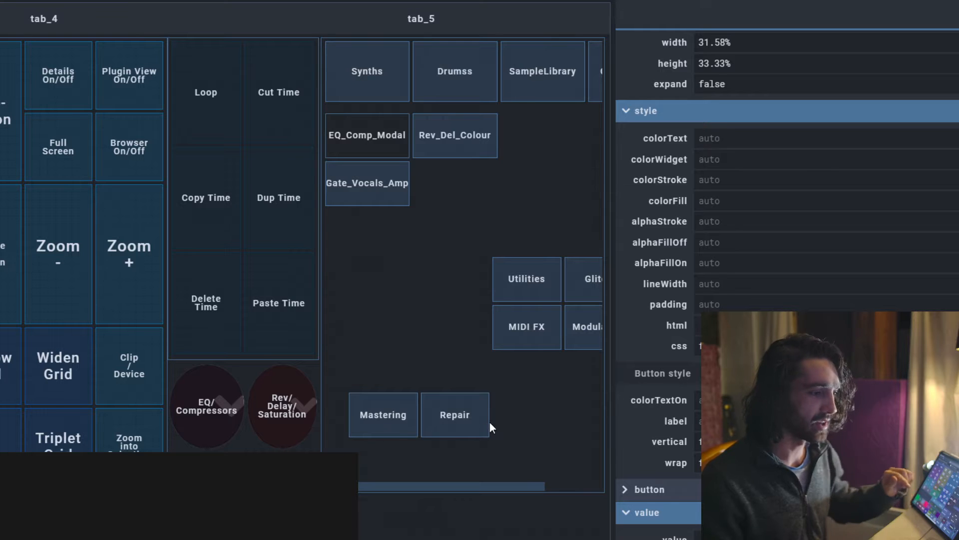
Examine the Utilities, Glitch, MIDI FX and Modulation modals in tab_5 and their geometry properties.
scroll(492, 314, "right", 3)
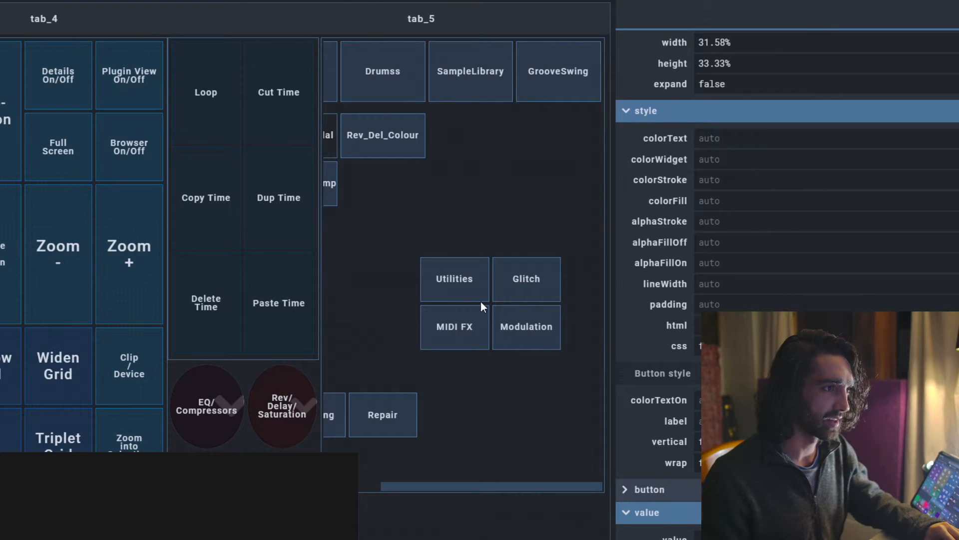
left_click(456, 279)
left_click(537, 294)
left_click(532, 322)
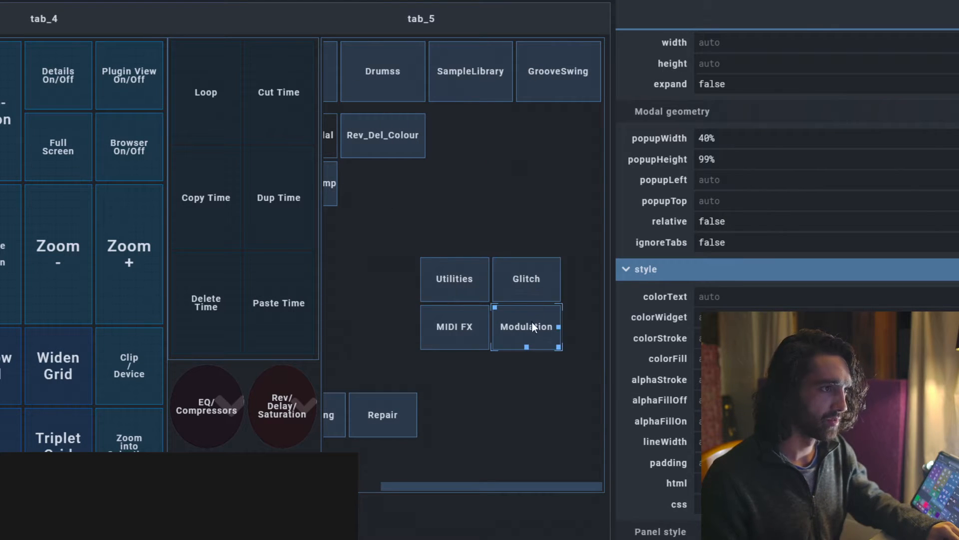
left_click(446, 328)
left_click(445, 283)
left_click(515, 277)
left_click(512, 329)
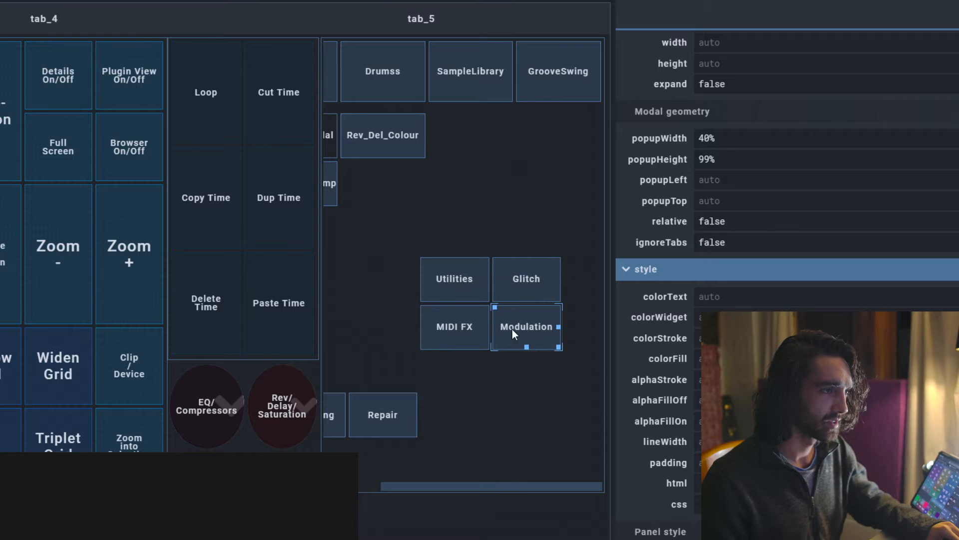
left_click(450, 324)
left_click(447, 291)
left_click(521, 289)
left_click(528, 330)
left_click(452, 322)
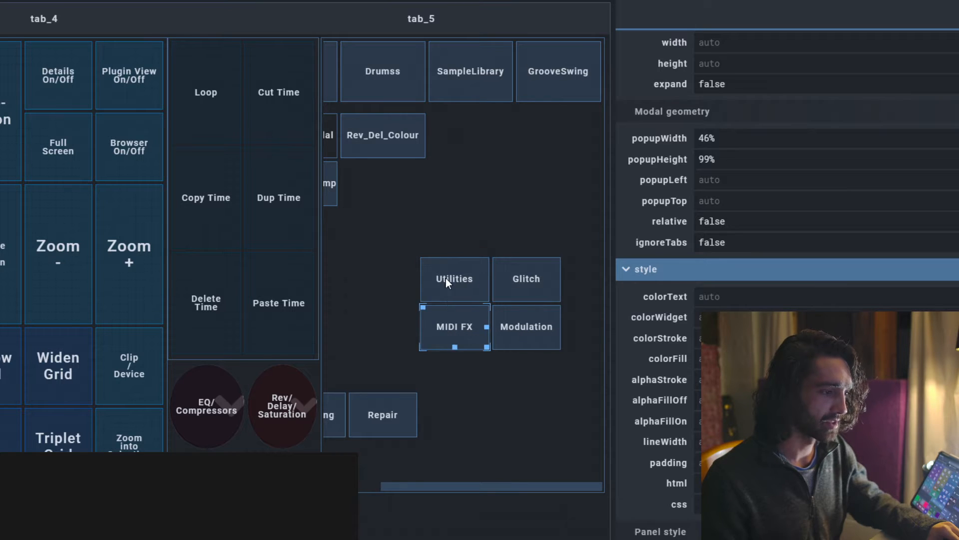
left_click(469, 277)
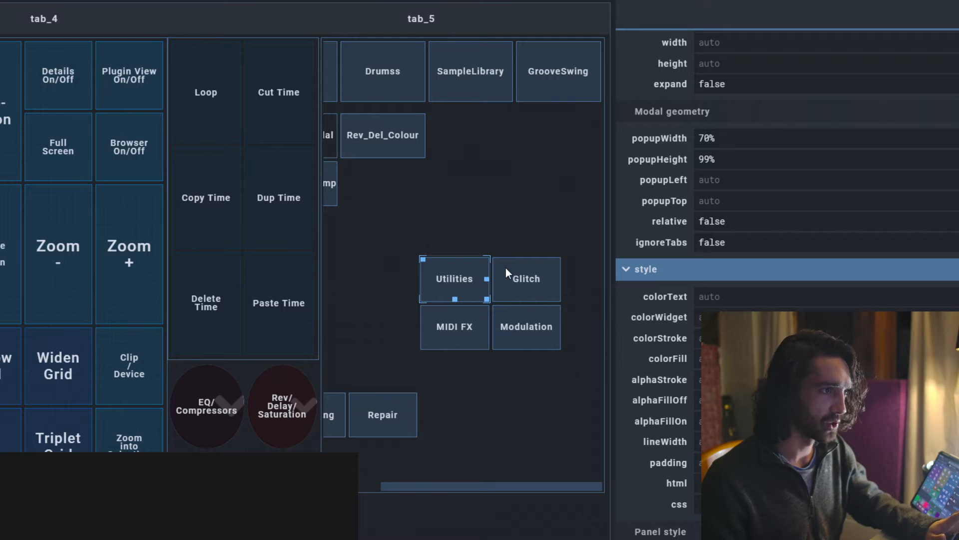
left_click(532, 279)
left_click(453, 331)
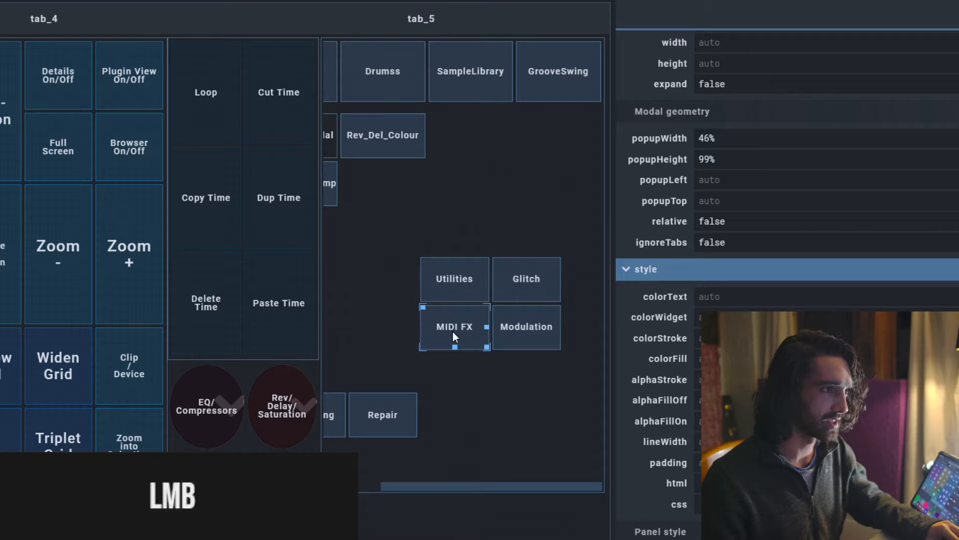
left_click(538, 318)
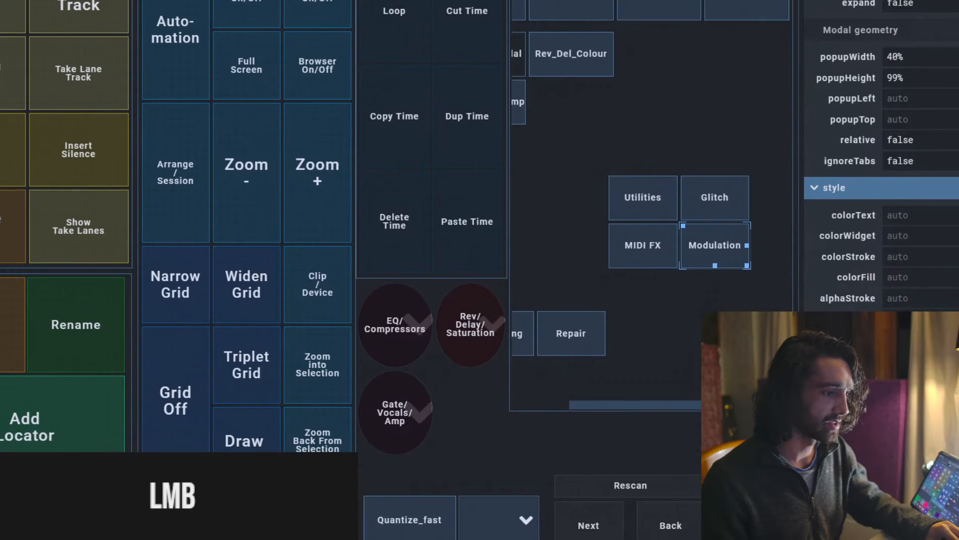
Add a menu widget beside the Gate/Vocals/Amp menu, place it at about 960, 530 and enlarge it to about 90 by 80.
right_click(465, 386)
mouse_move(546, 527)
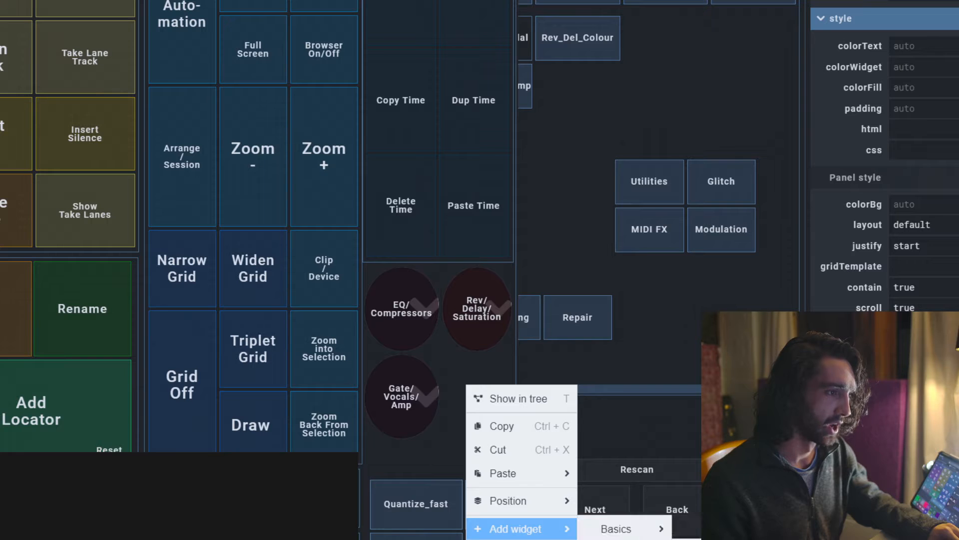
mouse_move(635, 533)
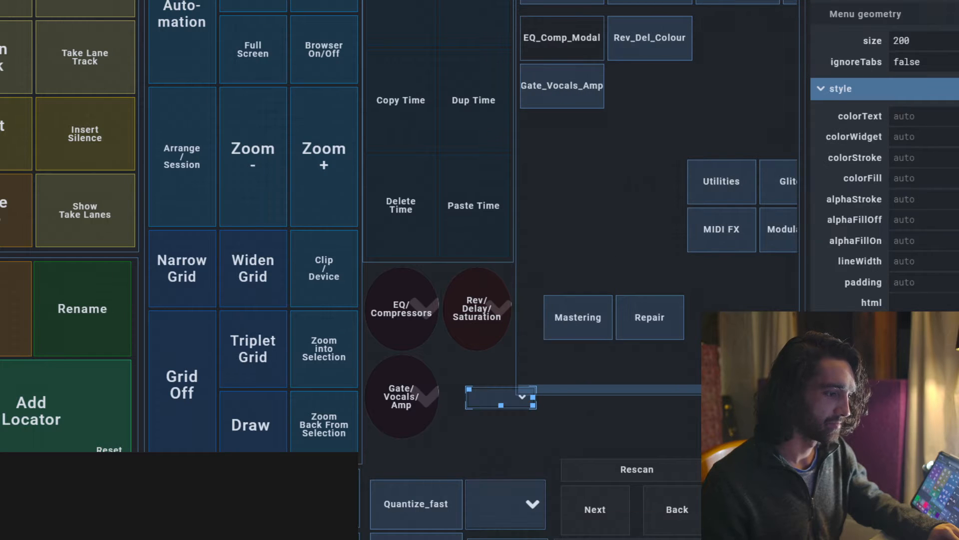
left_click_drag(468, 388, 445, 364)
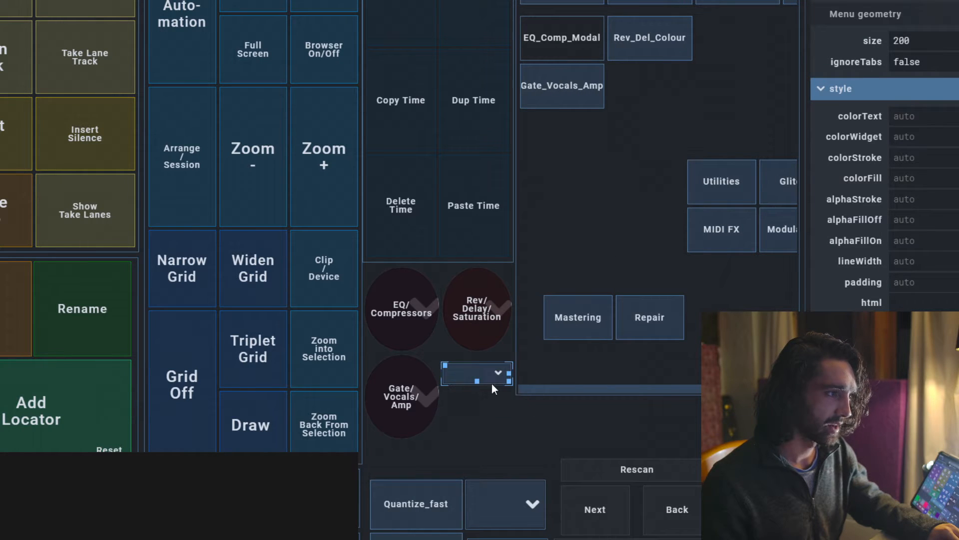
left_click_drag(508, 381, 511, 421)
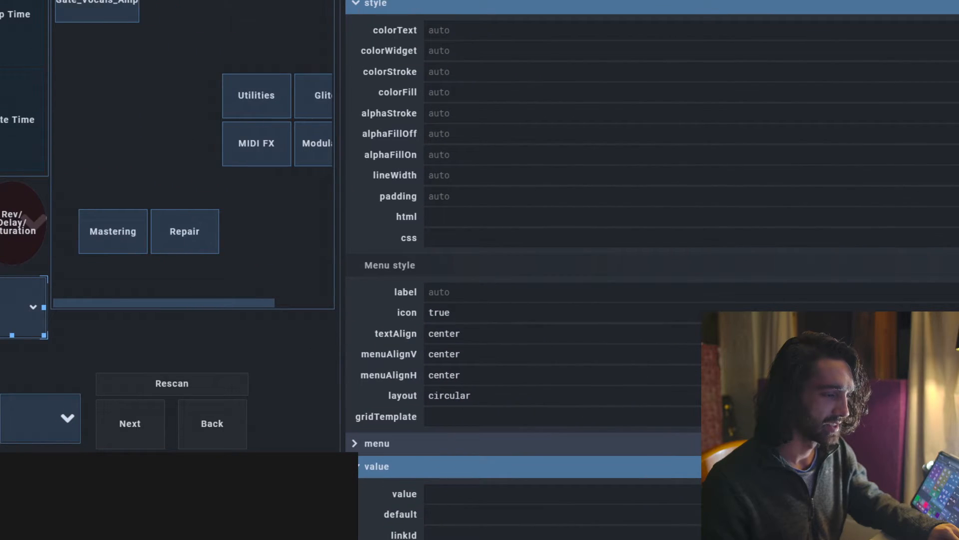
Set the new menu's CSS to round-corners: 50%.
left_click(450, 233)
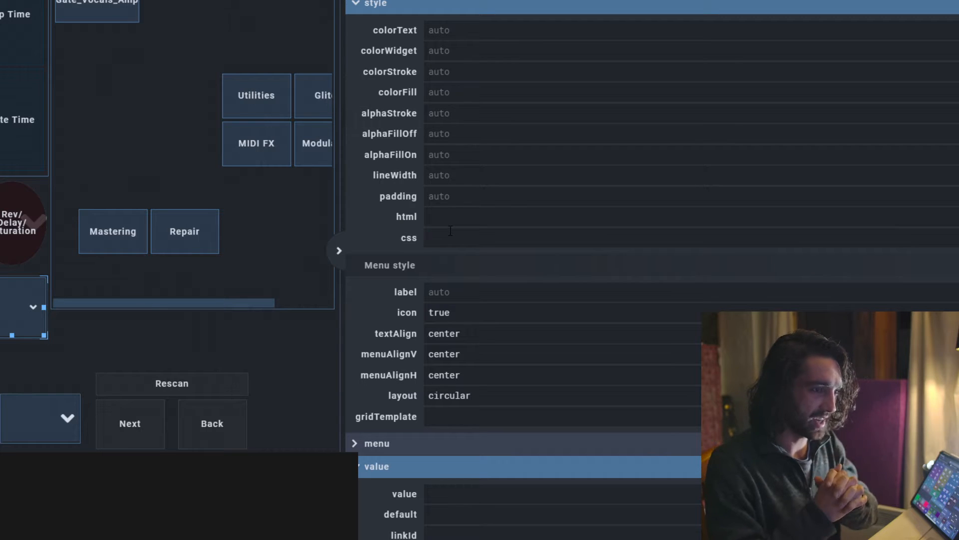
type("rou")
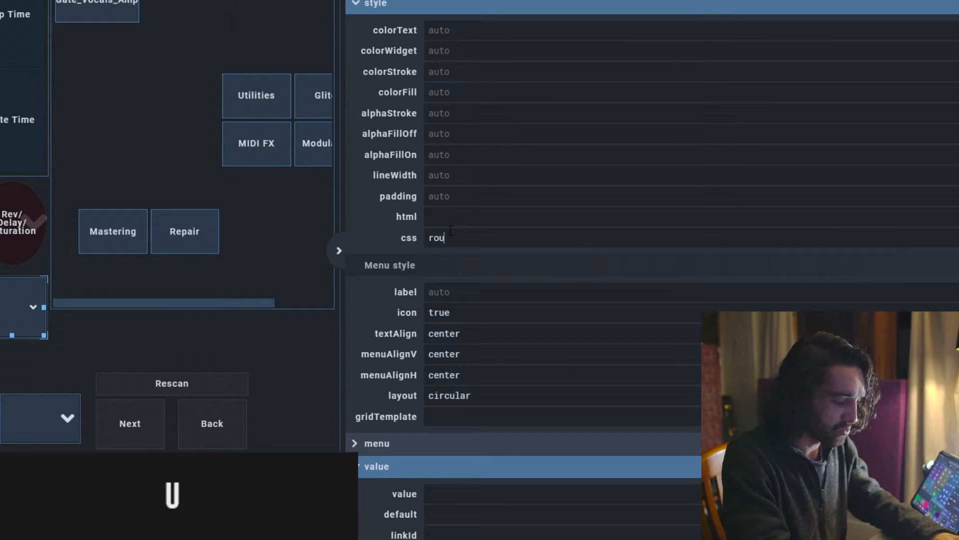
type("nd-")
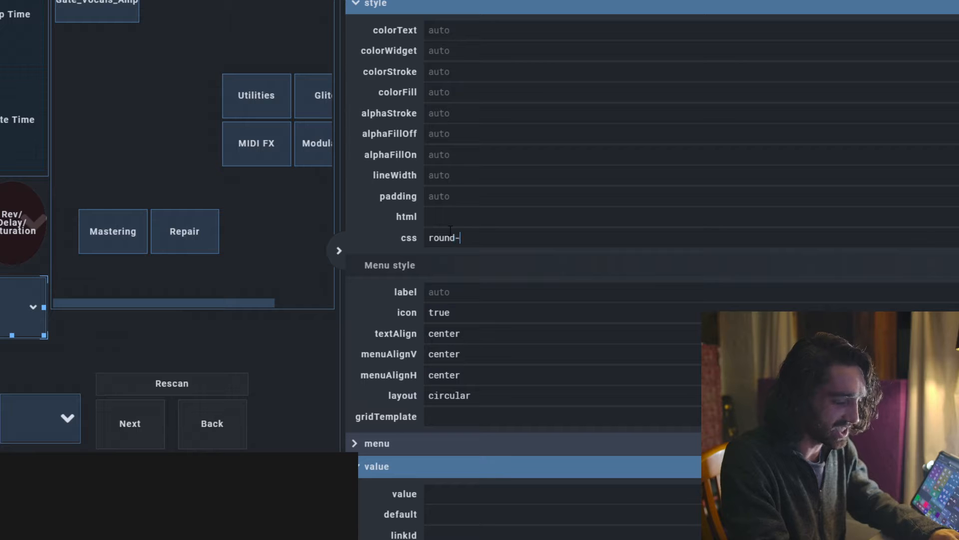
type("corners:")
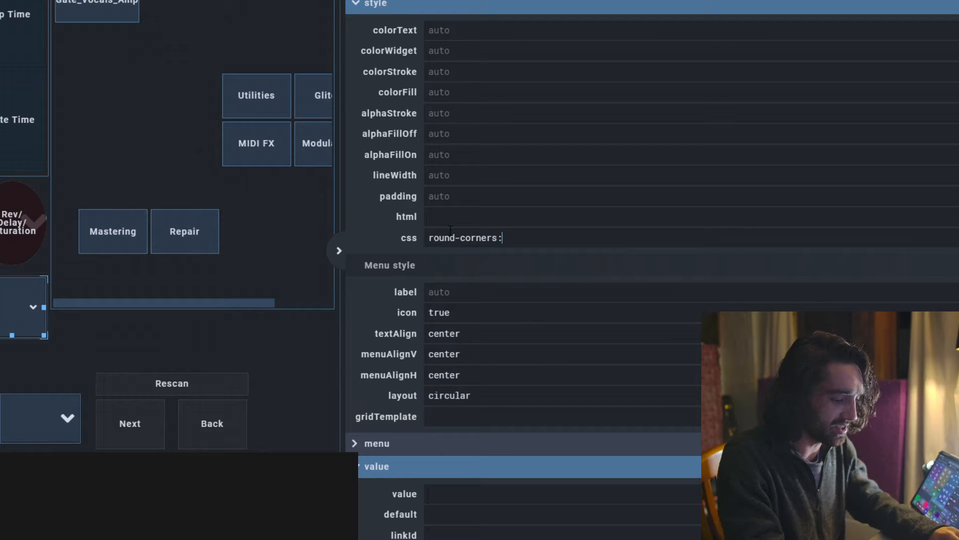
type(" 50%")
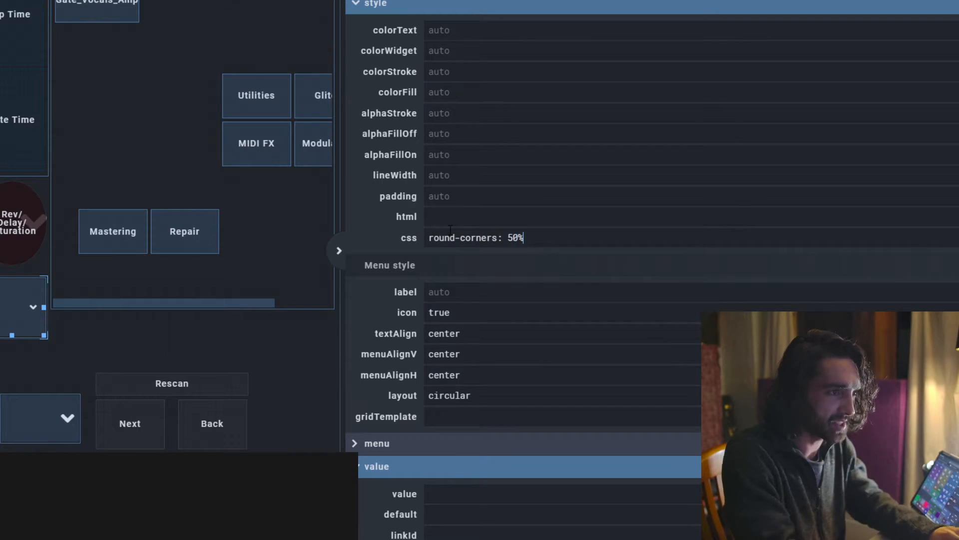
left_click(2, 223)
left_click(10, 320)
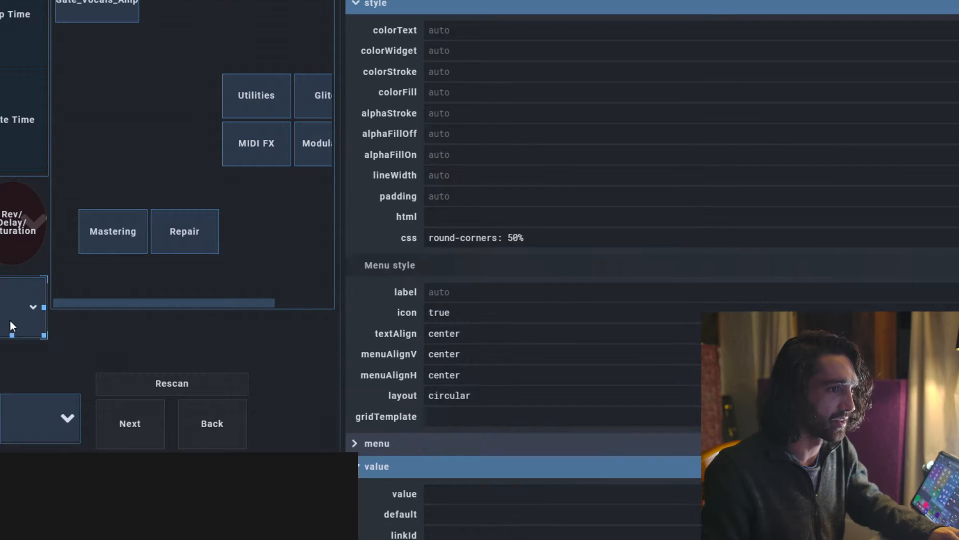
Replace the property name in the new menu's CSS so the rule reads border-radius: 50%.
left_click_drag(497, 238, 329, 217)
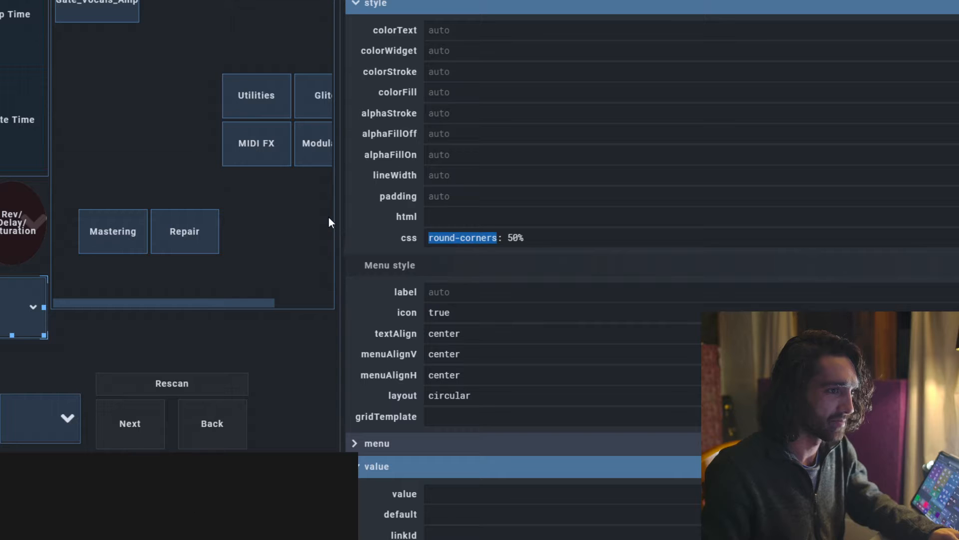
type("border")
type("-radius")
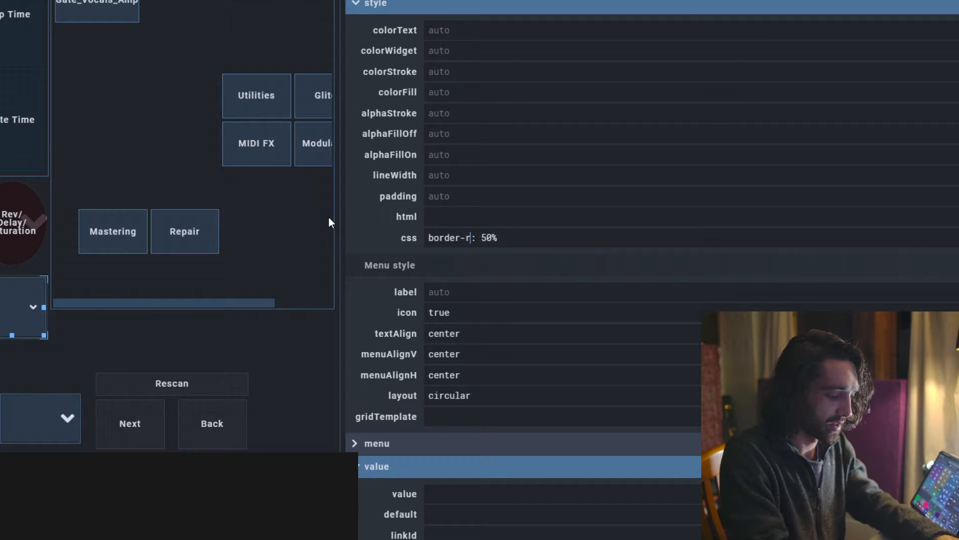
key("Return")
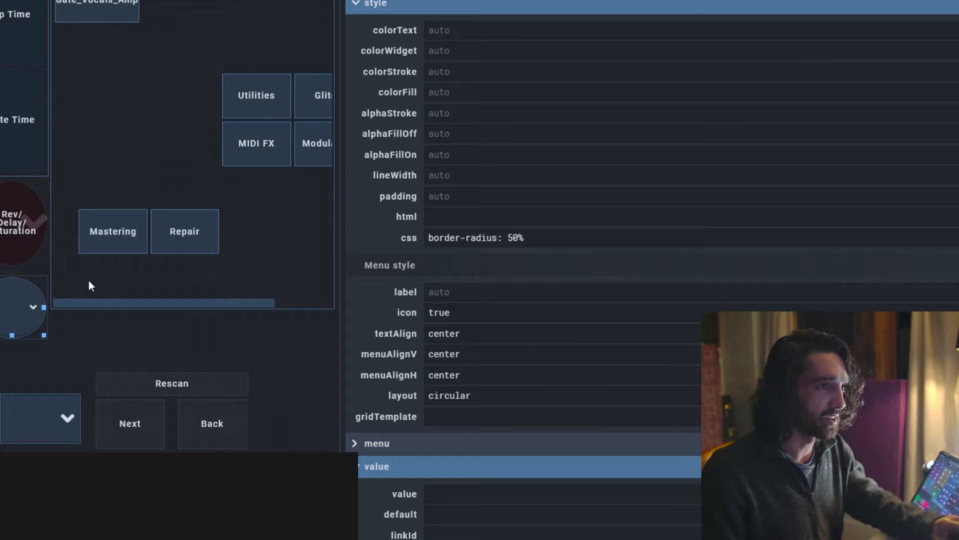
left_click(46, 386)
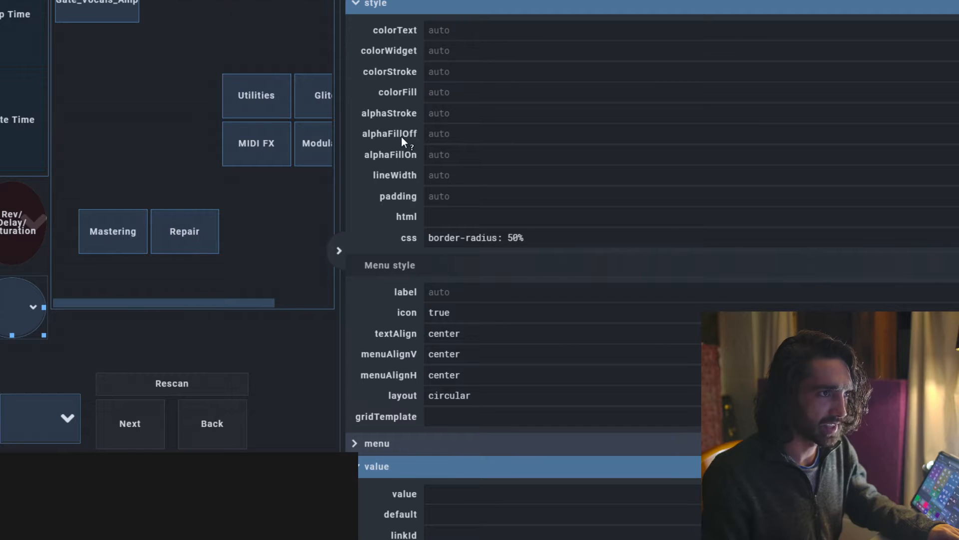
Switch the round menu's width and height to percentages and resize it to about 6.36% by 10.94%.
scroll(402, 142, "up", 4)
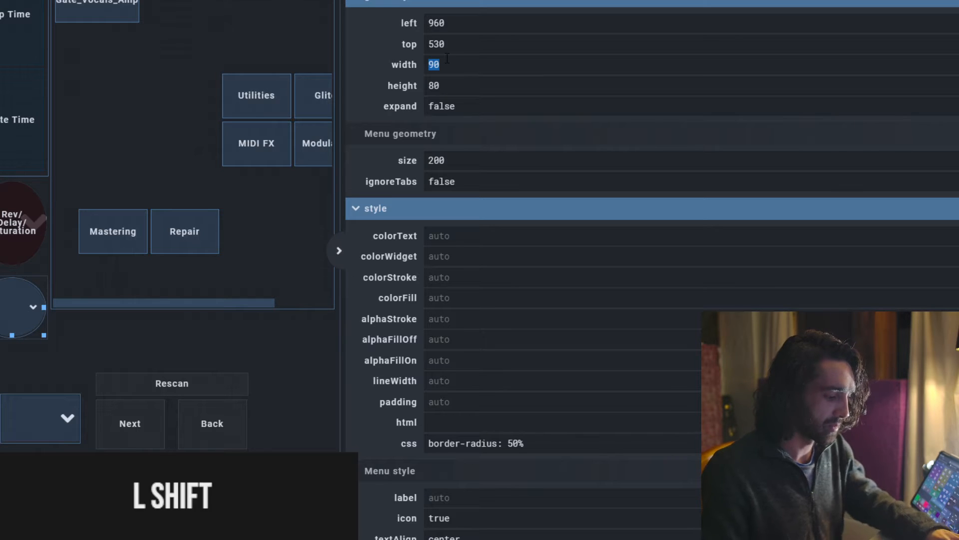
type("%")
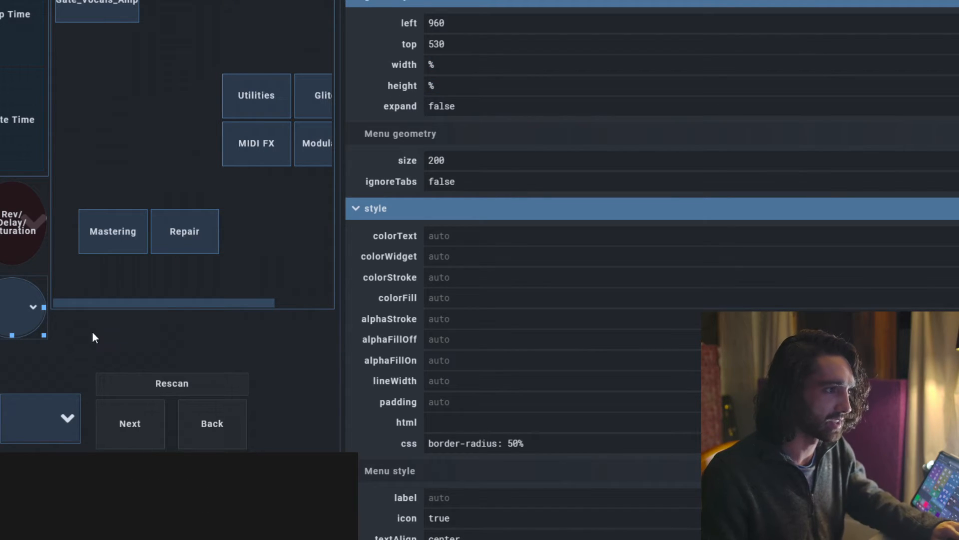
left_click(46, 331)
left_click(38, 332)
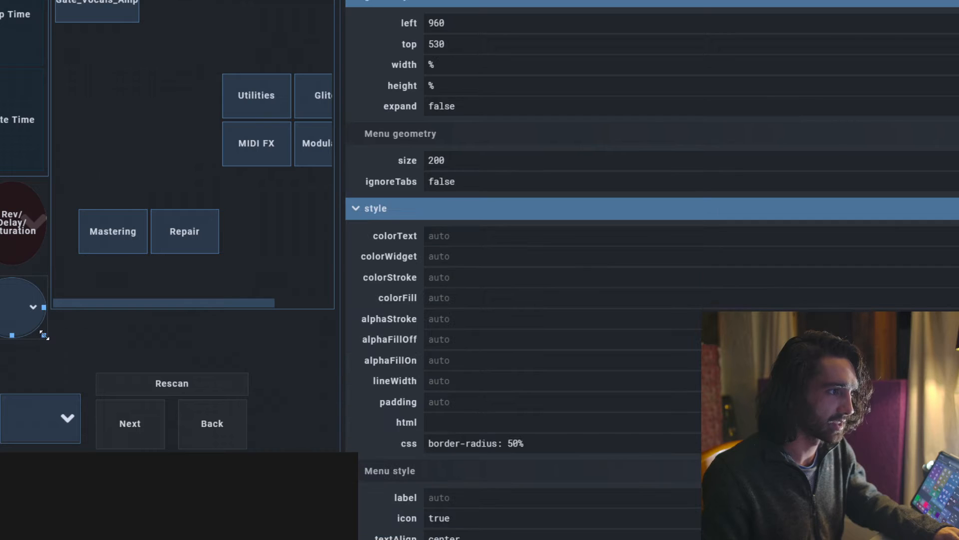
left_click(44, 334)
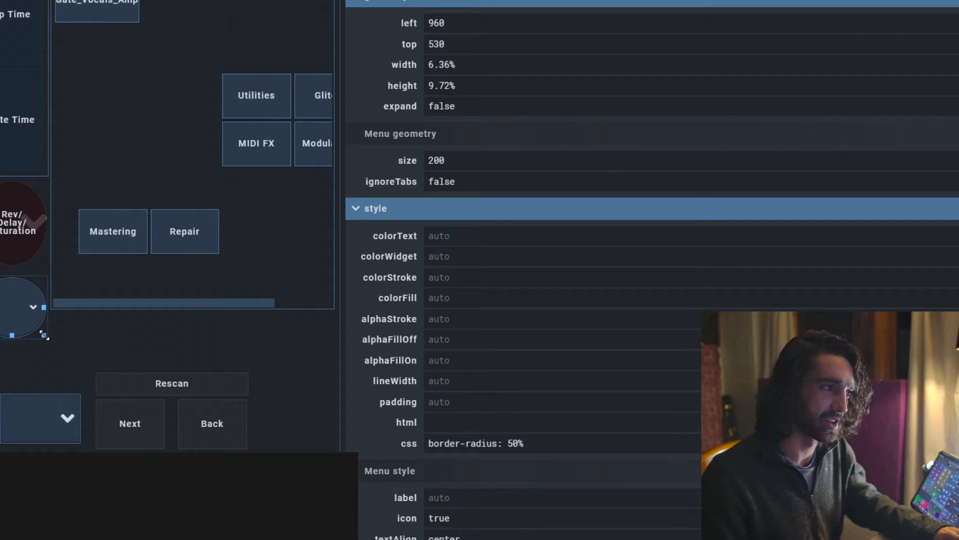
left_click(45, 332)
left_click(40, 332)
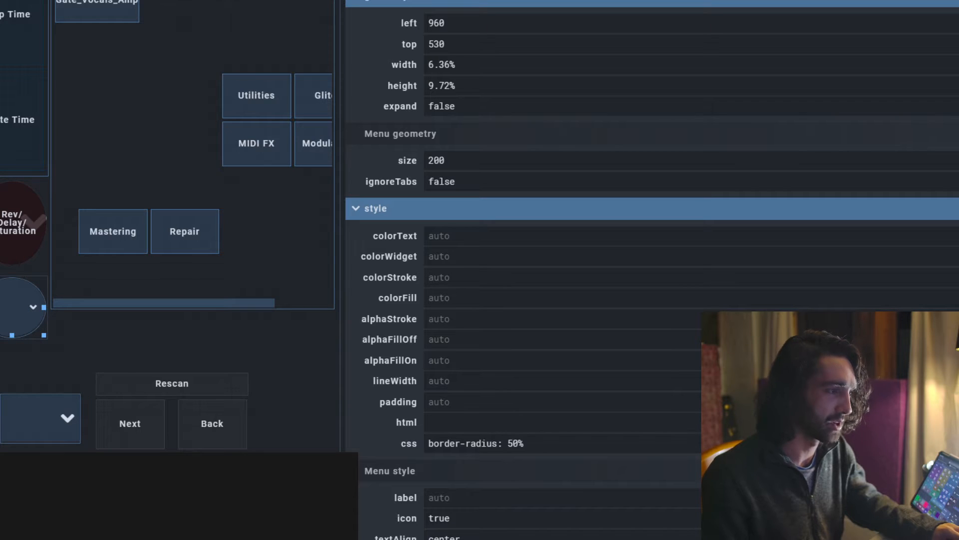
left_click_drag(39, 332, 44, 341)
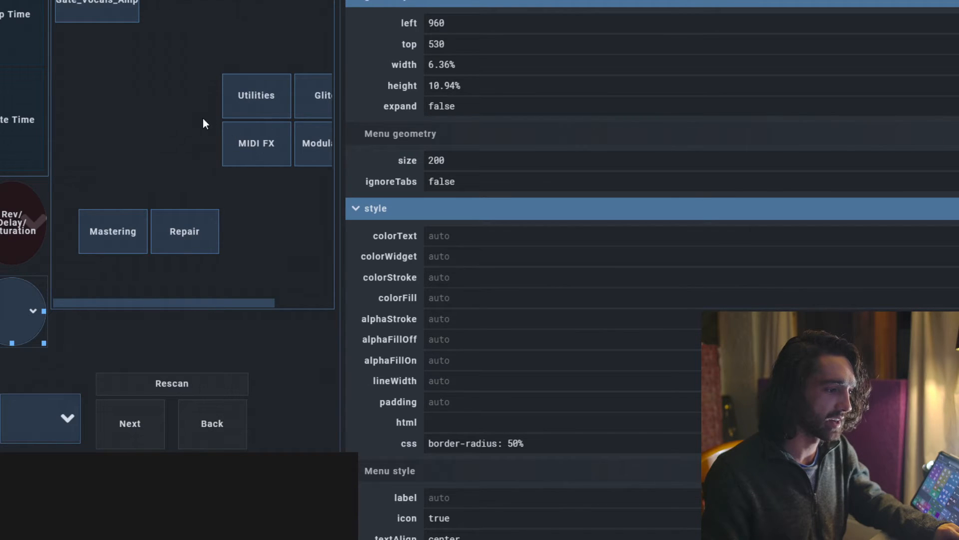
left_click(265, 118)
left_click(269, 103)
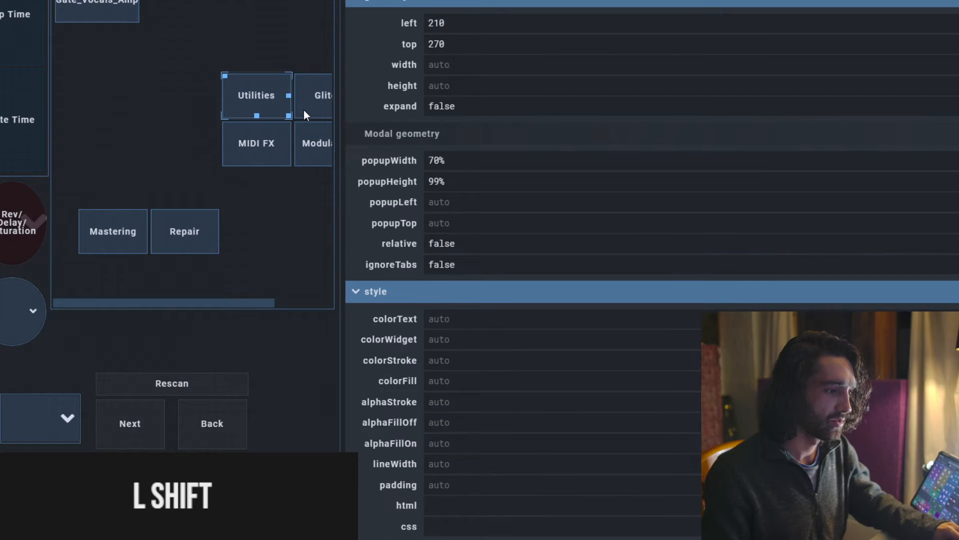
left_click(304, 115)
left_click(310, 149)
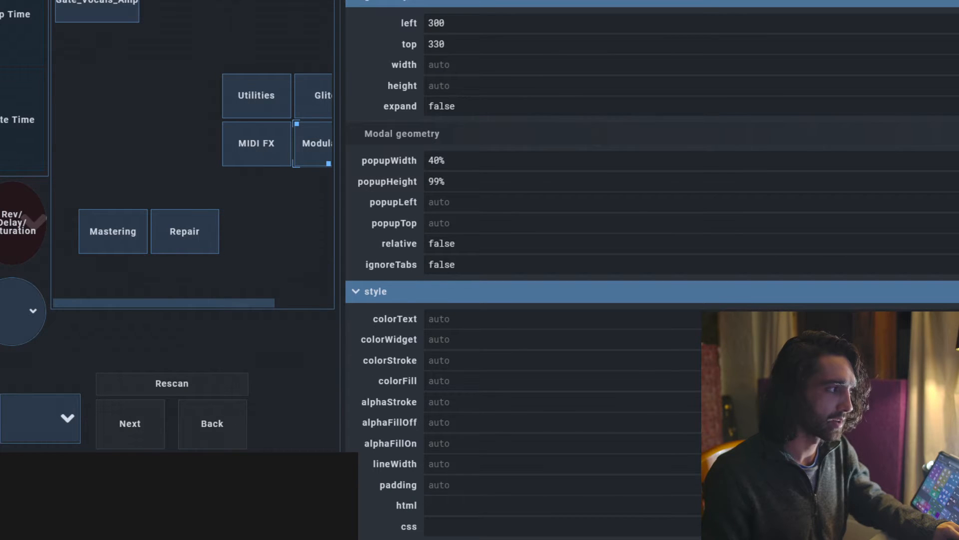
left_click(15, 311)
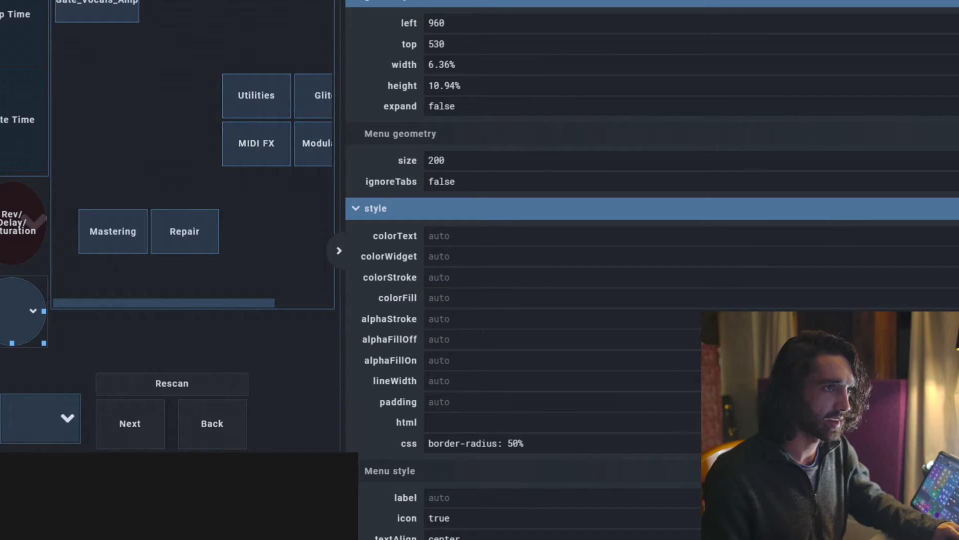
key("shift+u")
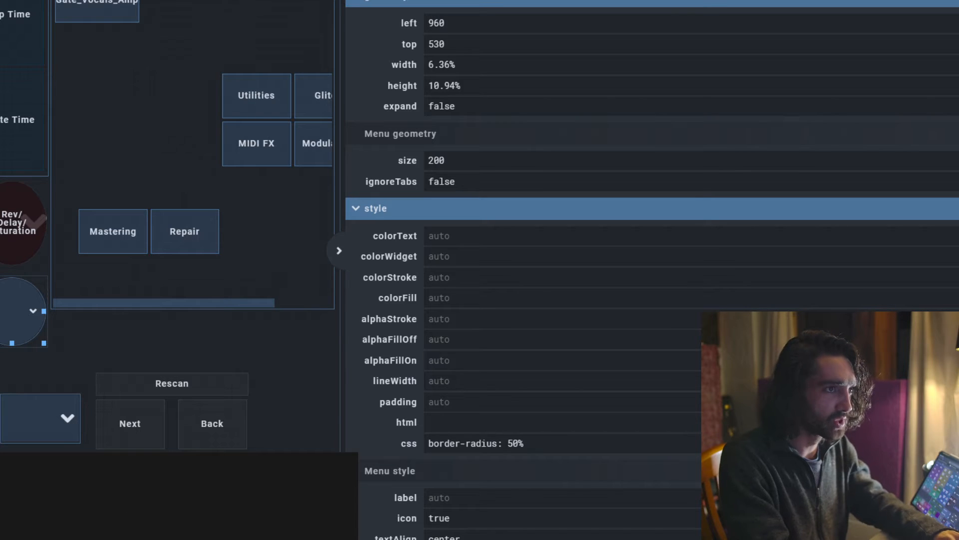
key("shift+minus")
key("shift")
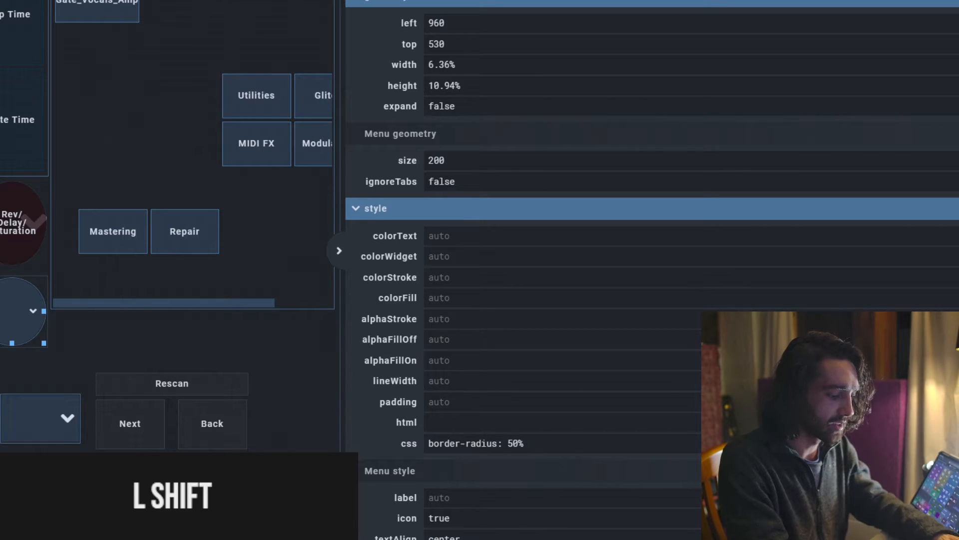
key("shift")
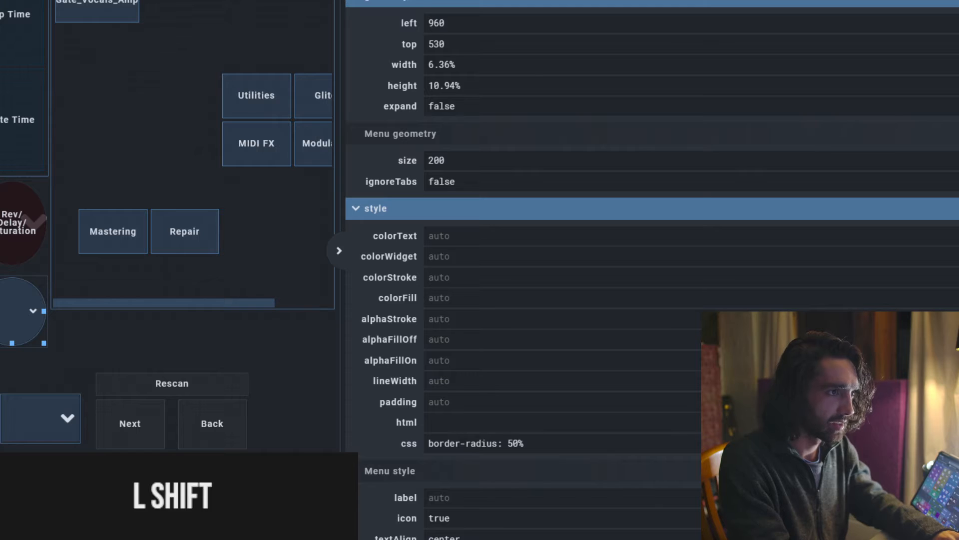
key("i")
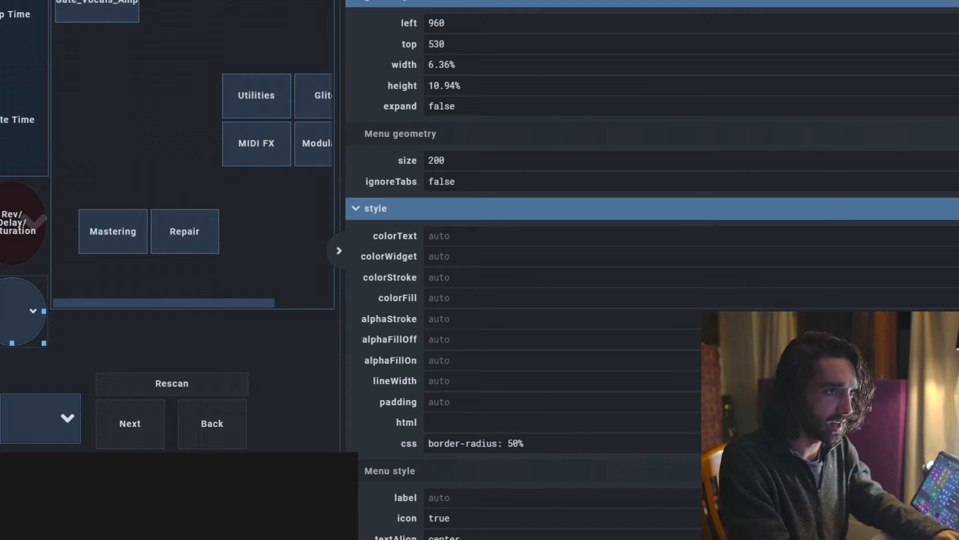
key("shift")
key("0")
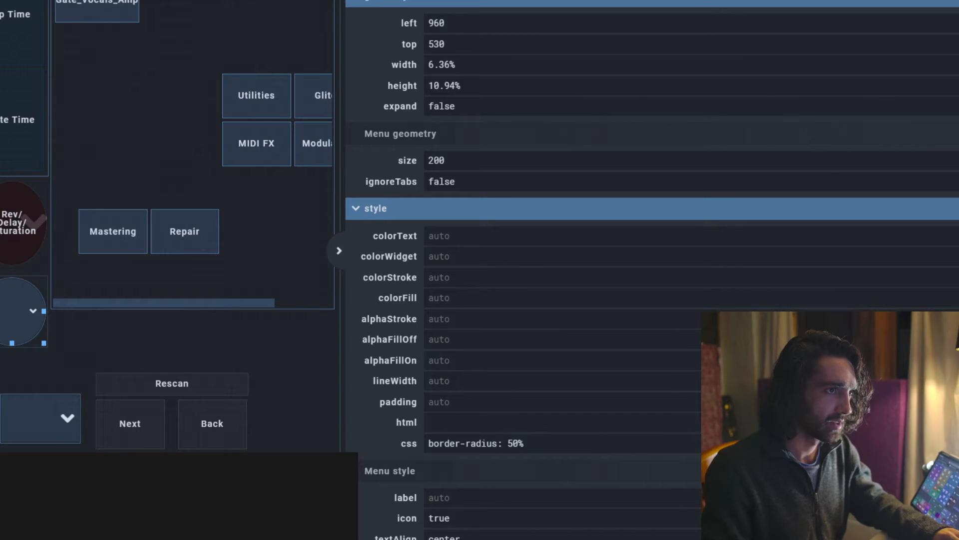
Rename the new round menu to Utilities_Mod_Menu.
key("shift")
key("u")
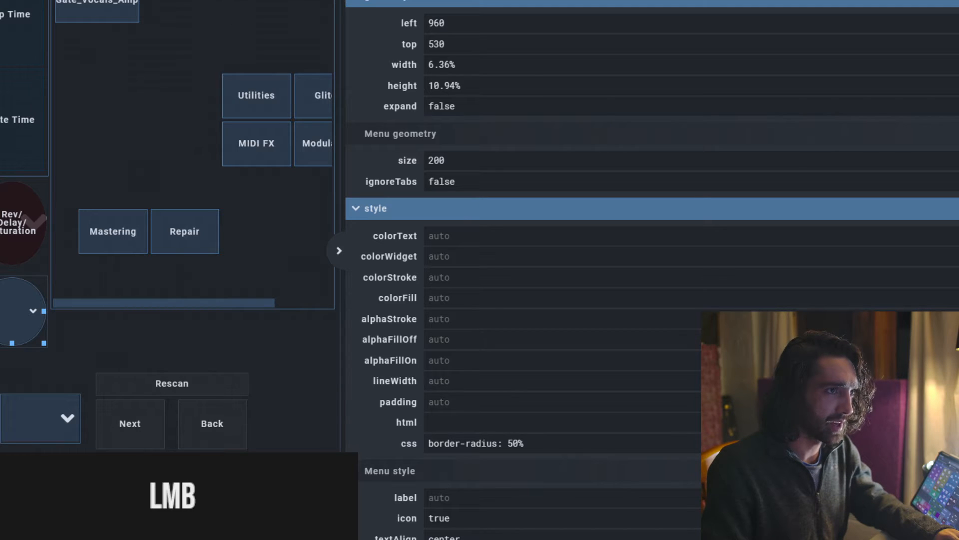
key("BackSpace")
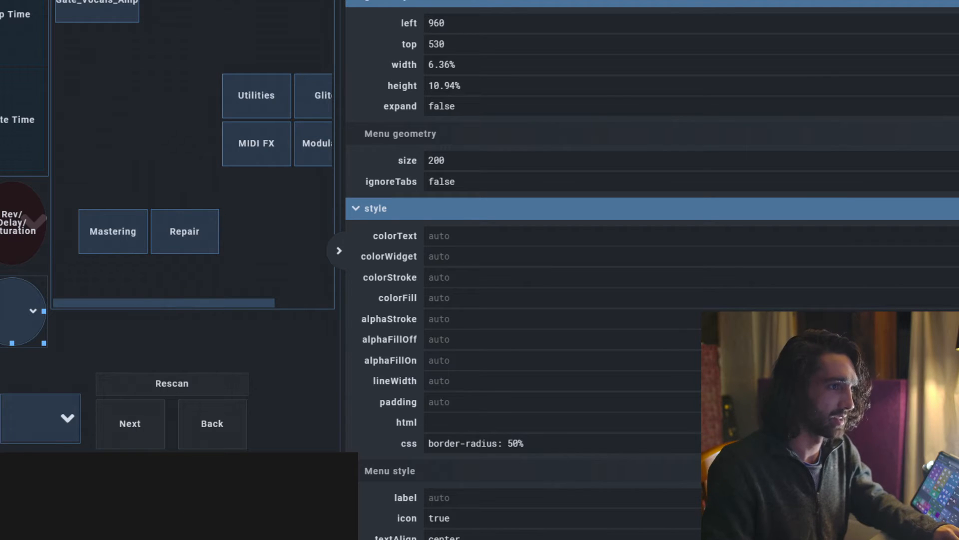
key("ctrl")
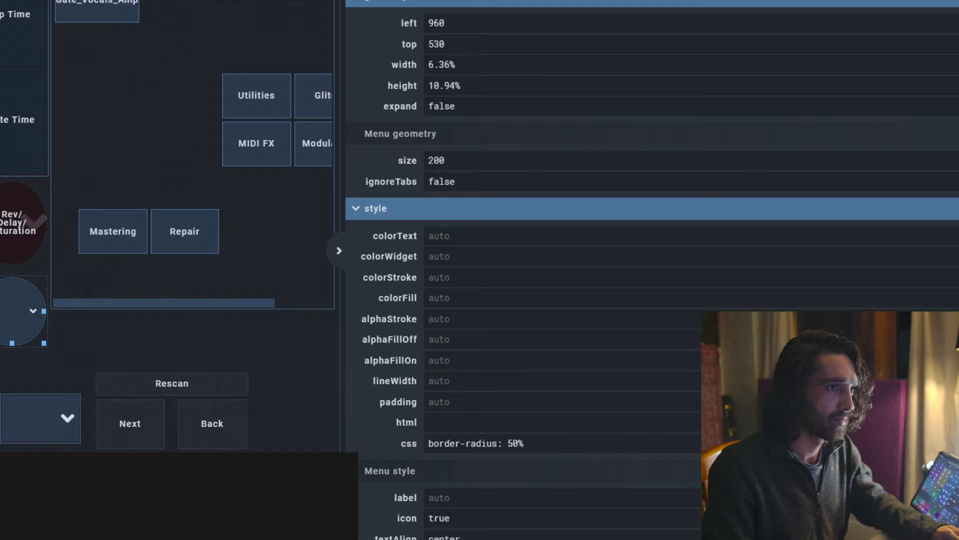
key("ctrl")
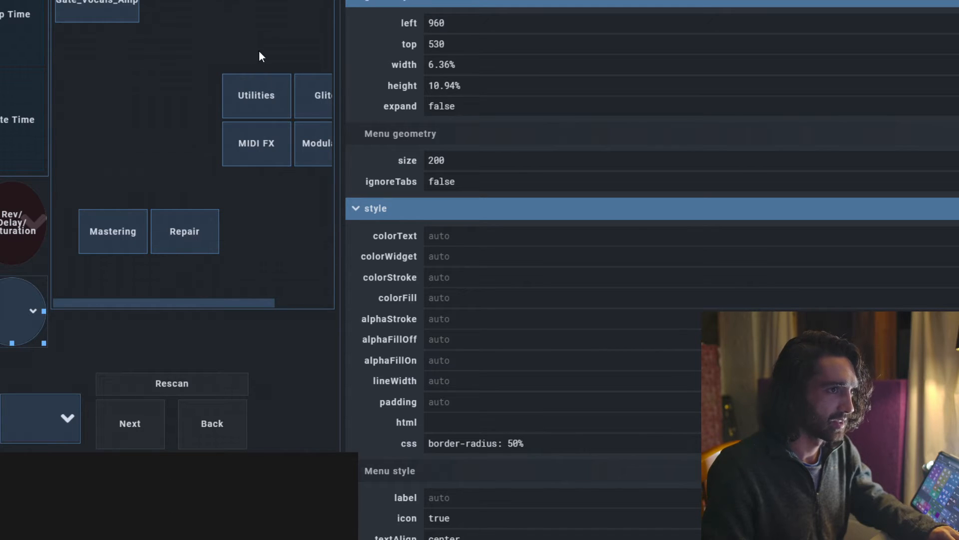
Add a modal at about 90, 310 in the panel beside the Utilities and MIDI FX modals and name it Utilities_Mod.
left_click(199, 34)
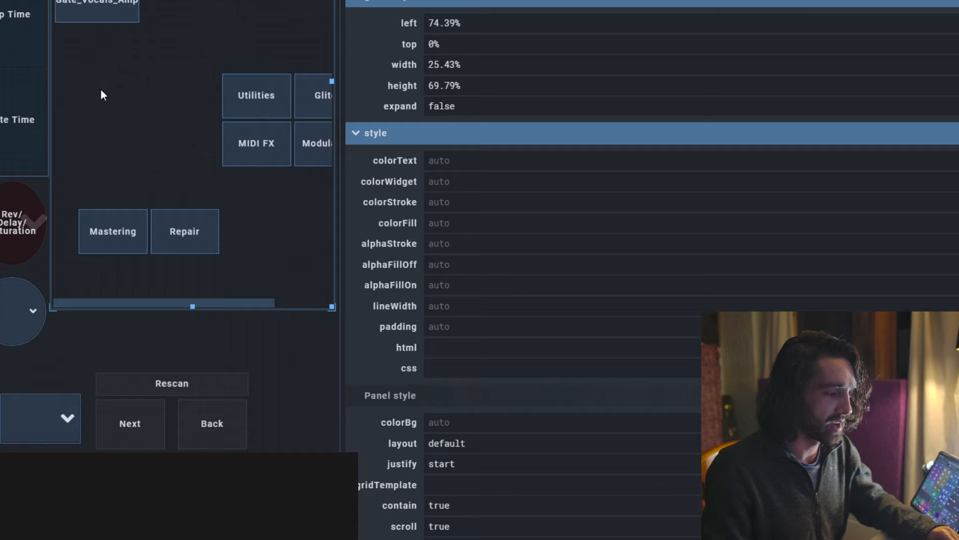
right_click(126, 105)
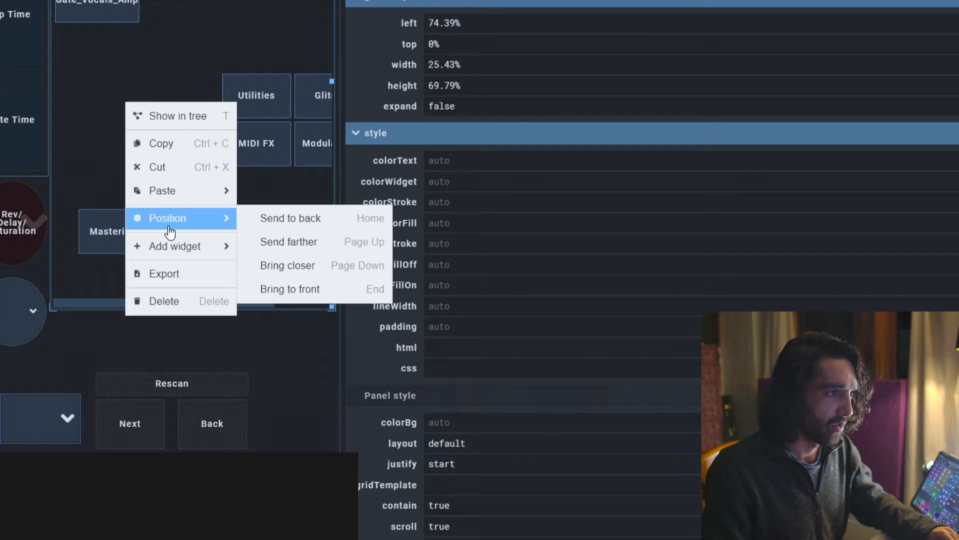
mouse_move(176, 243)
mouse_move(320, 270)
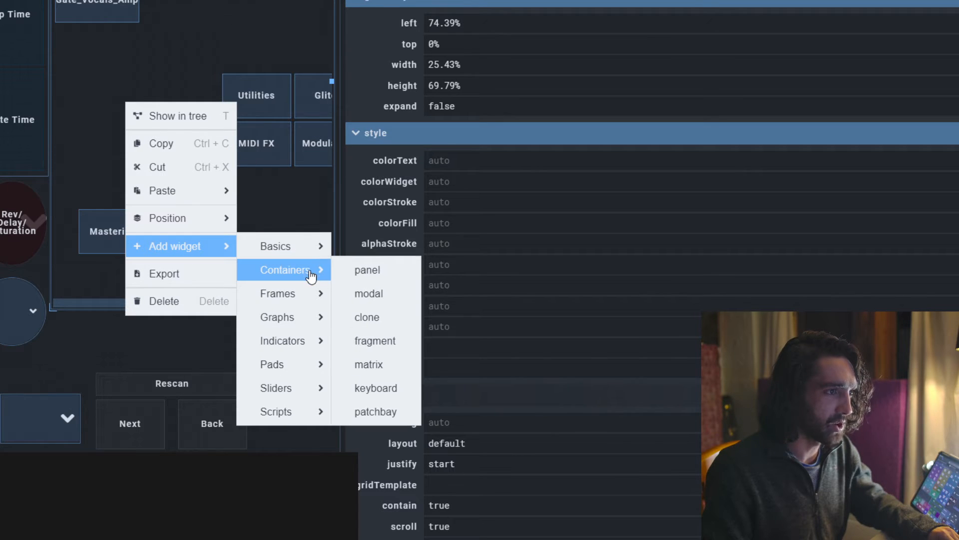
left_click(382, 295)
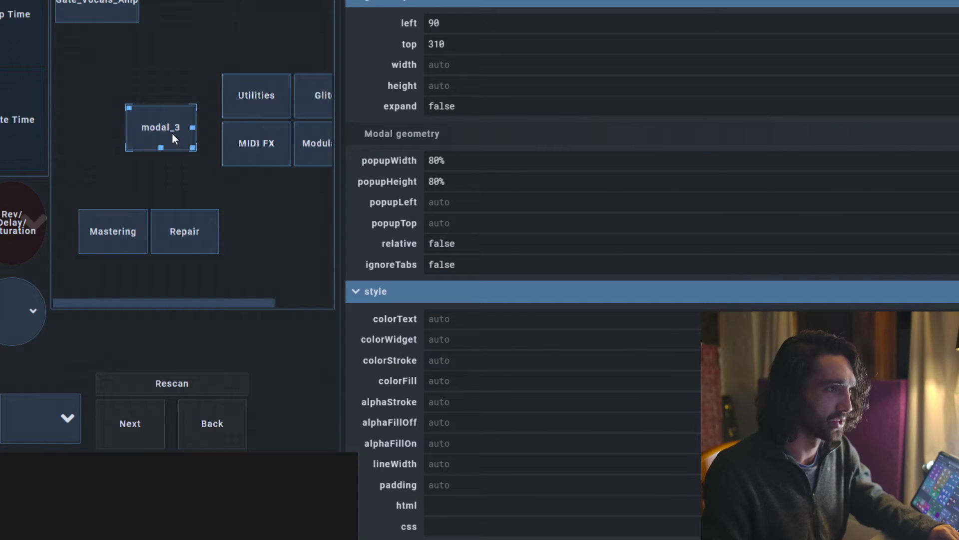
key("ctrl")
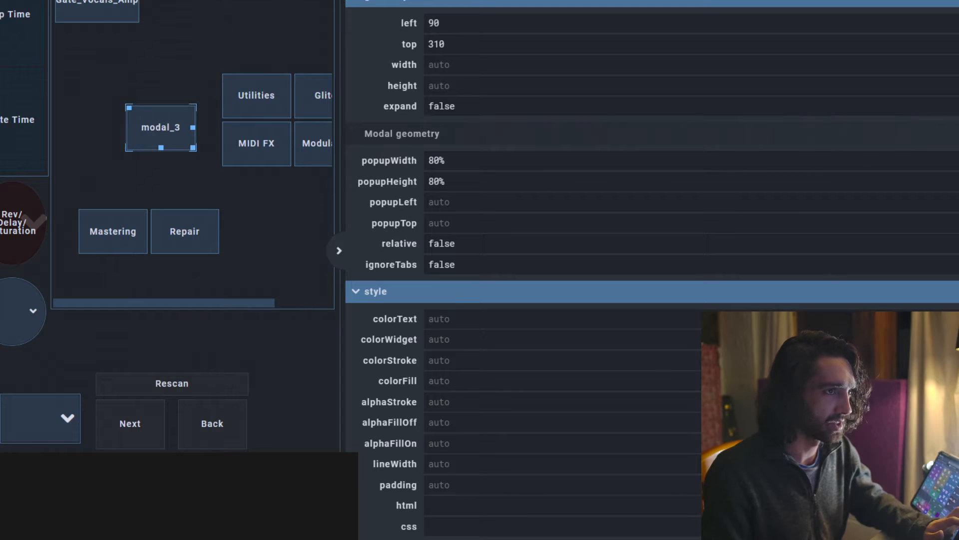
left_click(193, 59)
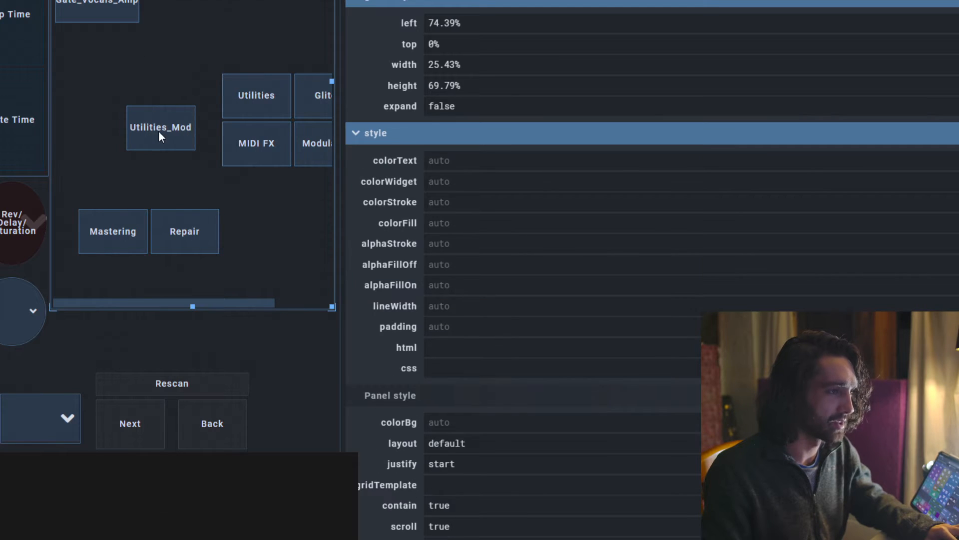
left_click(163, 132)
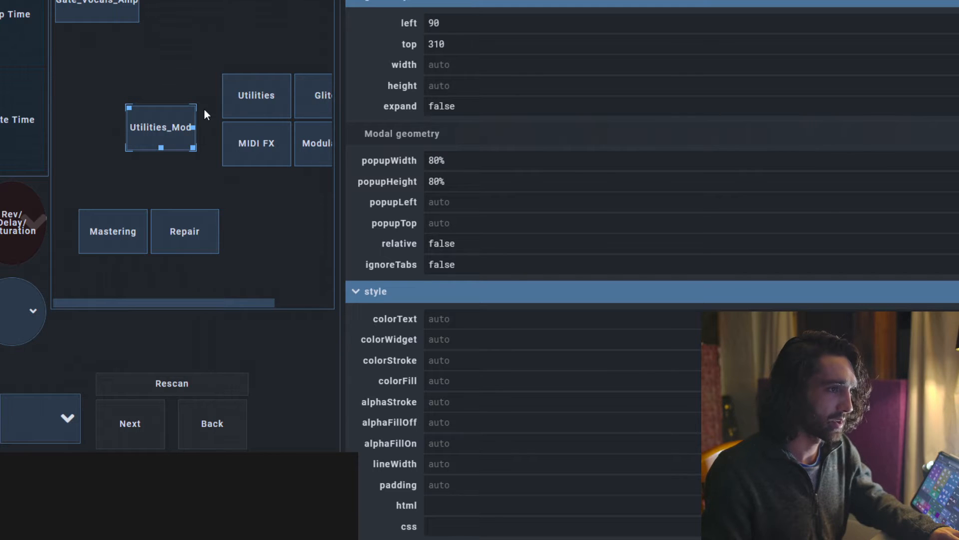
Move the Utilities, Glitch, MIDI FX and Modulation modals out of the panel and into the Utilities_Mod modal.
left_click(265, 101)
left_click(324, 100, "ctrl")
left_click(311, 135, "ctrl")
left_click(255, 149, "ctrl")
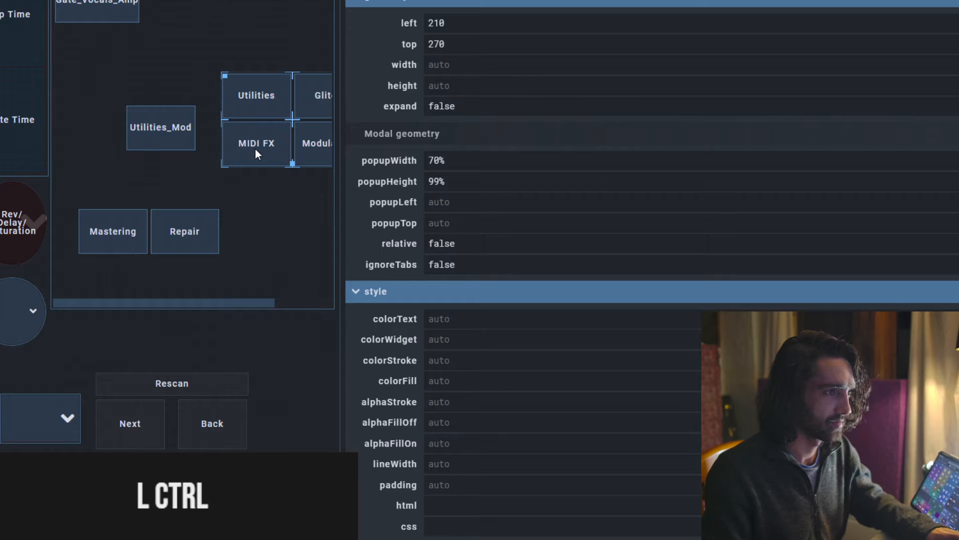
key("ctrl+x")
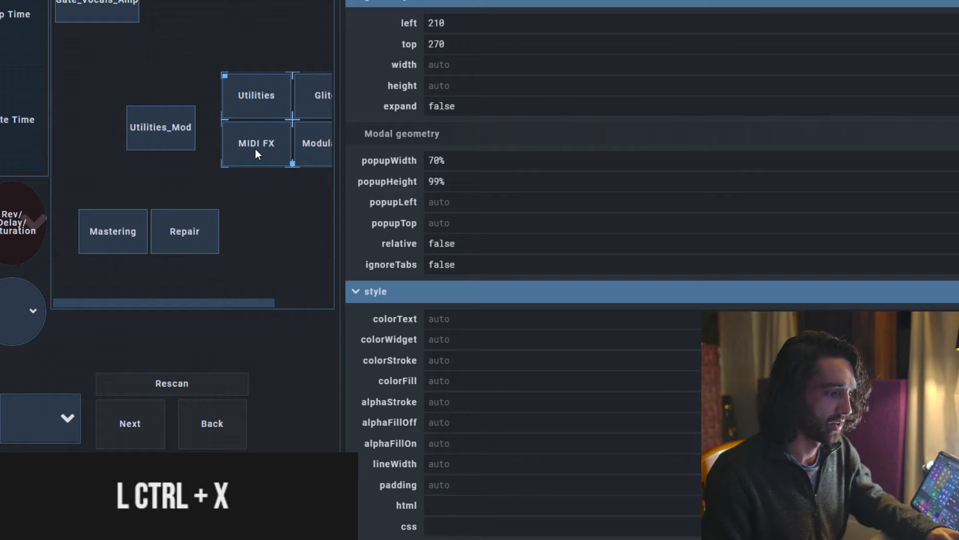
left_click(161, 127)
left_click(162, 128)
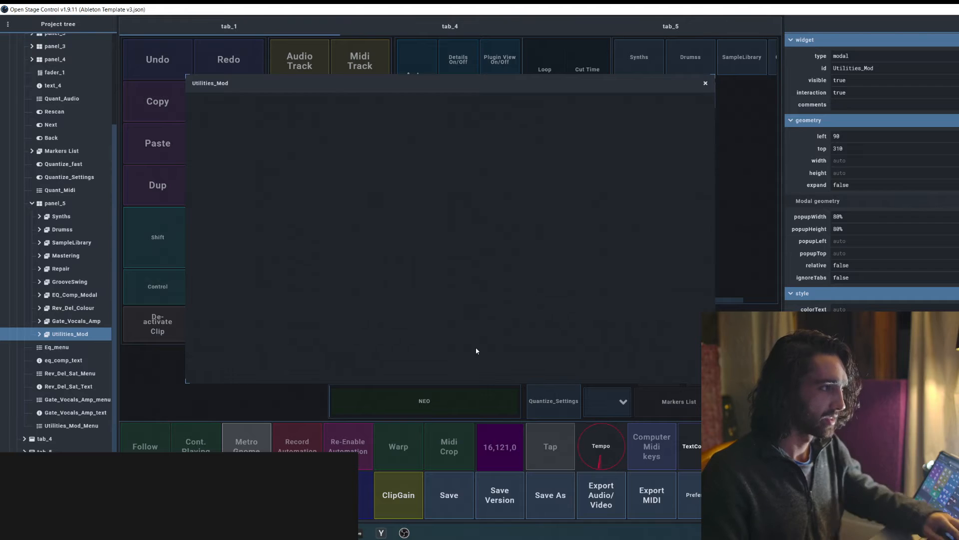
key("ctrl+v")
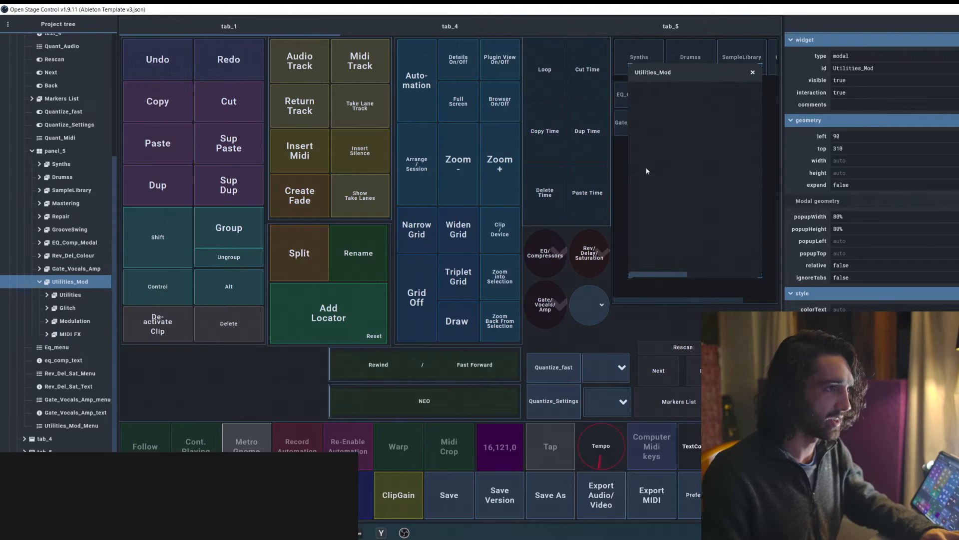
left_click(623, 163)
left_click(678, 201)
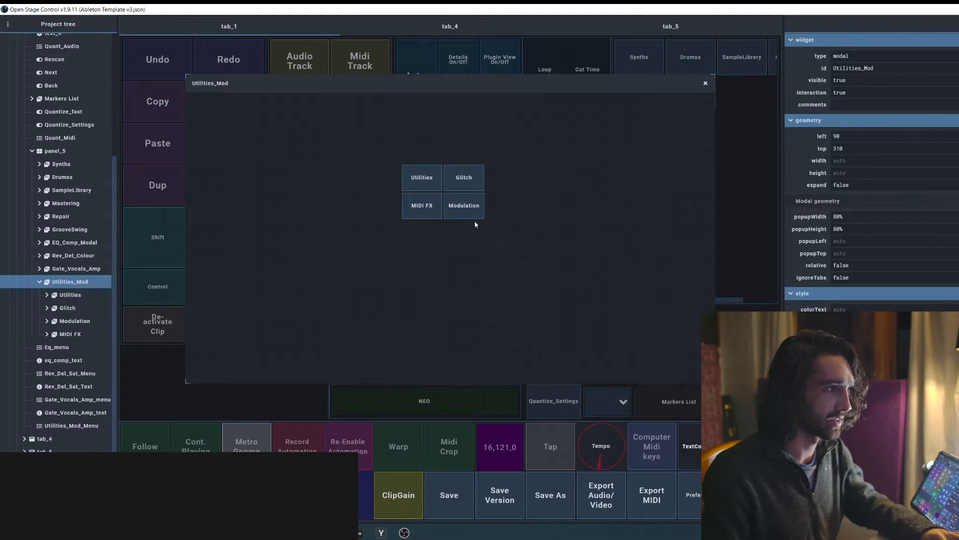
Position the Utilities modal inside Utilities_Mod at left 0% and top 0%.
left_click(429, 186)
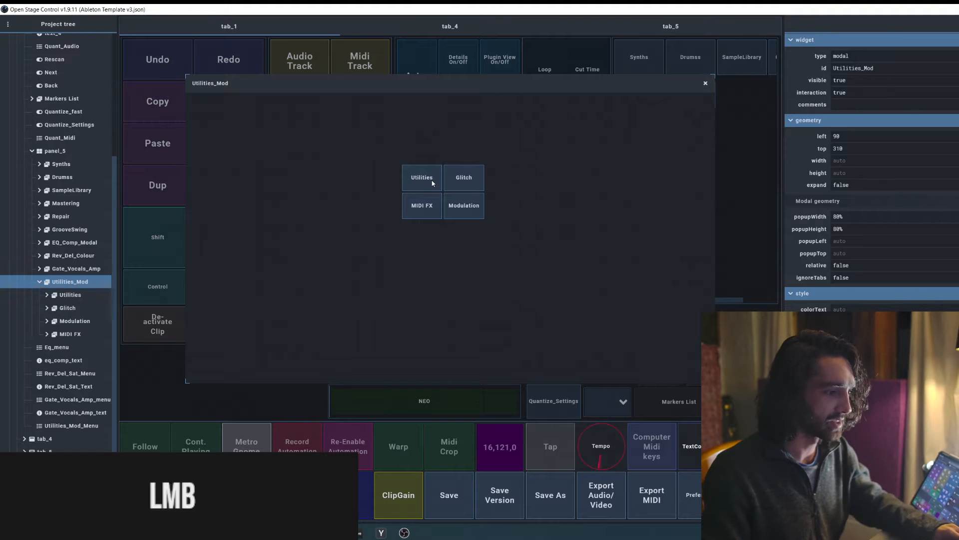
left_click(465, 183, "ctrl")
left_click(417, 209, "ctrl")
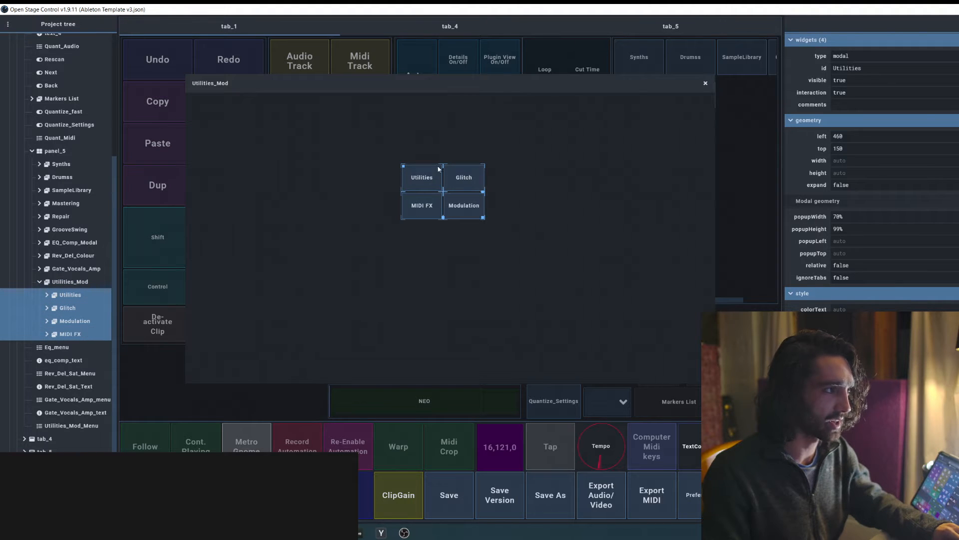
left_click(433, 181)
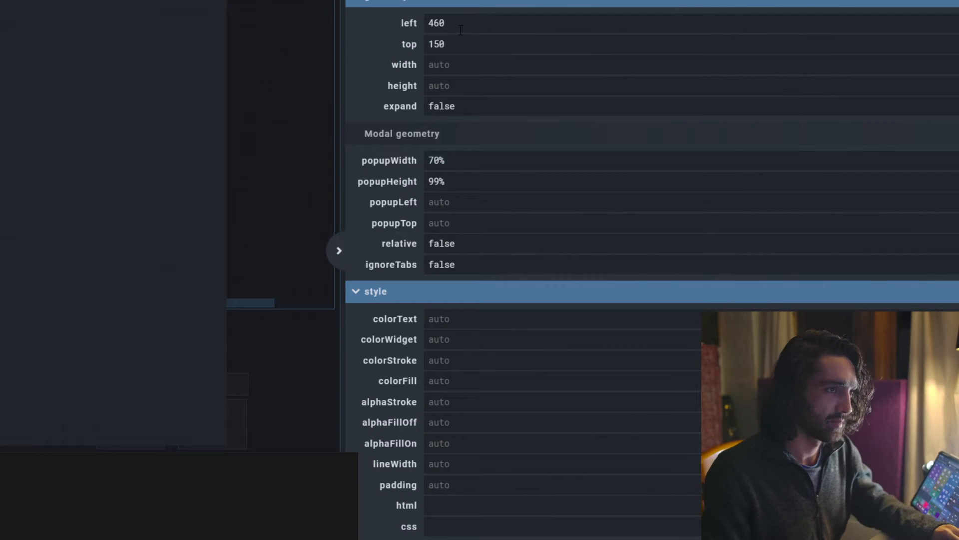
left_click(461, 25)
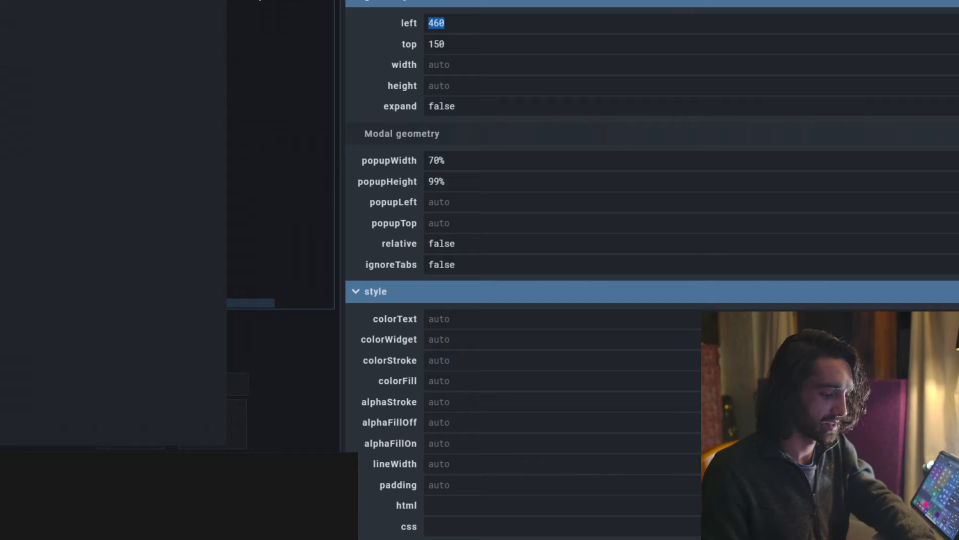
type("0")
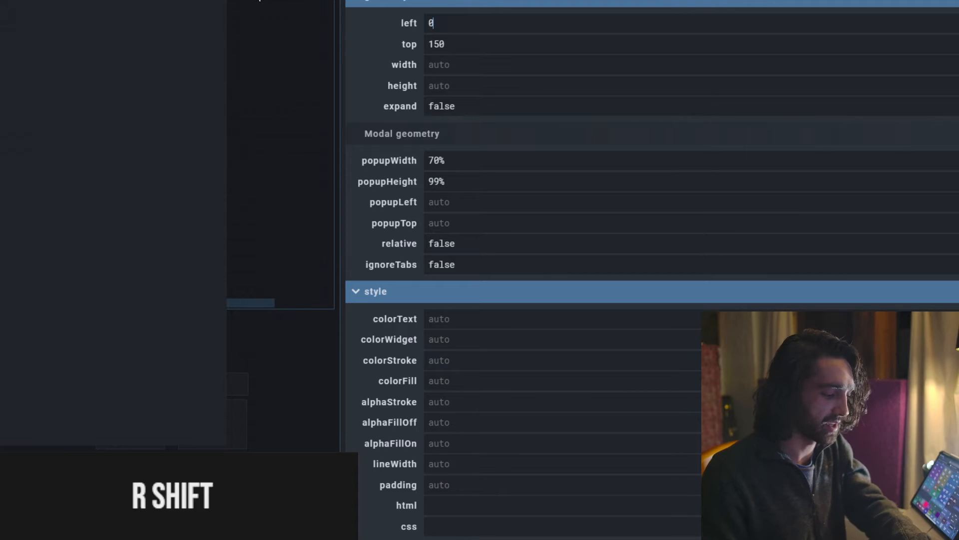
type("%")
left_click(461, 42)
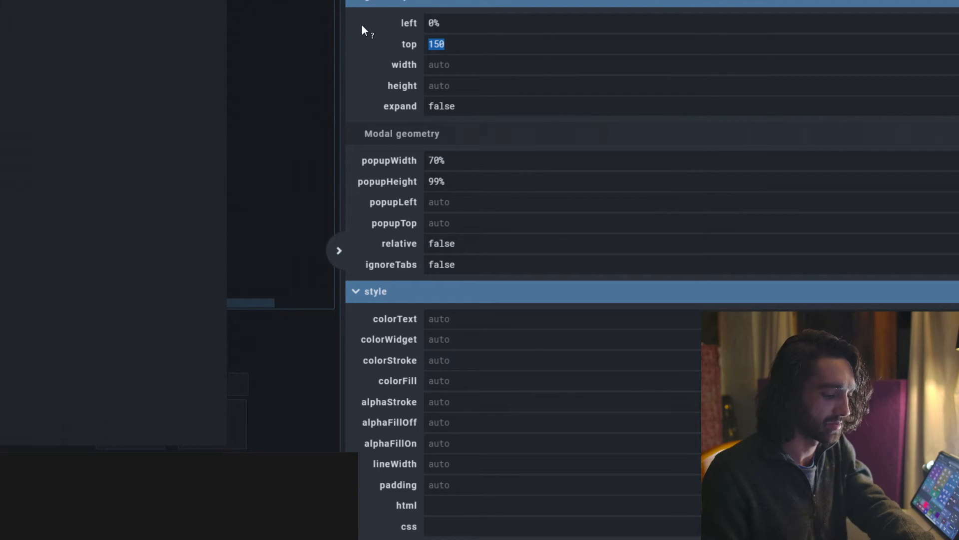
type("05")
type("%")
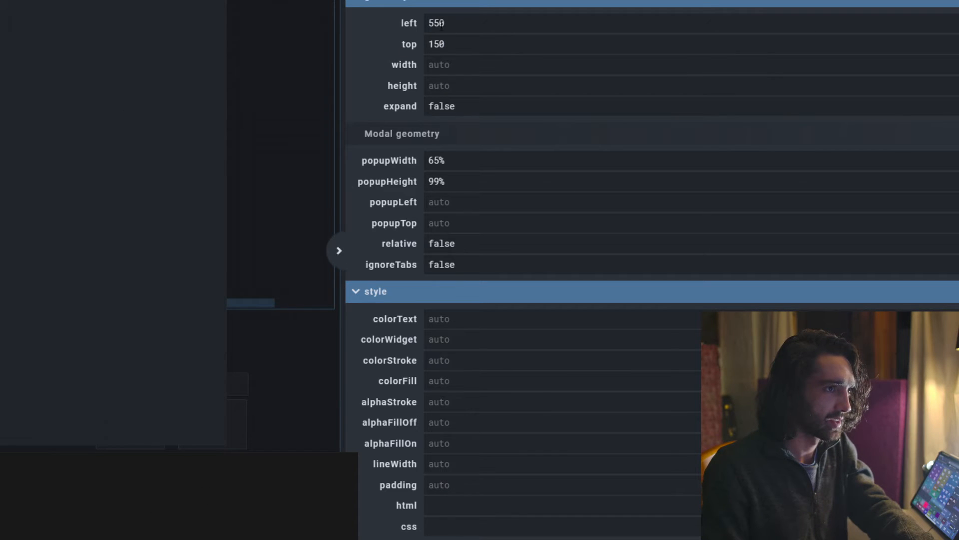
Position the Glitch modal inside Utilities_Mod at left 50% and top 0%.
left_click(391, 15)
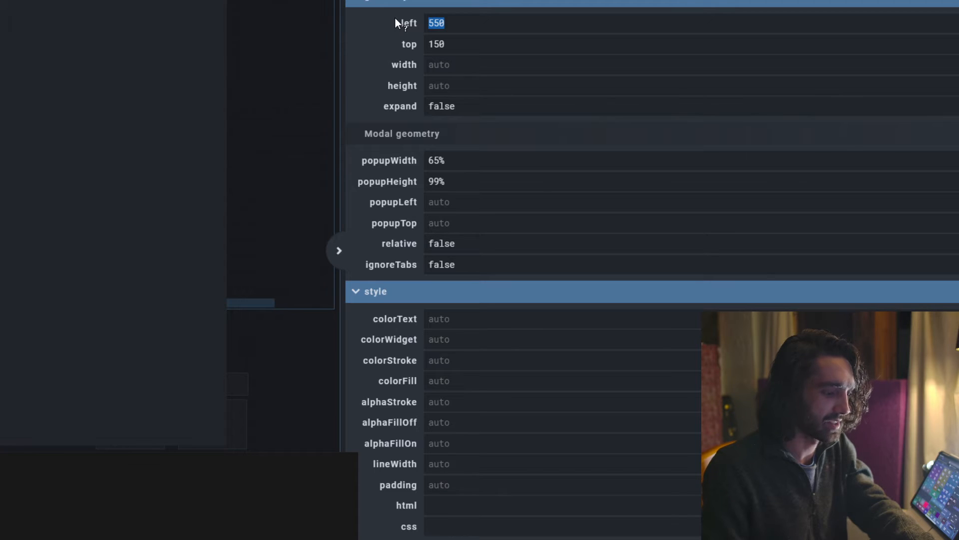
type("50%")
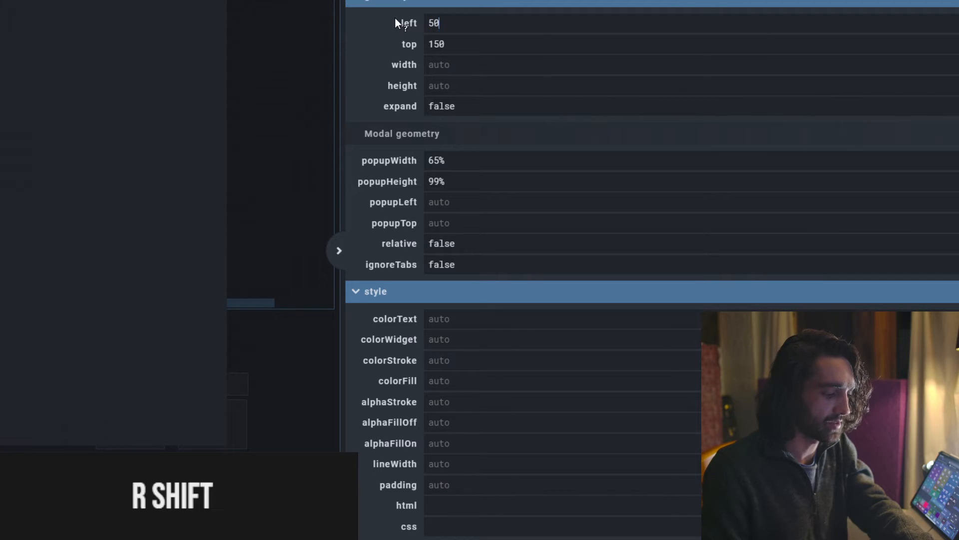
left_click(462, 38)
type("0")
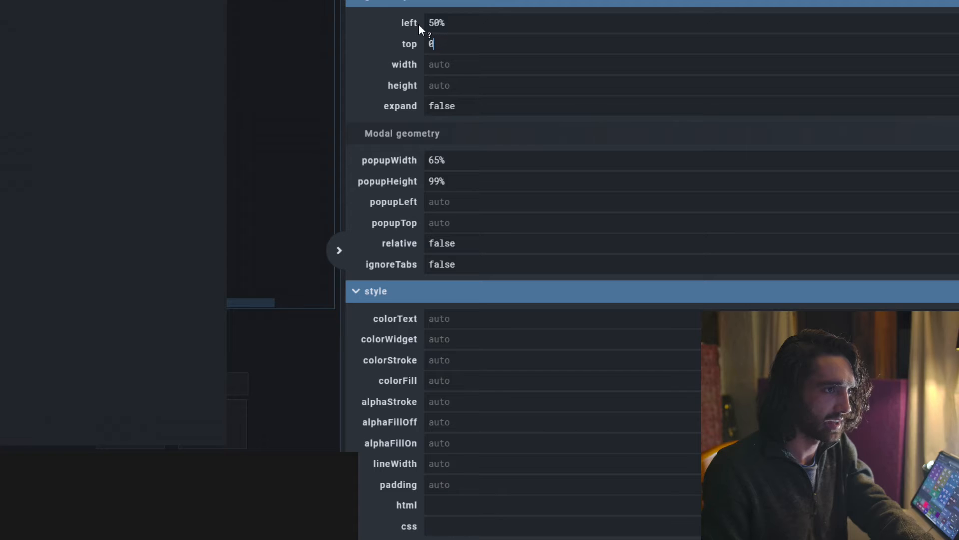
type("%")
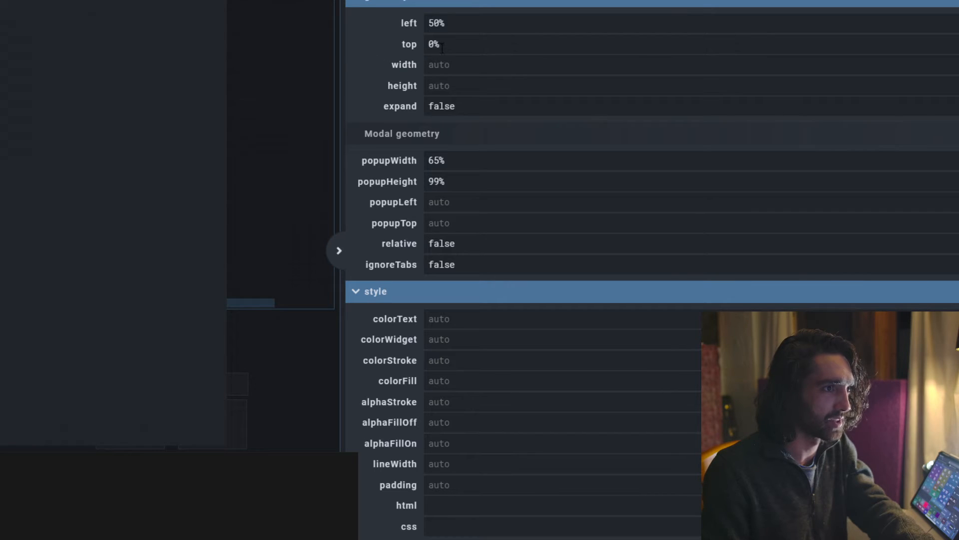
Try a top position of 33.3% for the Glitch modal and undo the change.
left_click_drag(433, 46, 425, 44)
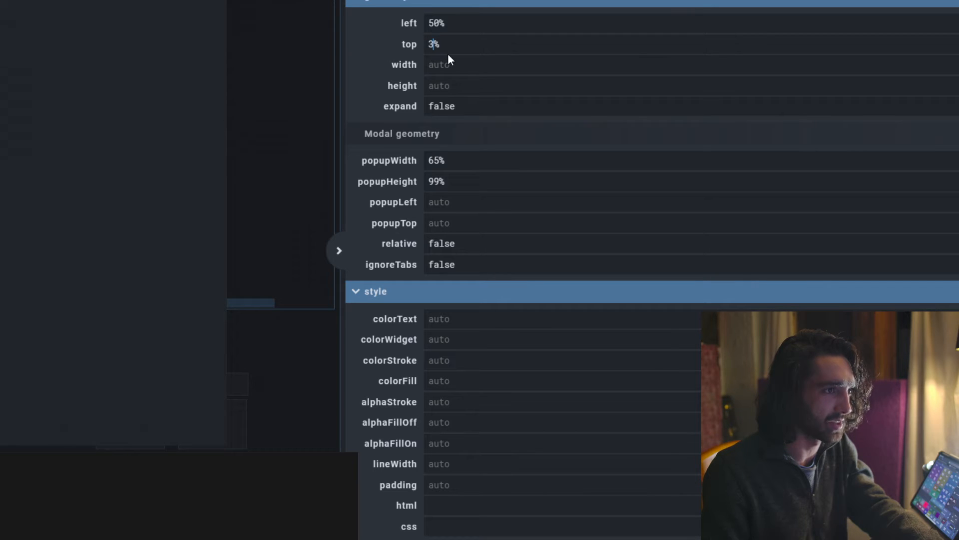
type("33.3")
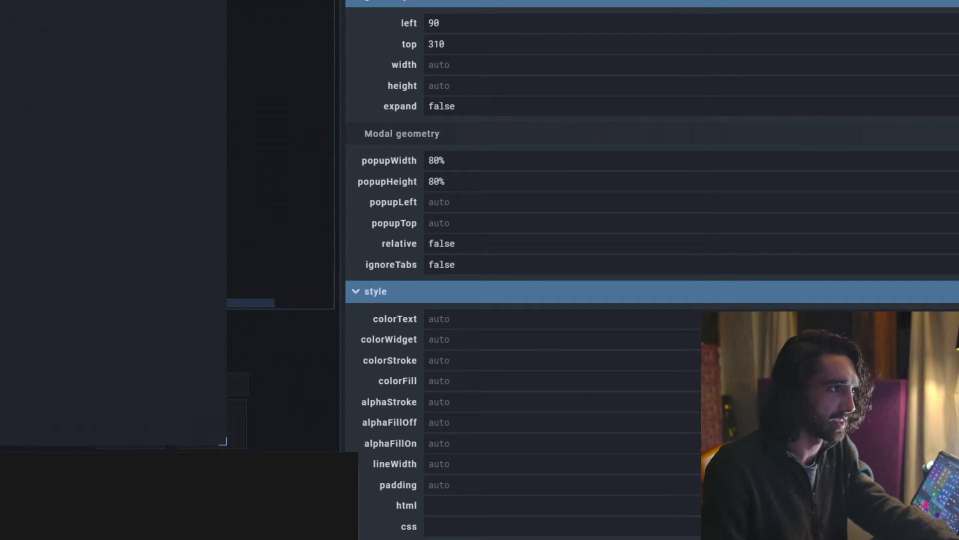
key("ctrl+z")
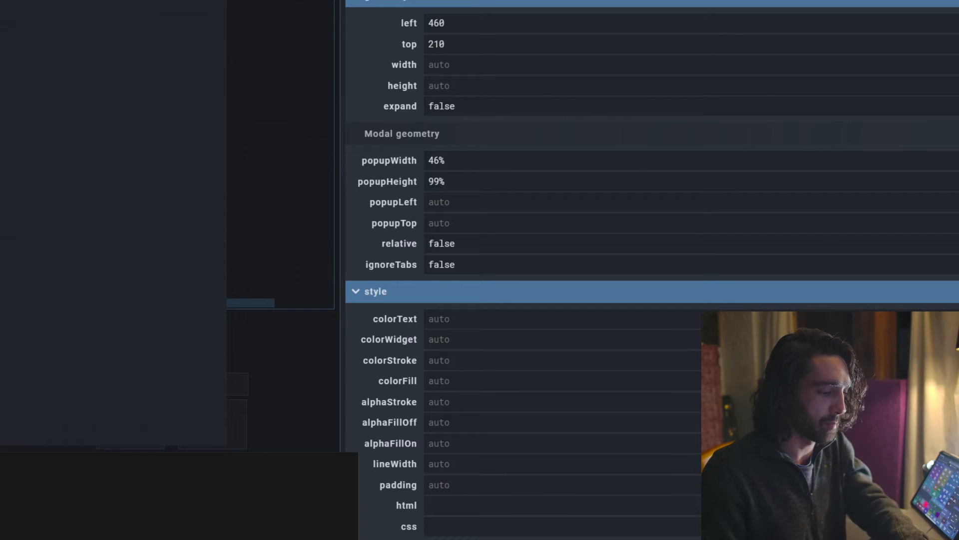
Set the MIDI FX modal's left position to 0%.
left_click(447, 24)
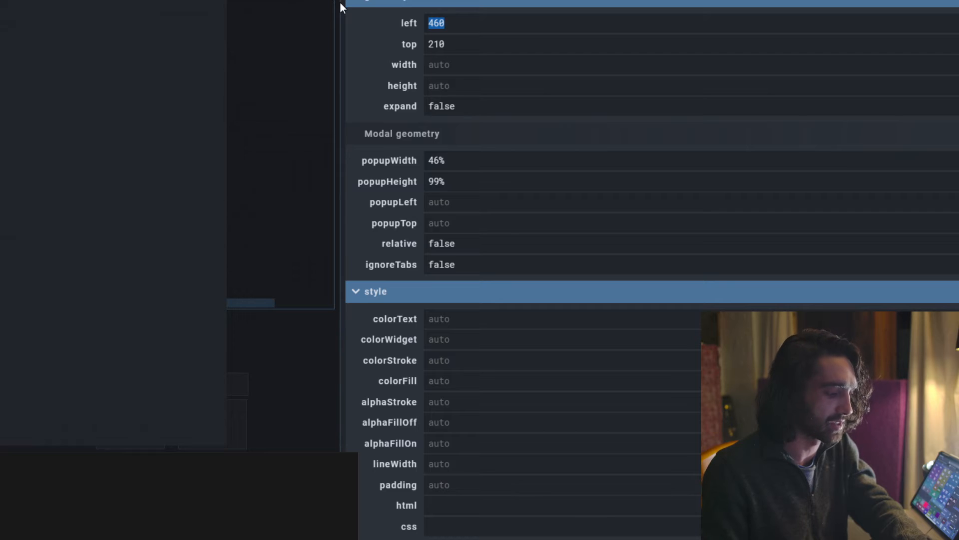
type("0%")
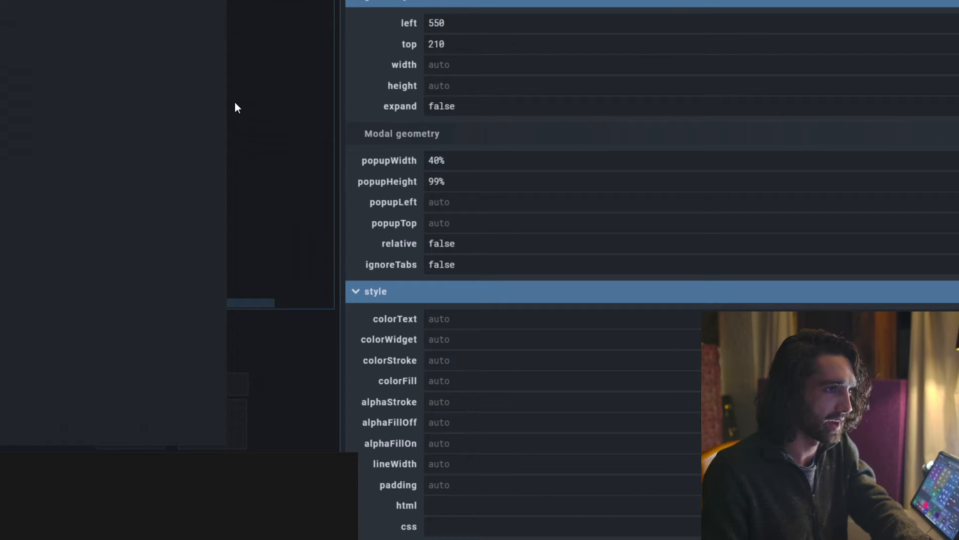
Position the Modulation modal inside Utilities_Mod at left 50% and top 50%.
double_click(469, 23)
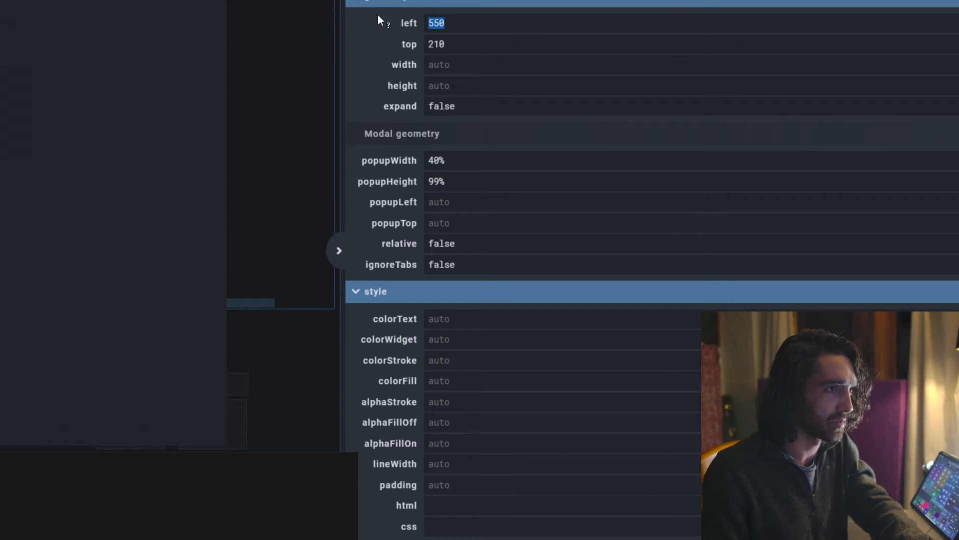
type("50")
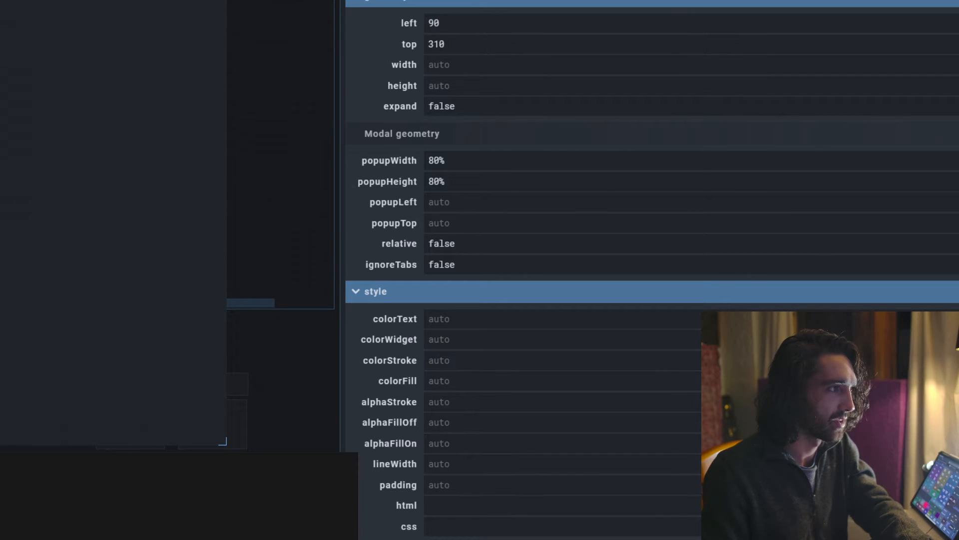
left_click_drag(455, 44, 278, 46)
type("505")
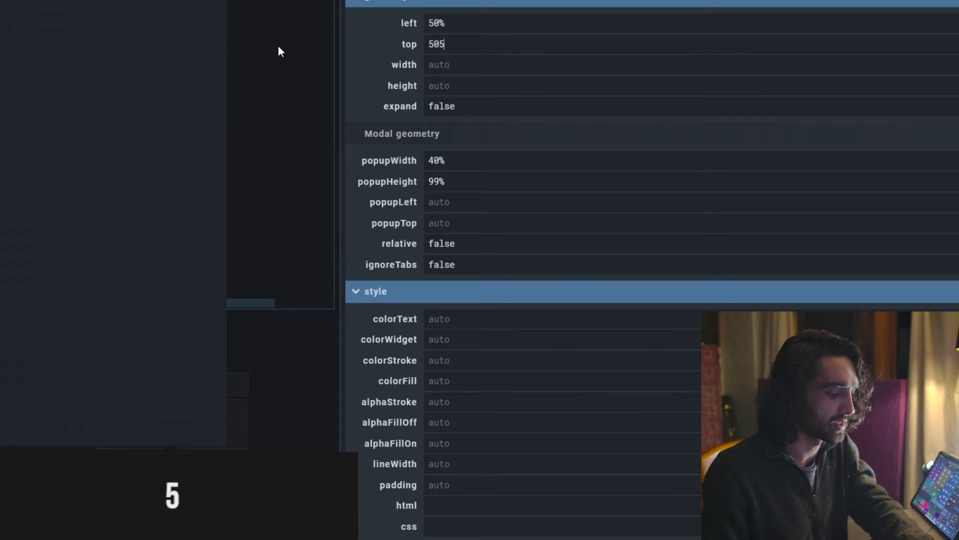
key("BackSpace")
type("%")
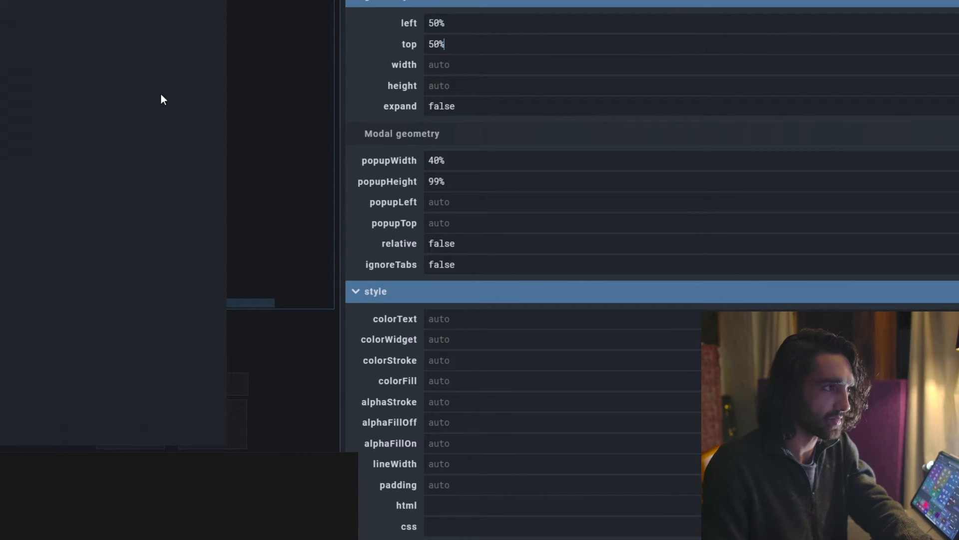
Set the MIDI FX modal's top position to 50%.
left_click(160, 93)
left_click_drag(456, 45, 314, 44)
type("50%")
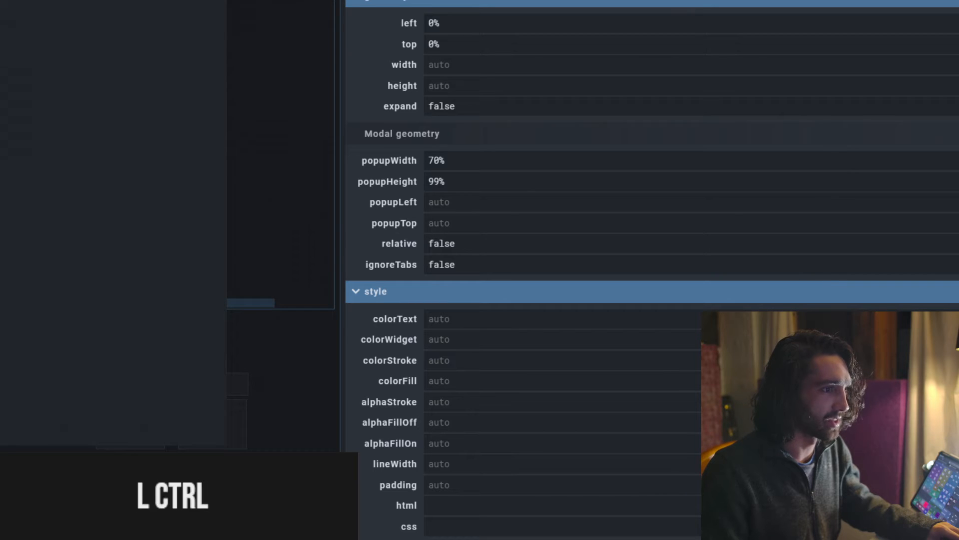
Set the width and height of the Utilities, Glitch, MIDI FX and Modulation modals to 50% each.
left_click(444, 67)
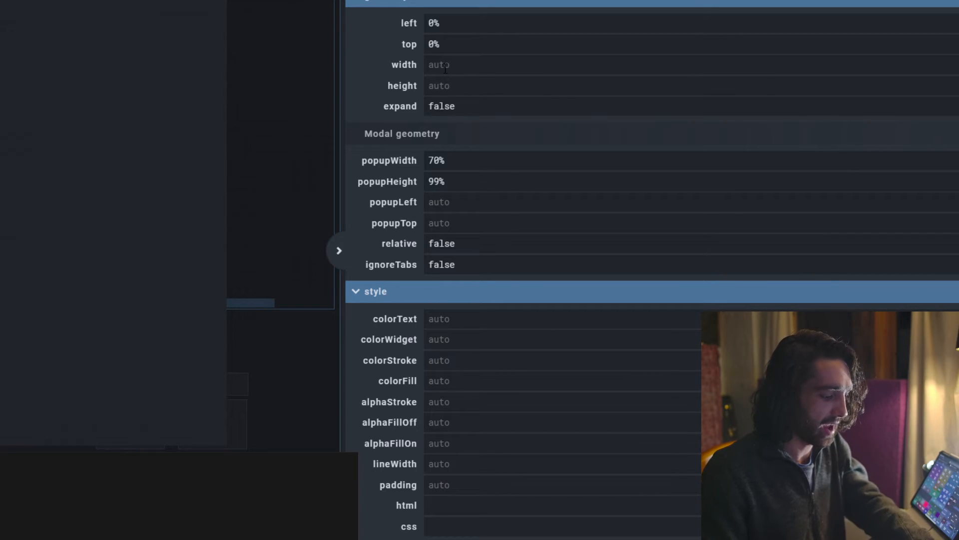
type("50%")
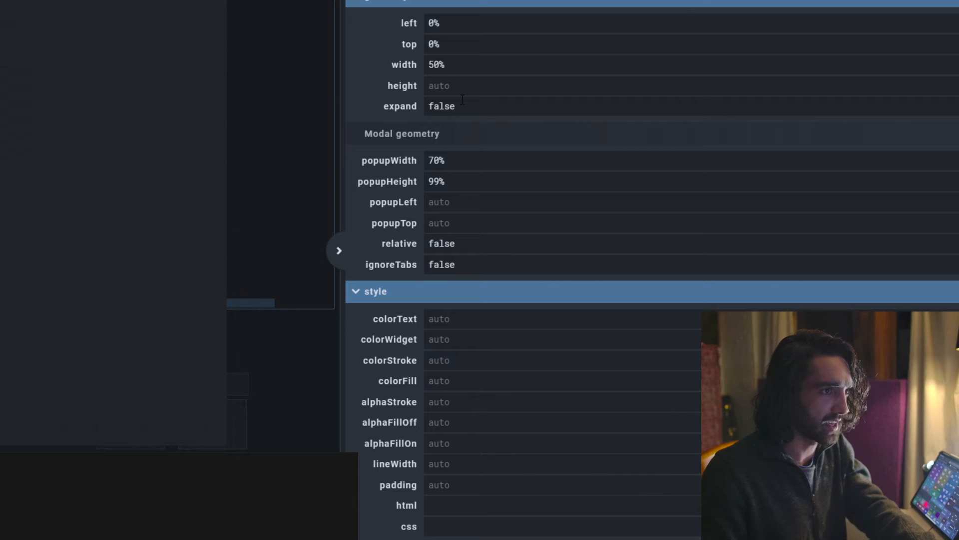
left_click(462, 86)
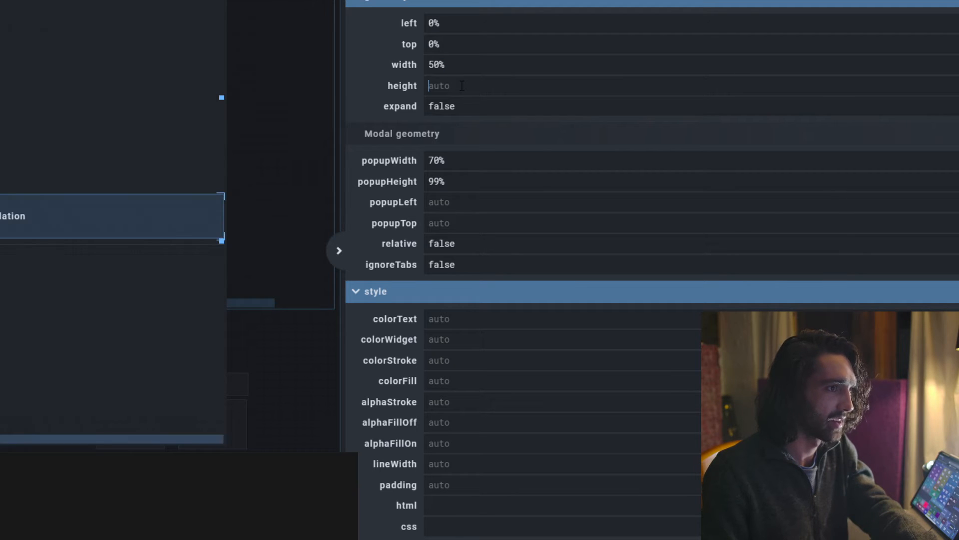
type("50%")
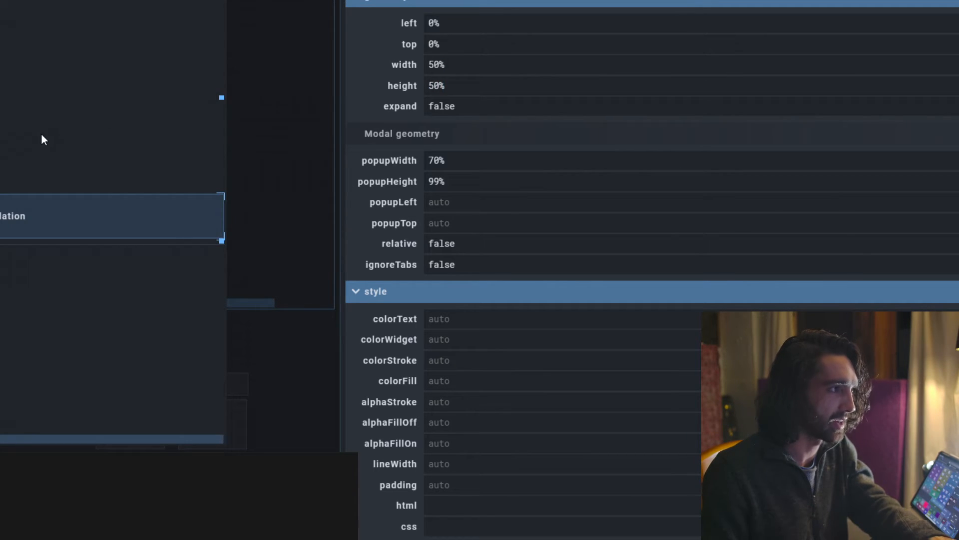
left_click(41, 135)
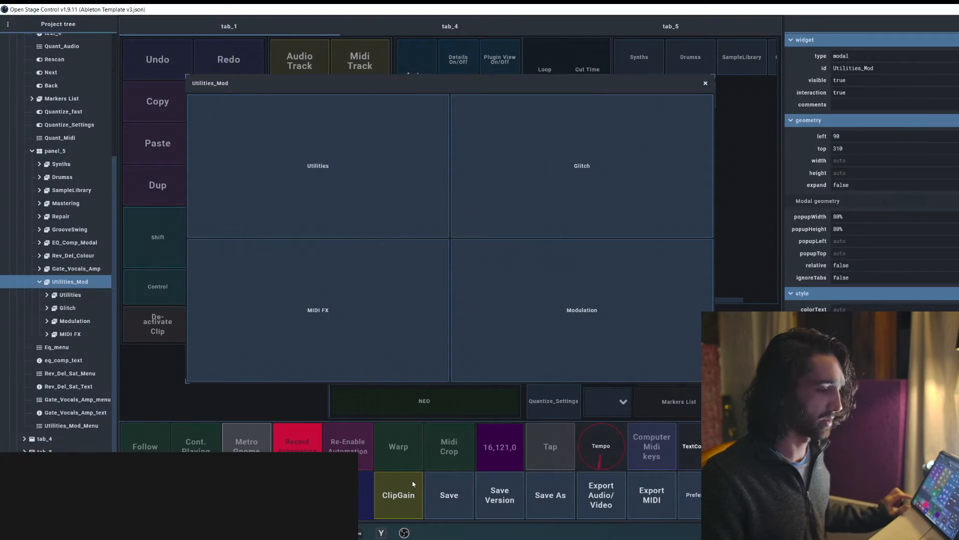
Check the four modals in the grid, then undo and redo their width and height changes.
left_click(293, 199)
left_click(636, 163)
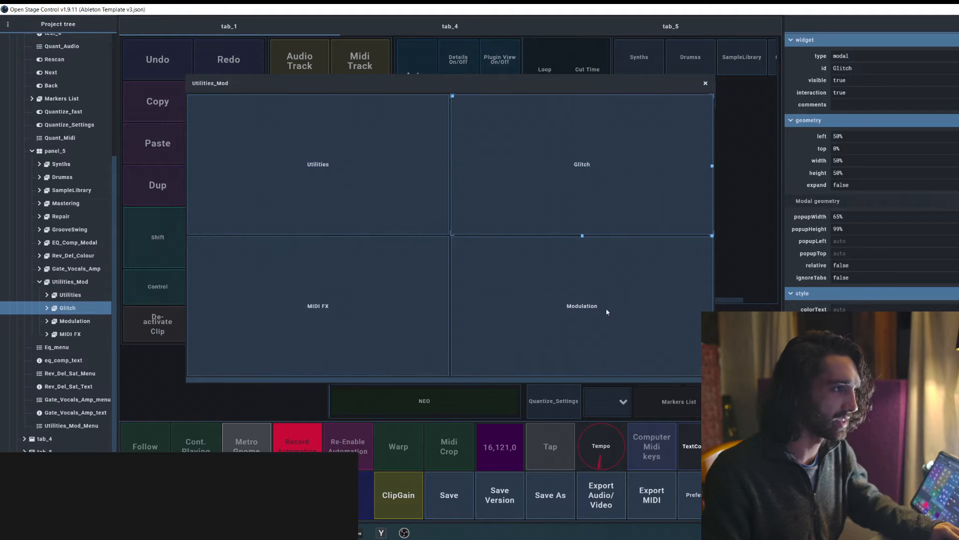
left_click(607, 307)
left_click(365, 317)
key("ctrl+z")
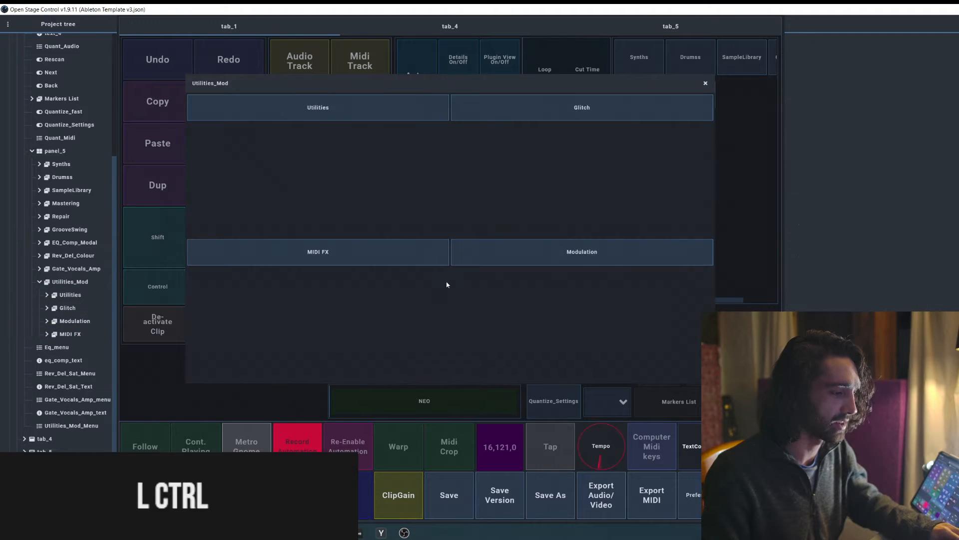
key("ctrl+z")
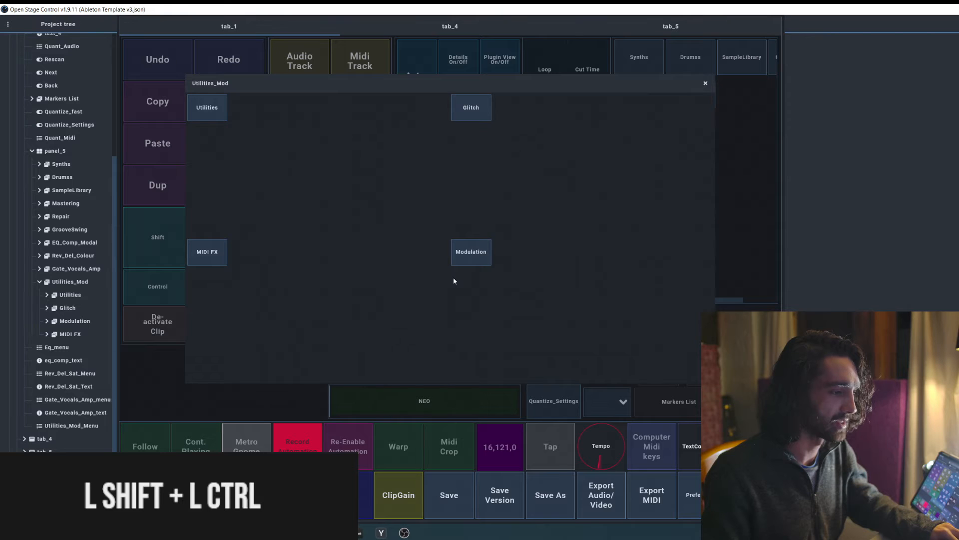
key("ctrl+shift+z")
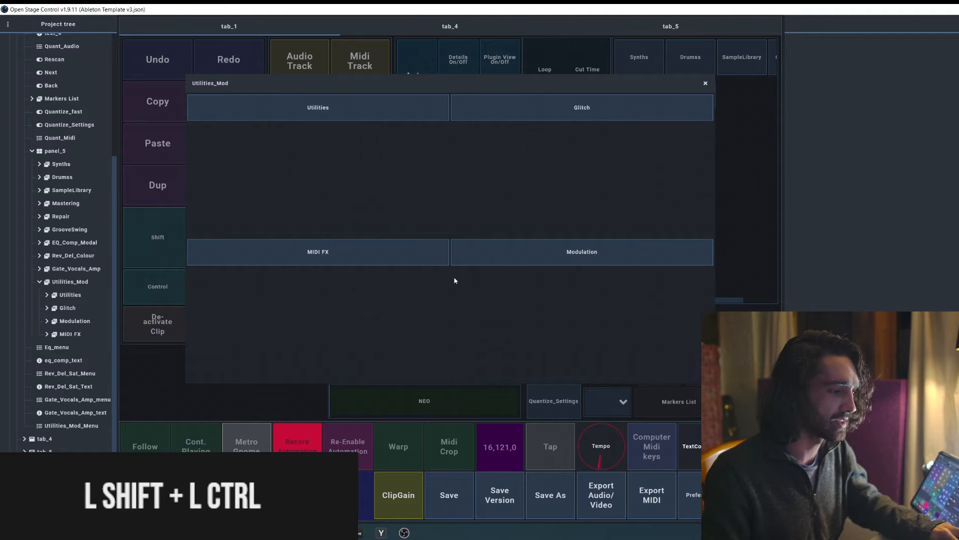
key("ctrl+shift+z")
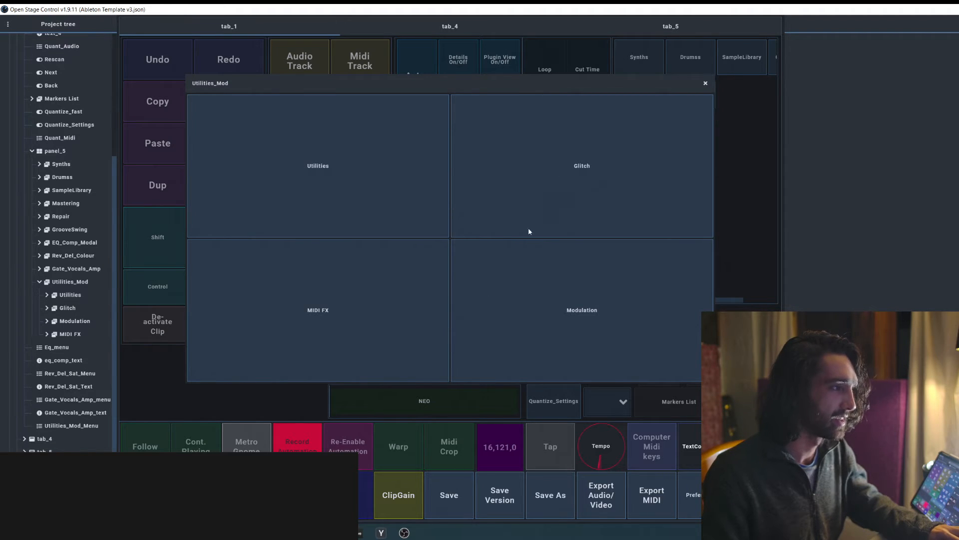
left_click(308, 165)
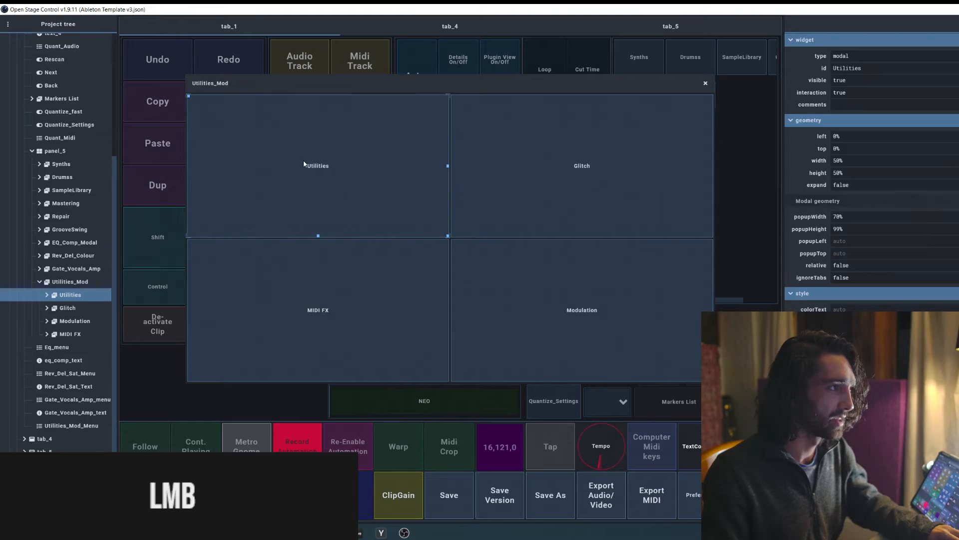
left_click(579, 164, "ctrl")
left_click(576, 283, "ctrl")
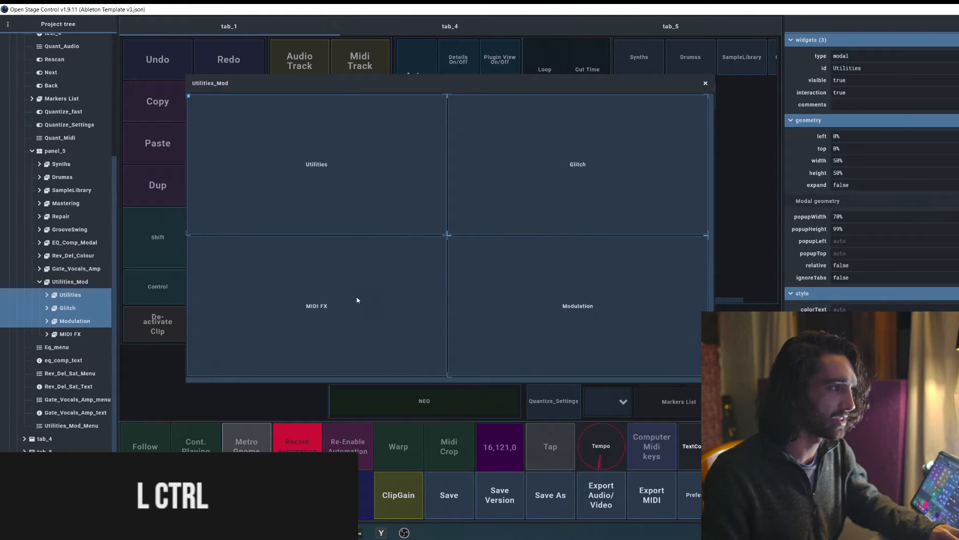
left_click(608, 83)
Open the Utilities modal to view its contents and close it again.
left_click(365, 171)
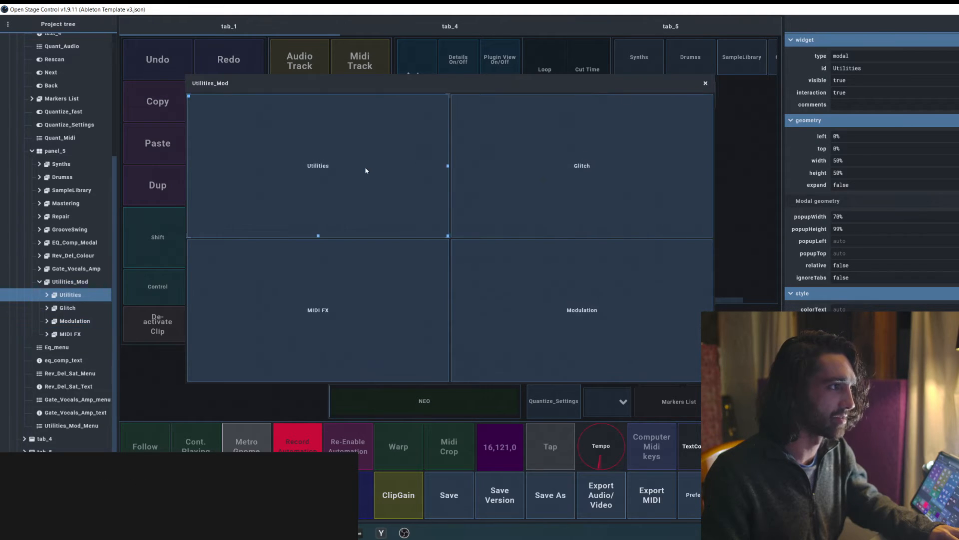
left_click(320, 164)
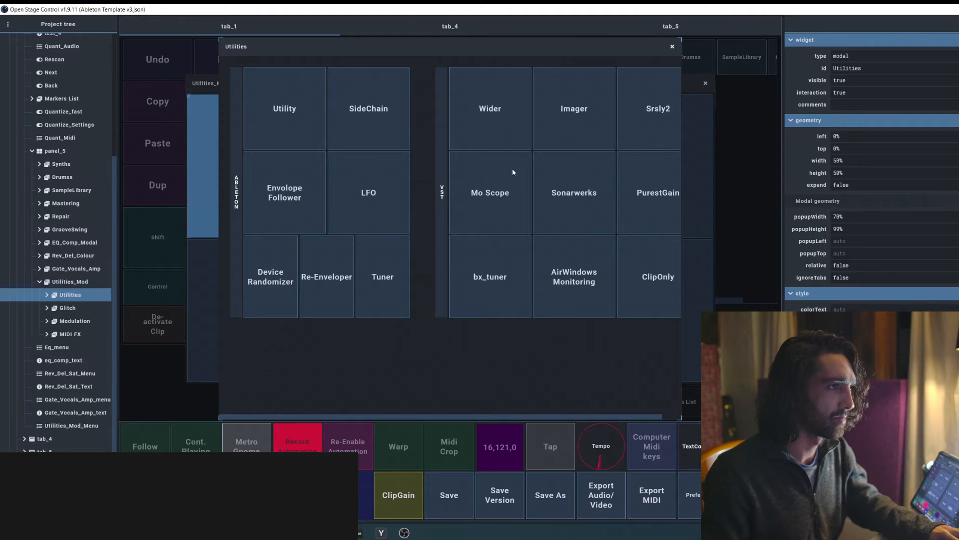
left_click(673, 47)
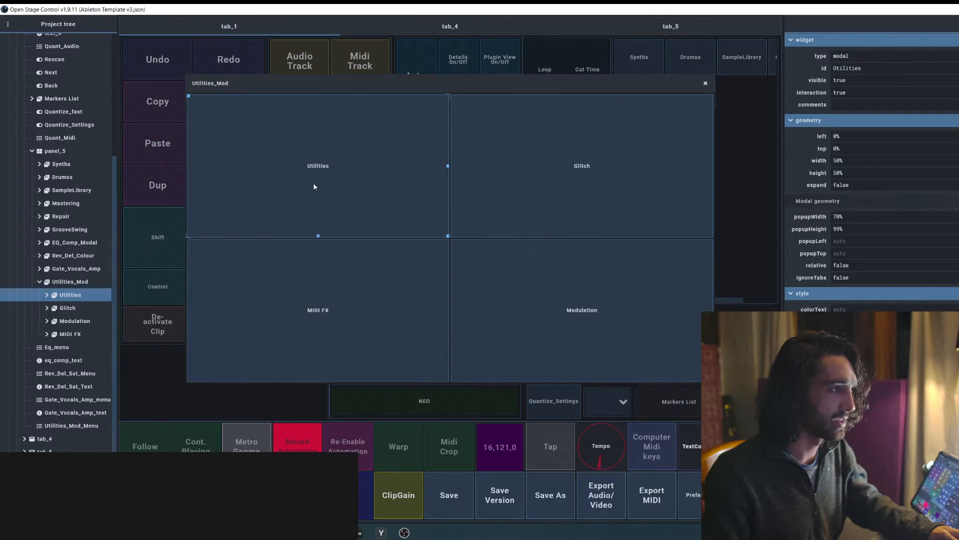
Set the CSS of the Utilities, Glitch, MIDI FX and Modulation modals to font-size:500%.
left_click(542, 192, "ctrl")
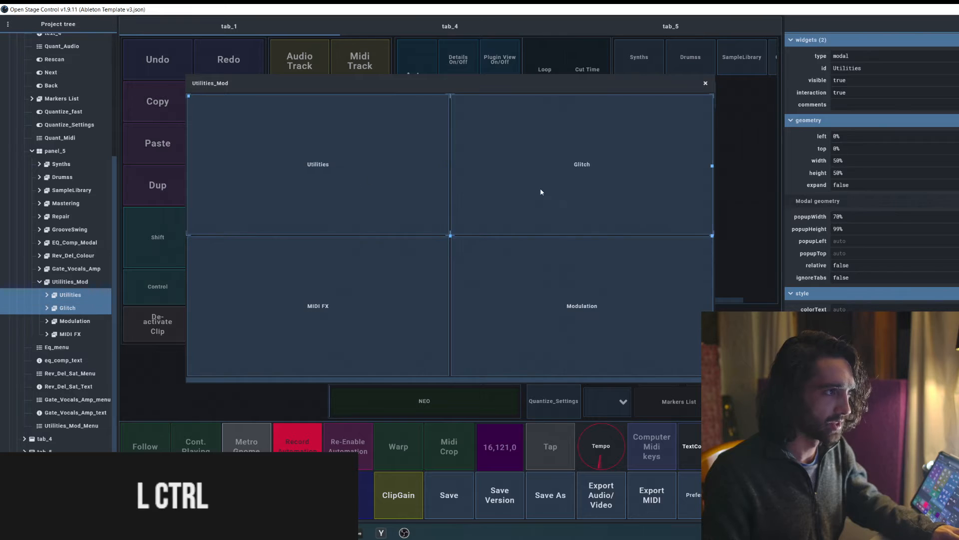
left_click(353, 300, "ctrl")
left_click(565, 301, "ctrl")
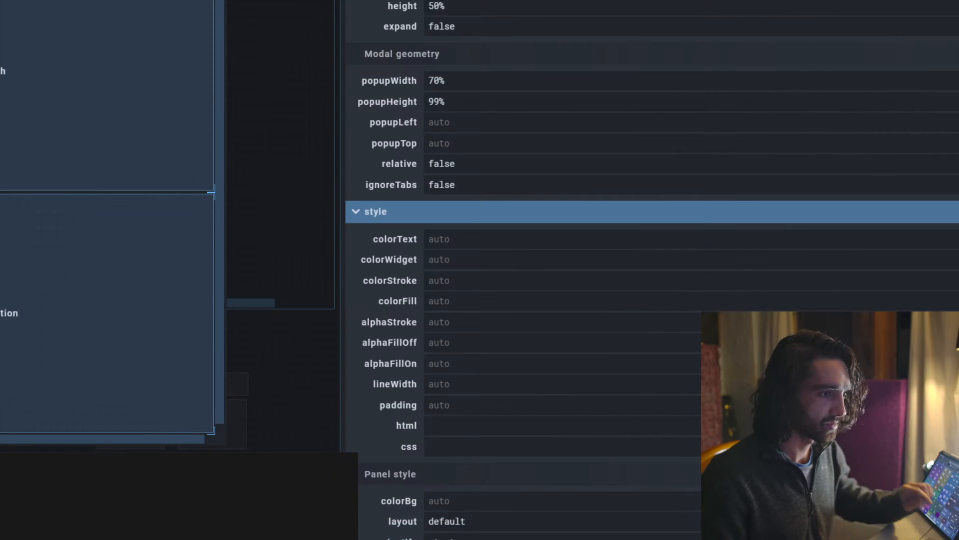
left_click(503, 441)
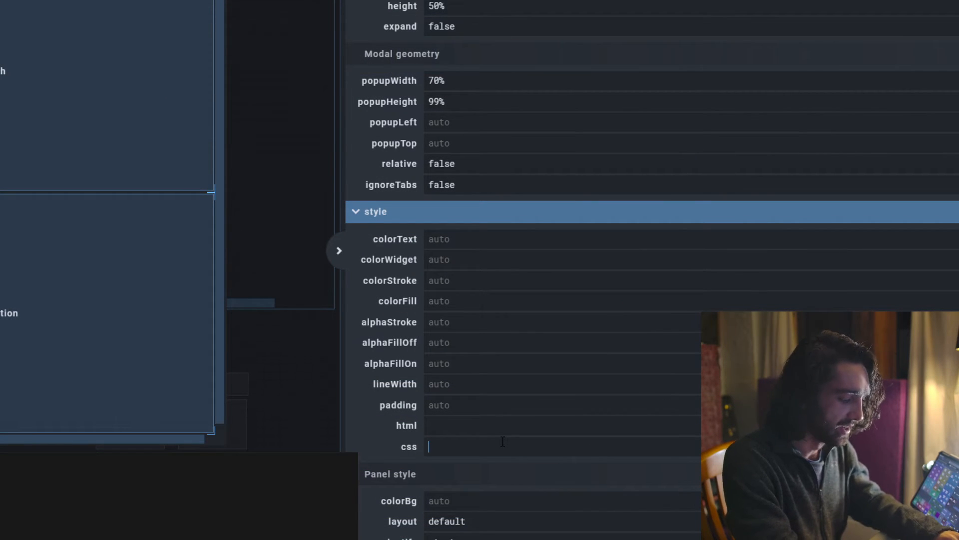
type("text")
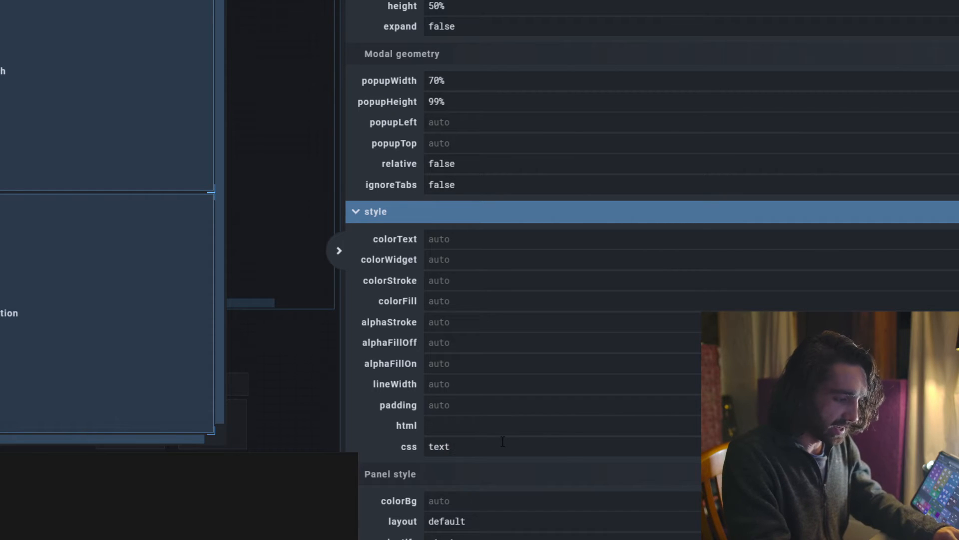
key("BackSpace")
key("BackSpace")
key("BackSpace")
key("BackSpace")
type("font")
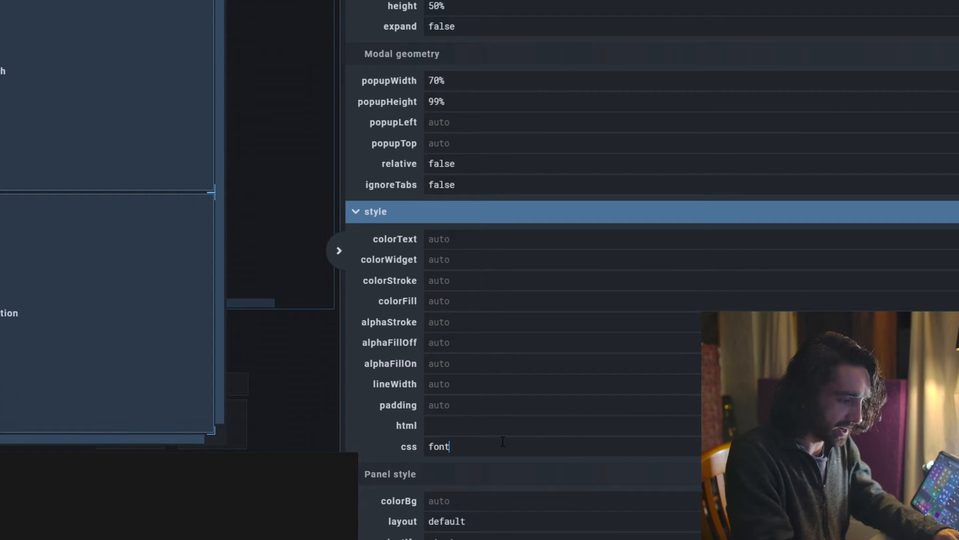
type("-size")
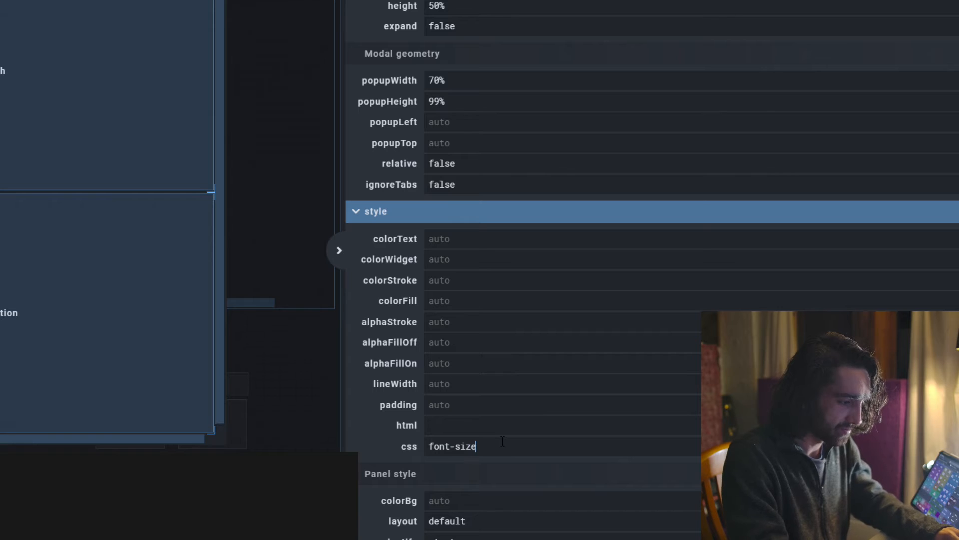
type(":")
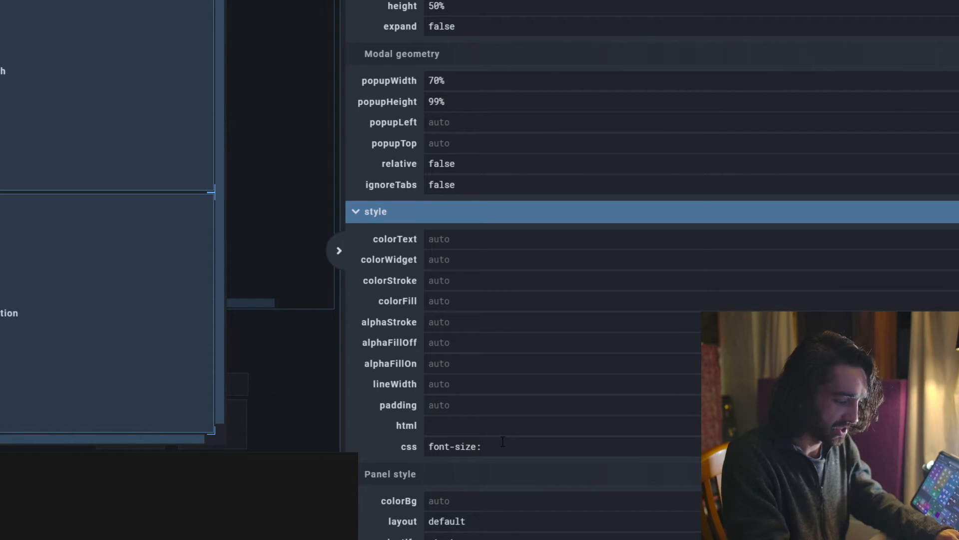
type("500%")
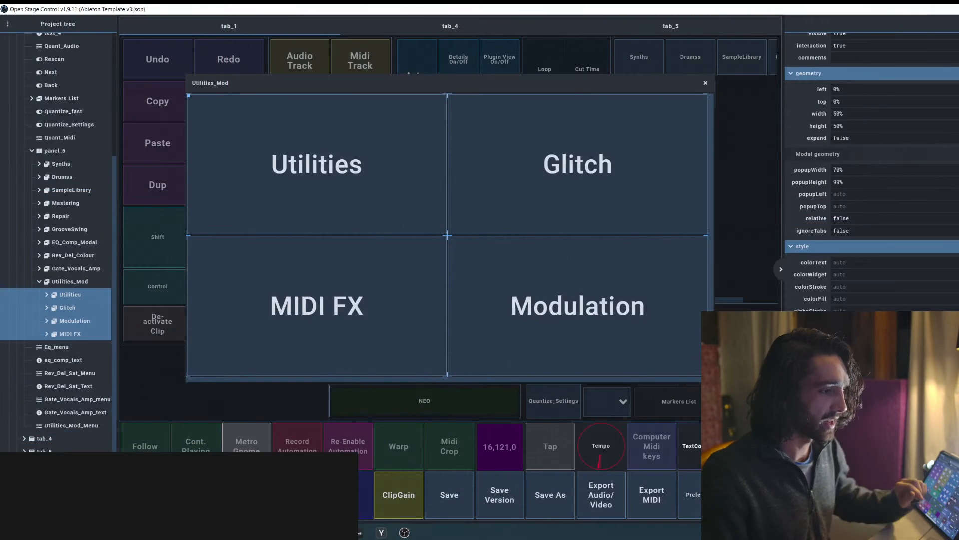
Set the CSS of all text labels and buttons inside the Utilities modal to font-size:30%.
left_click(422, 176)
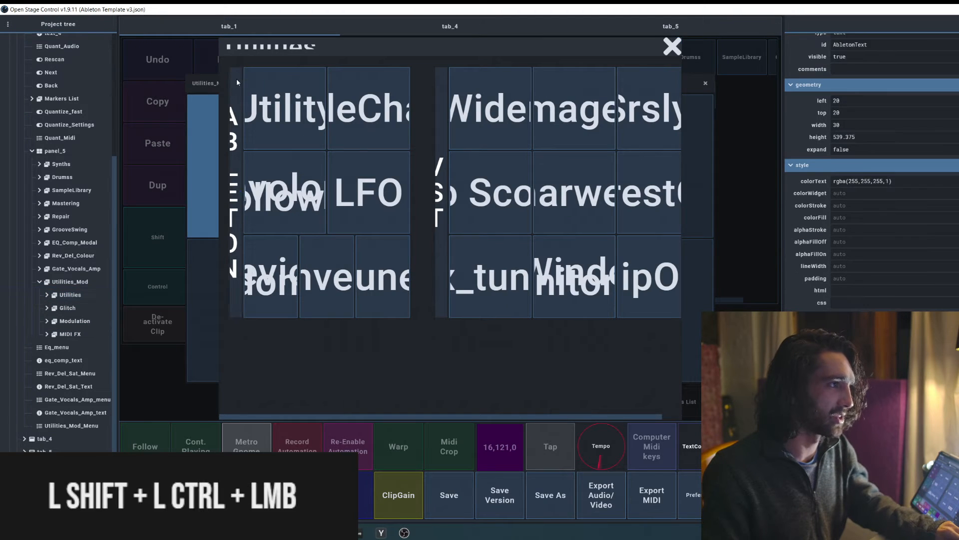
left_click_drag(236, 78, 661, 285)
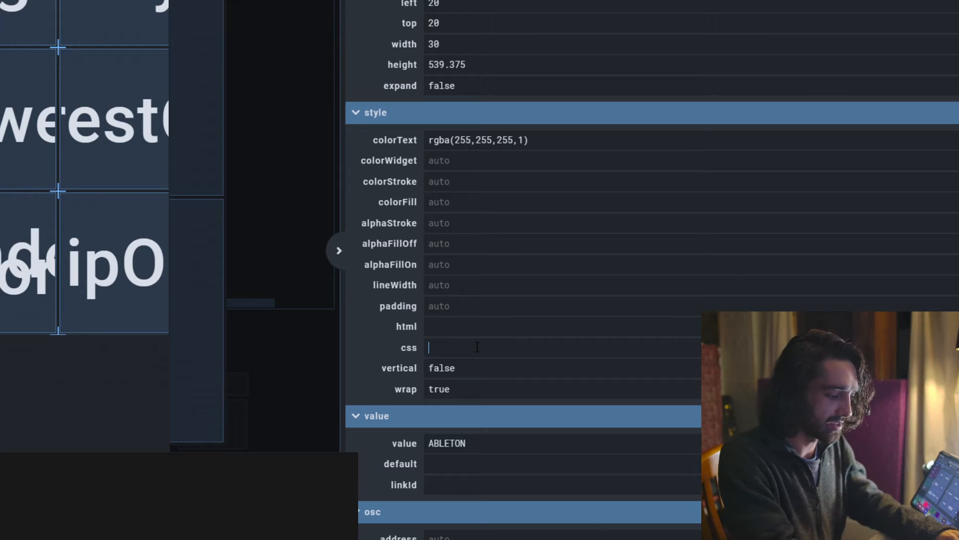
type("0%")
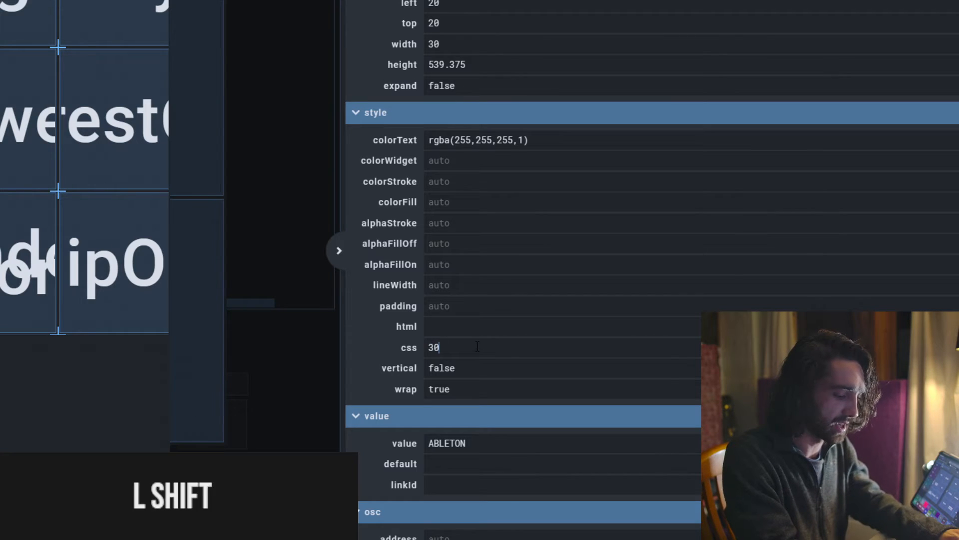
key("Return")
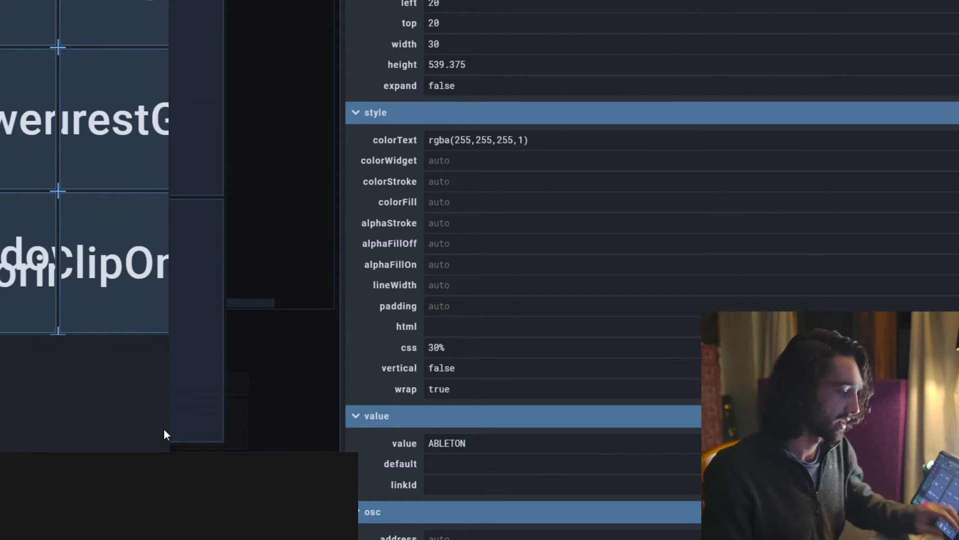
left_click(431, 347)
type("font-")
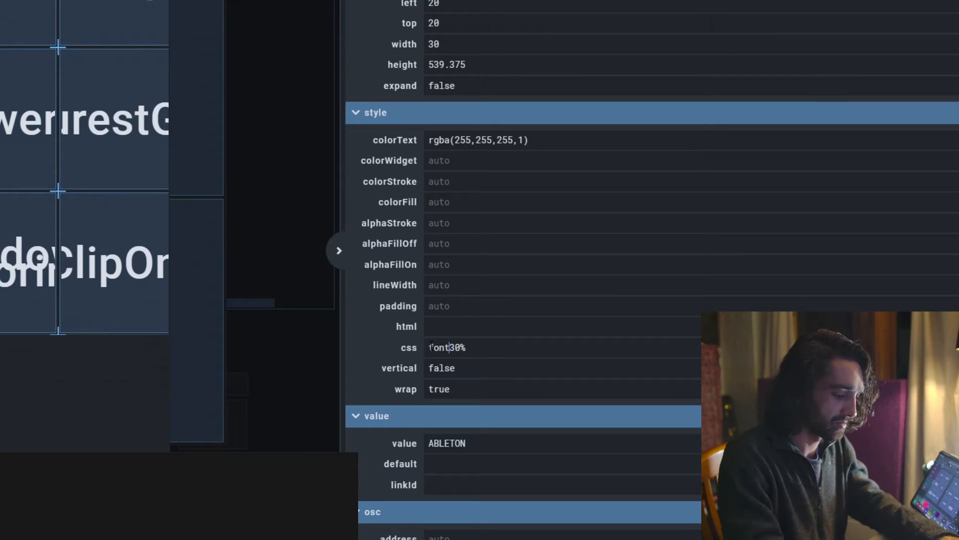
type("size")
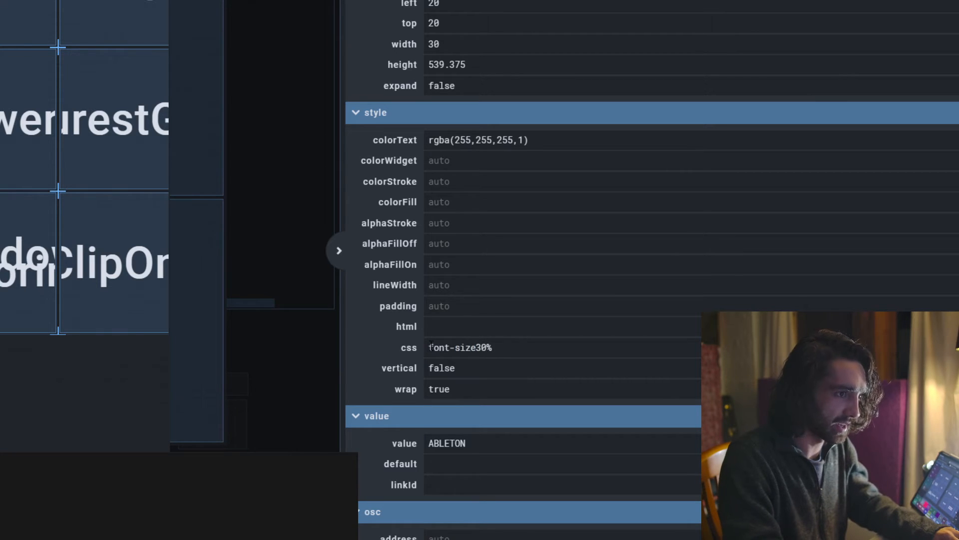
type(":")
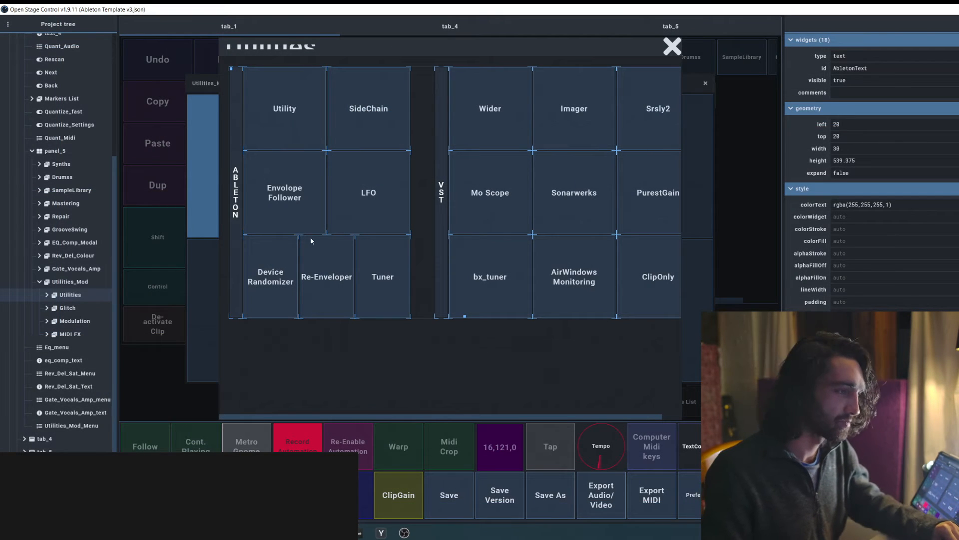
Select all text labels and buttons inside the Utilities modal and cut them.
left_click(562, 365)
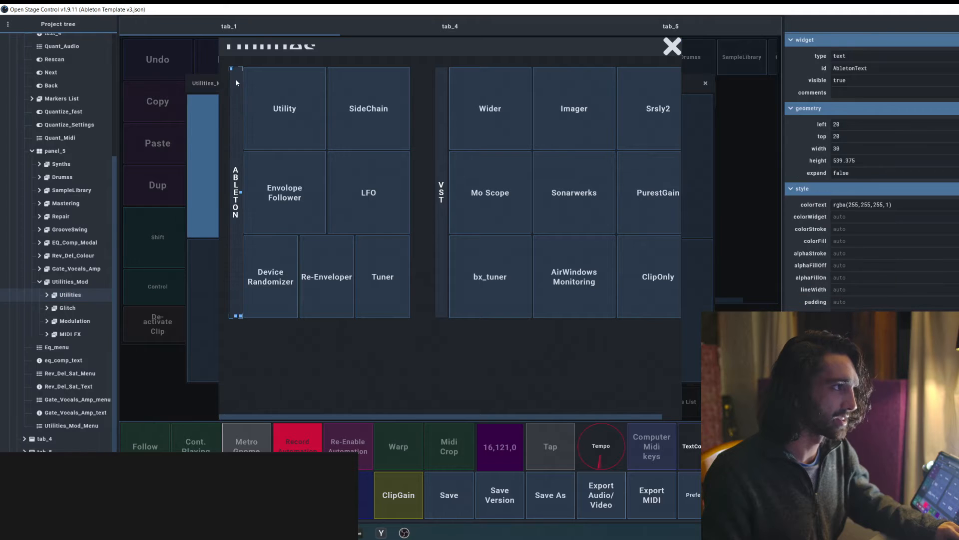
left_click_drag(237, 83, 644, 288)
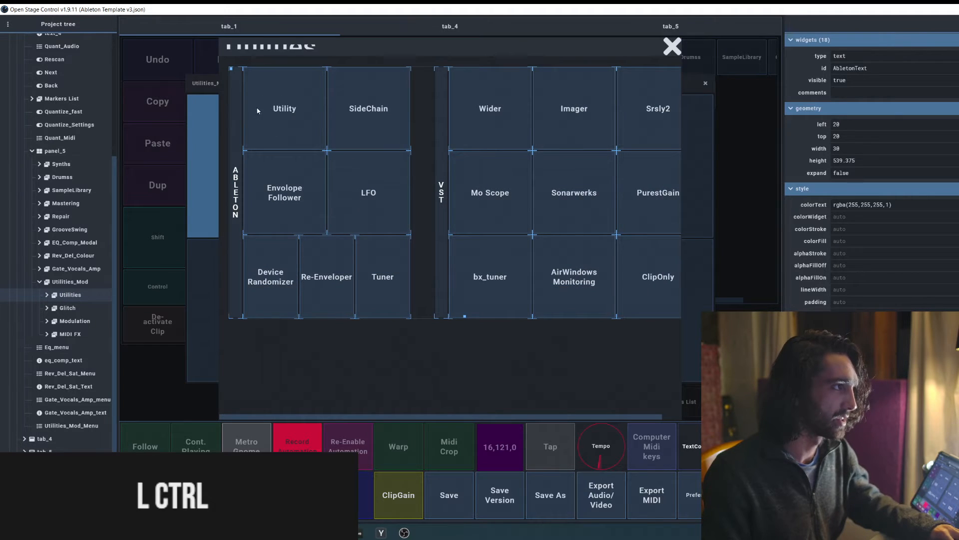
key("ctrl+x")
Add a panel inside the empty Utilities modal and enlarge it to about 1000 wide and 700 high.
right_click(232, 76)
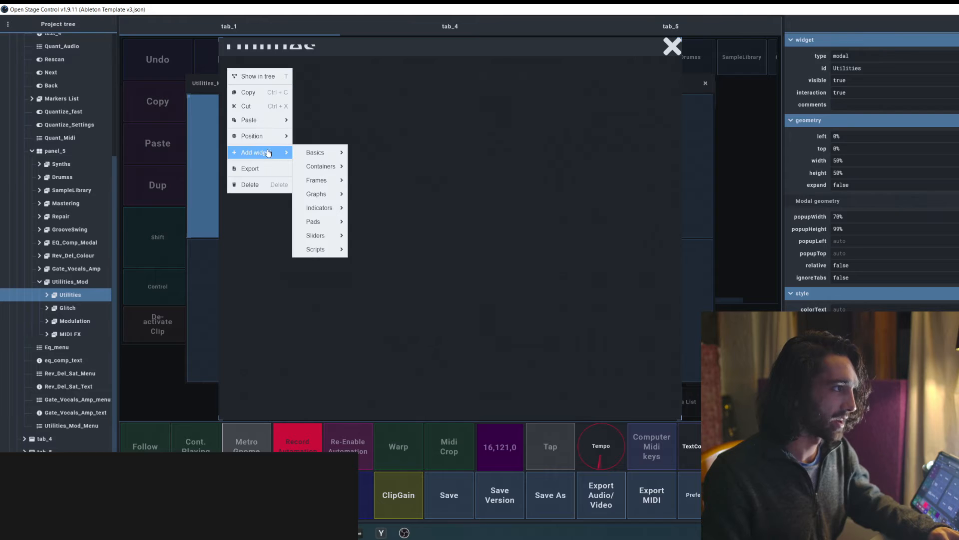
mouse_move(270, 153)
mouse_move(303, 155)
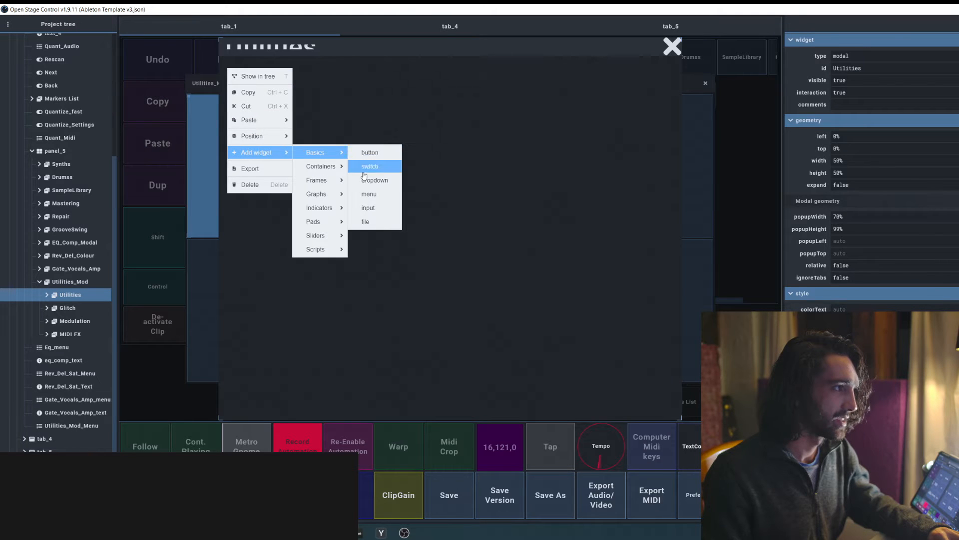
left_click(375, 172)
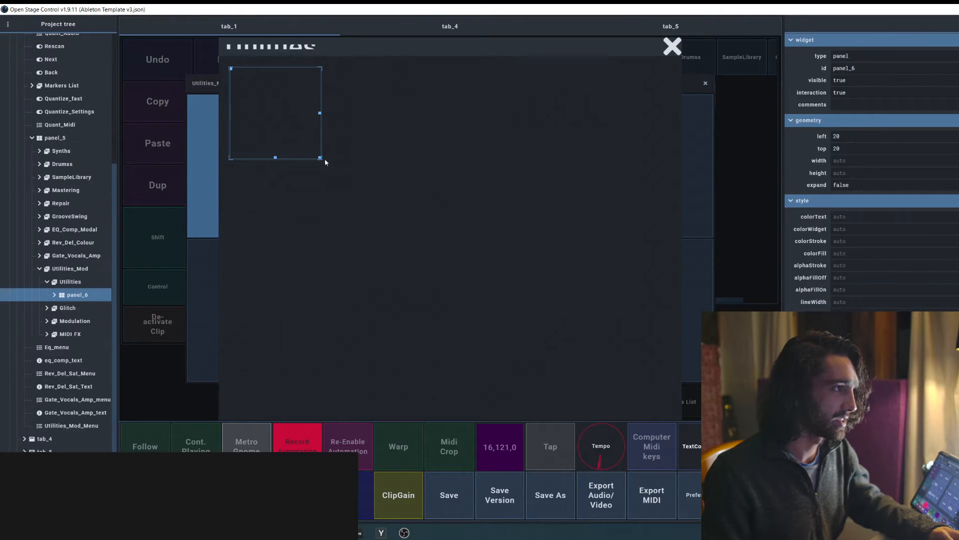
left_click_drag(325, 160, 622, 347)
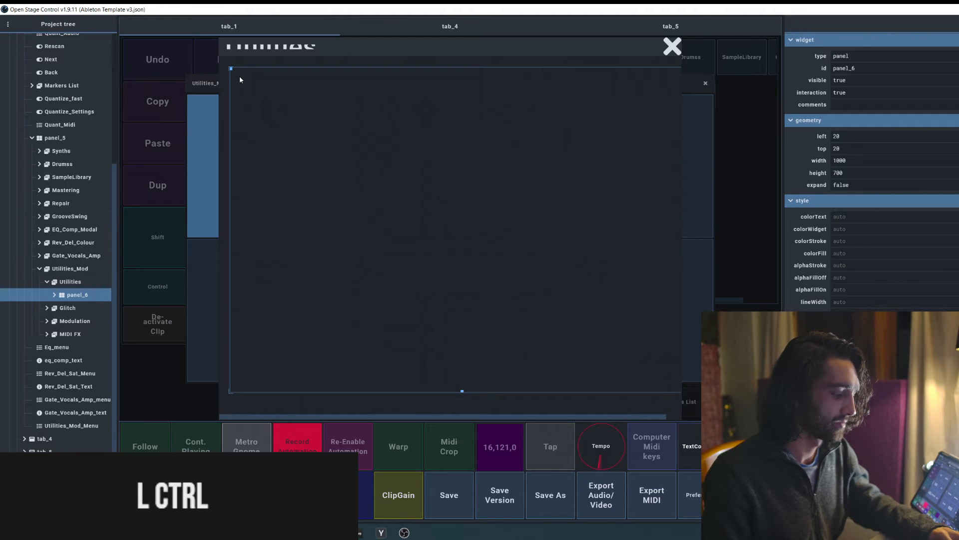
Paste the cut labels and buttons into the new panel, then close and reopen the Utilities modal.
key("ctrl+v")
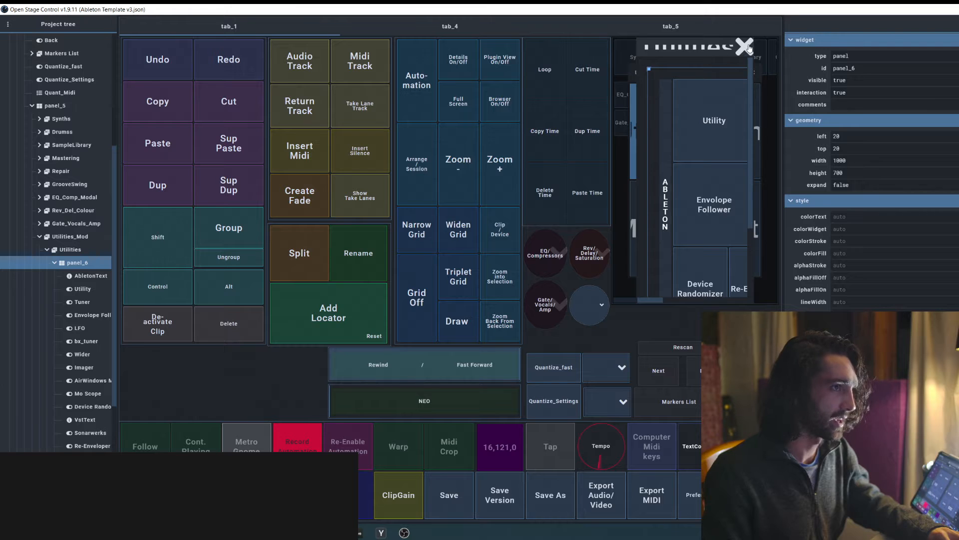
left_click(747, 46)
left_click(691, 139)
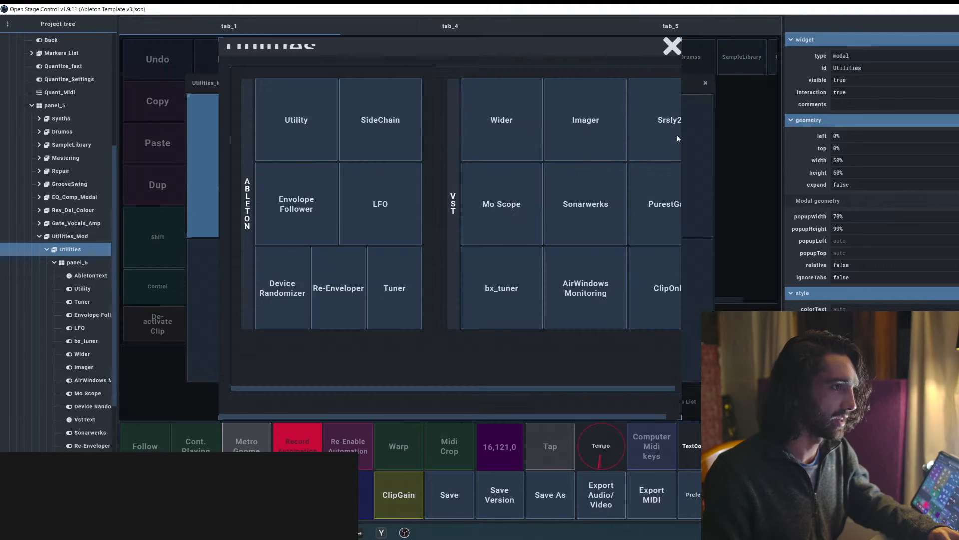
Select all the pasted labels and buttons and move them together into the panel's upper-left corner, at left 0 and top 0.
left_click(243, 106)
left_click_drag(243, 82, 664, 311)
scroll(631, 295, "left", 1)
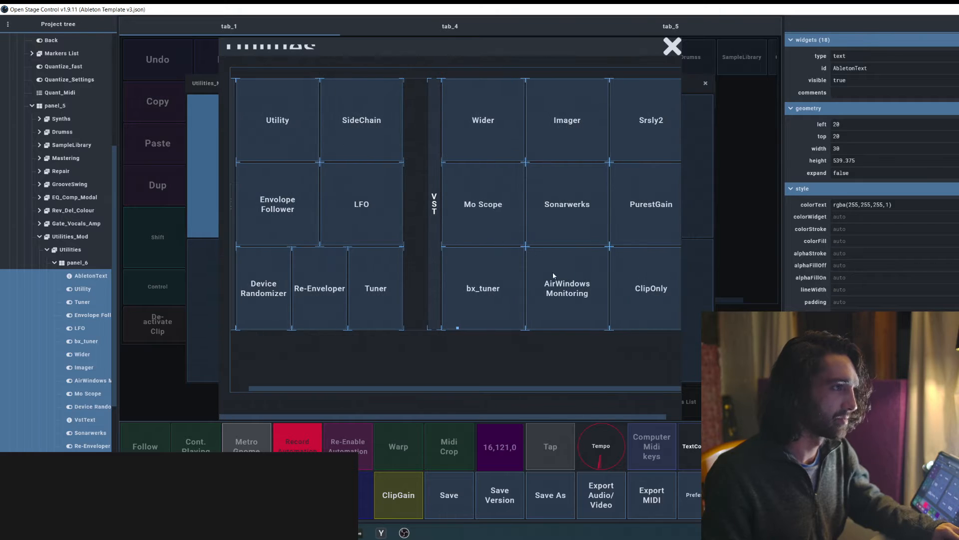
scroll(257, 125, "left", 1)
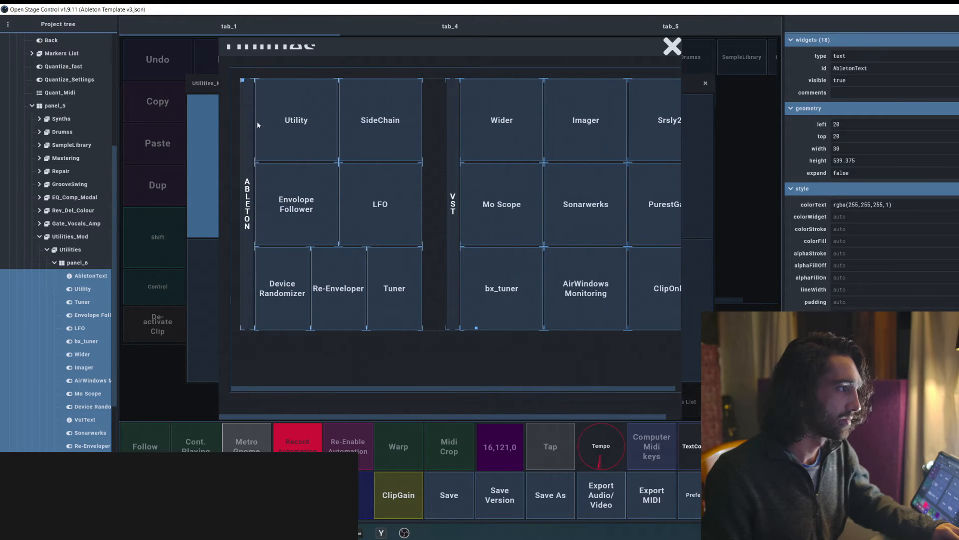
left_click_drag(242, 81, 233, 71)
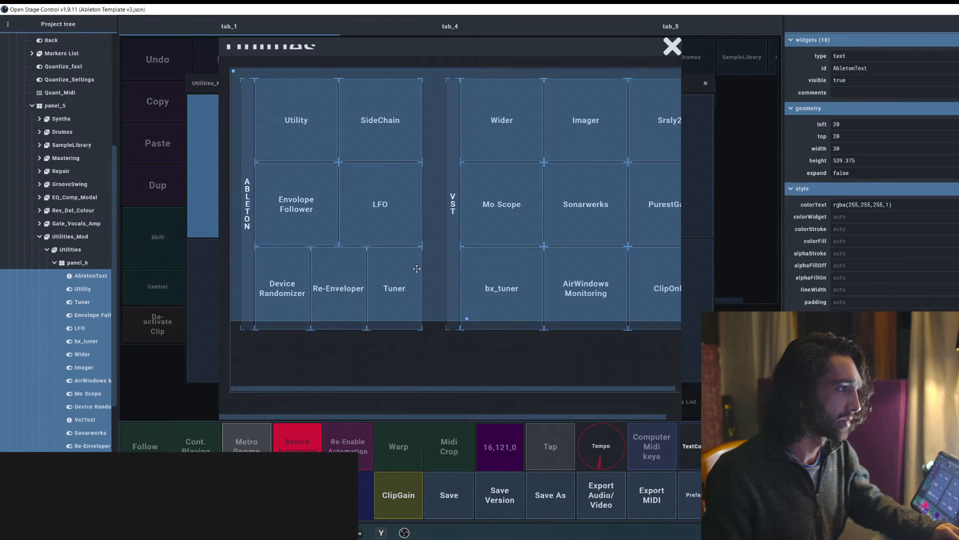
scroll(513, 302, "right", 1)
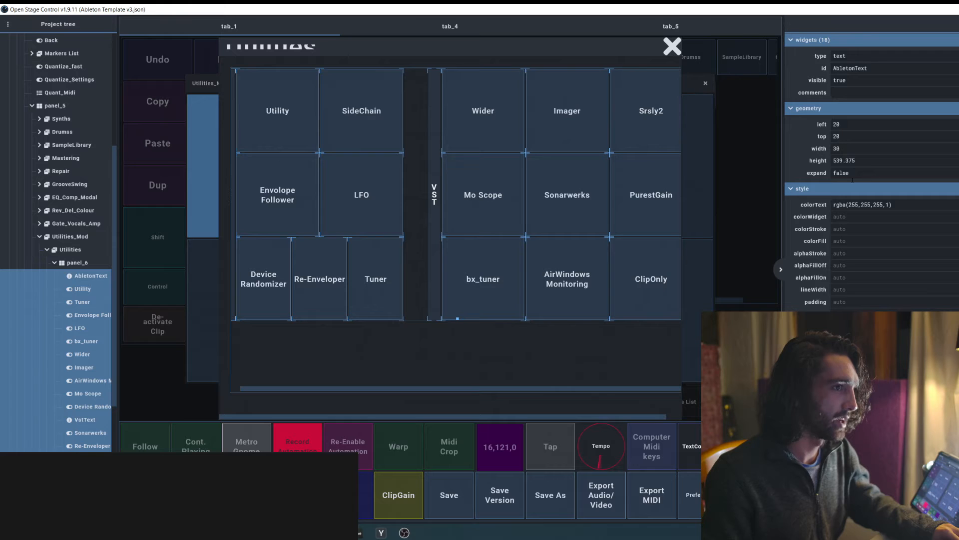
Set the popupWidth of the Utilities modal to 80%.
left_click(620, 408)
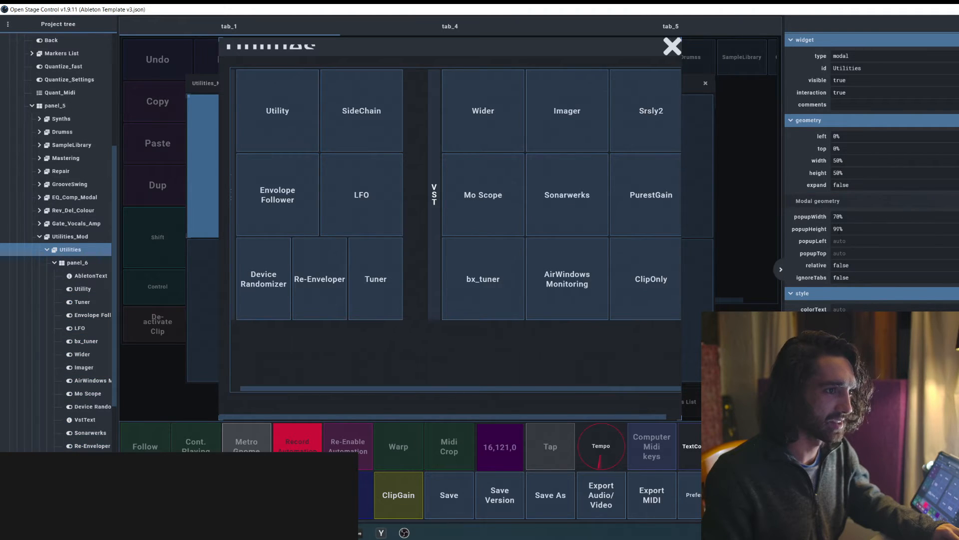
left_click_drag(837, 217, 832, 216)
type("8")
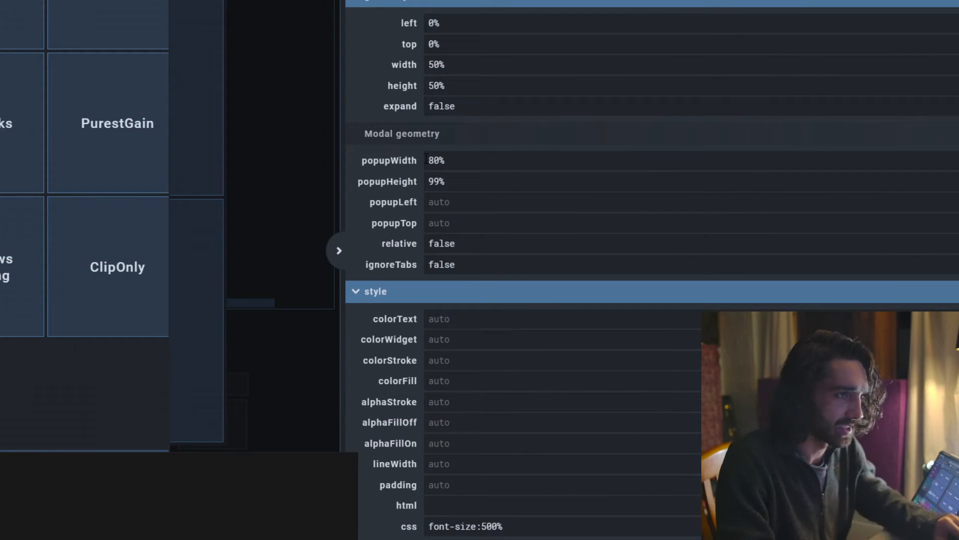
key("Return")
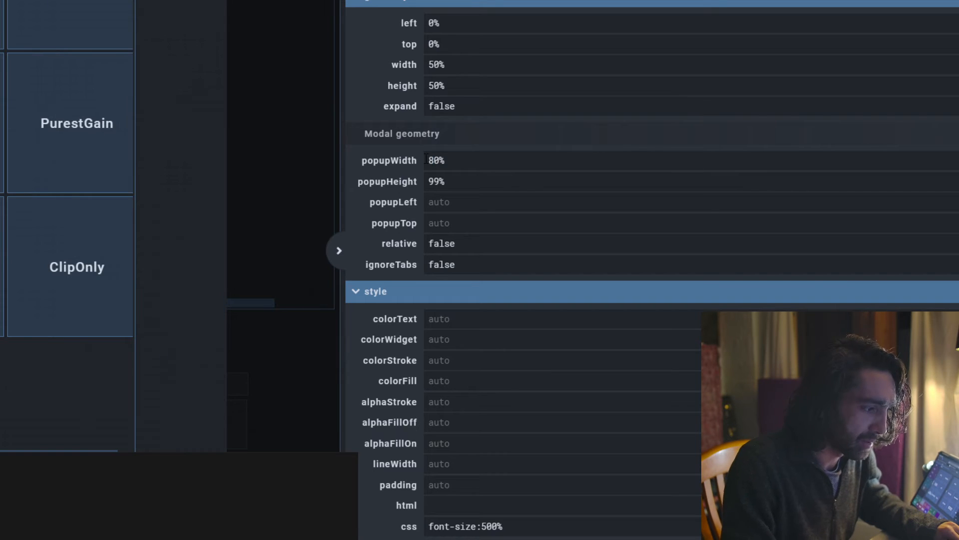
left_click_drag(488, 163, 403, 160)
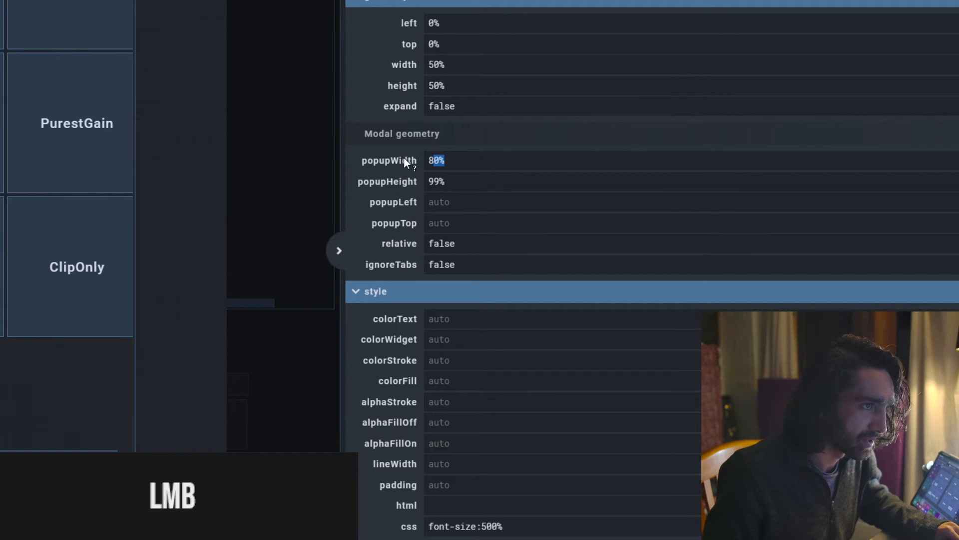
left_click(439, 160)
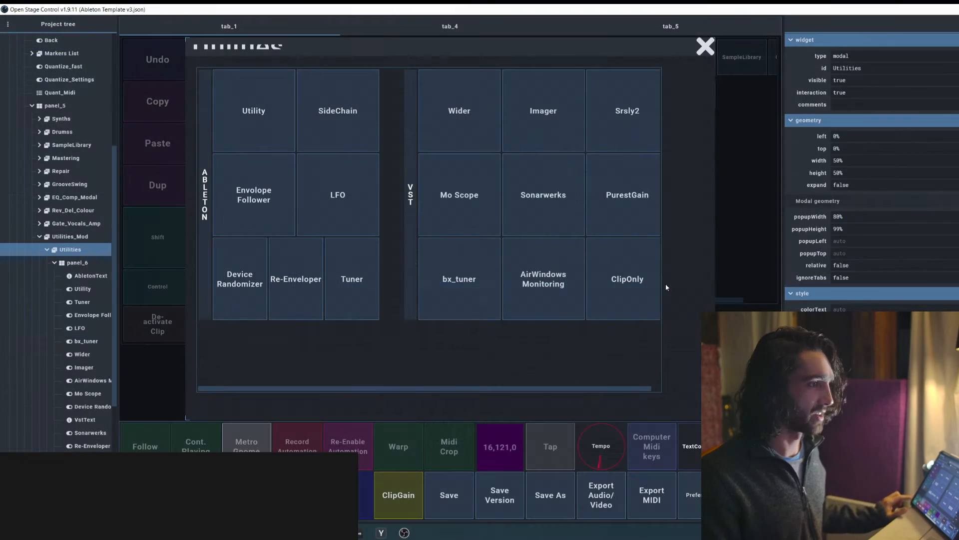
Fit the inner panel around its widgets at about 1020 by 550 and set the left, top, width and height of all those widgets to %.
left_click(667, 396)
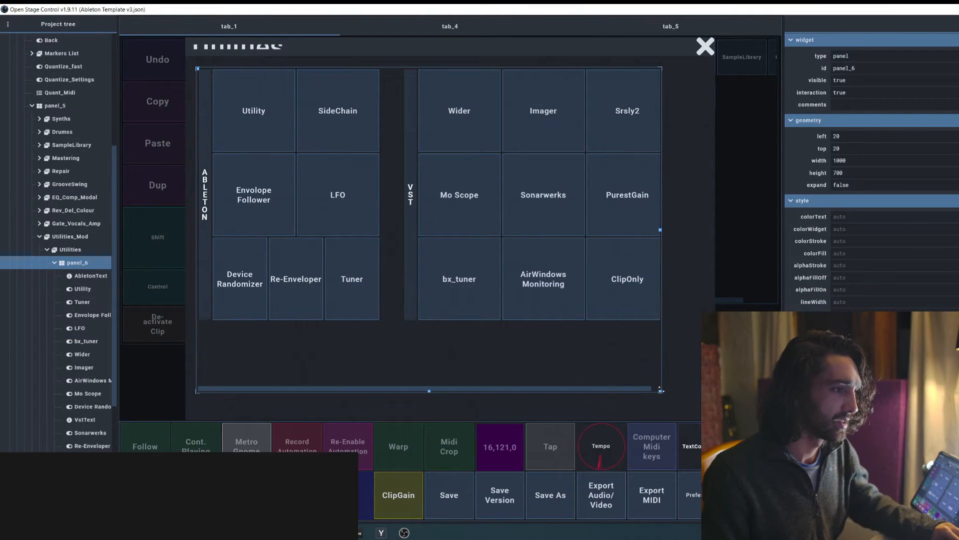
left_click_drag(662, 392, 672, 341)
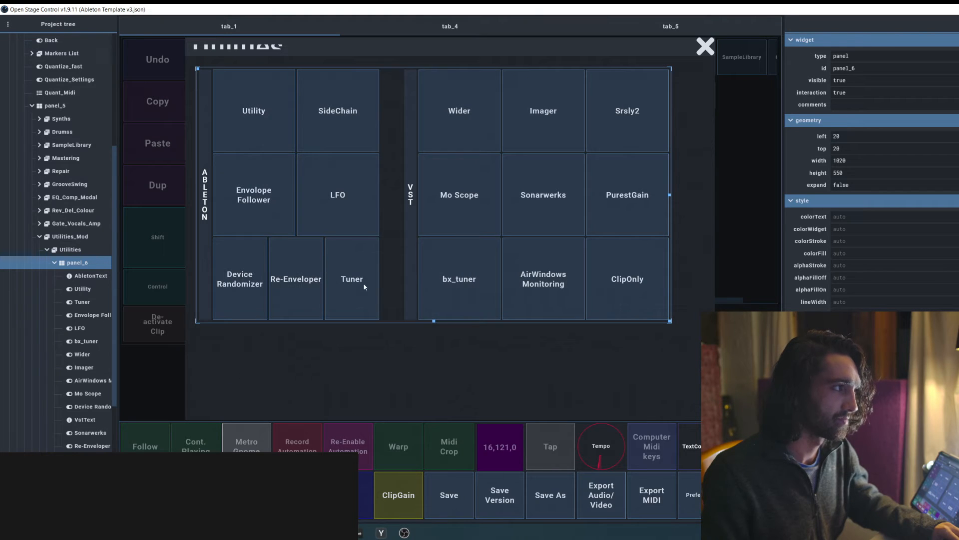
left_click_drag(207, 85, 624, 271)
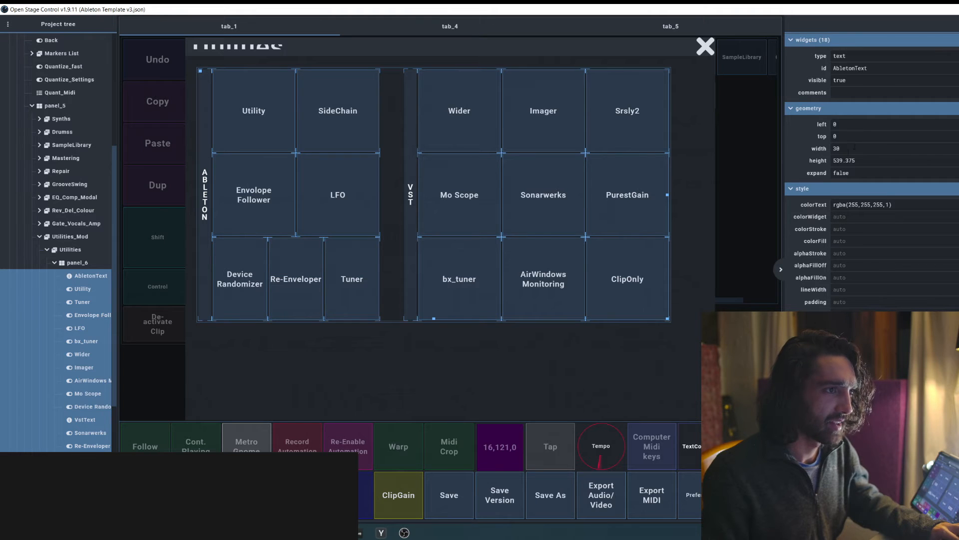
double_click(843, 125)
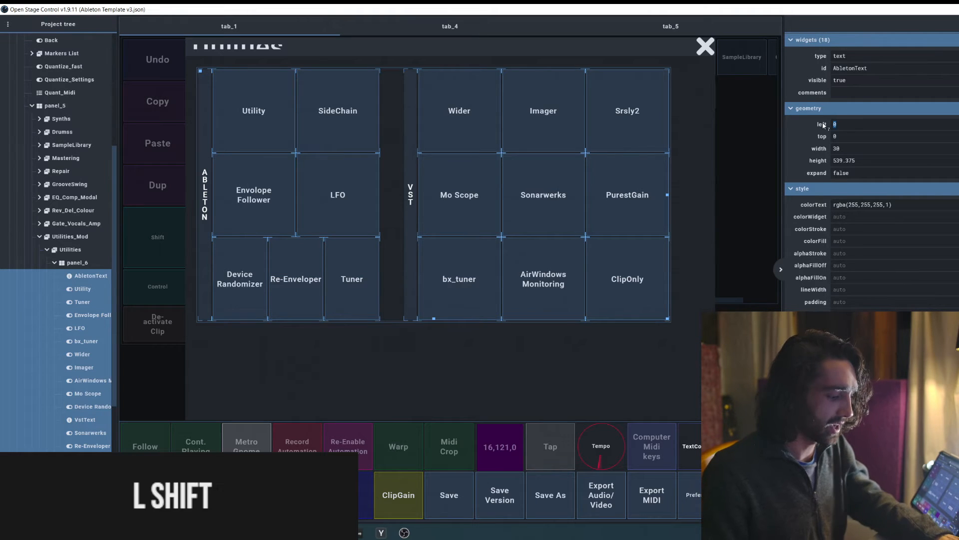
type("%")
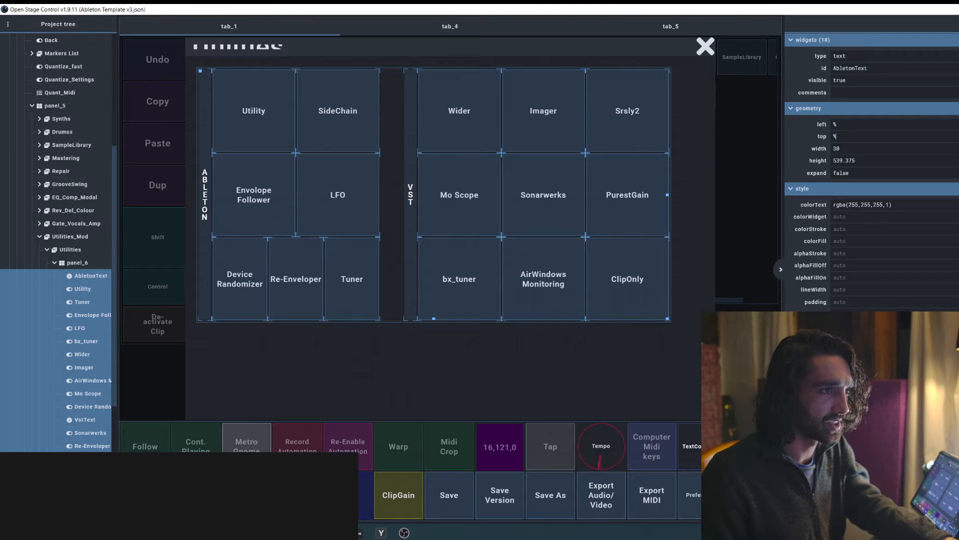
double_click(856, 149)
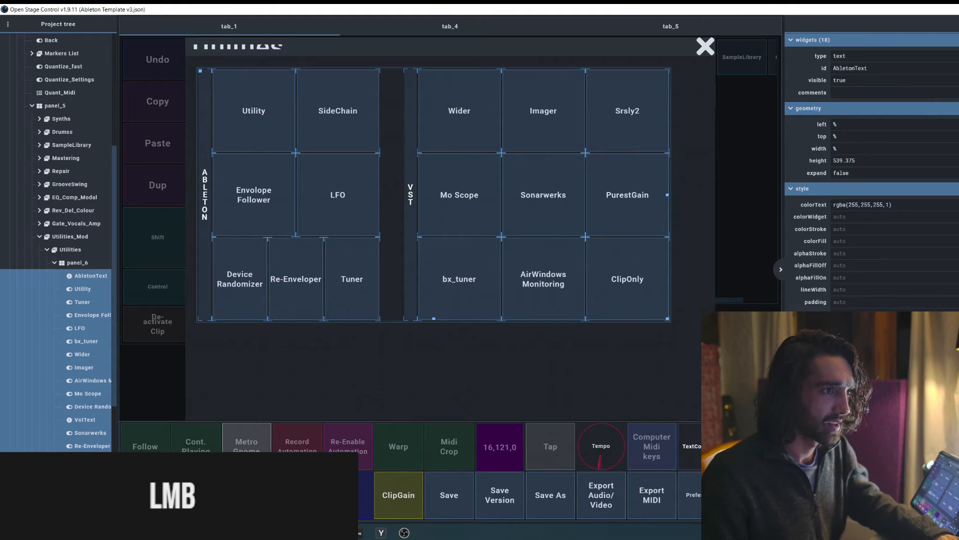
type("%%")
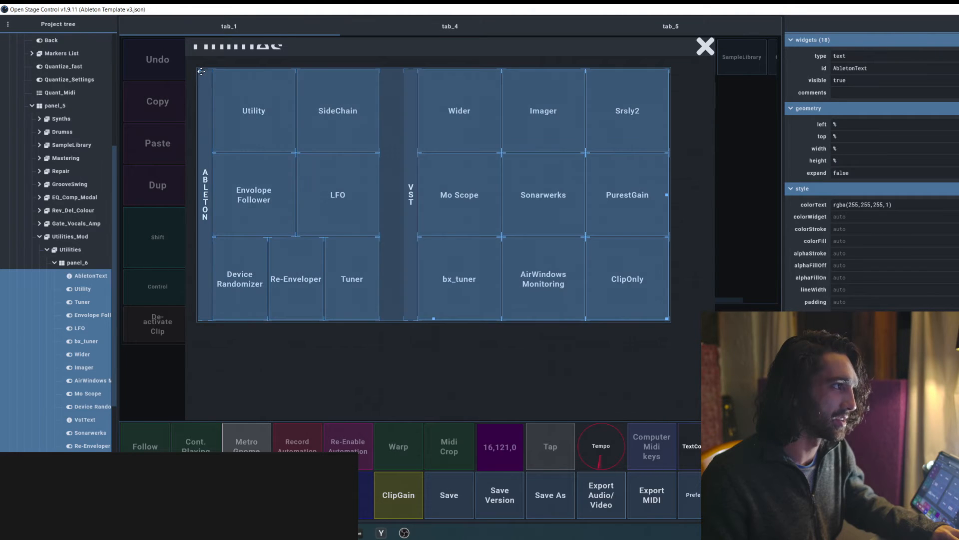
Move the inner panel to left 0 and top 0 and enlarge it to about 1130 by 770 to fill the Utilities modal.
left_click(673, 325)
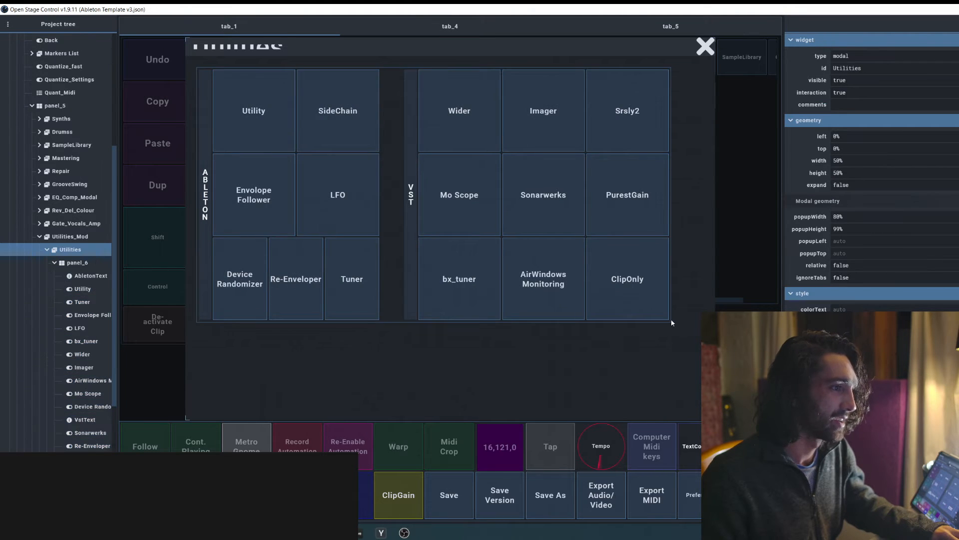
left_click(672, 323)
left_click_drag(672, 325, 710, 416)
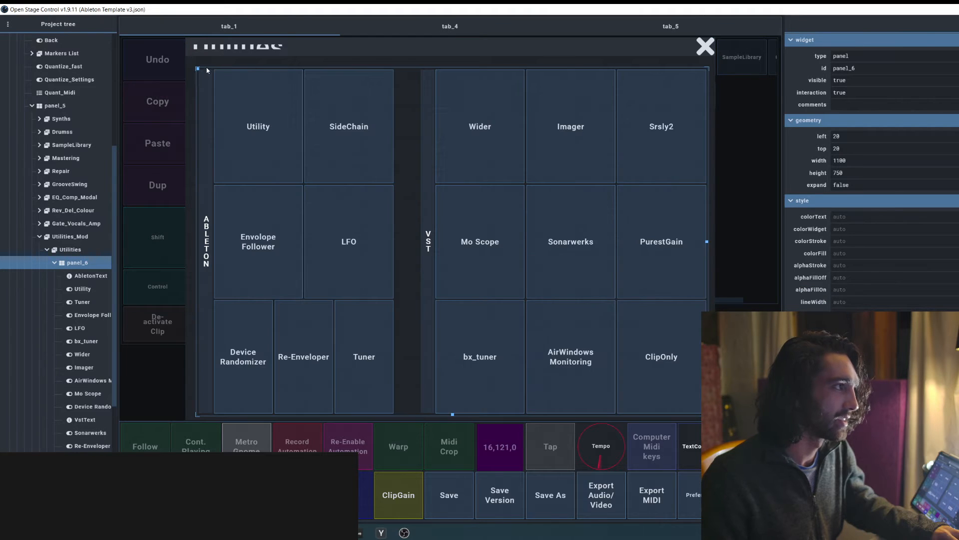
left_click_drag(207, 70, 198, 61)
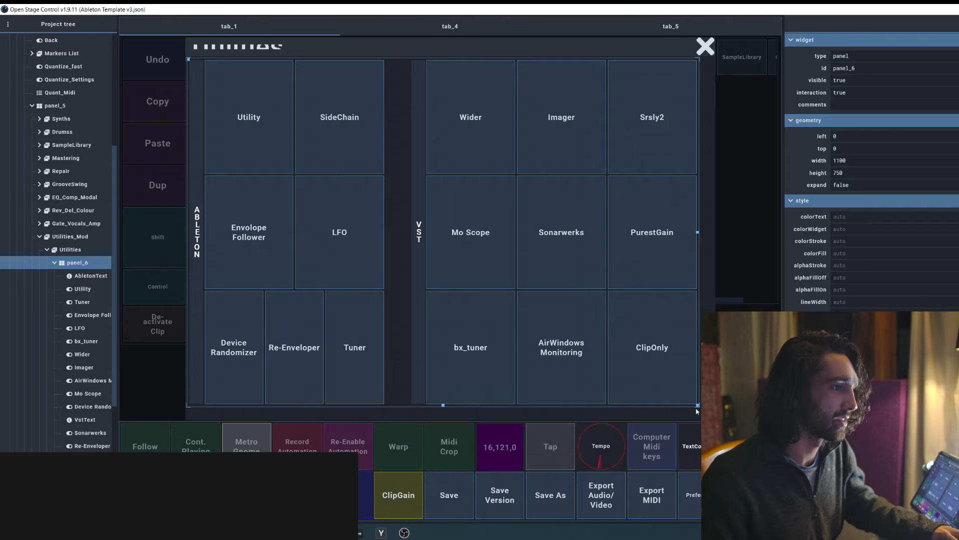
left_click_drag(697, 411, 714, 417)
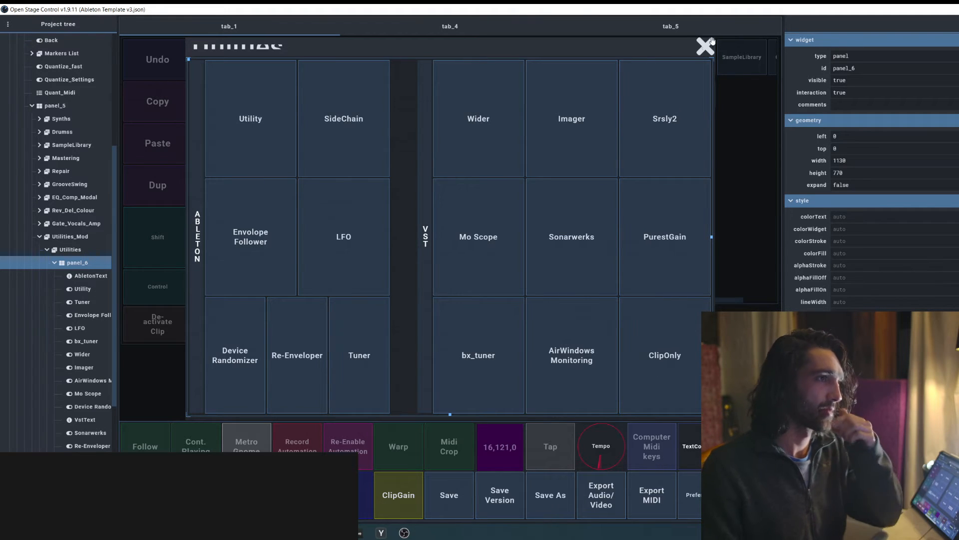
left_click(394, 111)
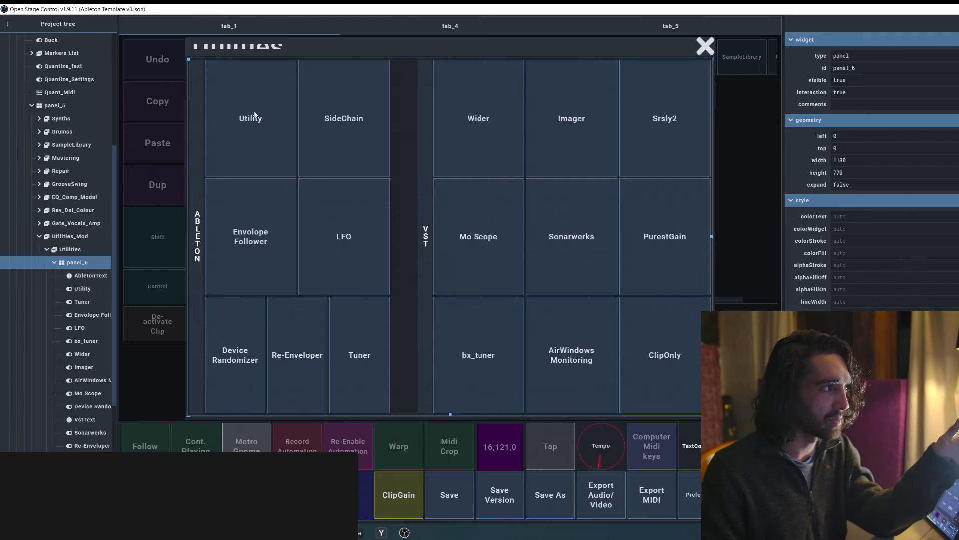
left_click(398, 128)
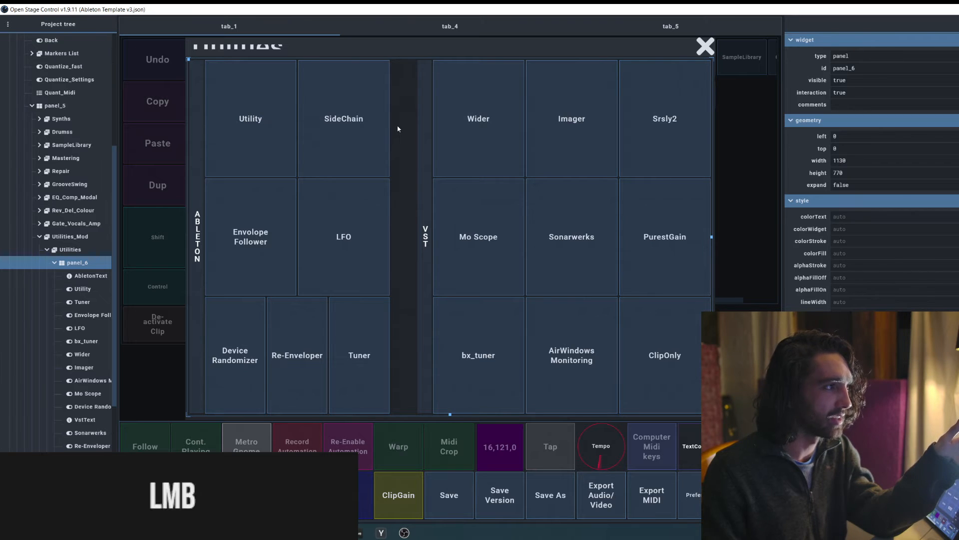
scroll(871, 173, "down", 3)
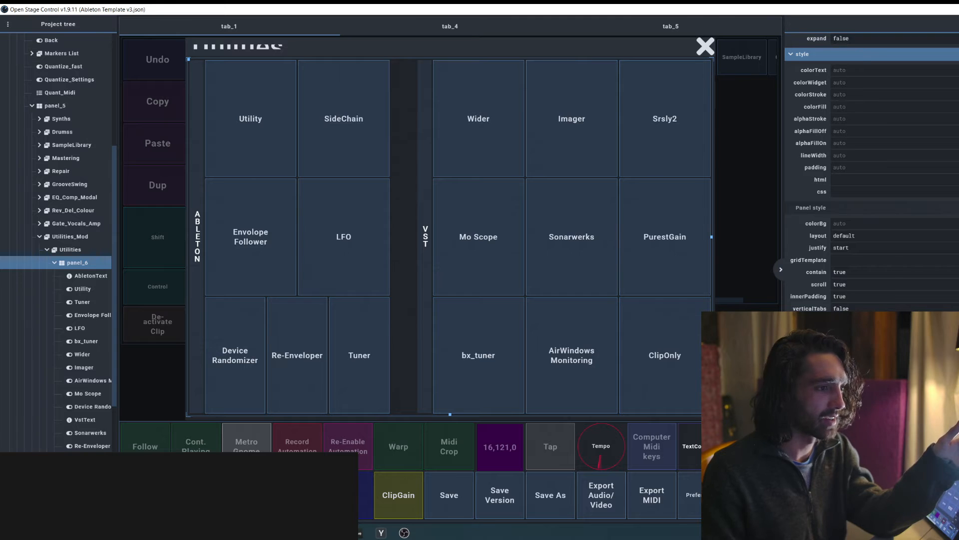
Select all the device buttons in the Utilities panel, excluding the AbletonText and VstText labels, and set their script to set('parent',0).
left_click(227, 122)
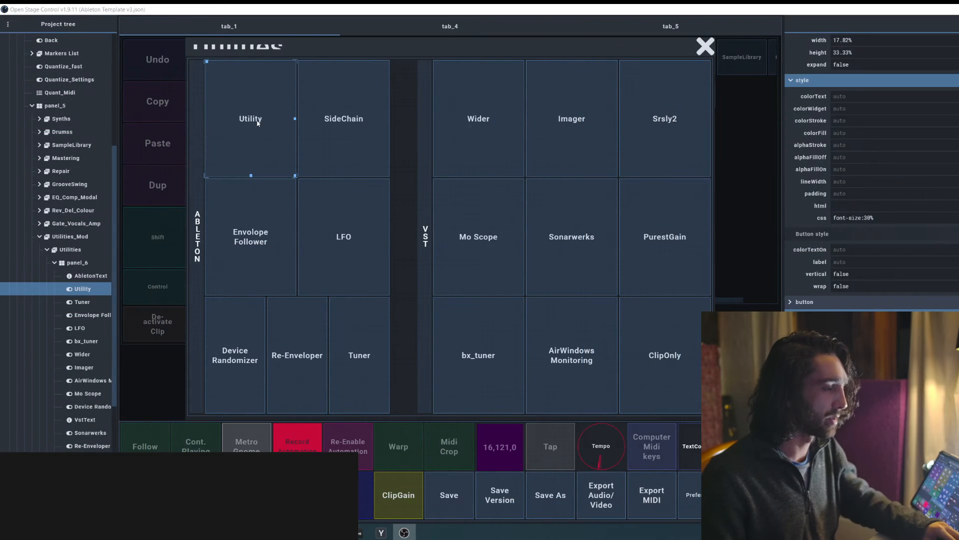
left_click_drag(253, 119, 373, 403)
left_click_drag(468, 122, 659, 391)
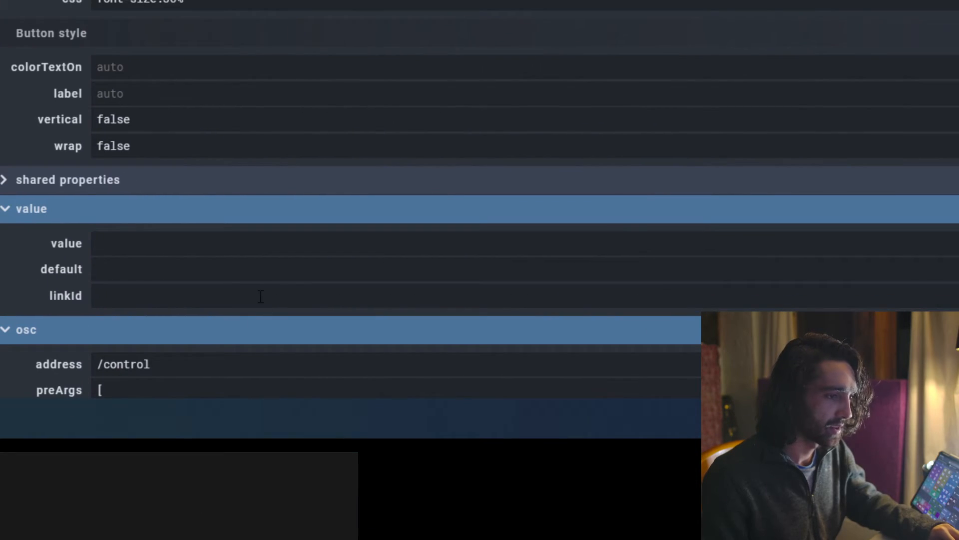
scroll(58, 350, "down", 5)
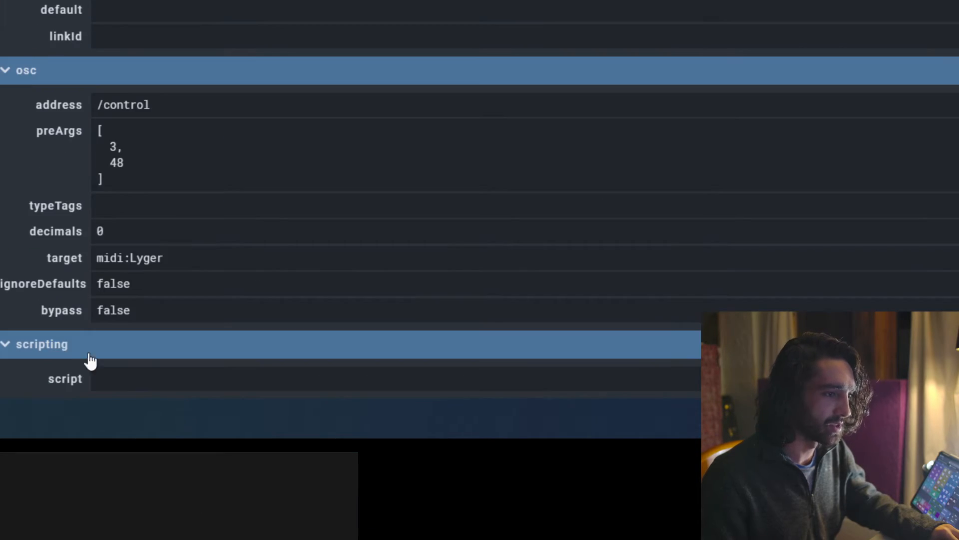
left_click(154, 378)
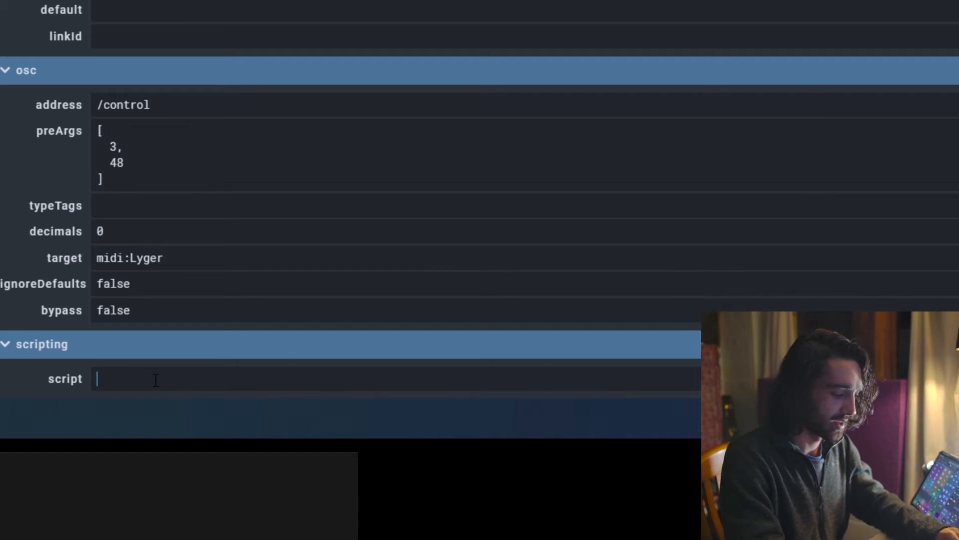
type("set(p")
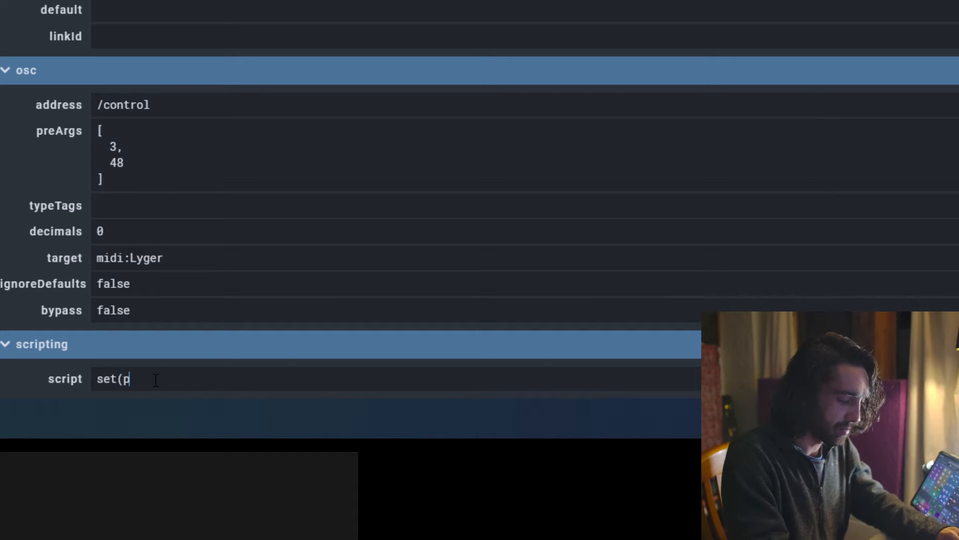
type("arent")
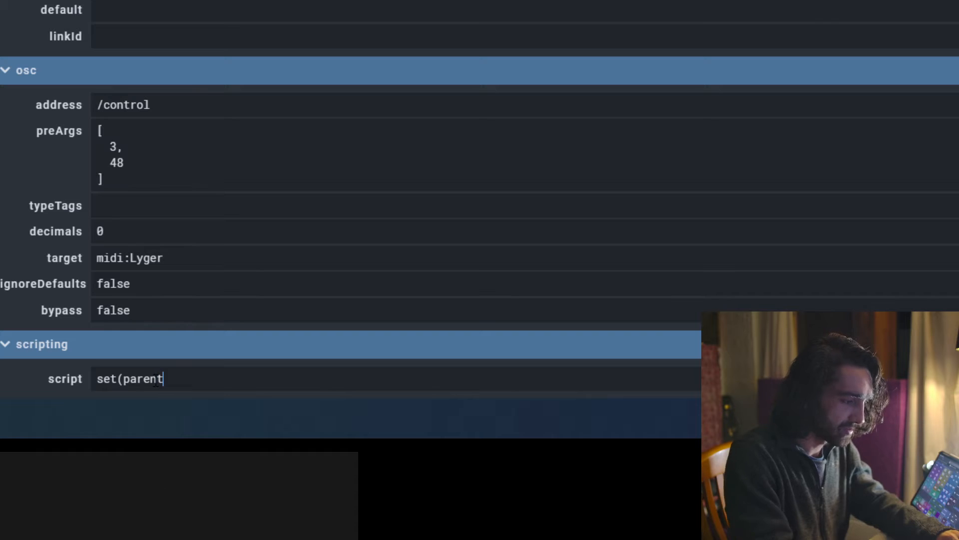
key("BackSpace")
key("BackSpace")
key("BackSpace")
key("BackSpace")
key("BackSpace")
key("BackSpace")
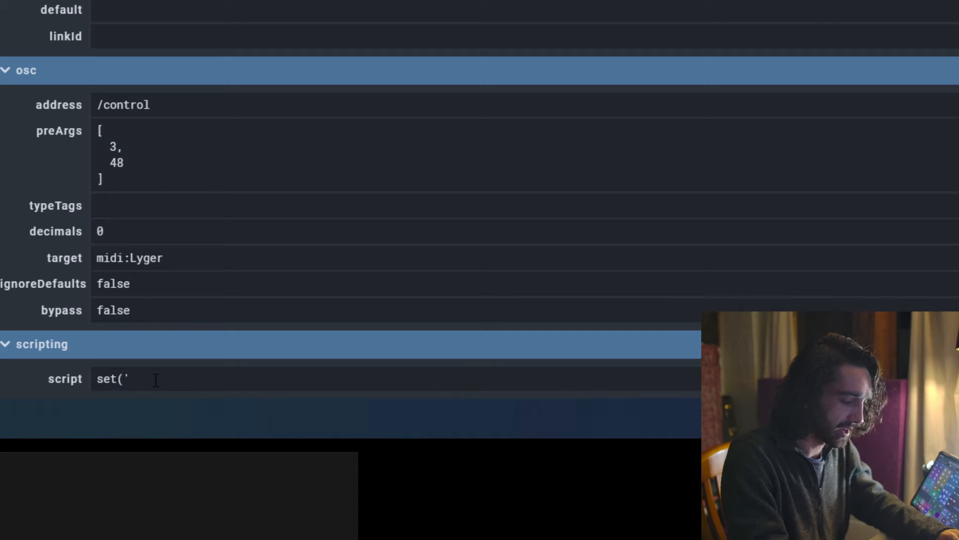
type("'paren")
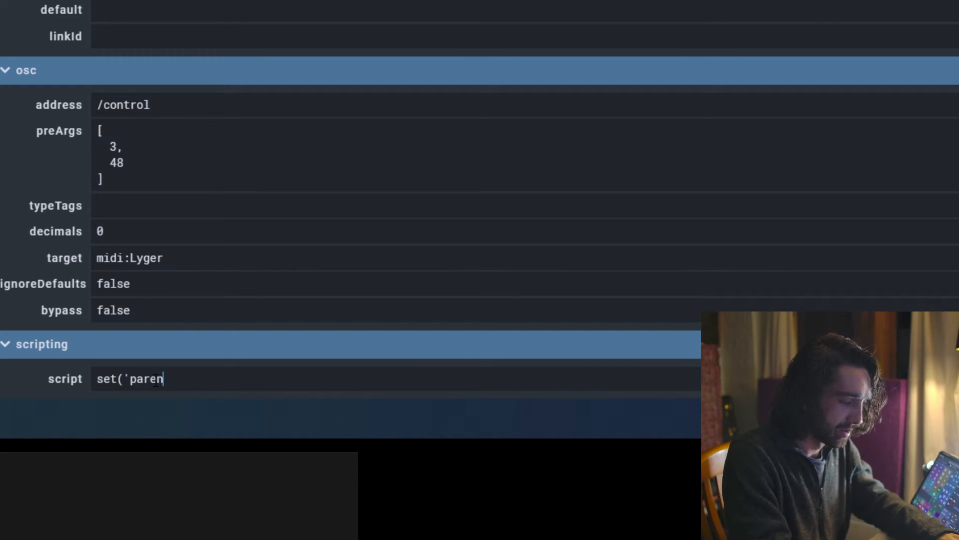
type("t'")
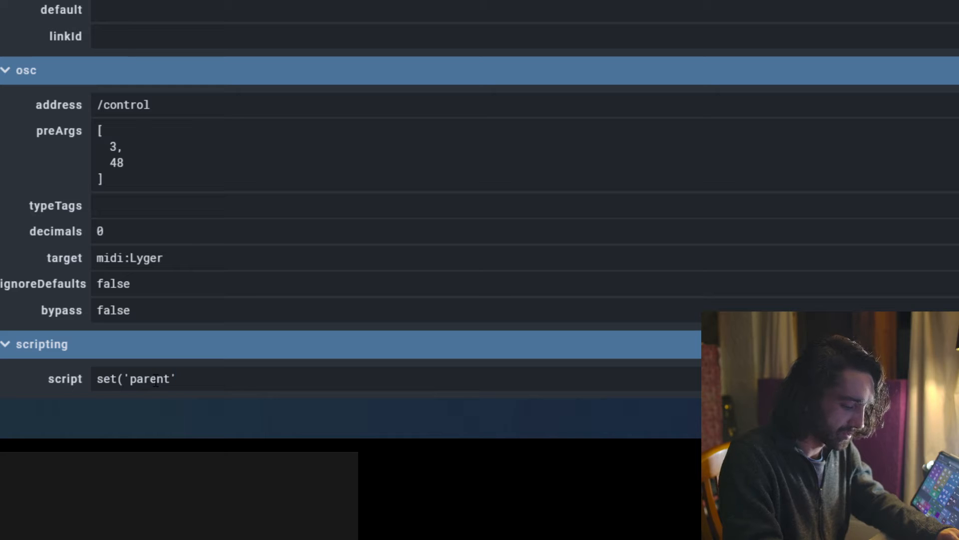
type(",0")
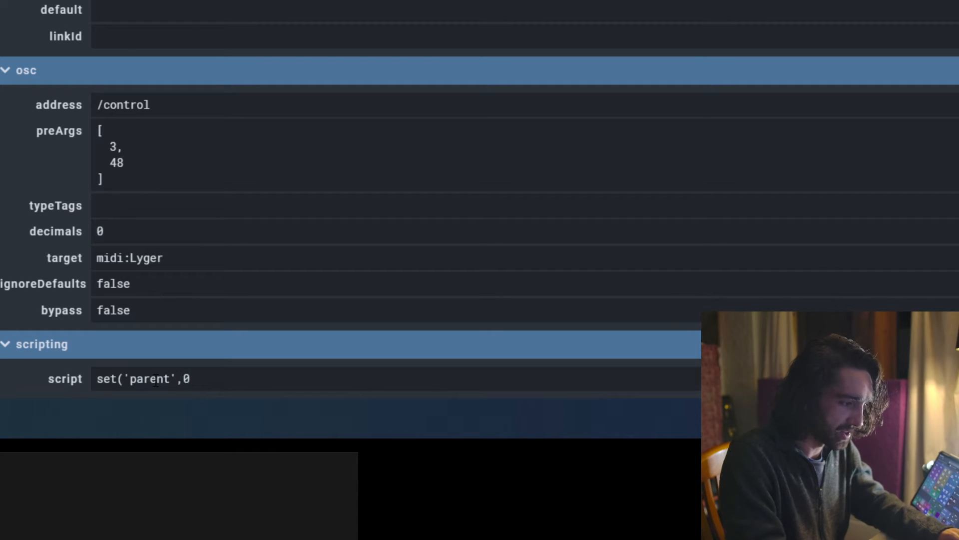
key("shift")
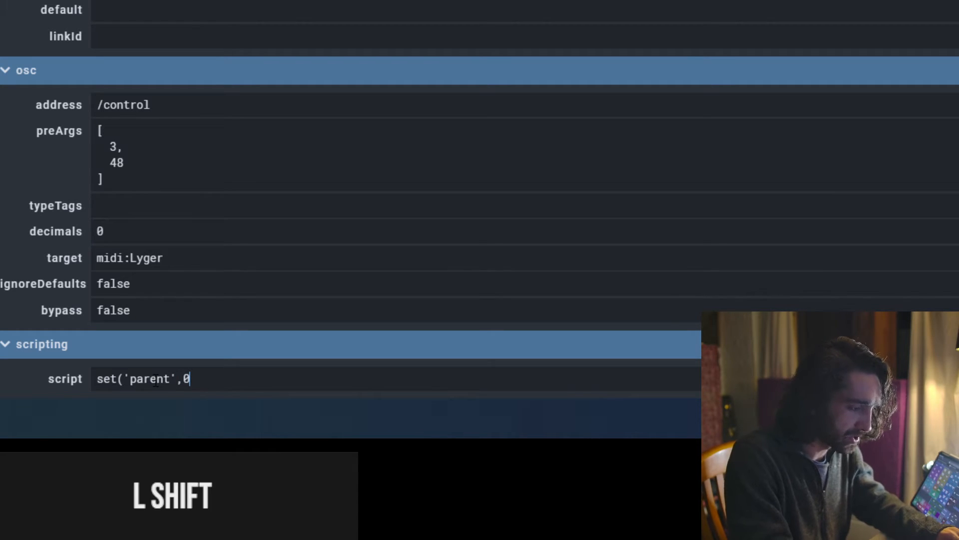
type(")")
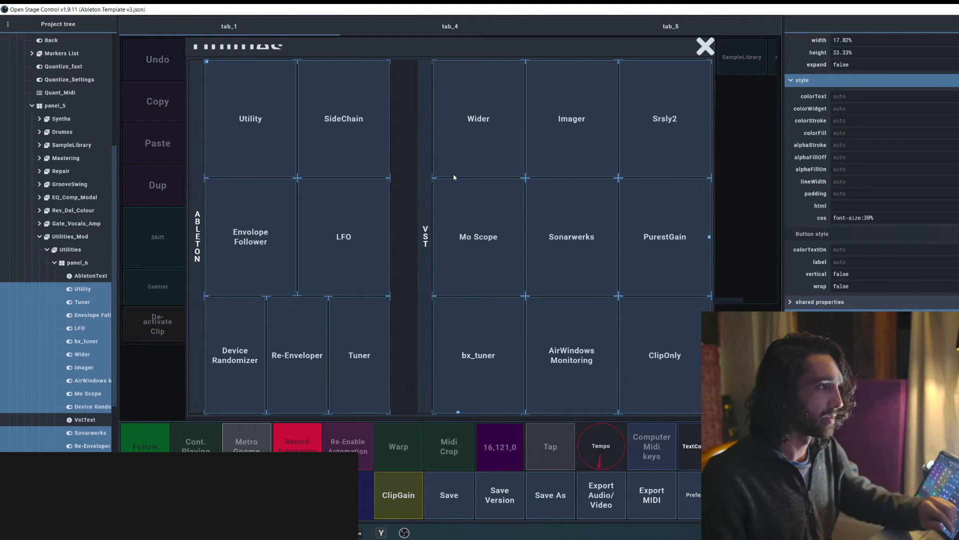
Clear the multiple selection and test the Utility button's script in the Utilities modal.
left_click(406, 176)
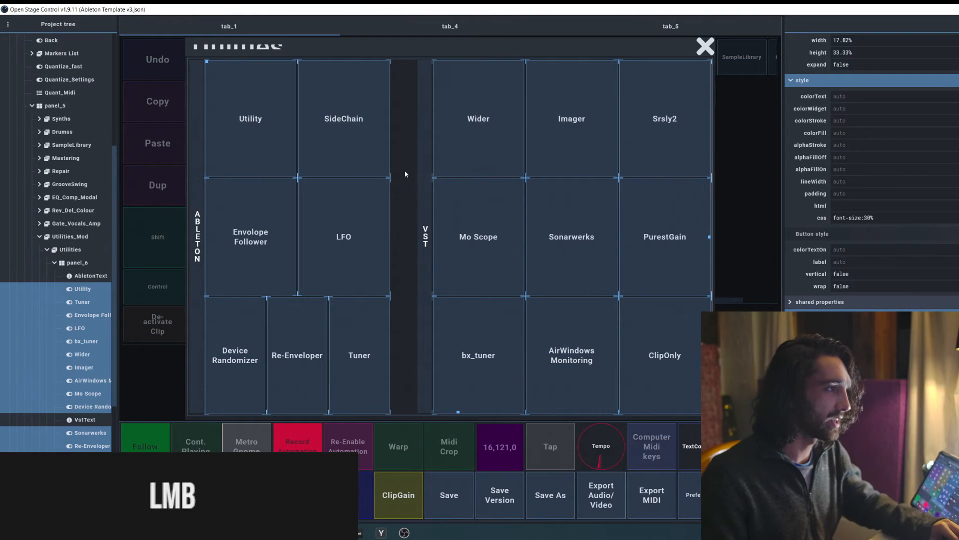
left_click(260, 115)
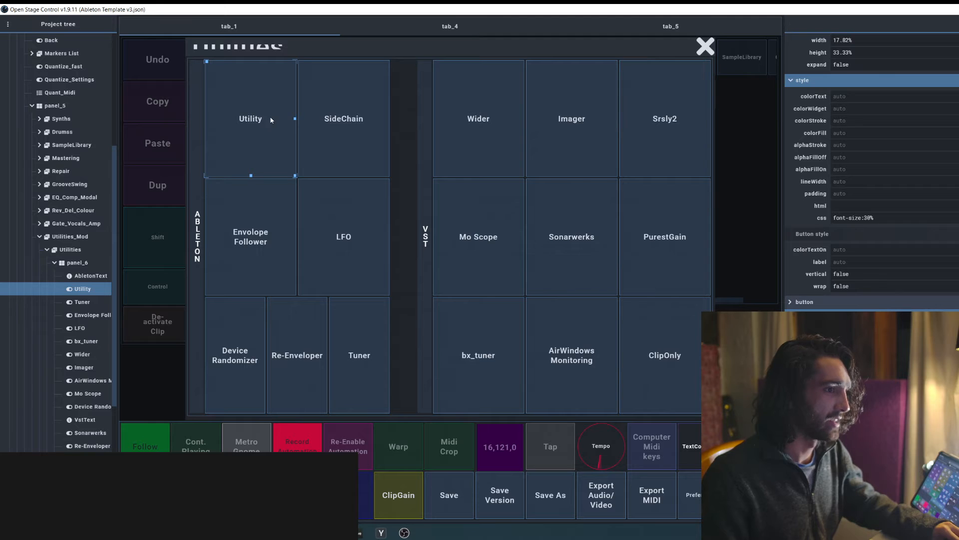
left_click(270, 119)
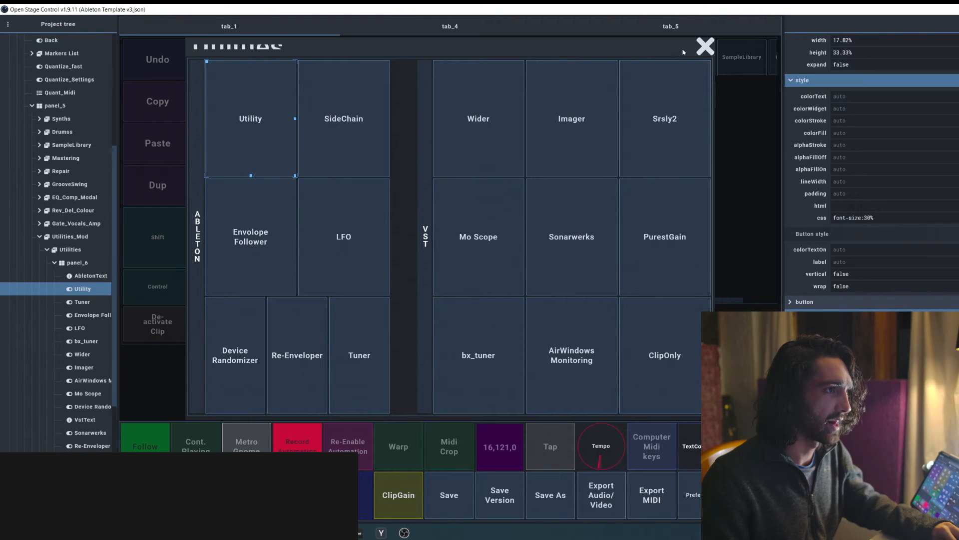
Try the Scale button in the MIDI FX modal and return to the Utilities modal to test the Utility button again.
left_click(704, 46)
left_click(652, 223)
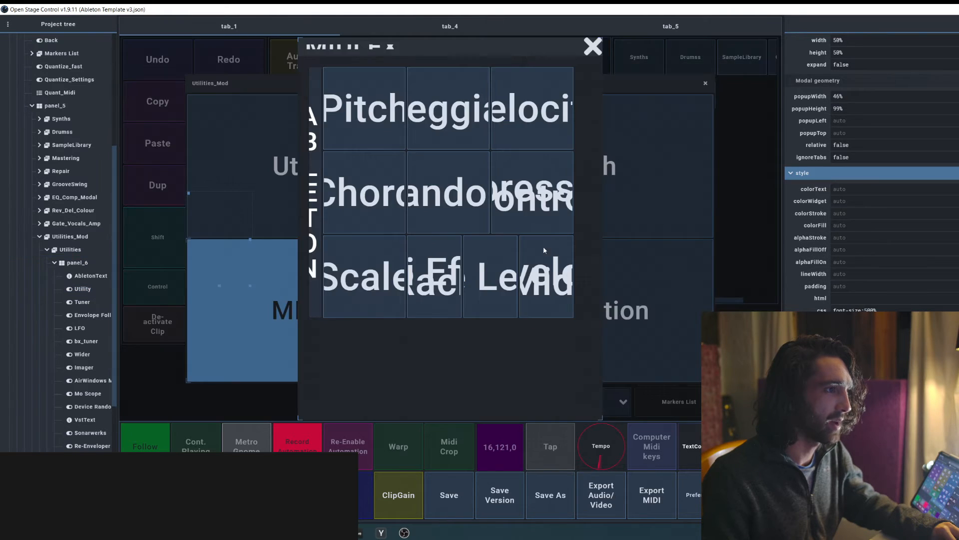
left_click(364, 276)
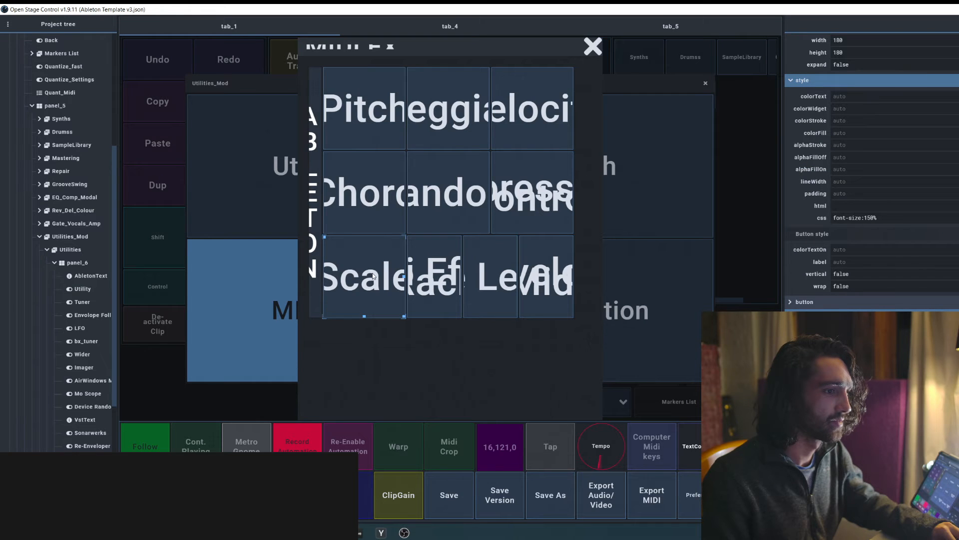
left_click(593, 47)
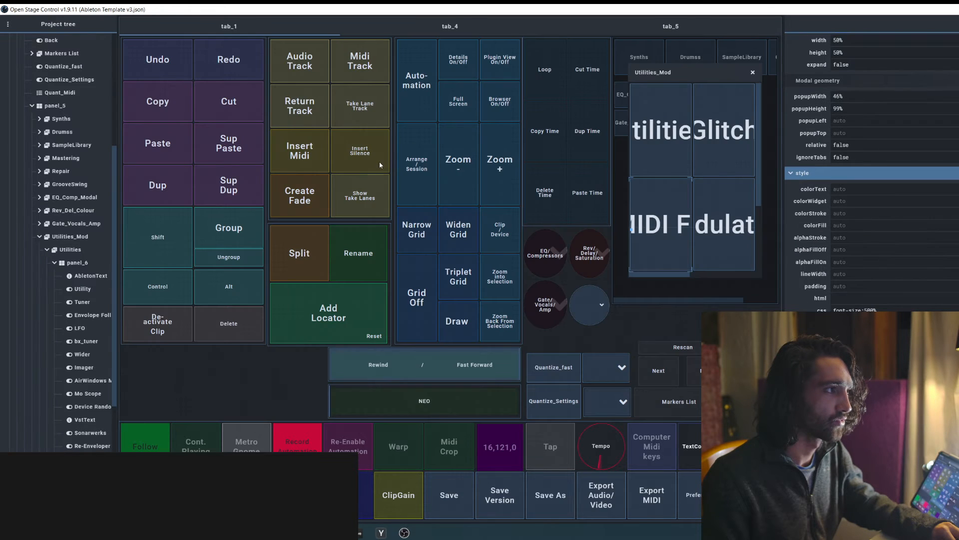
left_click(647, 151)
left_click(272, 143)
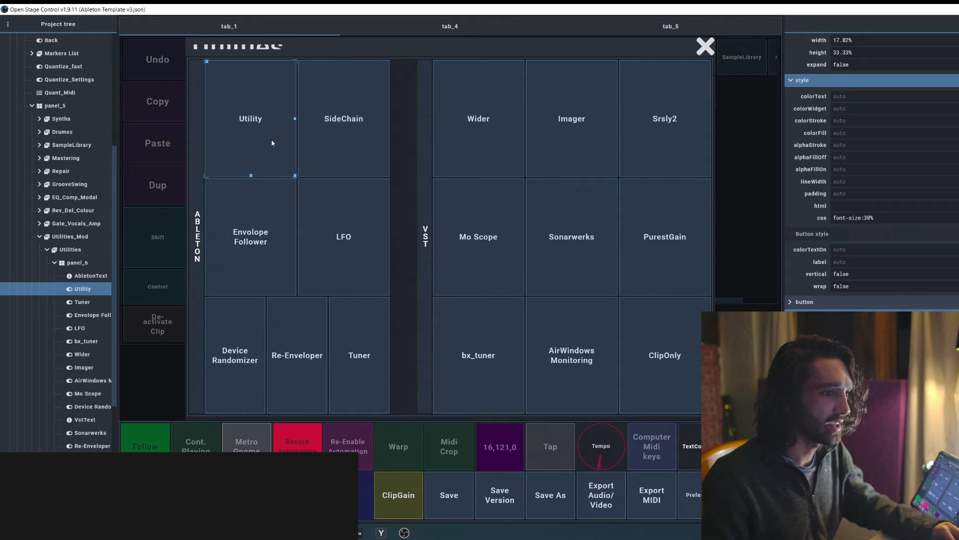
left_click(273, 143)
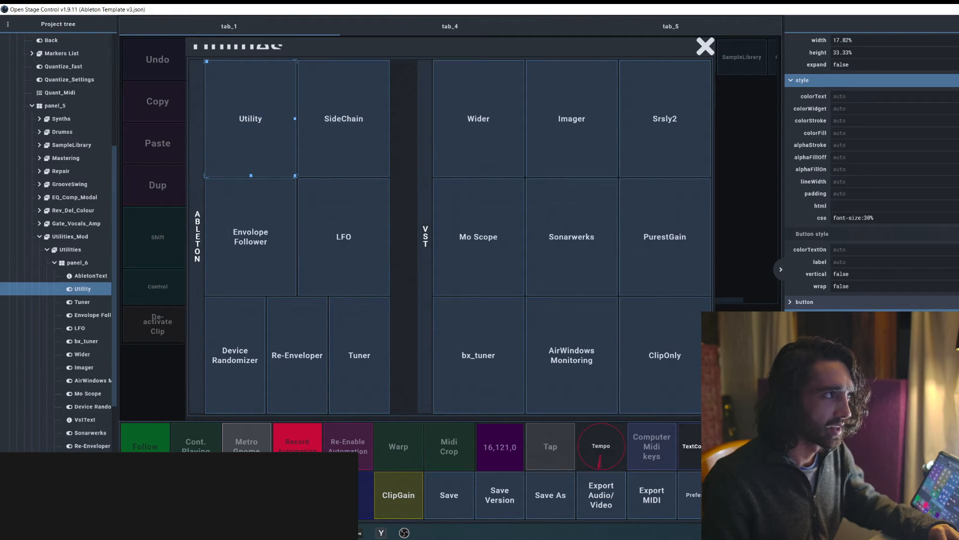
Copy the Utilities_Mod modal's id and paste it into the Utility button's script so it reads set('Utilities_Mod',0).
left_click(706, 47)
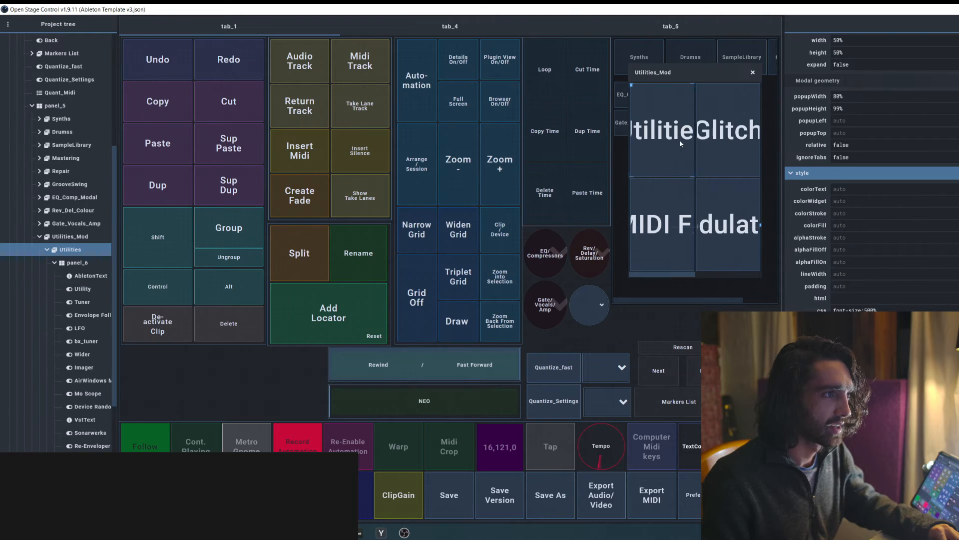
left_click(752, 73)
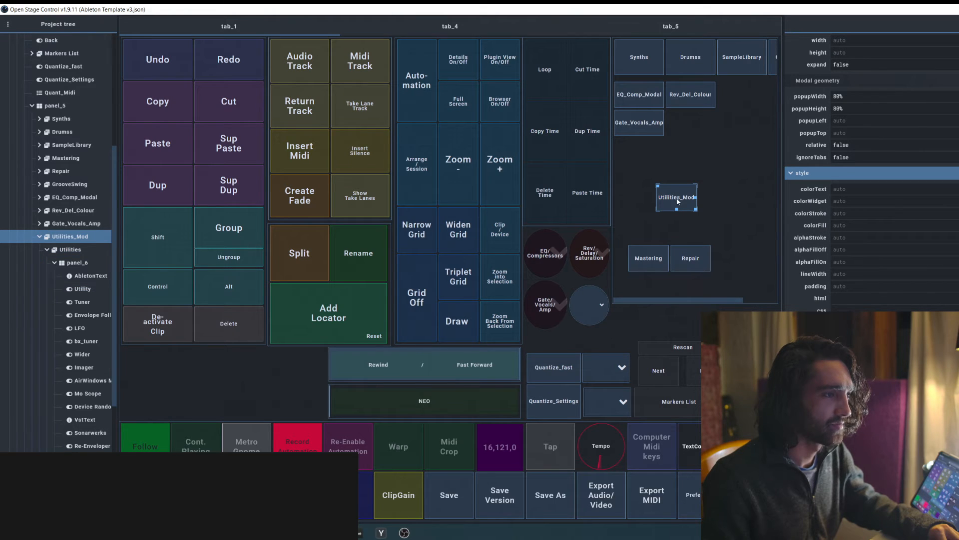
scroll(818, 305, "up", 3)
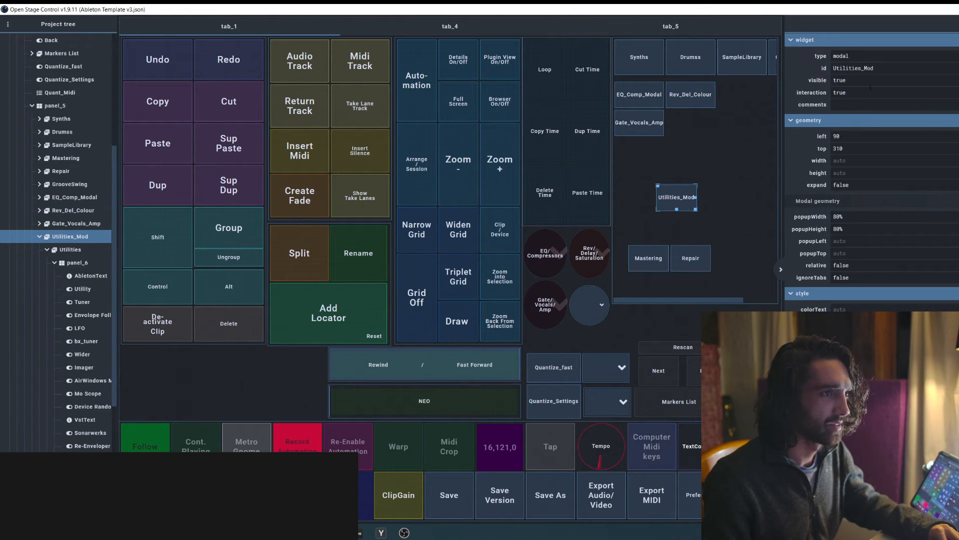
double_click(853, 68)
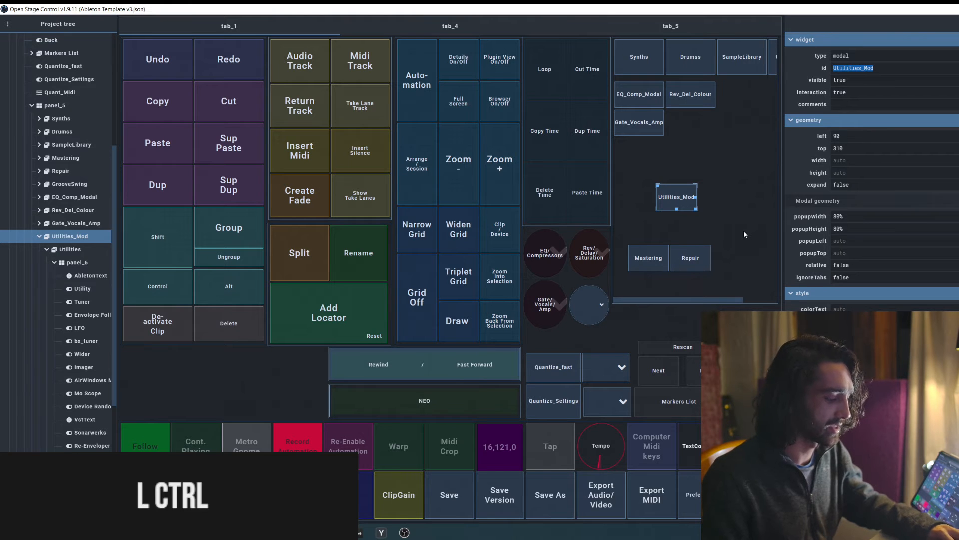
scroll(819, 250, "down", 5)
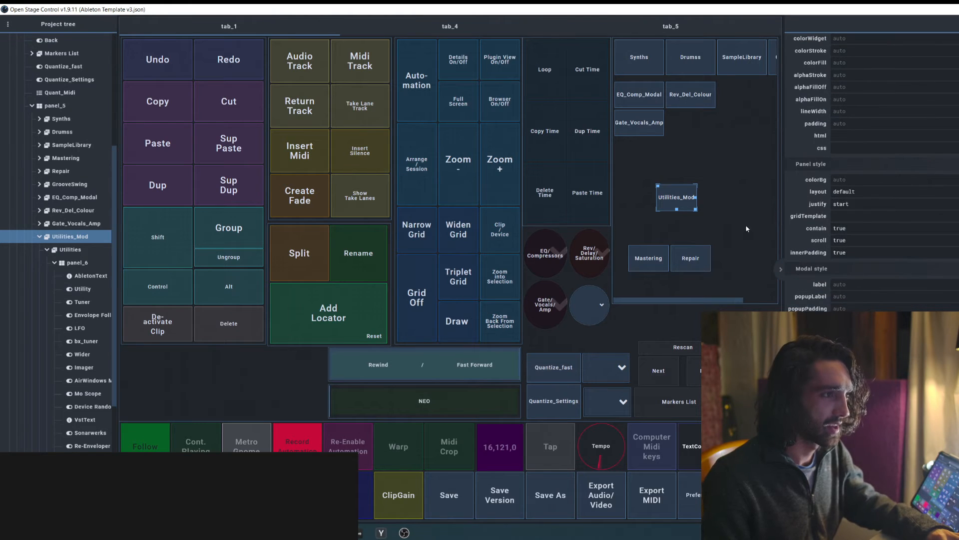
left_click(675, 199)
left_click(397, 194)
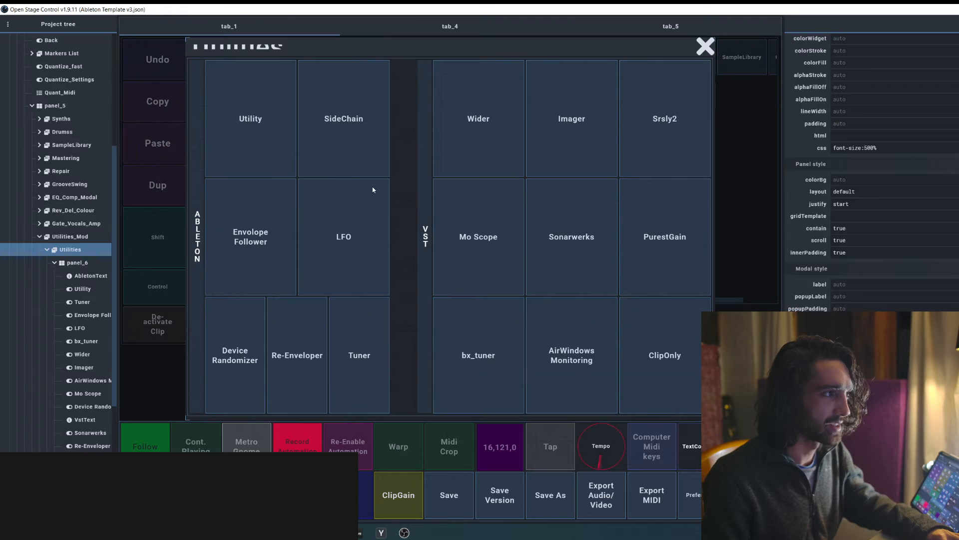
left_click(247, 131)
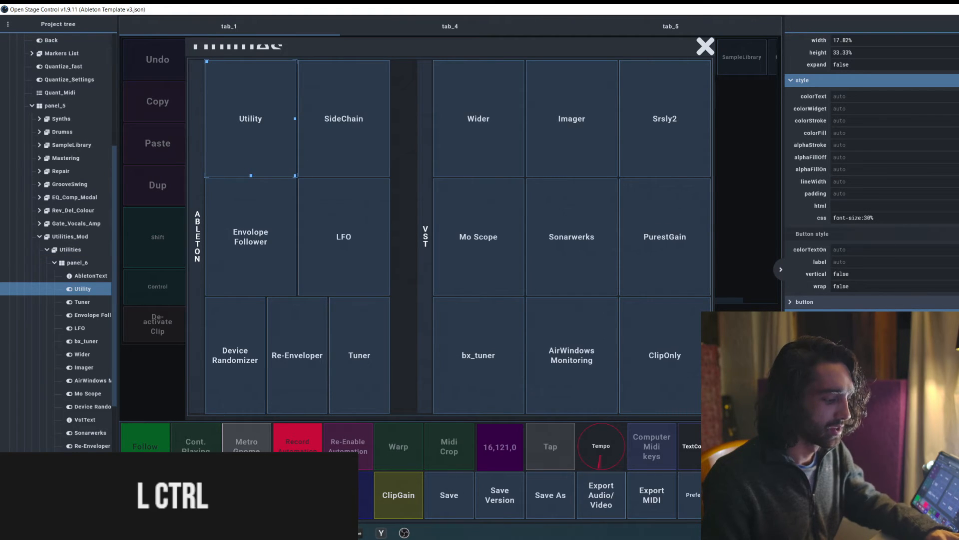
key("ctrl+v")
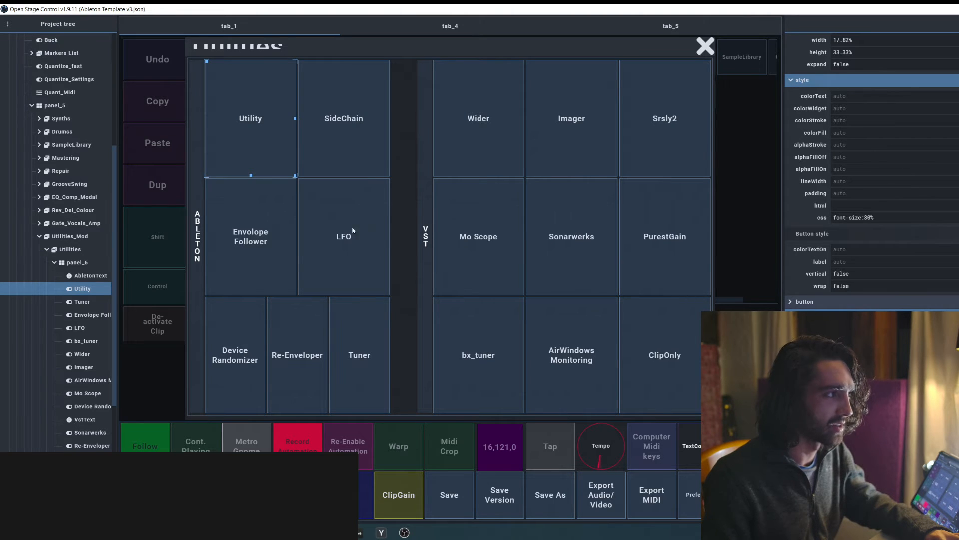
Test the Utility button's script several times, reopening the Utilities_Mod modal after each run.
left_click(280, 139)
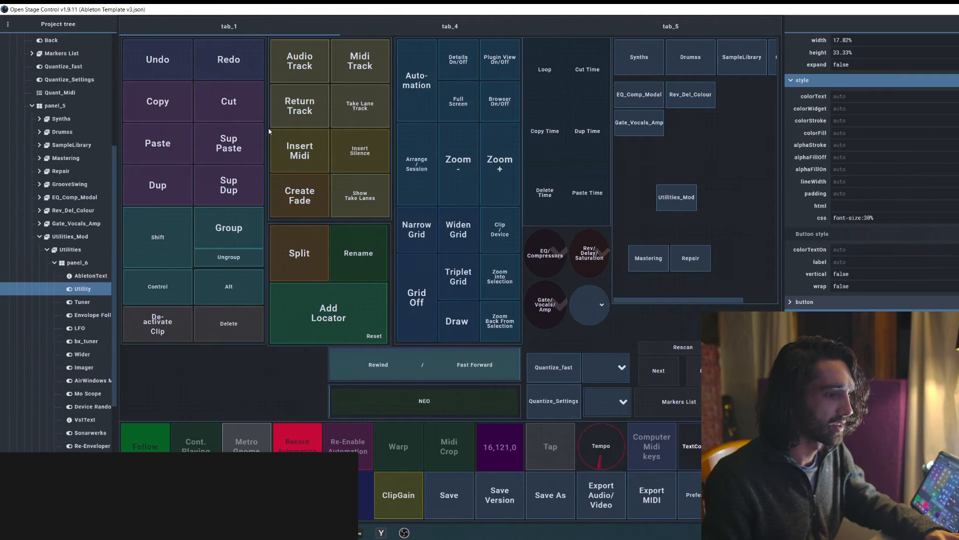
left_click(677, 197)
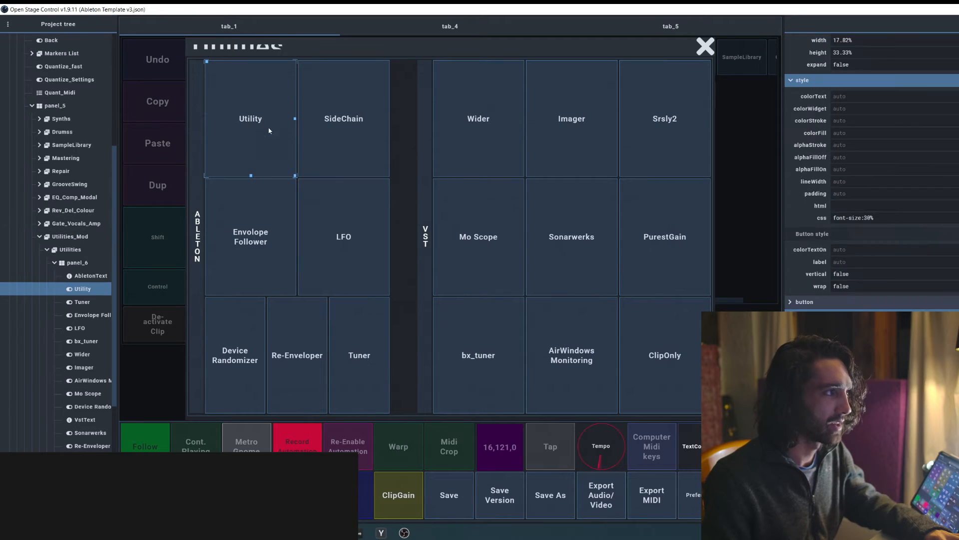
left_click(269, 129)
left_click(669, 207)
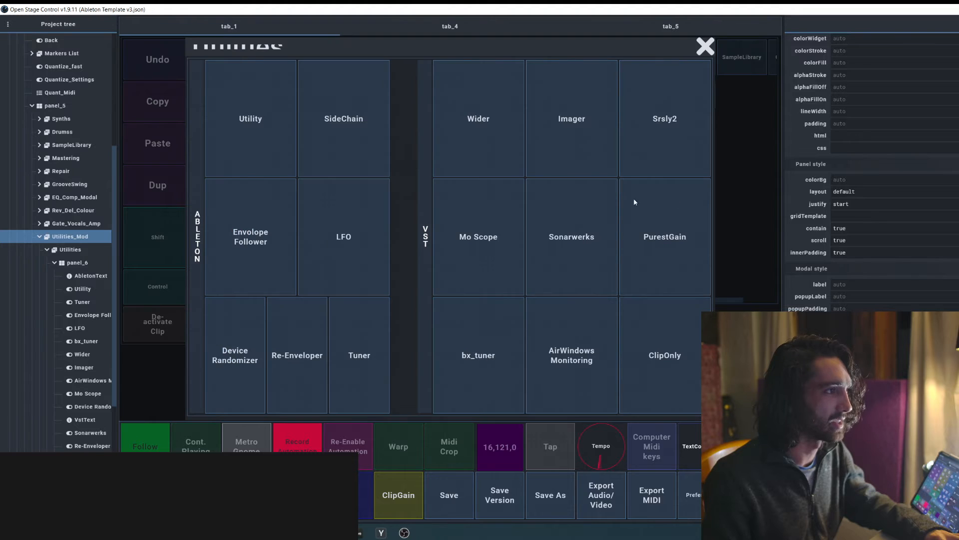
left_click(261, 133)
left_click(676, 199)
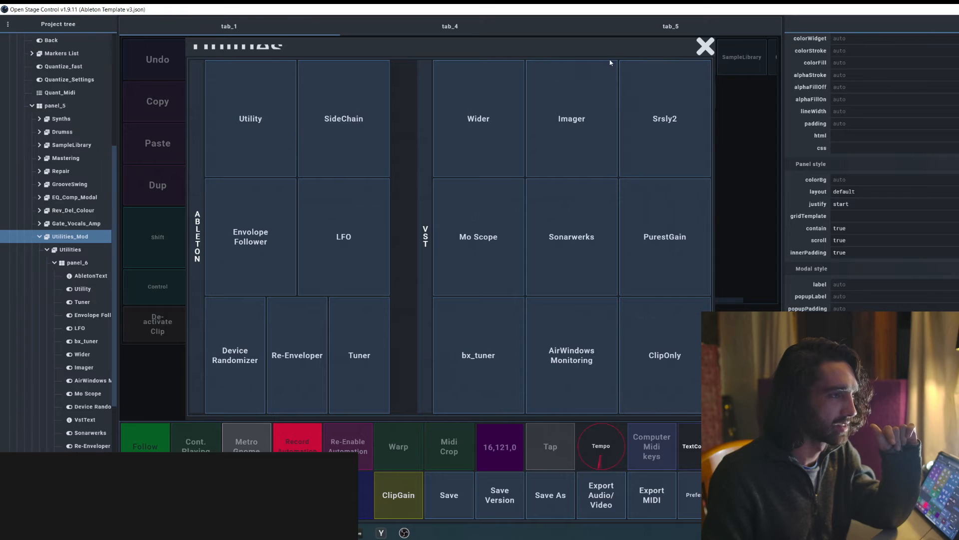
Close the Utilities and Utilities_Mod modals manually, reopen both and run the Utility button's script once more.
left_click(704, 48)
left_click(753, 72)
left_click(683, 201)
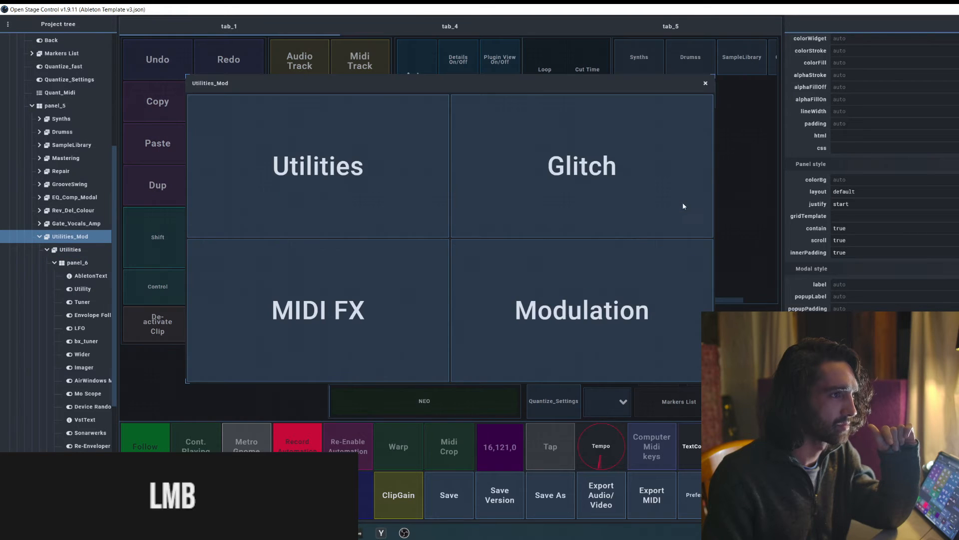
left_click(403, 191)
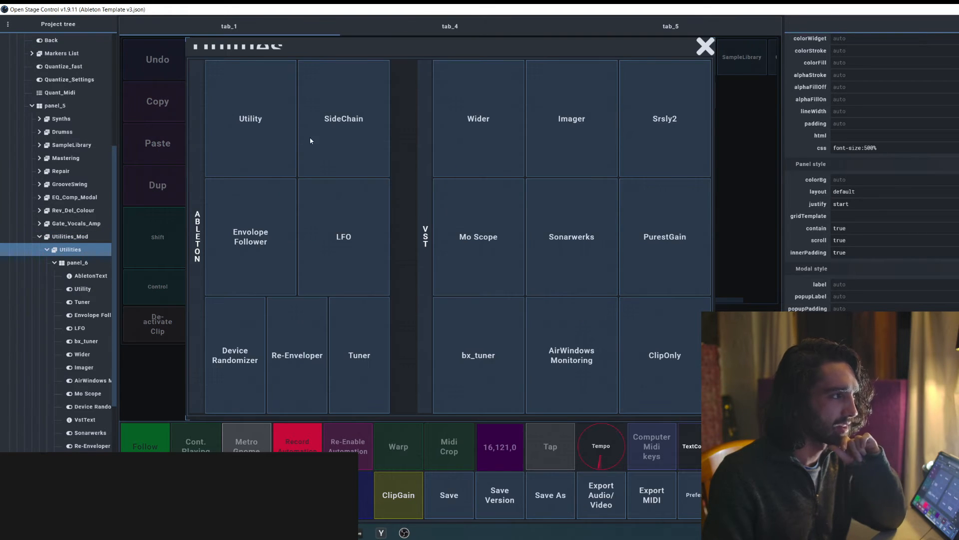
left_click(283, 135)
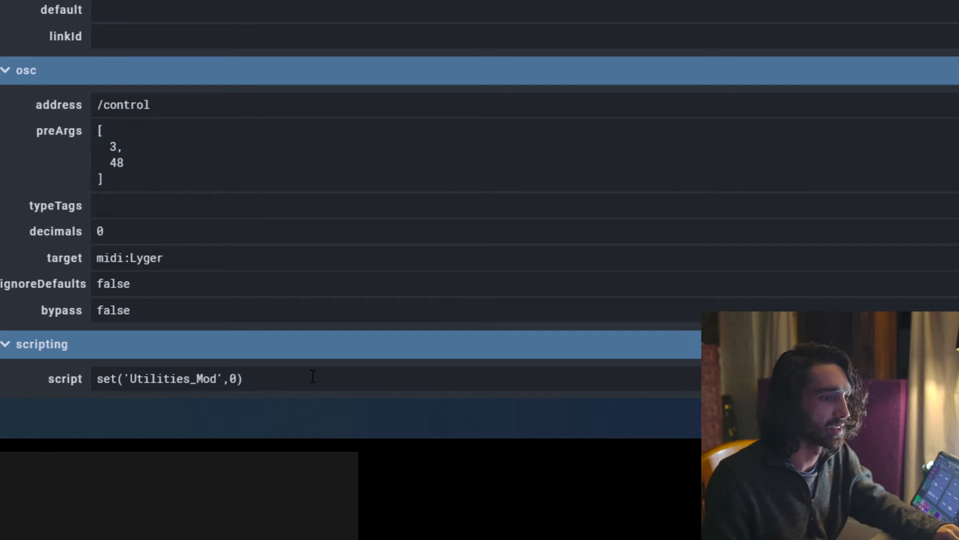
Select the Utility button's entire script, run the button again, and close the reopened Utilities and Utilities_Mod modals manually.
key("ctrl+a")
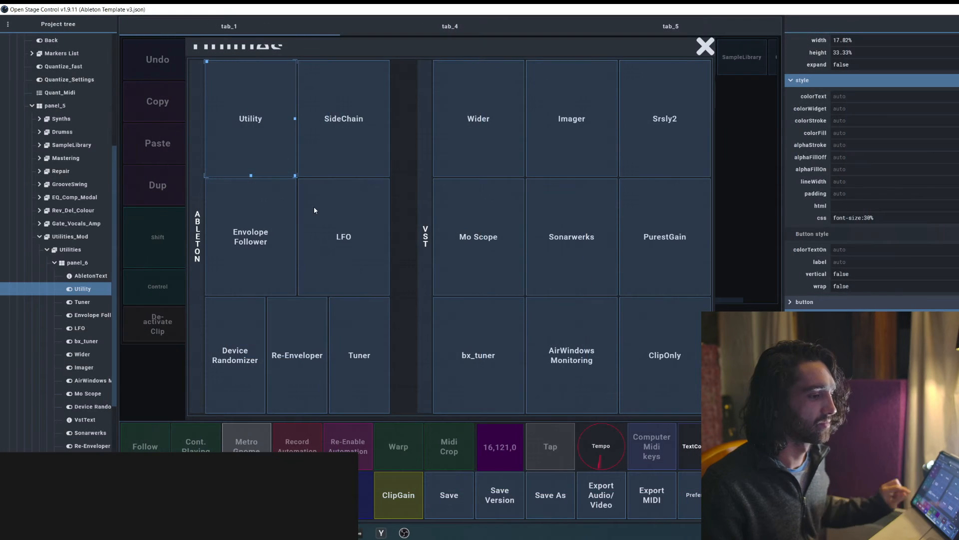
left_click(254, 105)
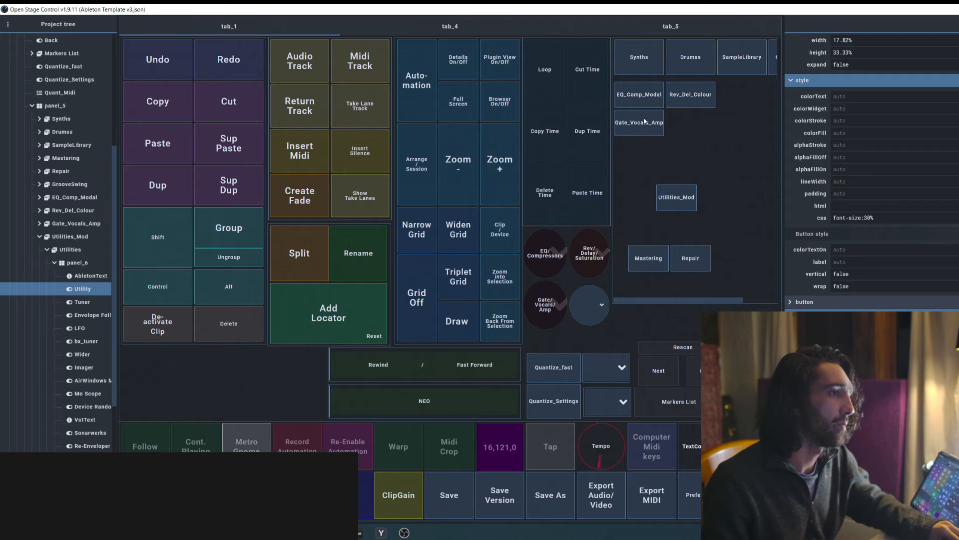
left_click(676, 197)
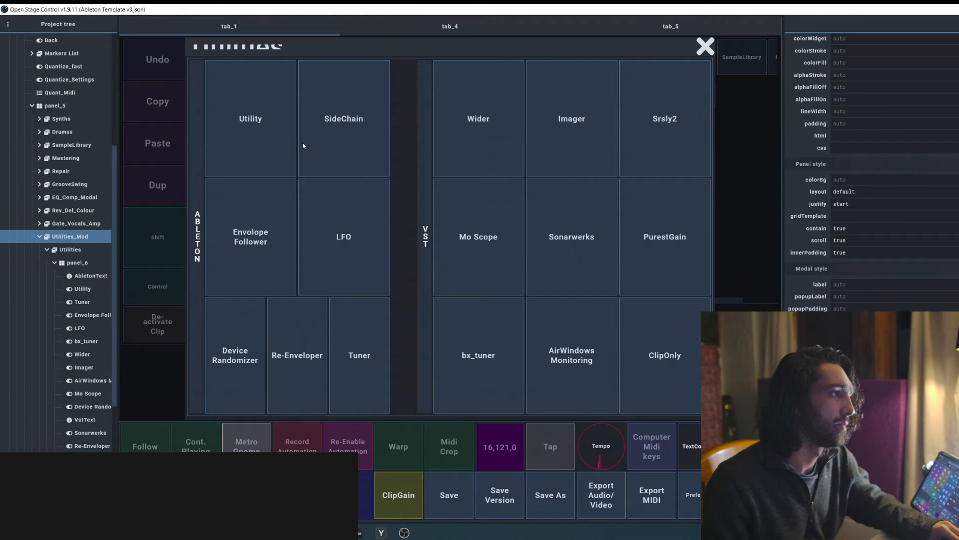
left_click(706, 46)
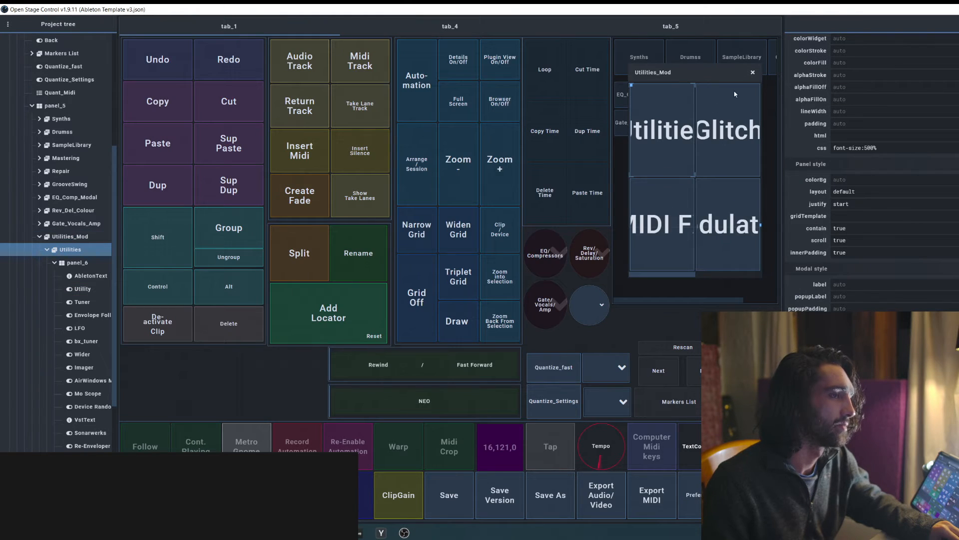
left_click(752, 74)
Give all device buttons in the Utilities modal the script set('Utilities_Mod',0) and test it with the Imager button.
left_click(675, 201)
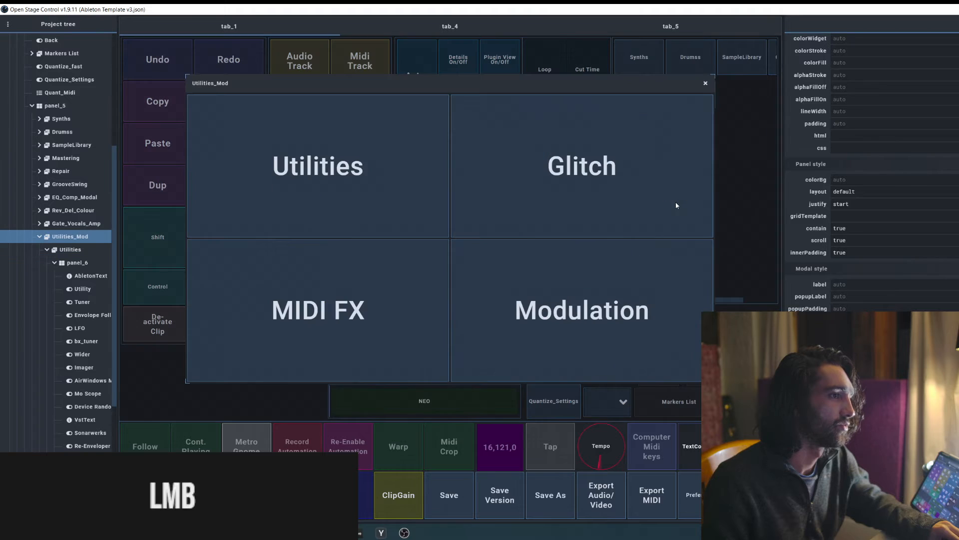
left_click(355, 183)
left_click(252, 94)
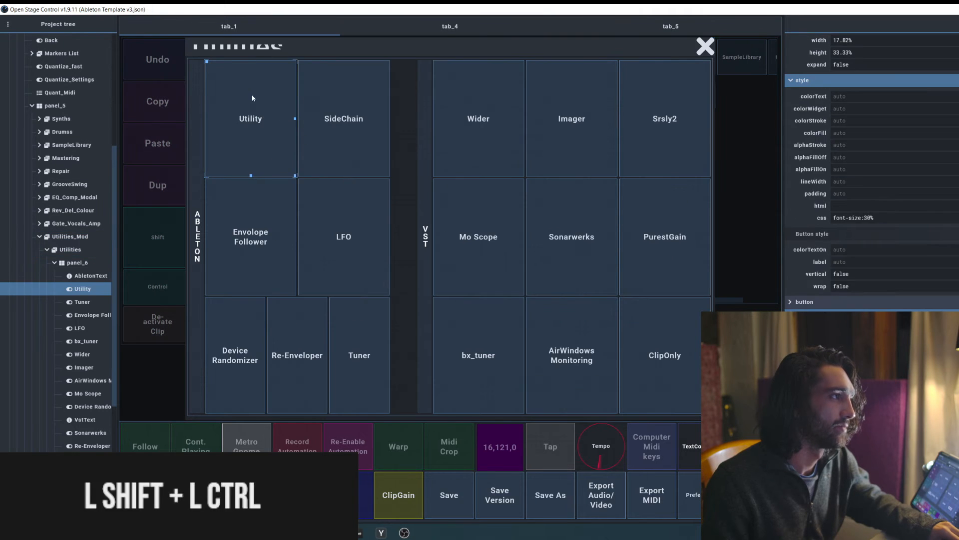
left_click_drag(252, 95, 378, 321)
left_click_drag(492, 110, 643, 360)
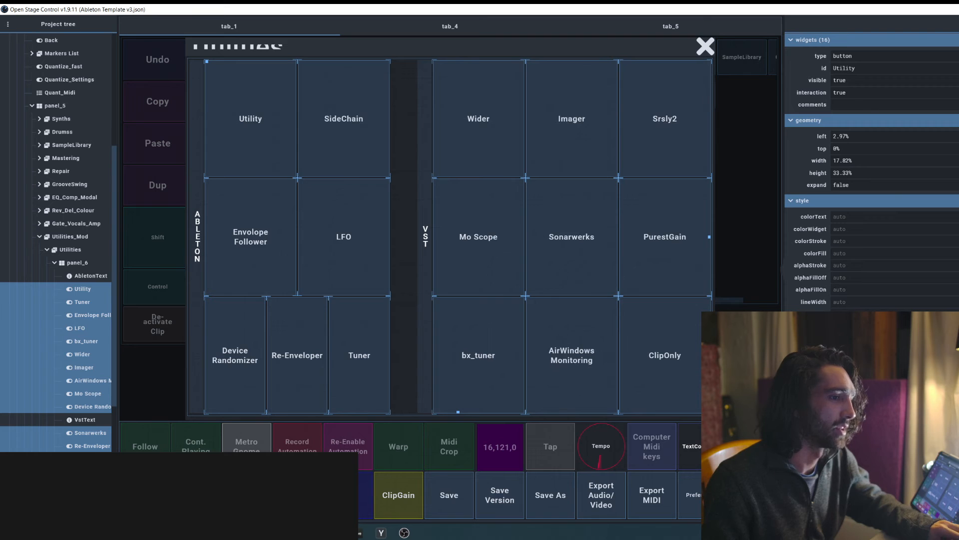
scroll(872, 175, "down", 2)
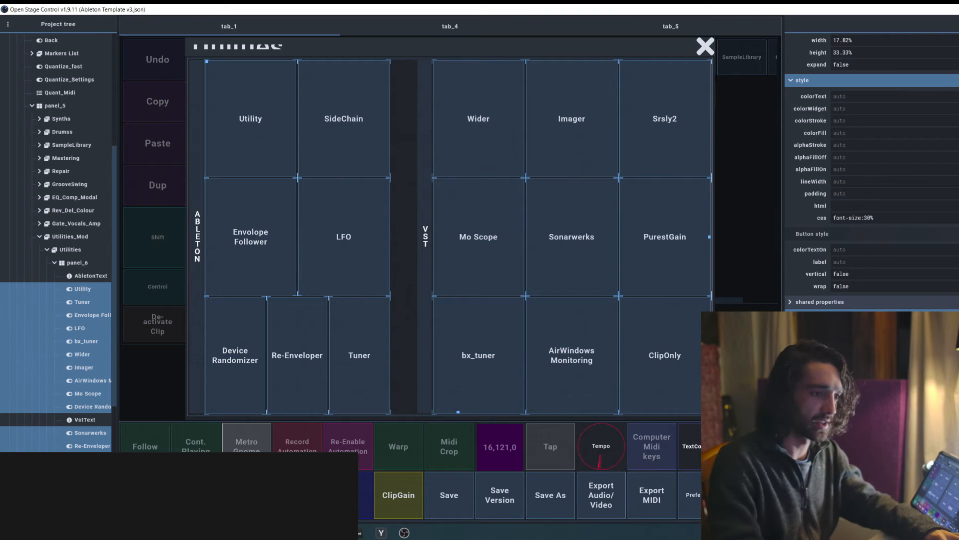
left_click(404, 259)
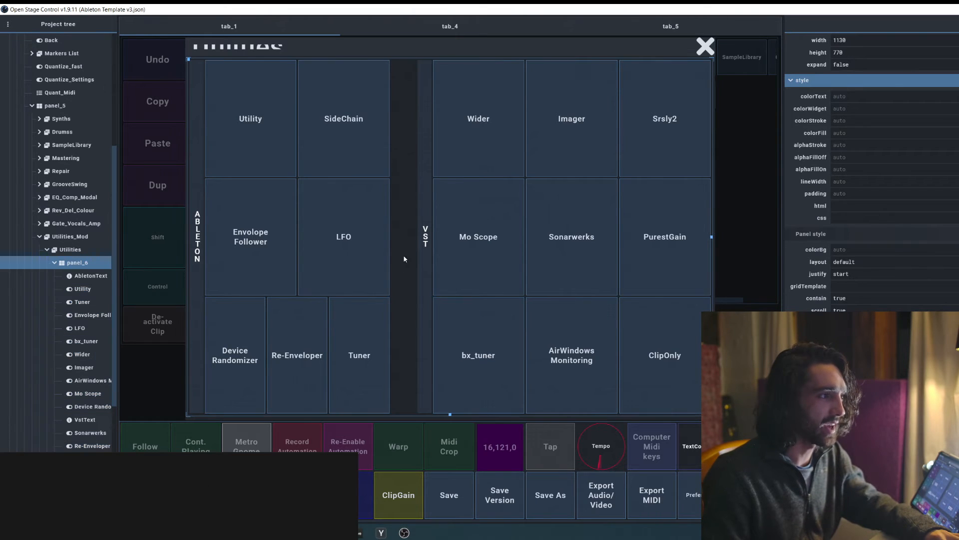
left_click(571, 118)
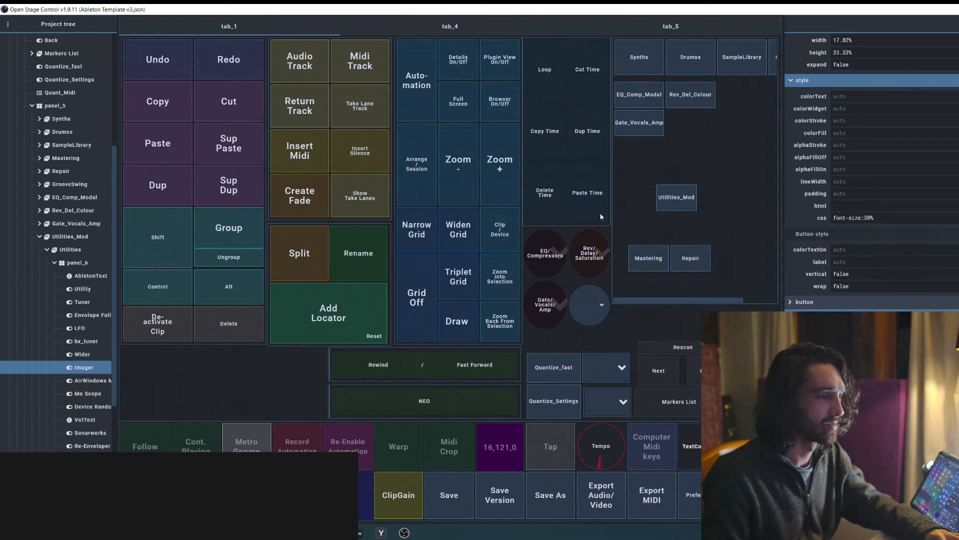
Select the unlabelled circular menu beside Gate/Vocals/Amp, try its option 2 and examine its OSC and scripting properties.
left_click(599, 306)
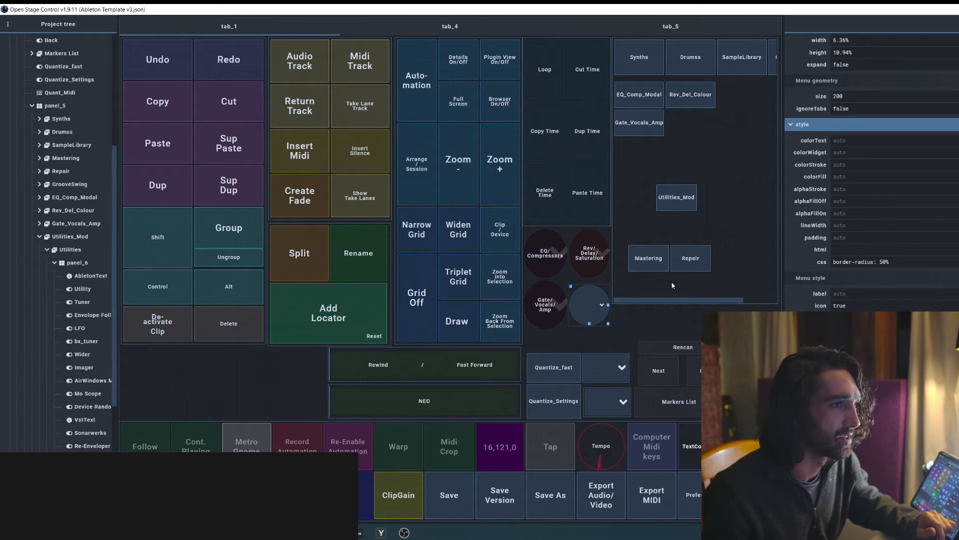
scroll(872, 170, "down", 1)
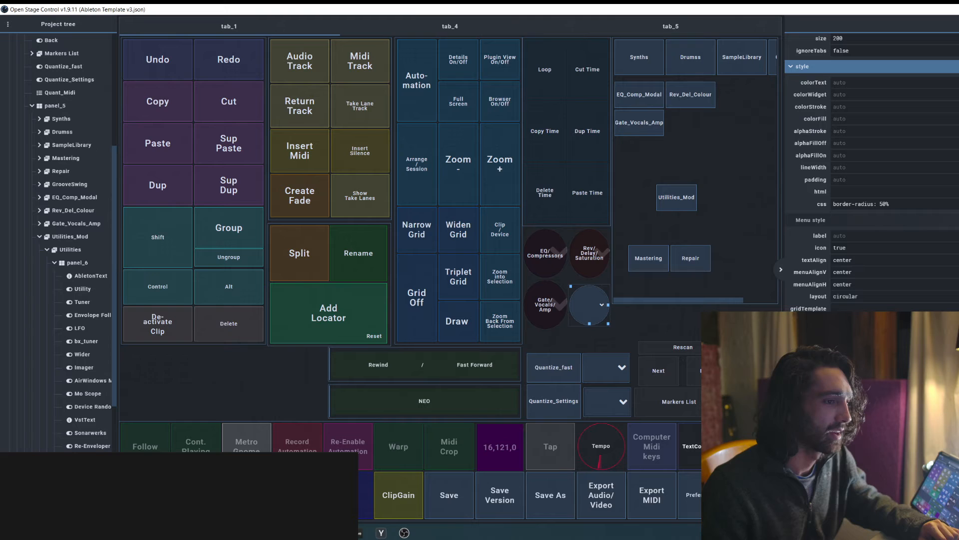
left_click(604, 310)
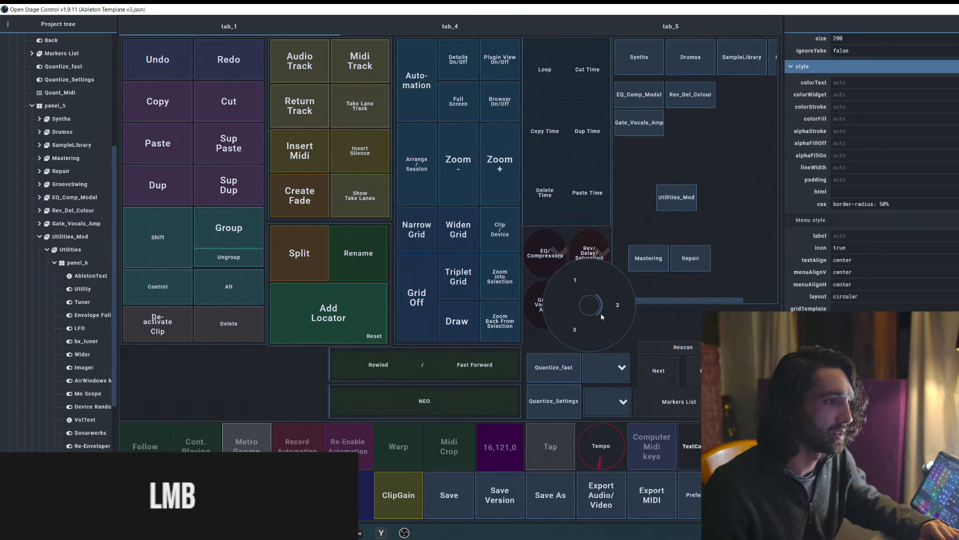
left_click(602, 317)
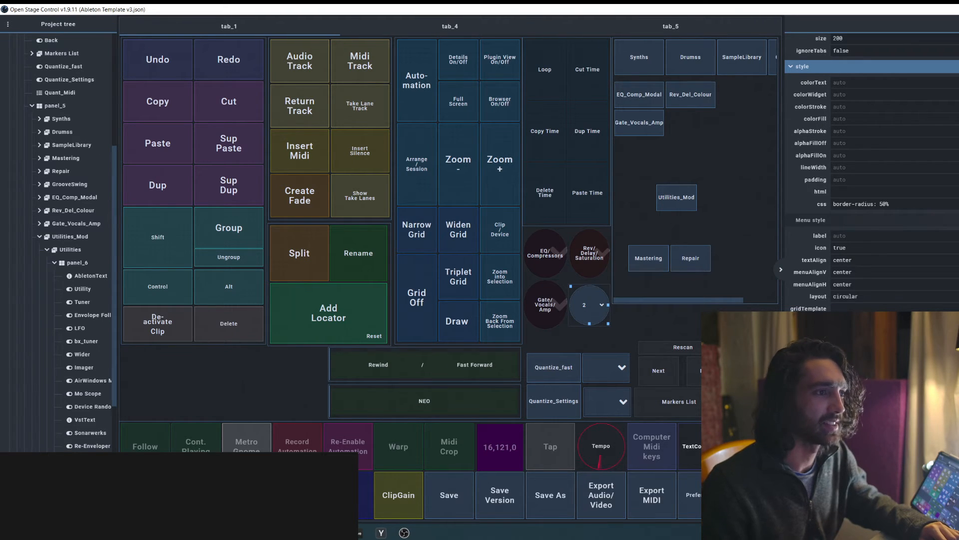
scroll(872, 170, "down", 2)
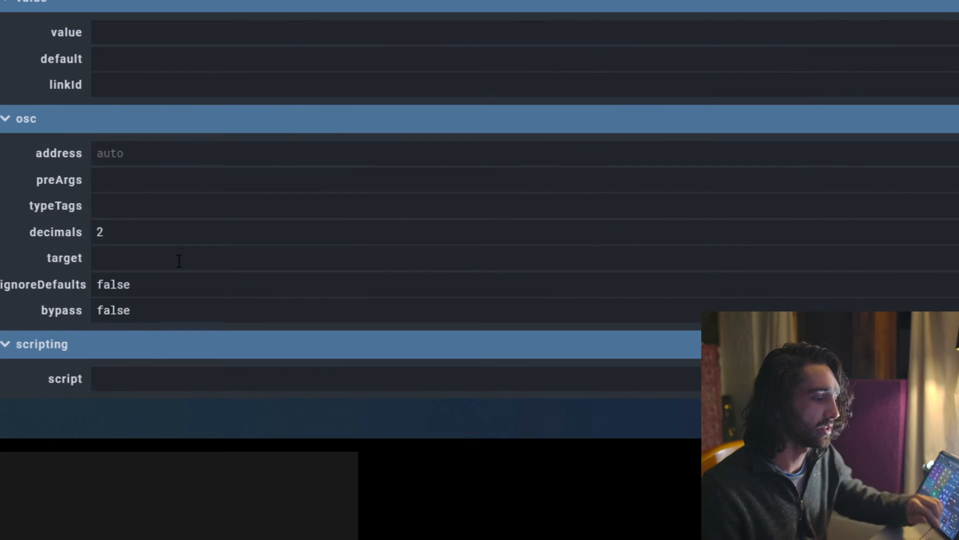
left_click(180, 259)
left_click(265, 284)
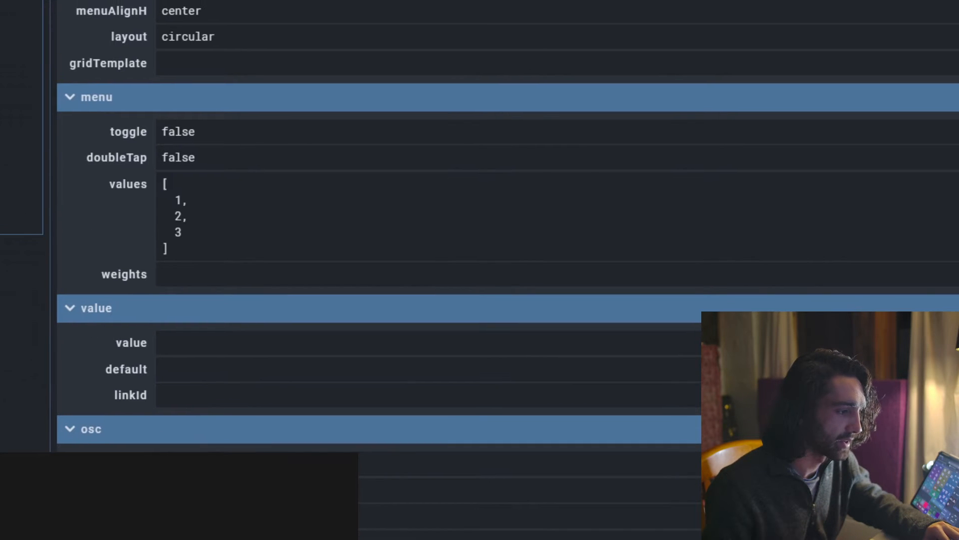
Clear the first entry, 1, from the circular menu's values list.
double_click(179, 200)
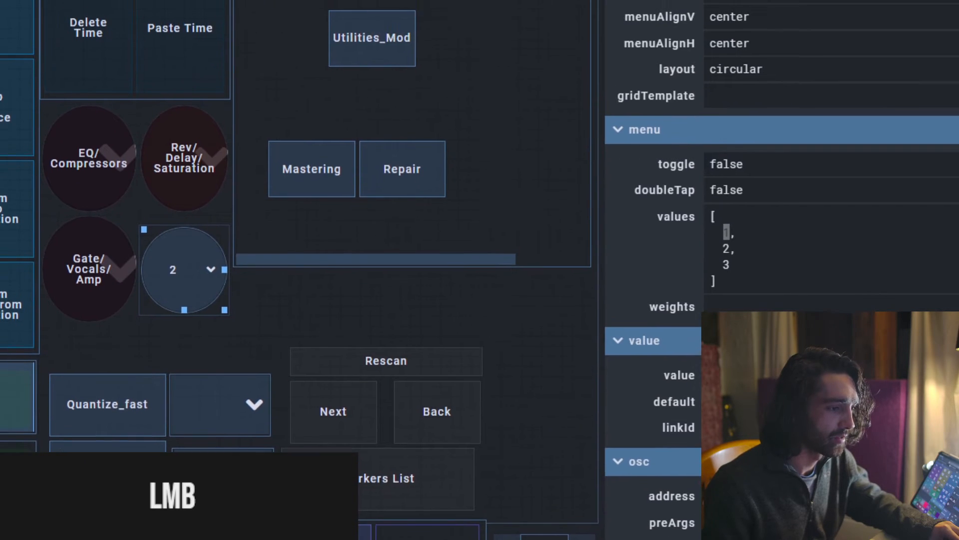
left_click(732, 230)
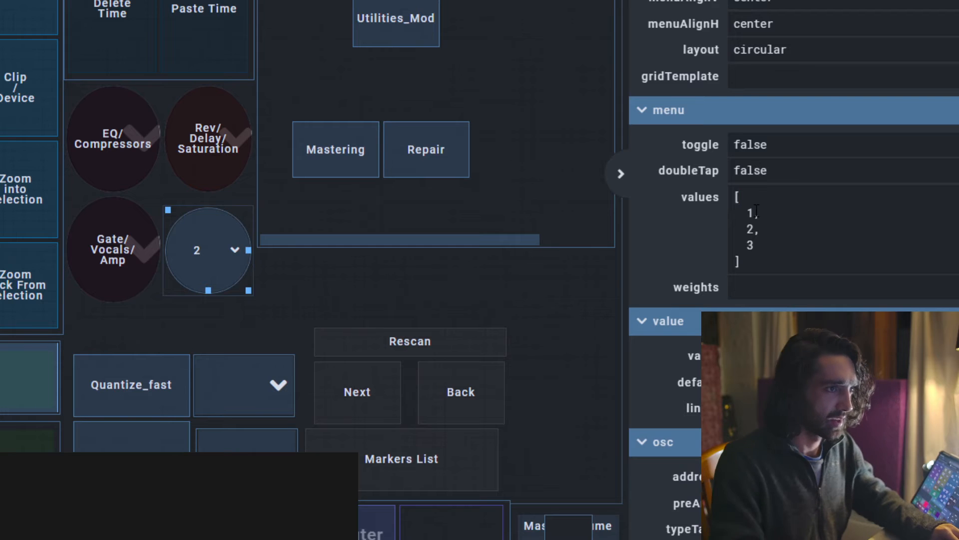
key("BackSpace")
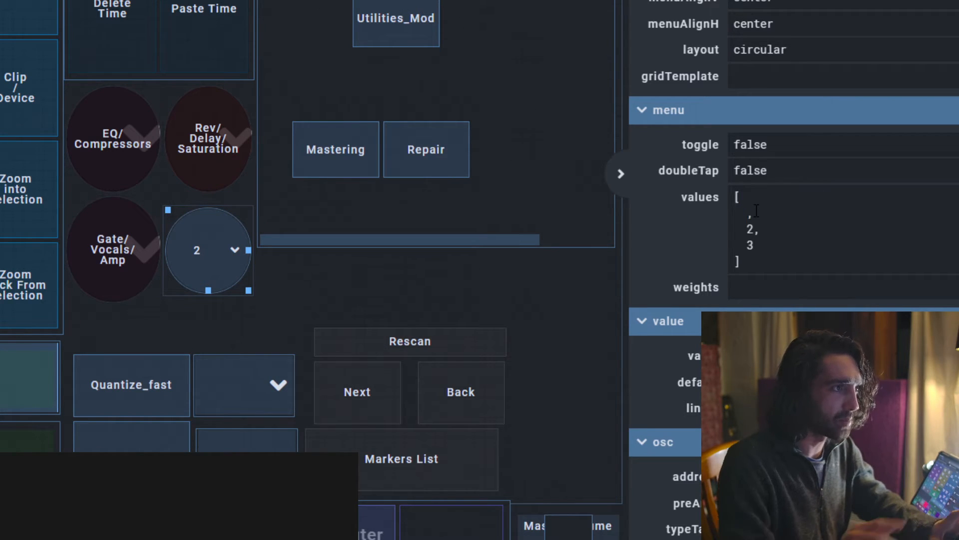
Open the Utilities_Mod modal to check the names of the modals inside it, and close it again.
left_click(389, 14)
left_click(388, 11)
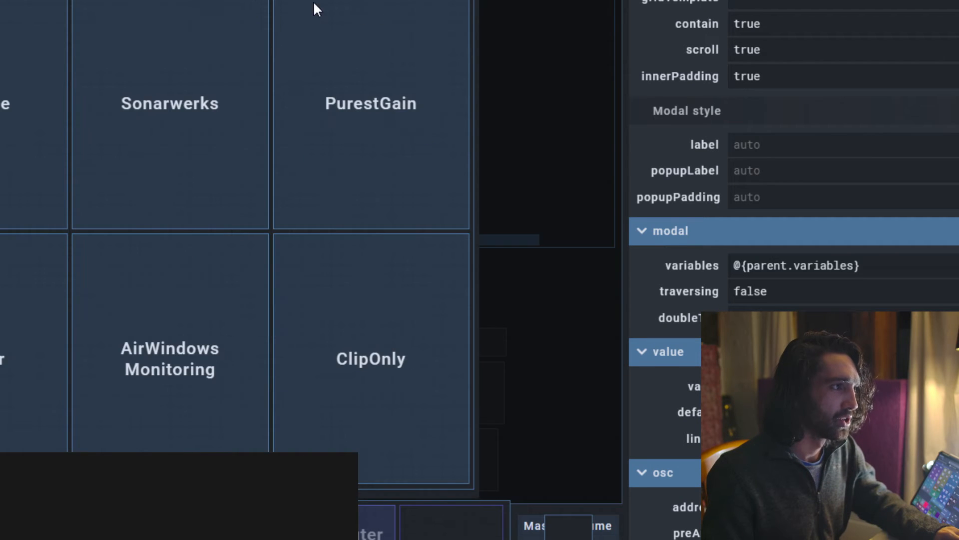
key("Escape")
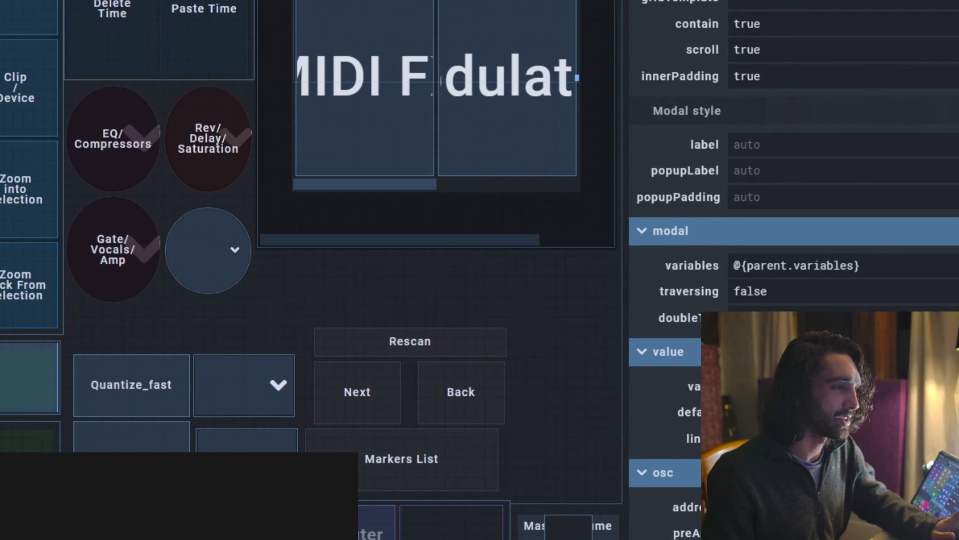
key("Escape")
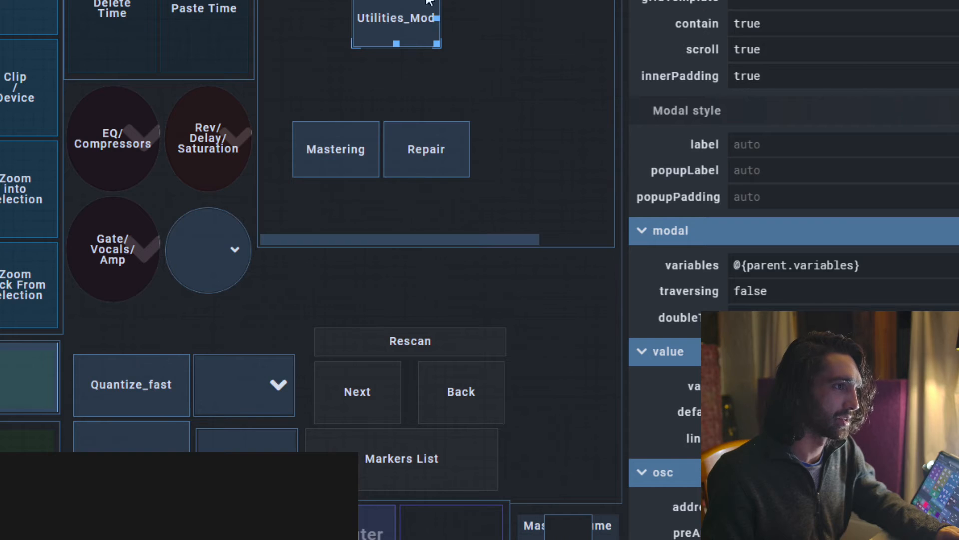
left_click(420, 5)
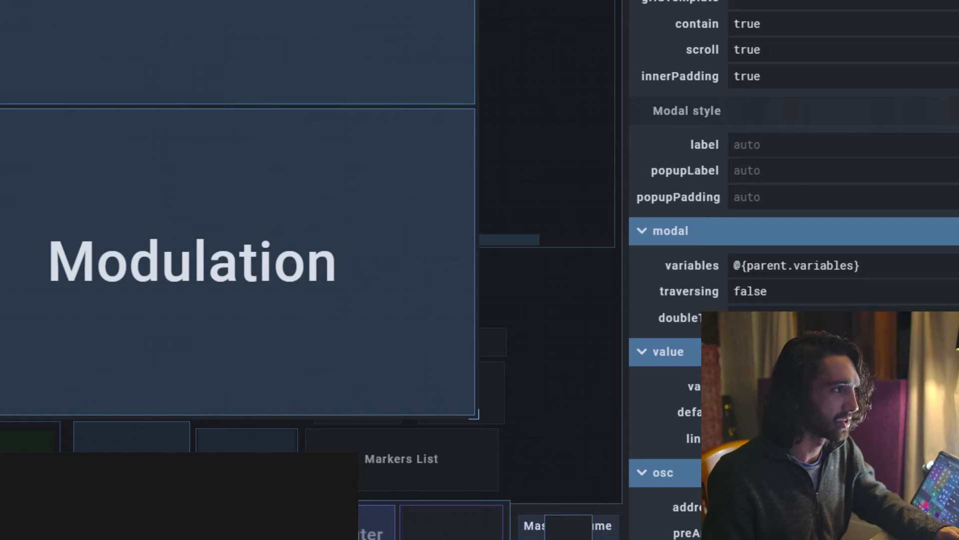
key("Escape")
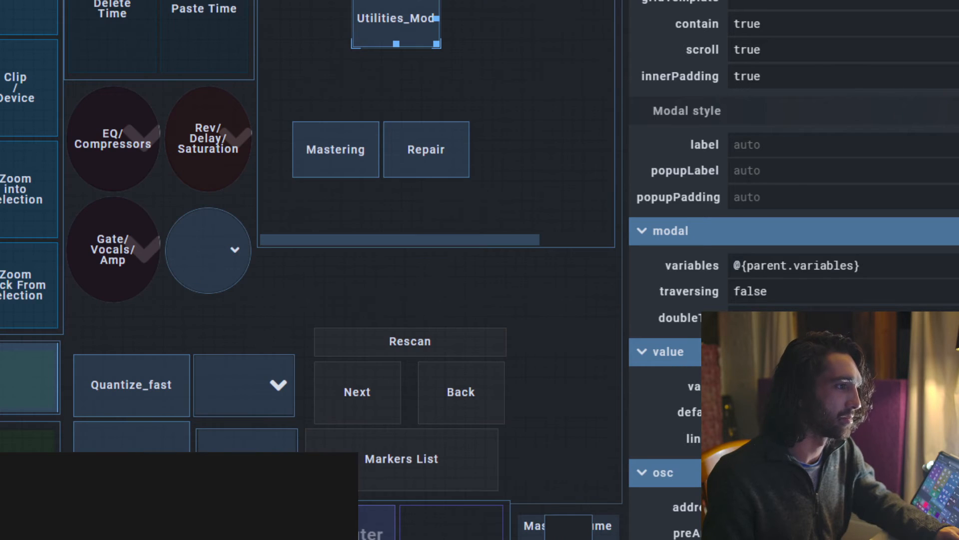
Enter "Uti" in double quotes as the first entry of the circular menu's values list.
left_click(206, 263)
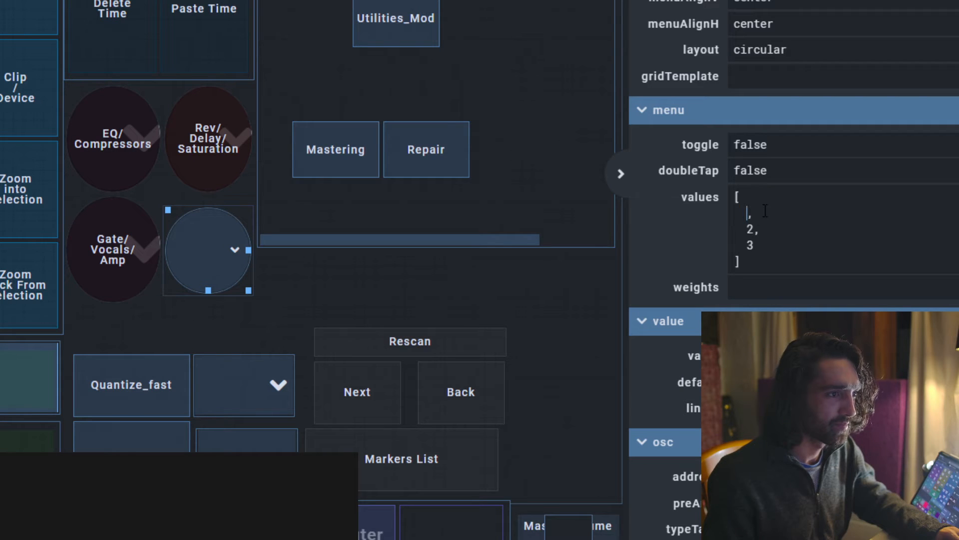
type("Utilitie")
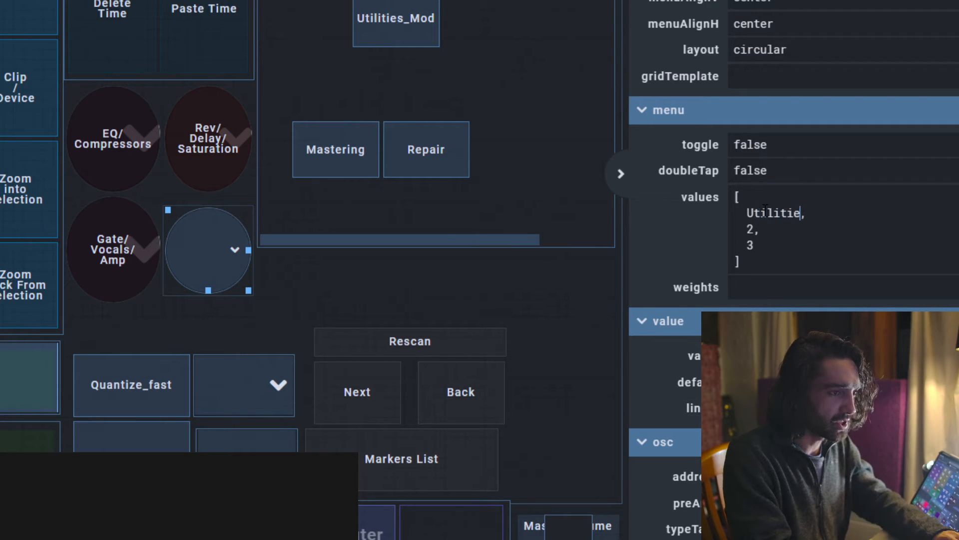
type("s")
key("BackSpace")
key("BackSpace")
key("BackSpace")
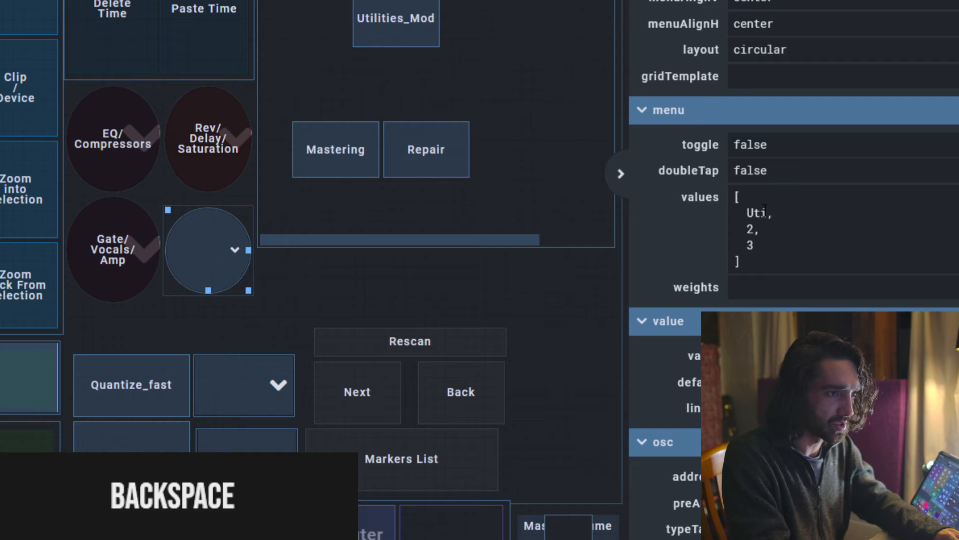
key("Left")
key("Left")
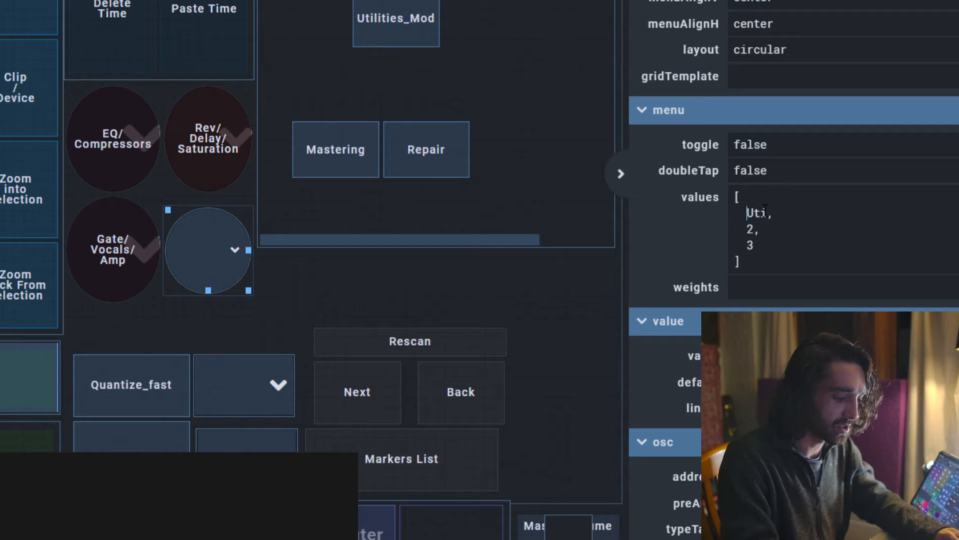
type("\"")
key("Right")
key("Right")
key("Right")
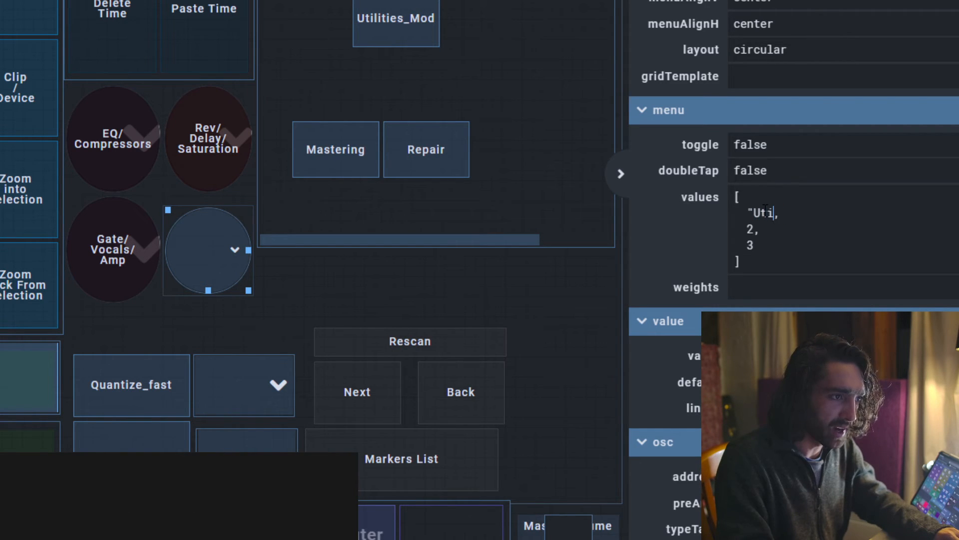
type("\"")
Replace the second entry of the circular menu's values list with "Glitch" in double quotes.
left_click(751, 228)
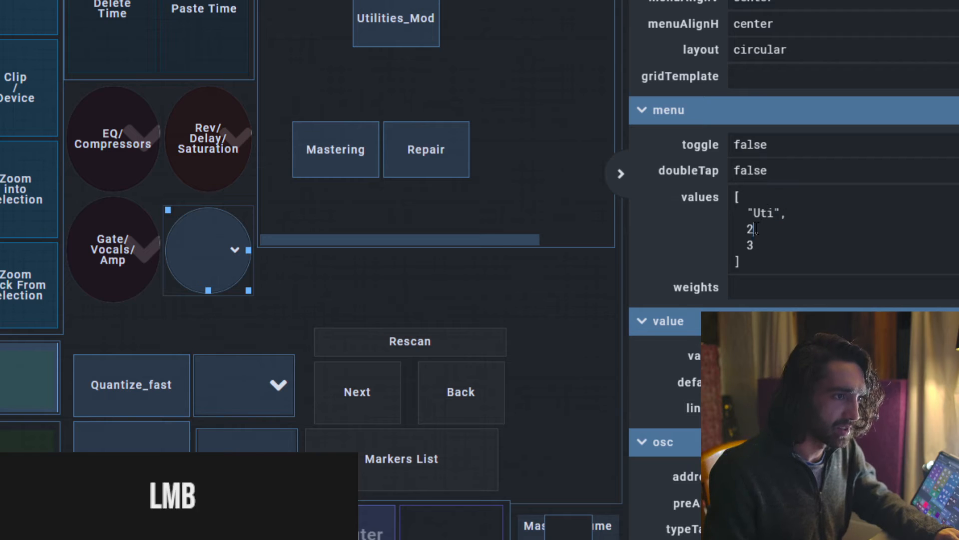
double_click(750, 228)
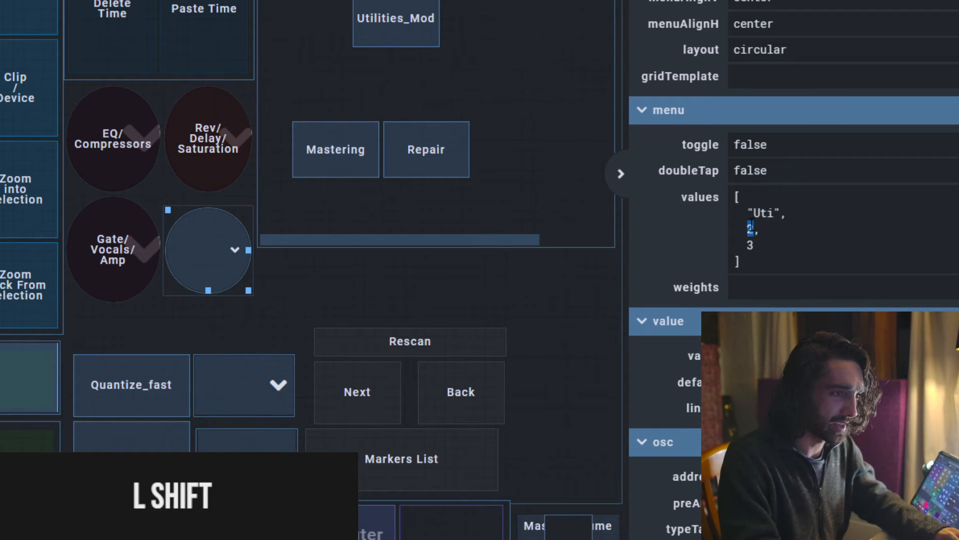
type("\"")
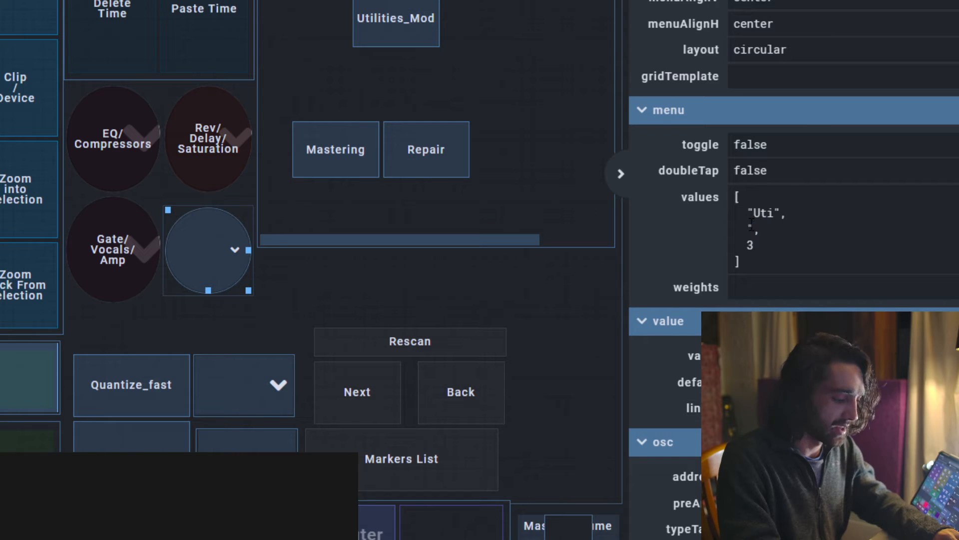
type("Glitch")
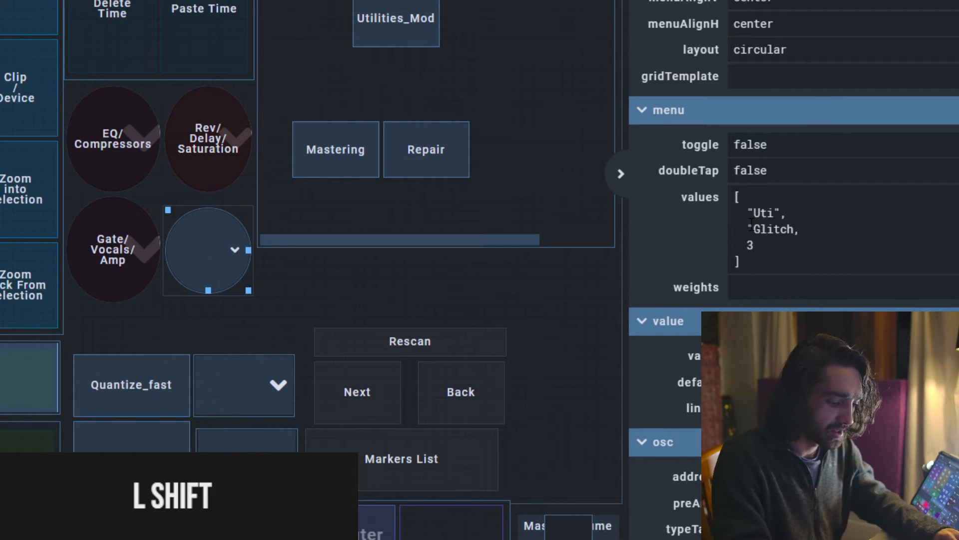
type("\"")
Replace the third entry of the values list with "Midi", followed by a comma and a new line for a fourth entry.
key("Right")
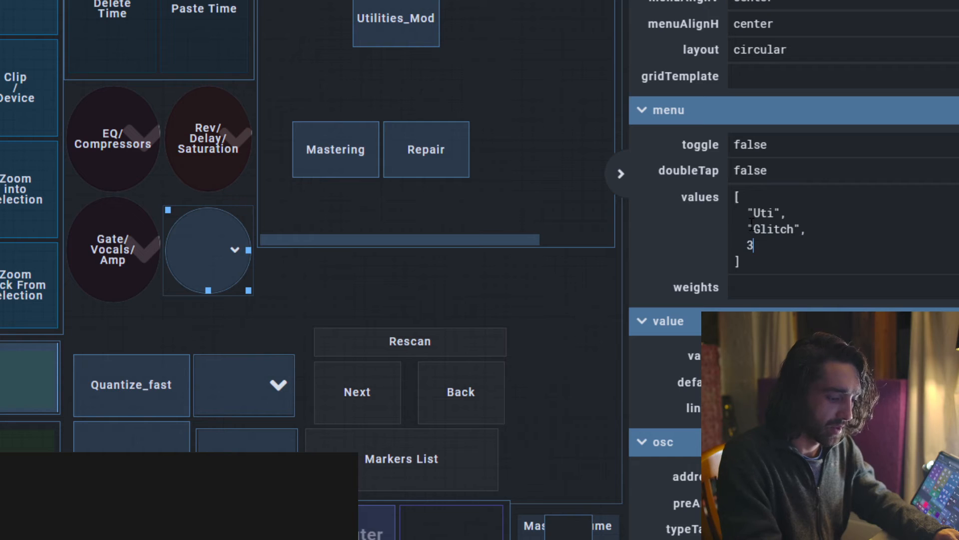
key("BackSpace")
type("Midi\"")
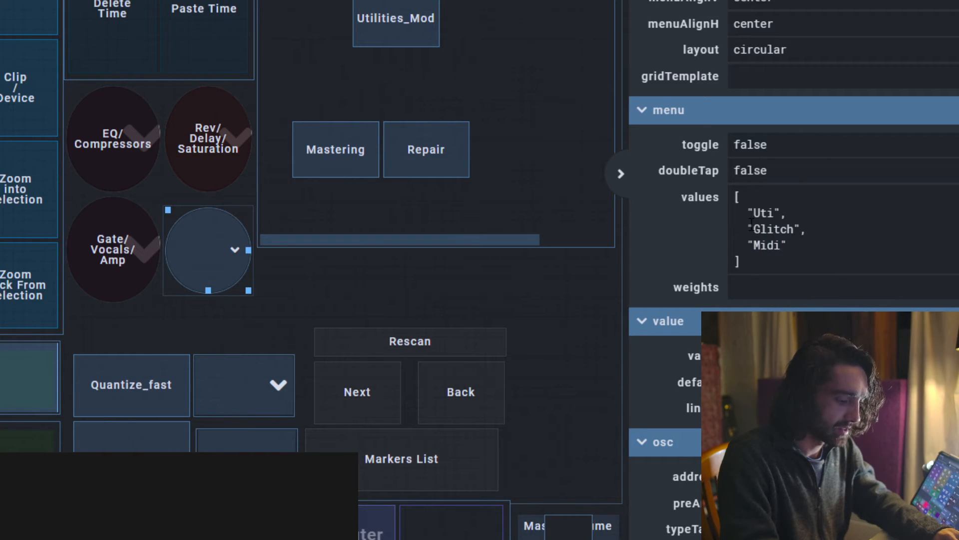
type(",")
key("shift+Return")
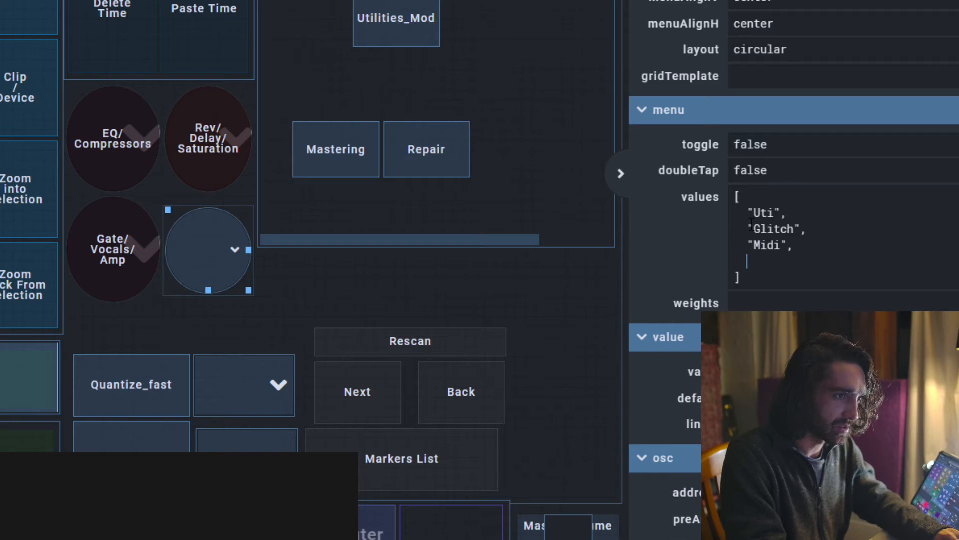
Add "Mod" as the last entry in the circular menu's values and open the menu to test its options.
type("\"Mod")
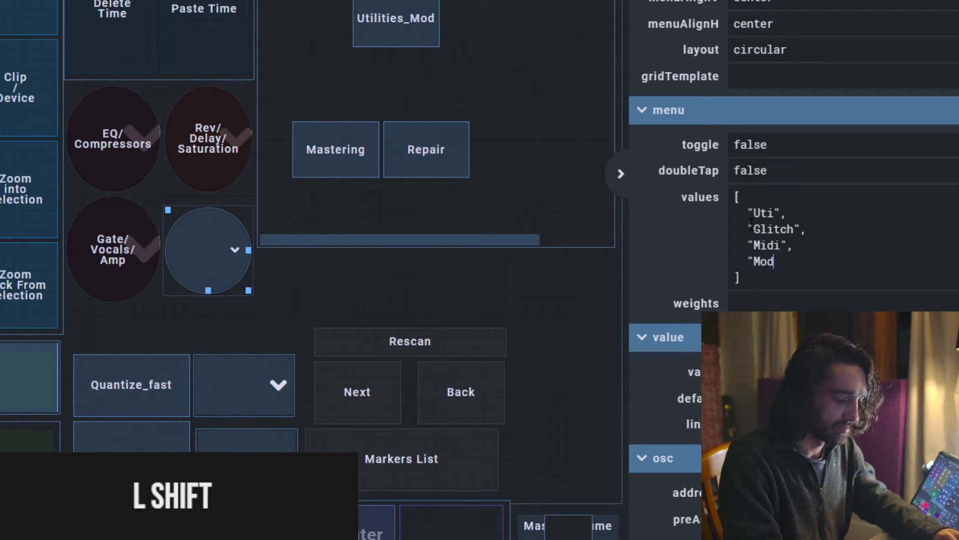
type("\"")
key("Down")
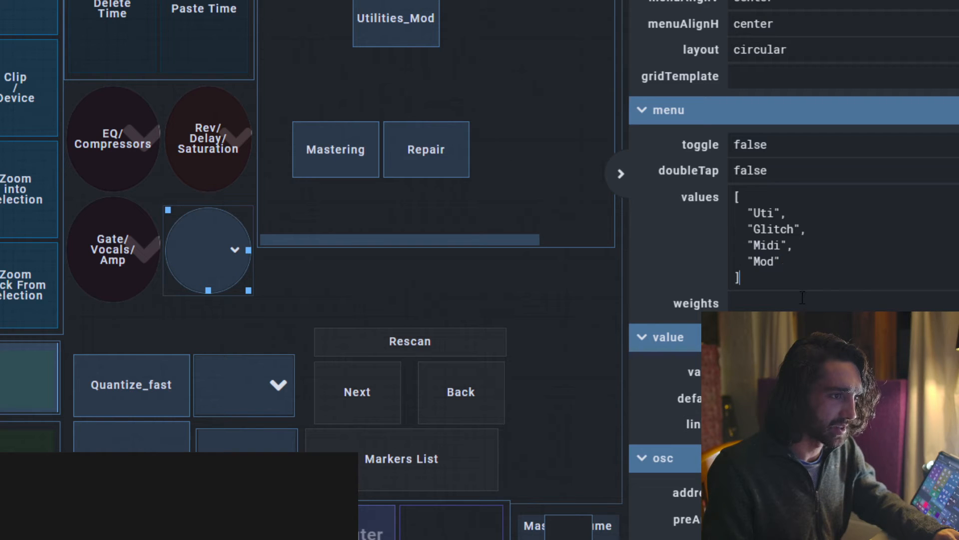
left_click(236, 244)
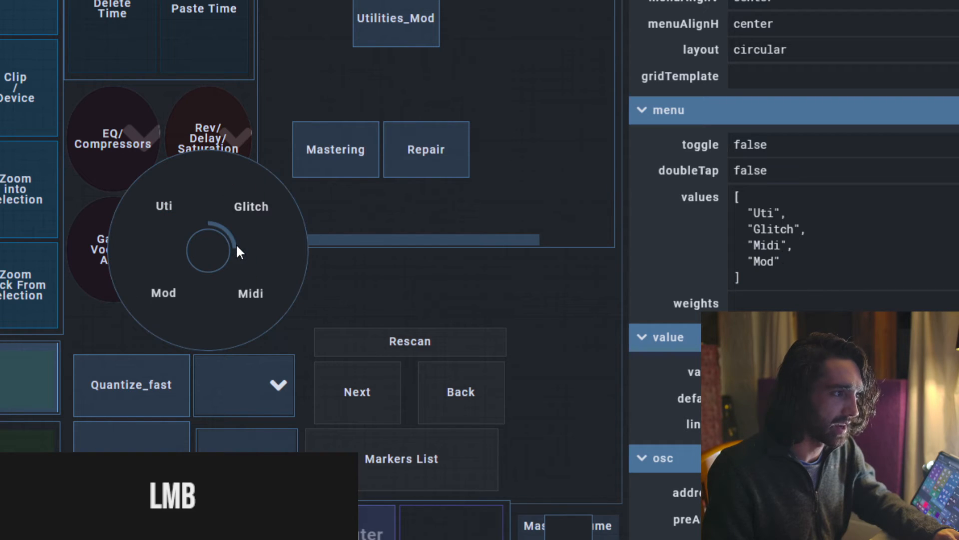
left_click_drag(224, 261, 139, 269)
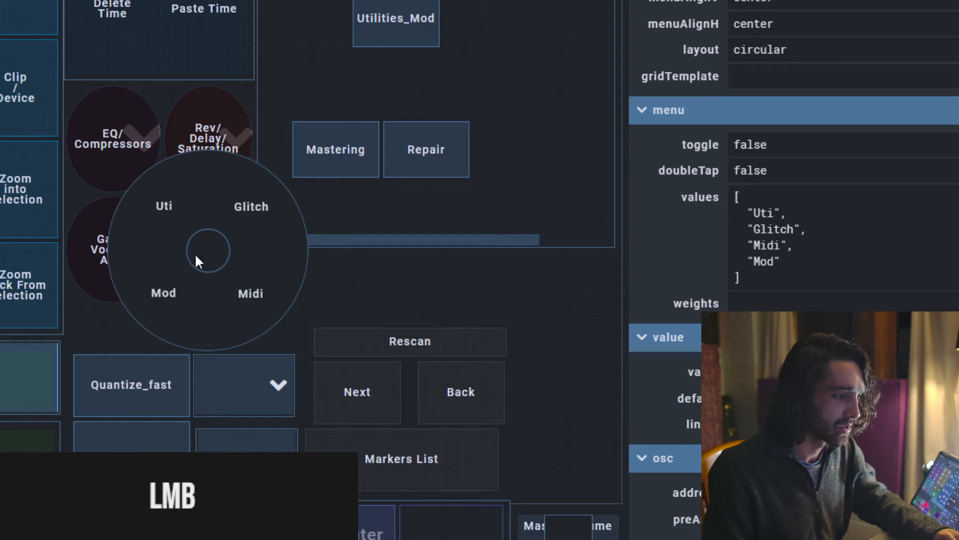
left_click_drag(206, 253, 206, 253)
Check the contents of the Utilities_Mod modal, close it and select the circular menu again.
left_click(397, 22)
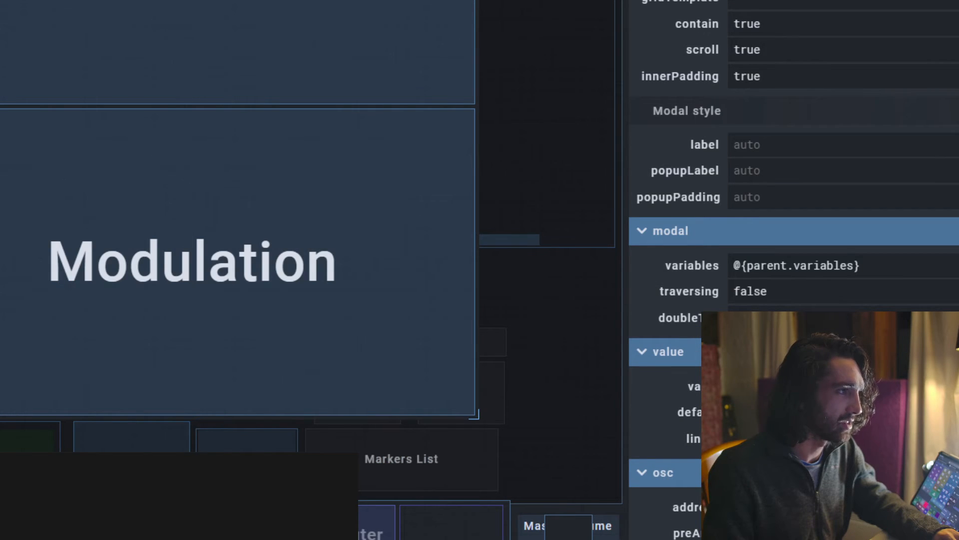
key("Escape")
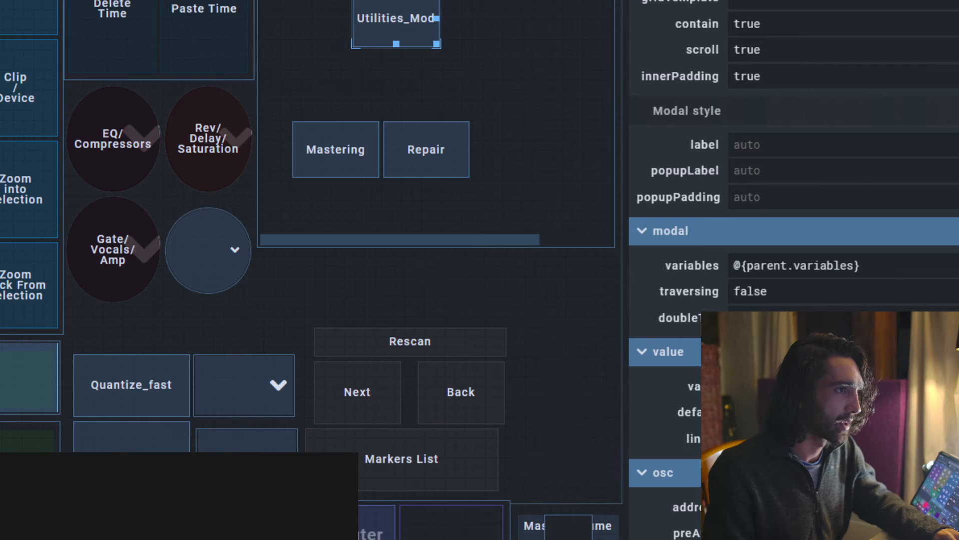
left_click(213, 244)
mouse_move(218, 249)
left_mouse_down()
mouse_move(228, 250)
mouse_move(209, 251)
left_mouse_up()
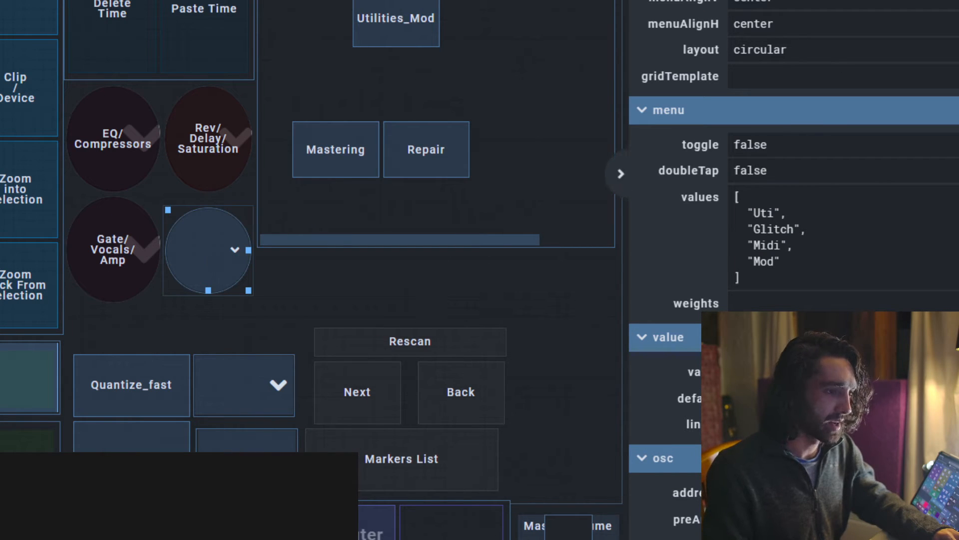
Set the circular menu's size to 500 and open the menu to check its layout.
scroll(891, 170, "up", 10)
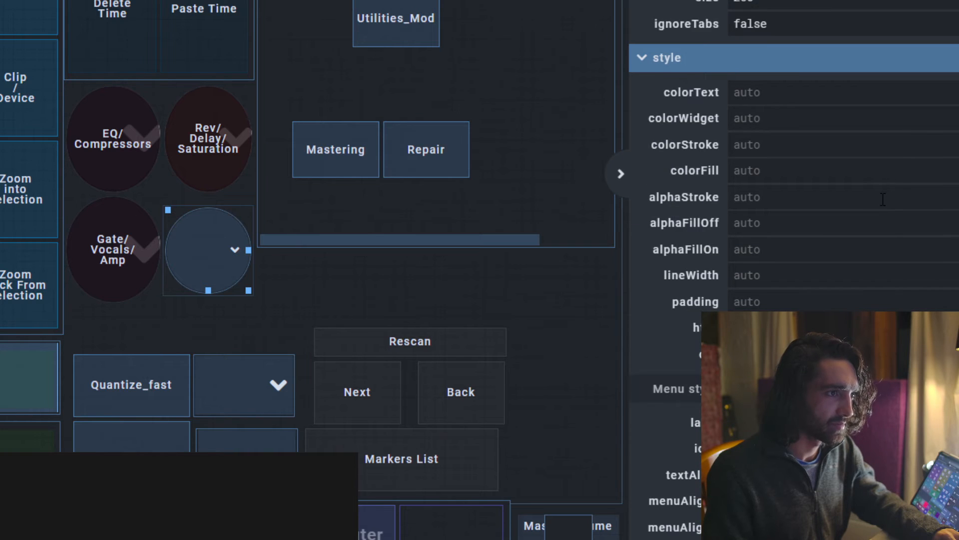
scroll(882, 203, "up", 1)
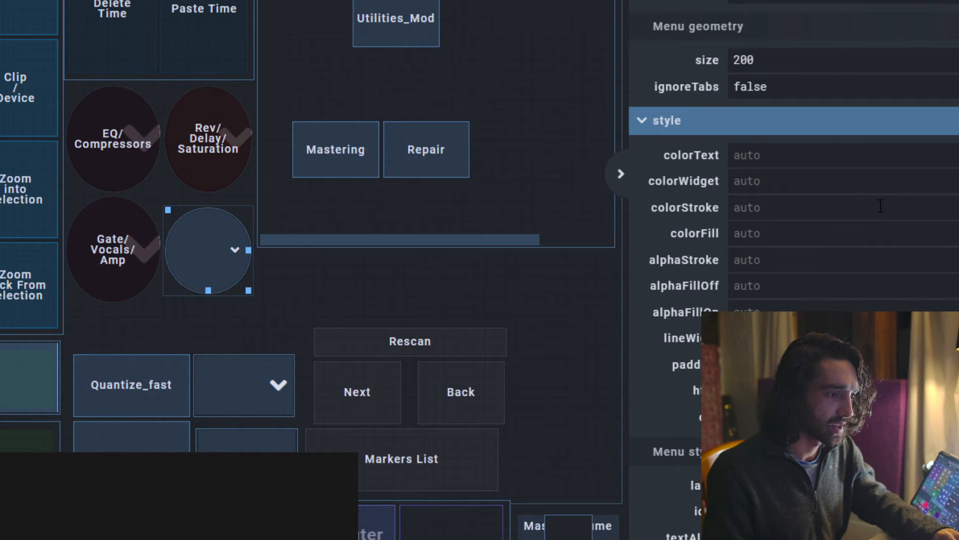
left_click(742, 59)
key("BackSpace")
type("5")
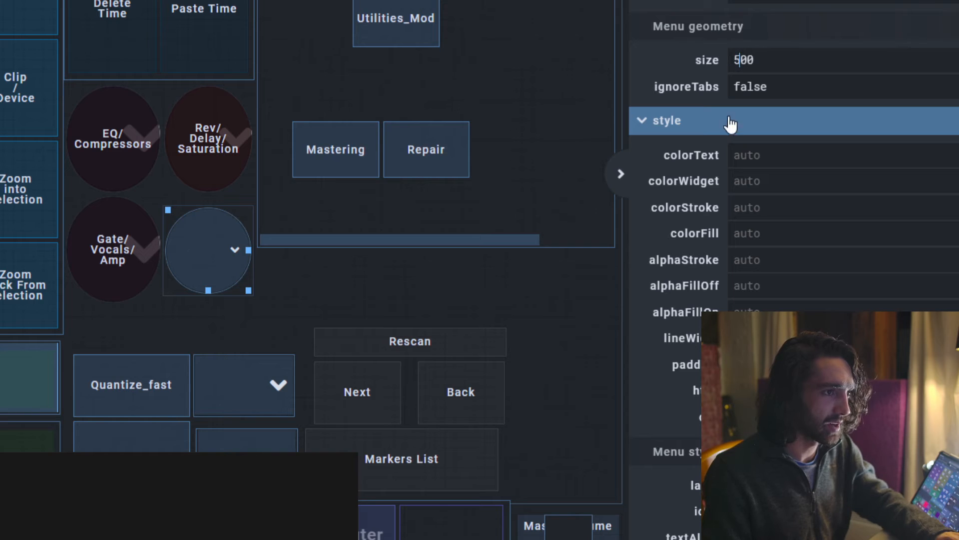
left_click(228, 252)
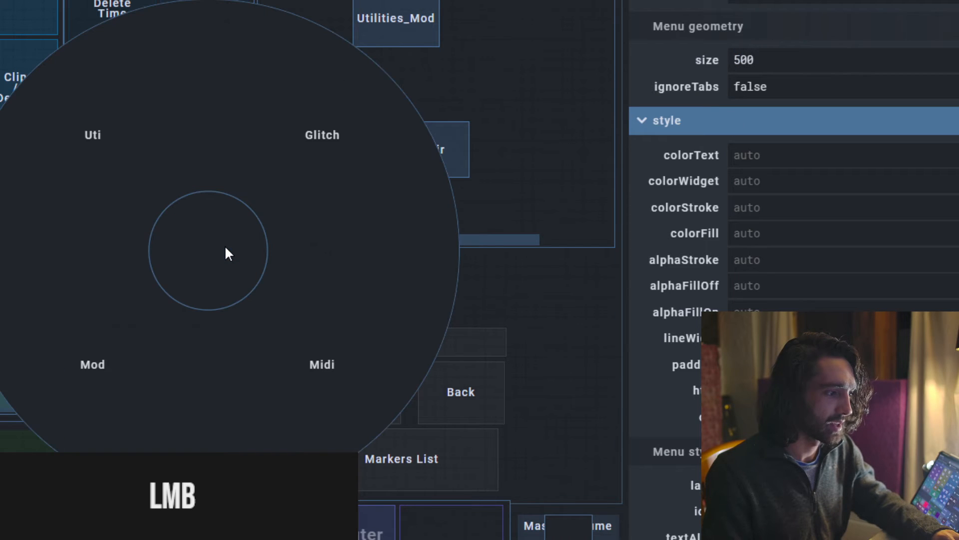
Add a second line to the circular menu's css, below border-radius, reading "font-size: 400%".
scroll(794, 209, "down", 8)
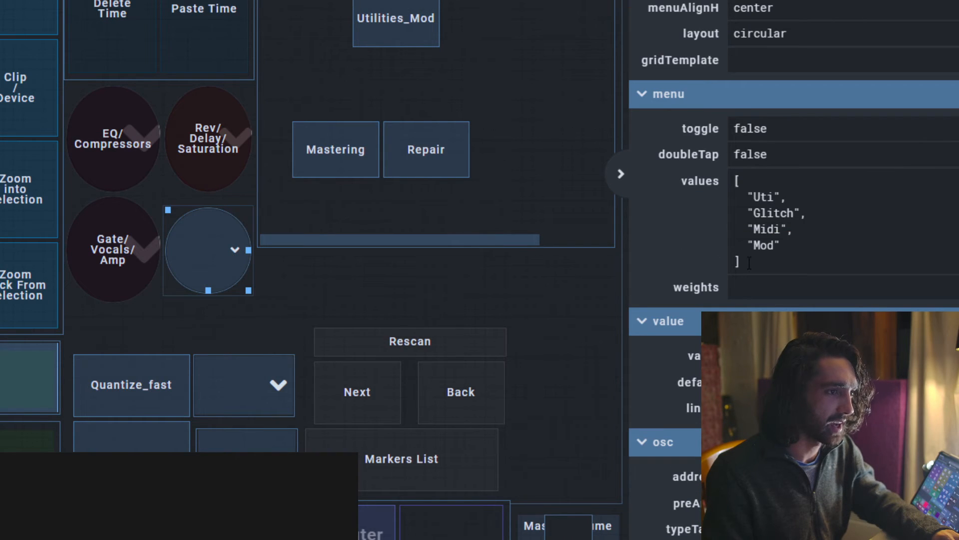
scroll(747, 303, "up", 8)
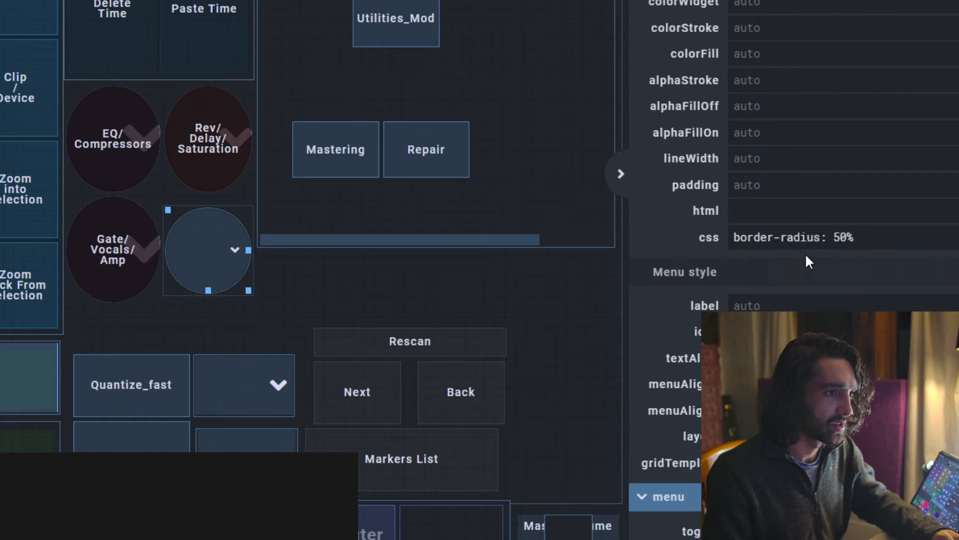
key("shift+Return")
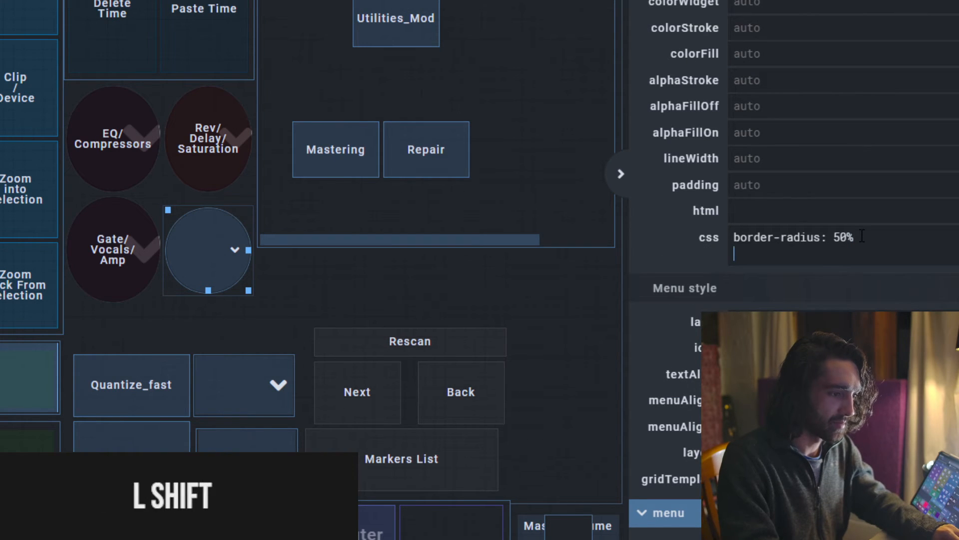
type("font-s")
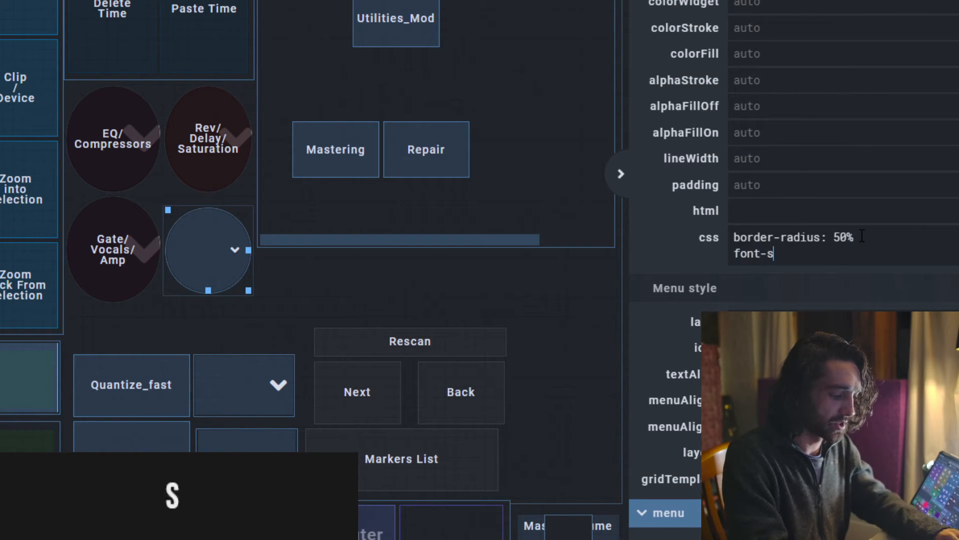
type("ize: ")
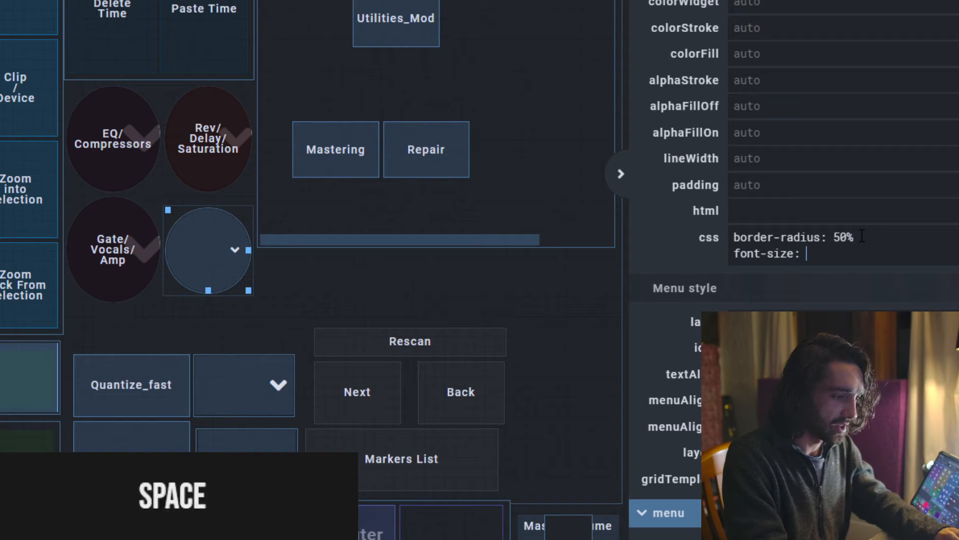
type("150%")
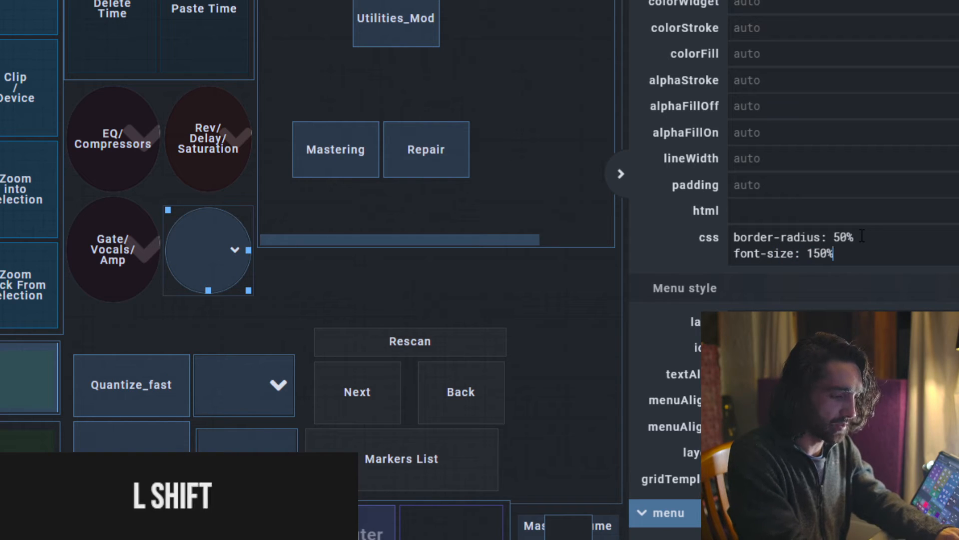
key("BackSpace")
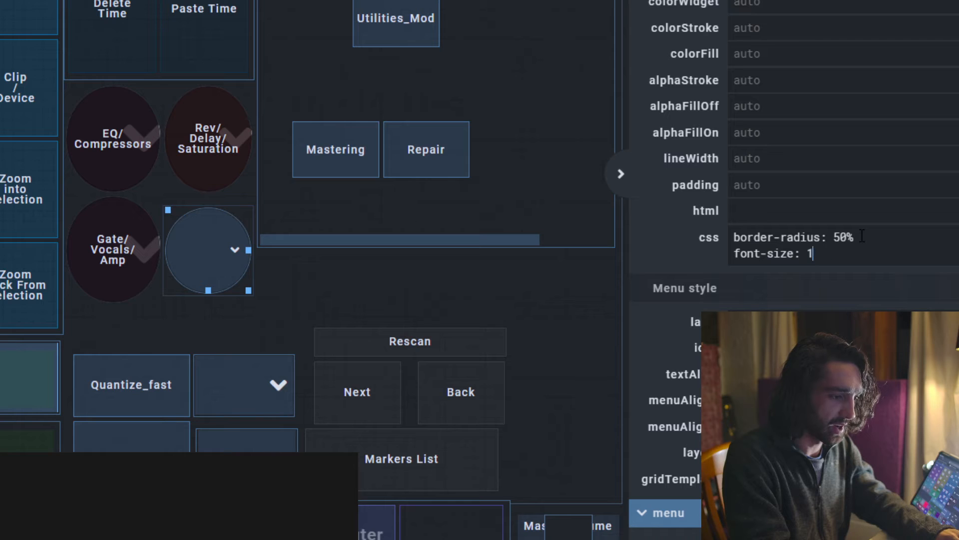
key("BackSpace")
type("%40")
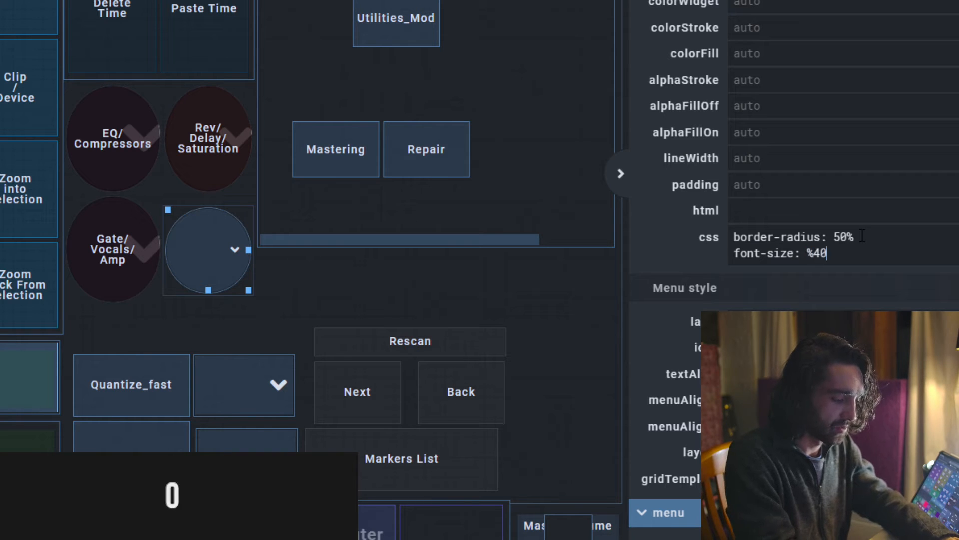
type("0")
key("BackSpace")
key("BackSpace")
key("BackSpace")
key("BackSpace")
type("4")
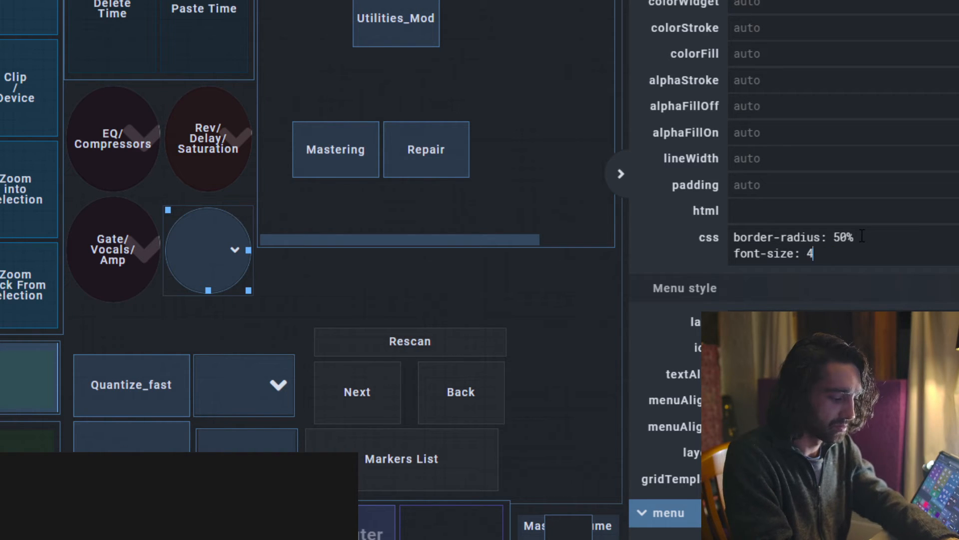
type("00%")
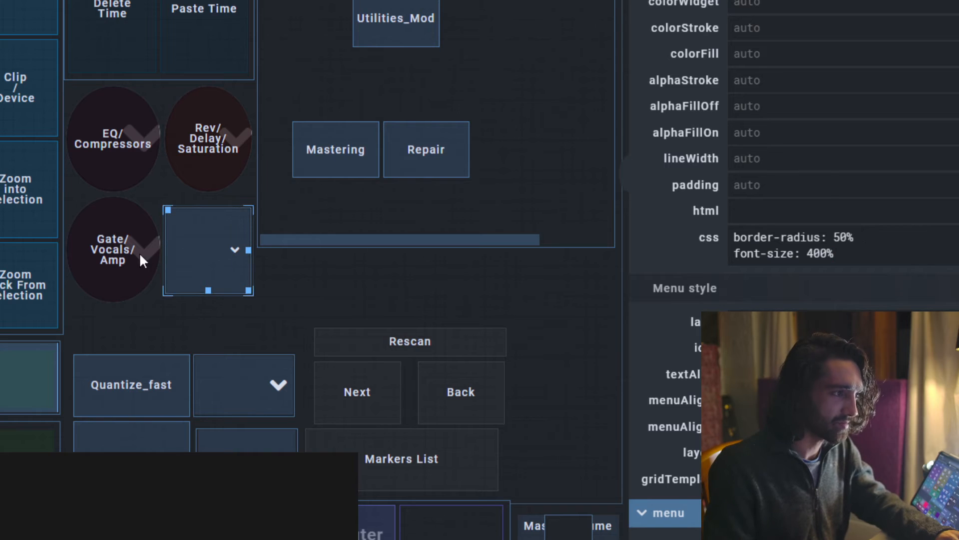
End the menu's "border-radius: 50%" css line with a semicolon and open the menu to check its label size.
left_click(228, 253)
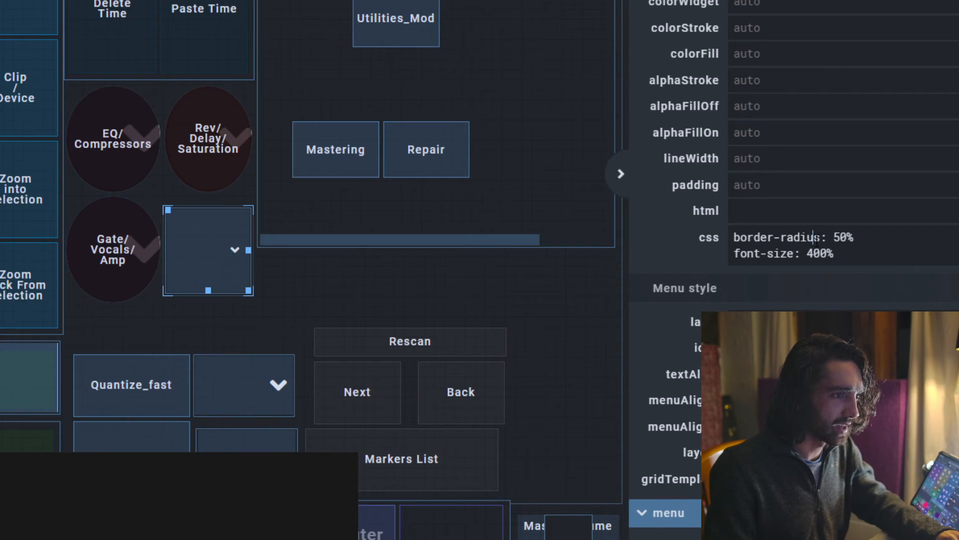
left_click(229, 260)
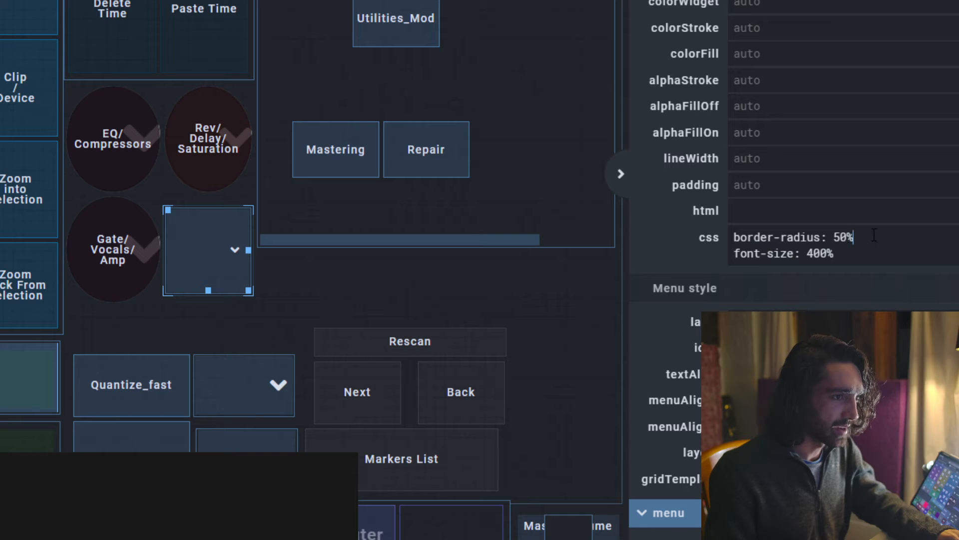
left_click(874, 236)
type(";")
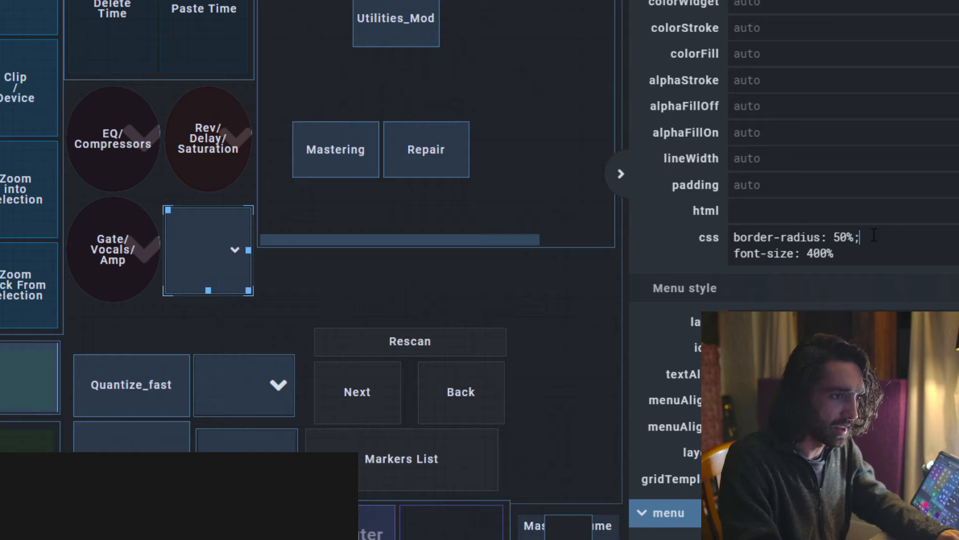
left_click(212, 244)
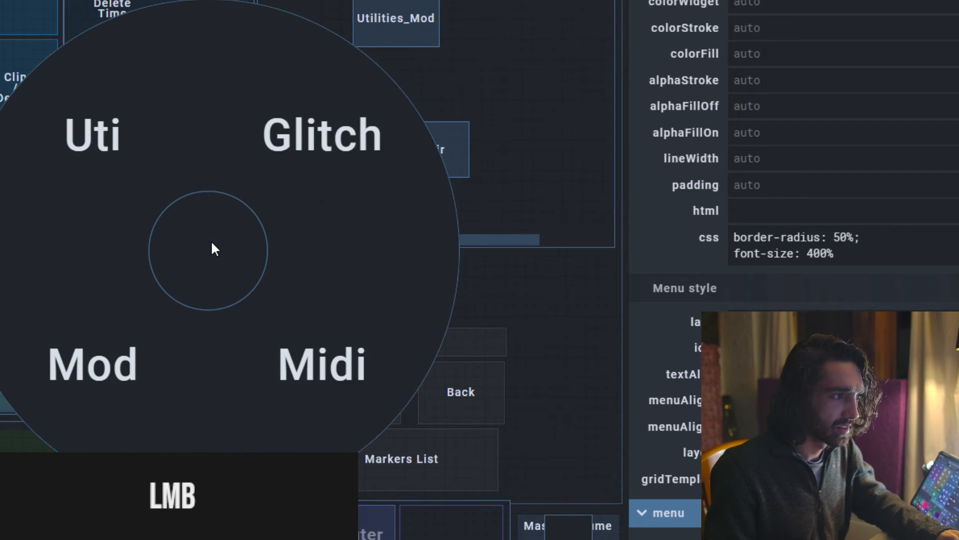
double_click(866, 237)
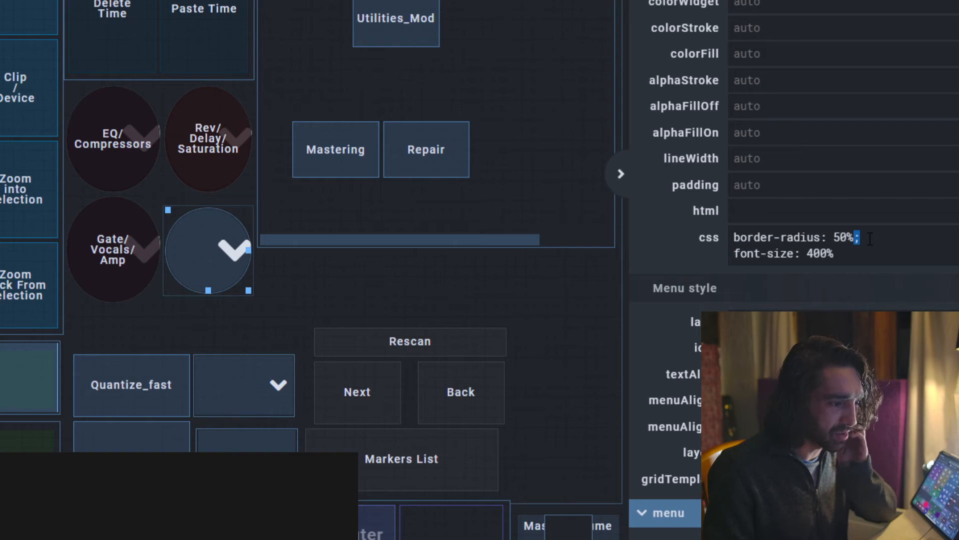
left_click(885, 251)
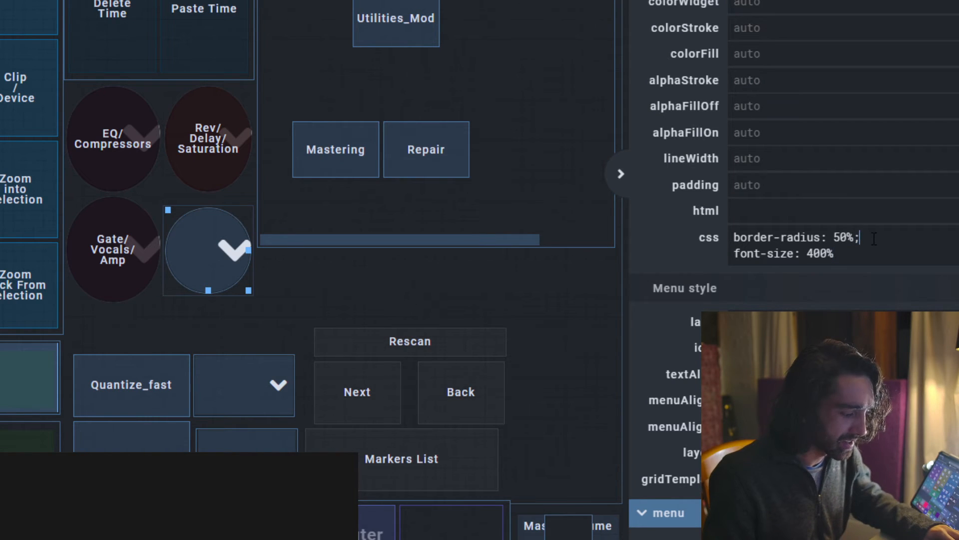
type(";;;;;;")
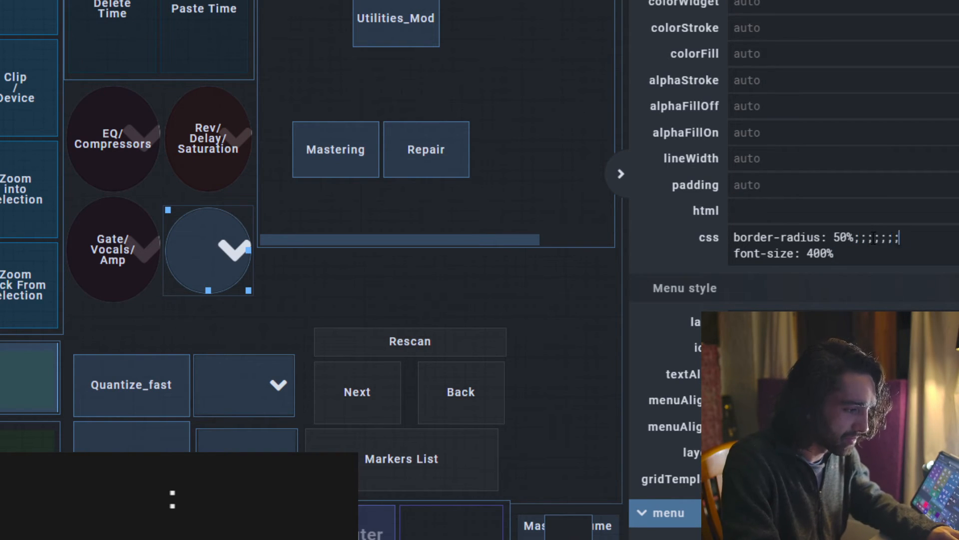
type(";;;;;;;")
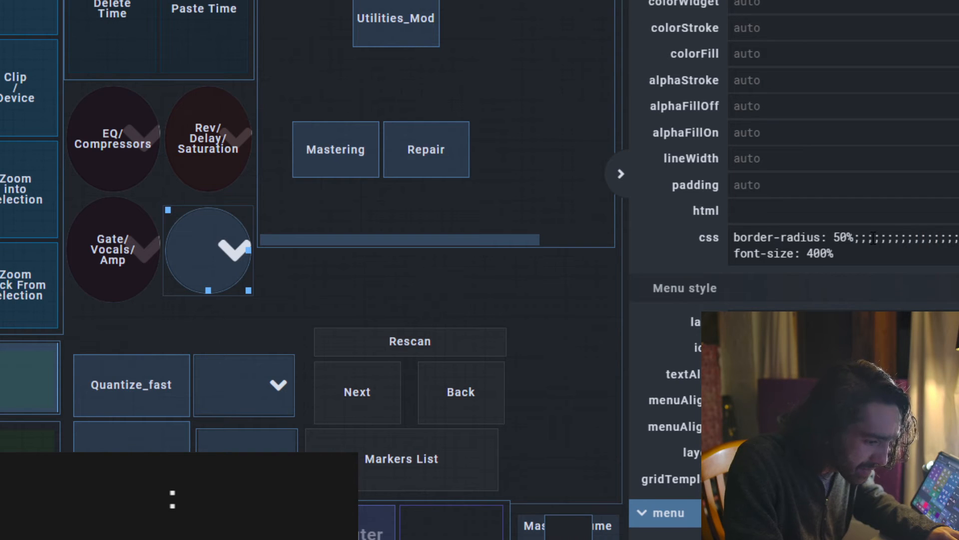
key("BackSpace")
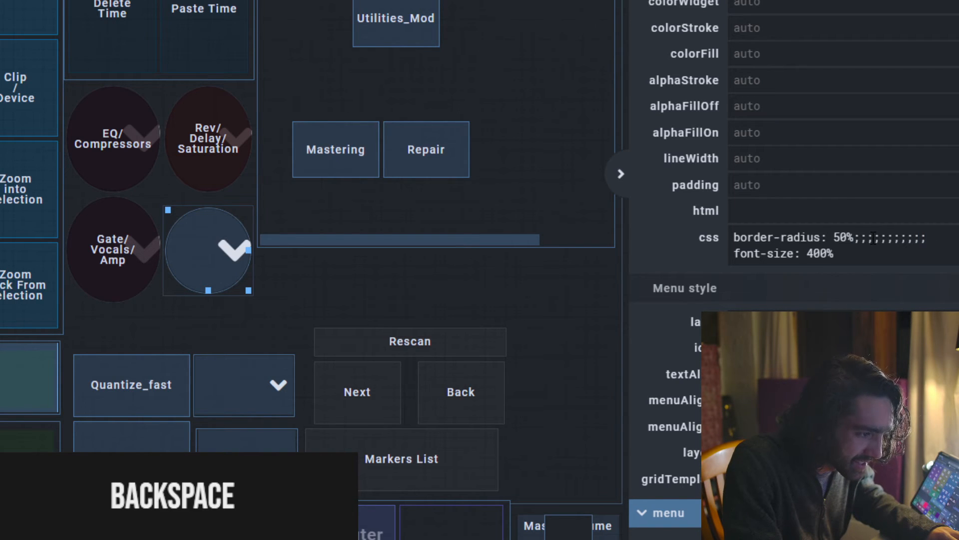
key("BackSpace")
key("BackSpace")
key("BackSpace")
key("BackSpace")
key("BackSpace")
key("BackSpace")
key("BackSpace")
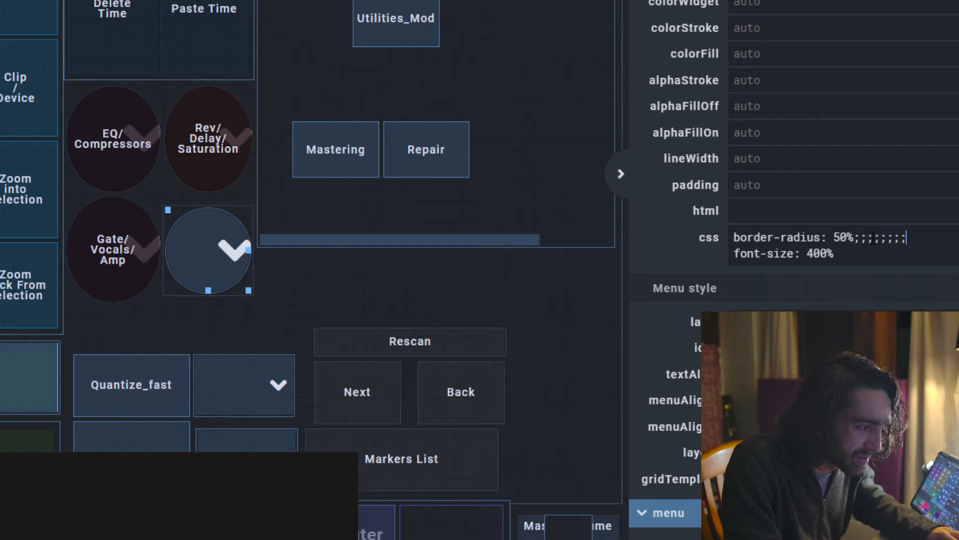
key("BackSpace")
key("BackSpace")
key("BackSpace")
key("BackSpace")
key("BackSpace")
key("BackSpace")
key("BackSpace")
key("BackSpace")
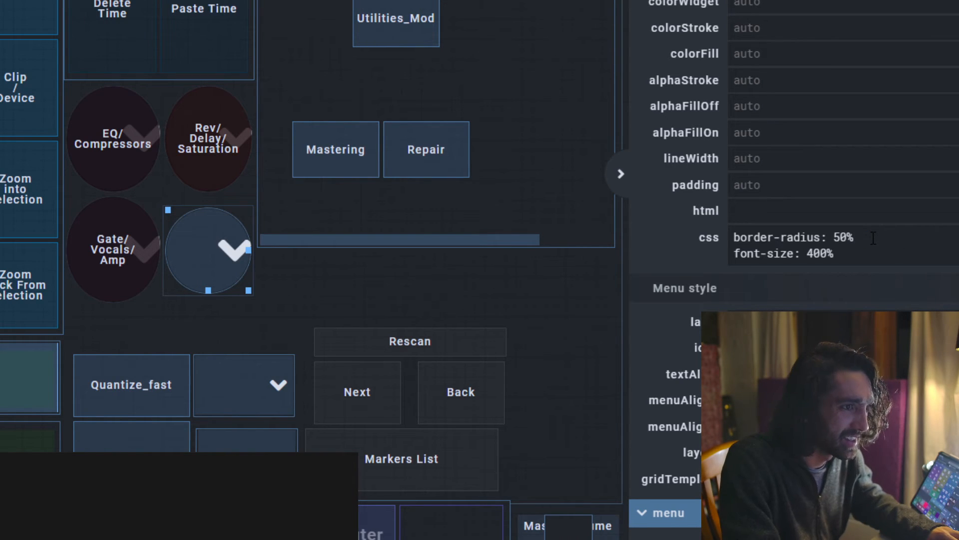
type(":")
key("BackSpace")
key("BackSpace")
key("BackSpace")
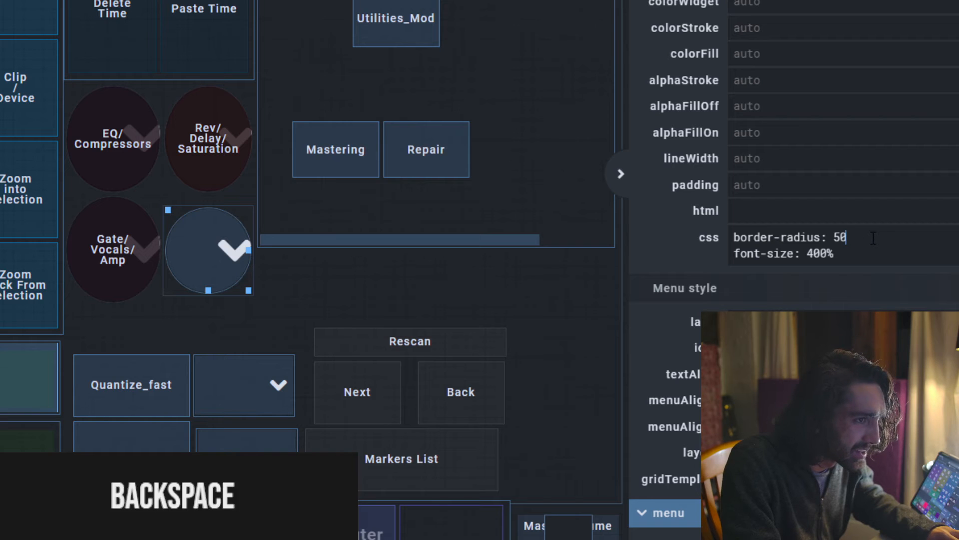
type("%")
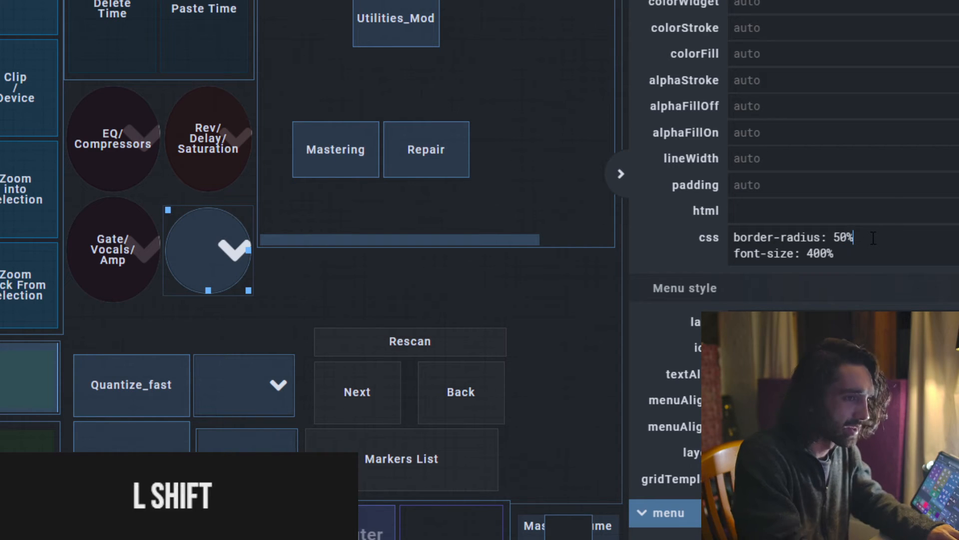
type(";")
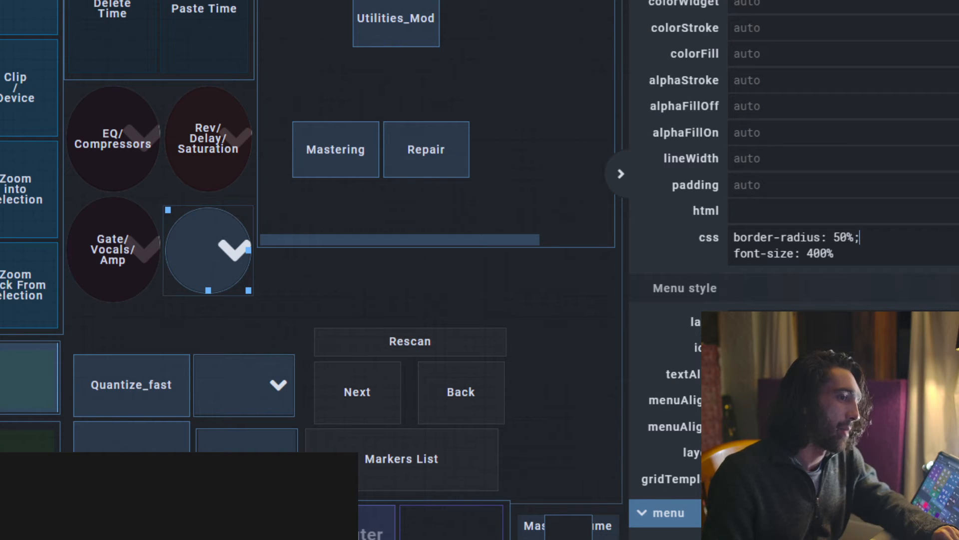
Open the circular menu repeatedly and pick Uti to check the option layout and label size.
left_click(227, 267)
left_click(85, 140)
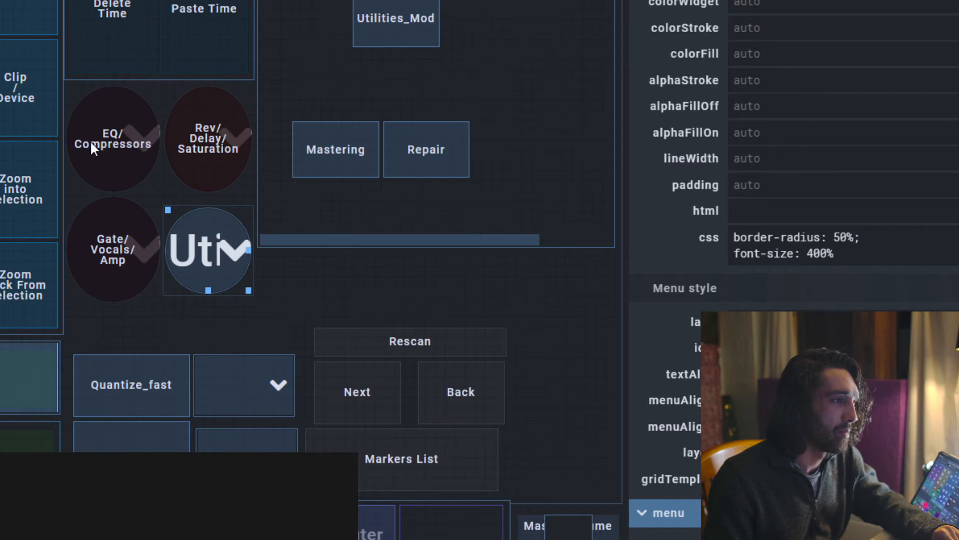
left_click(232, 250)
left_click(283, 206)
left_click(219, 250)
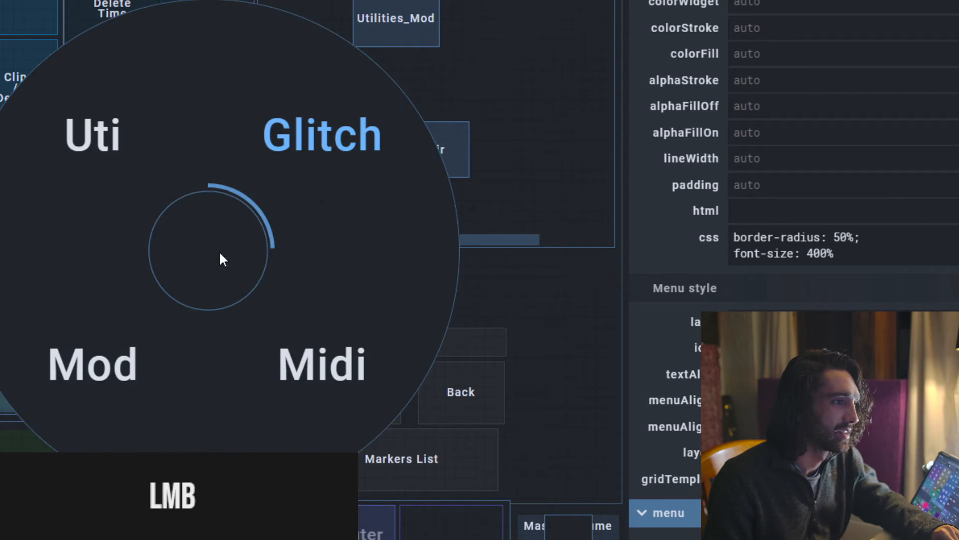
left_click(131, 175)
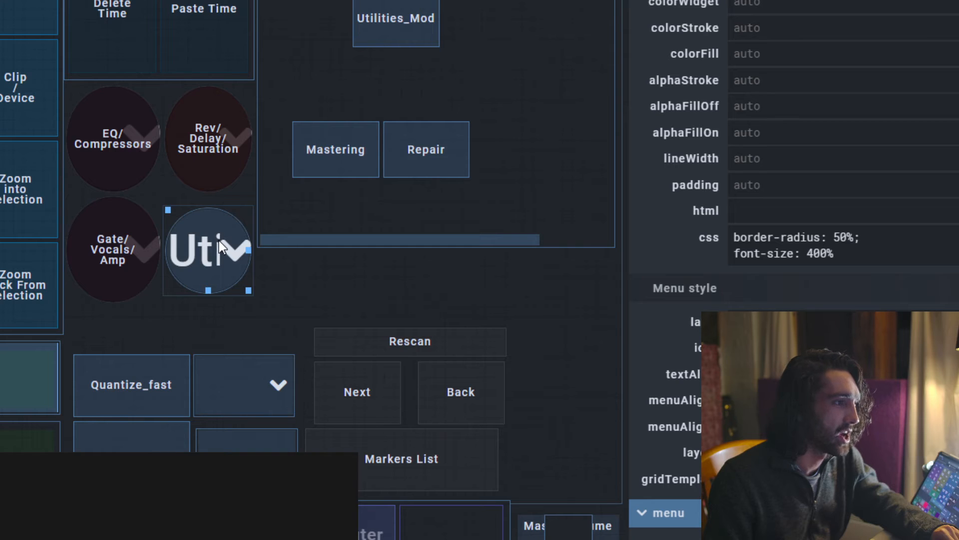
Look at the Modulation entry inside the Utilities_Mod modal, close the modal and return to the circular menu.
left_click(398, 15)
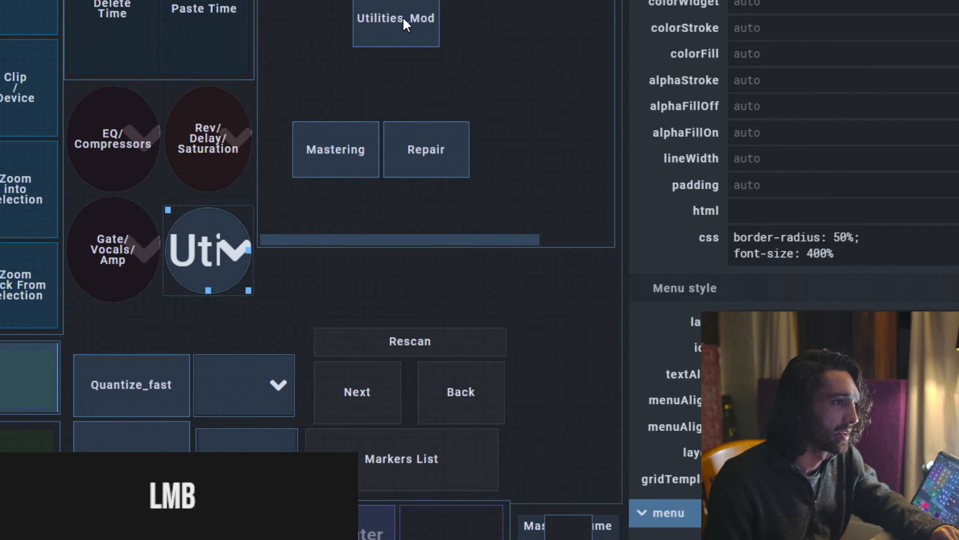
left_click(392, 19)
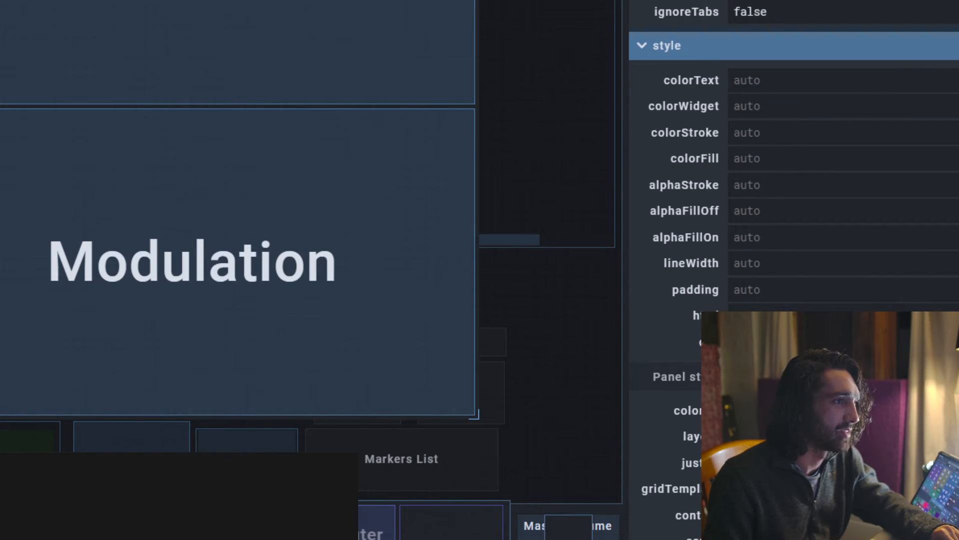
left_click(397, 2)
left_click(238, 249)
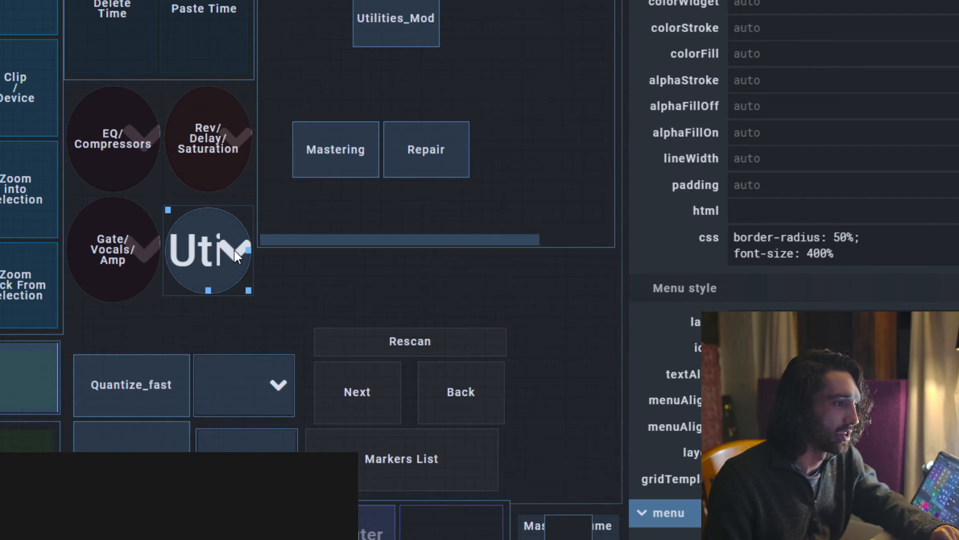
Enter the condition if (value == "Uti") in the circular menu's script property.
scroll(794, 270, "down", 8)
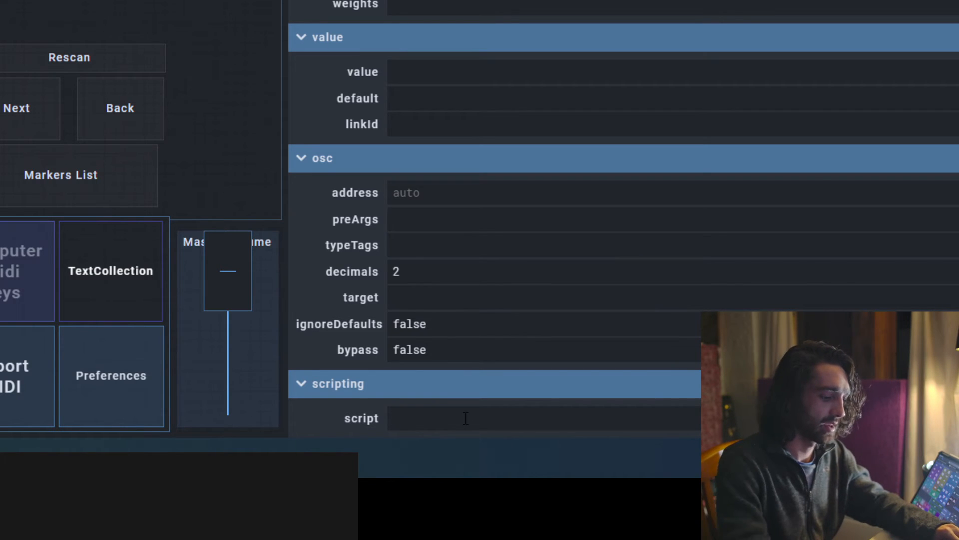
type("if")
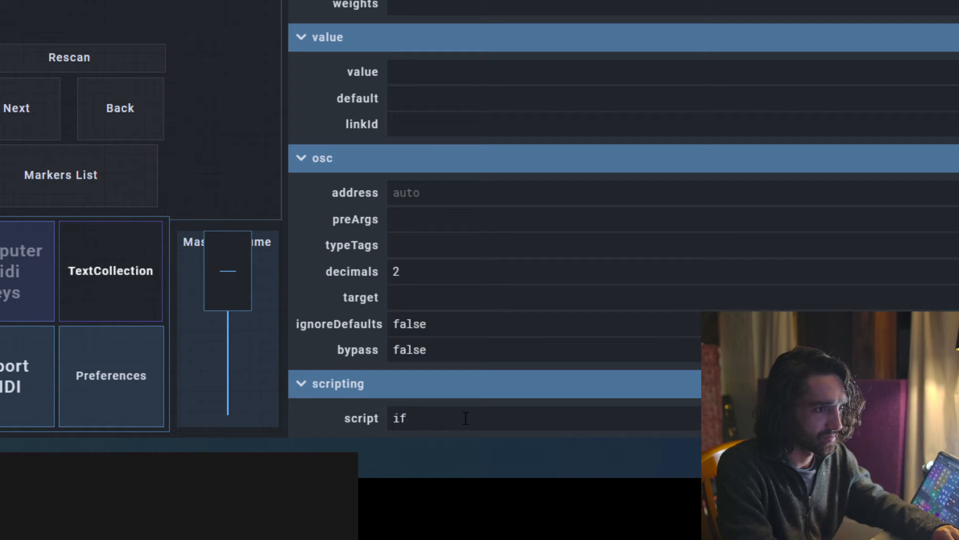
type(" (value ==")
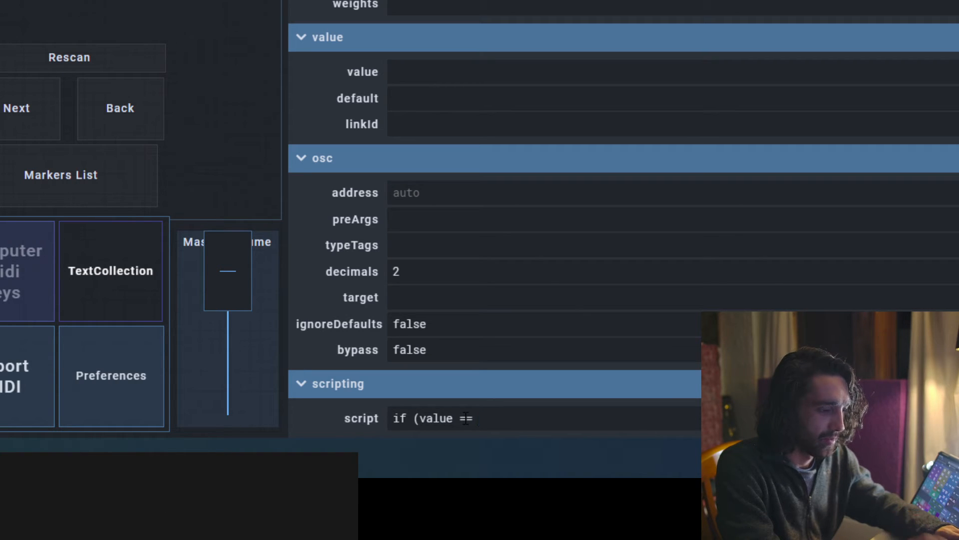
type("\"uti")
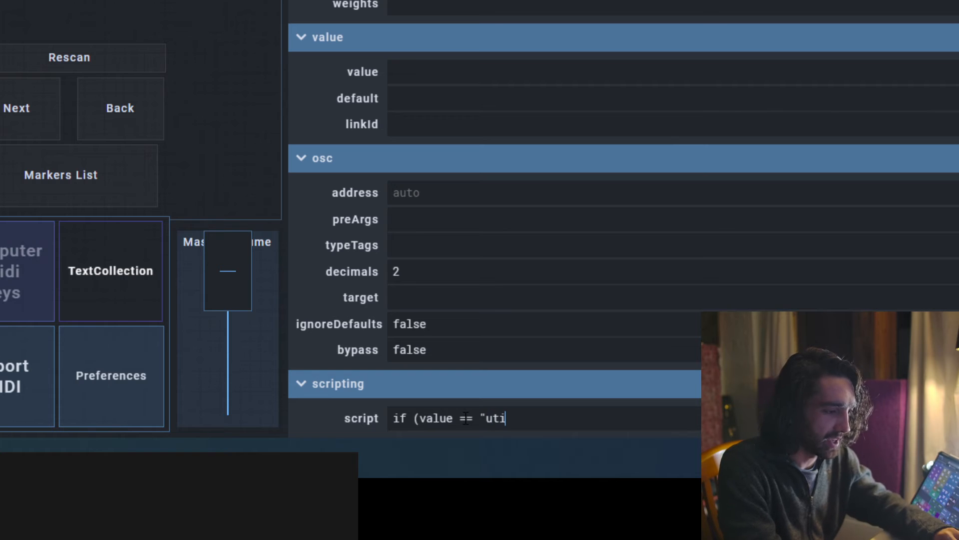
key("BackSpace")
type("Uti\"")
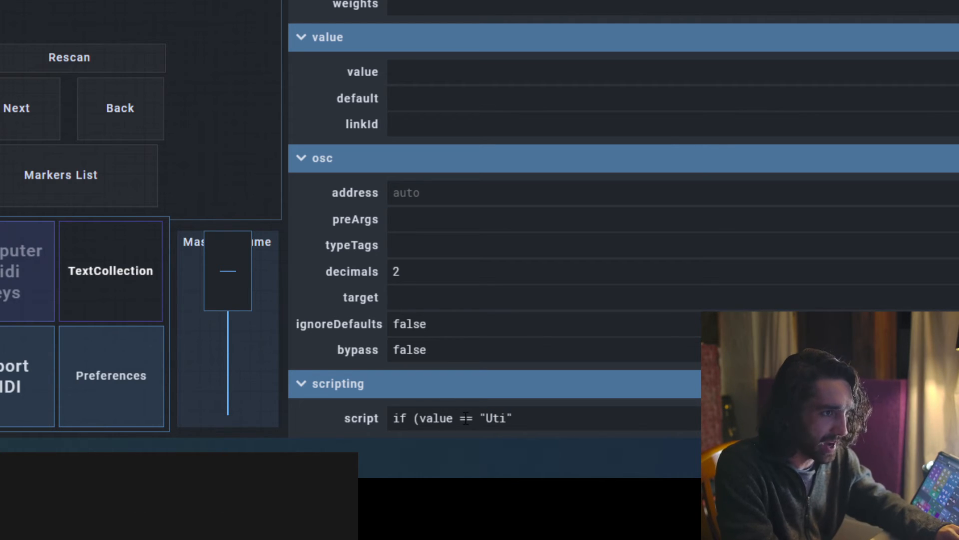
type(")")
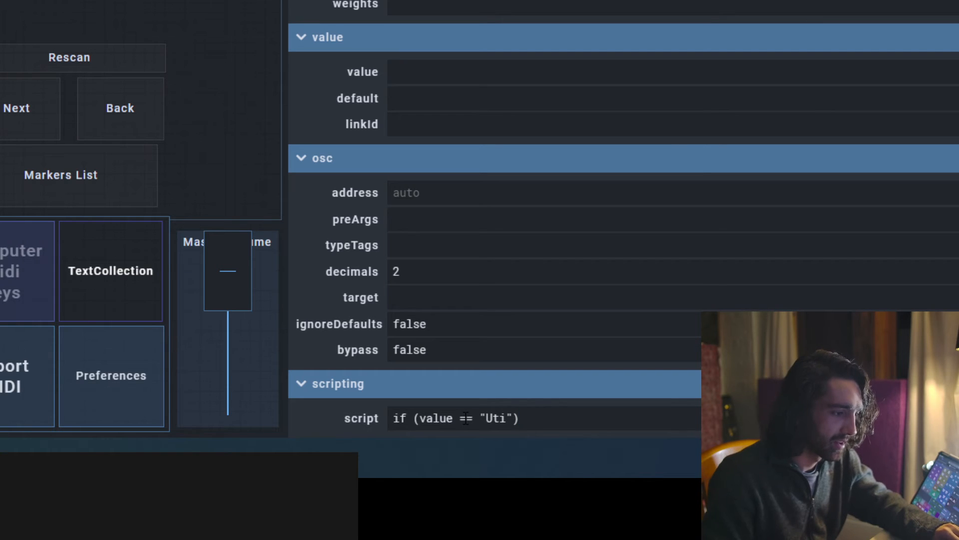
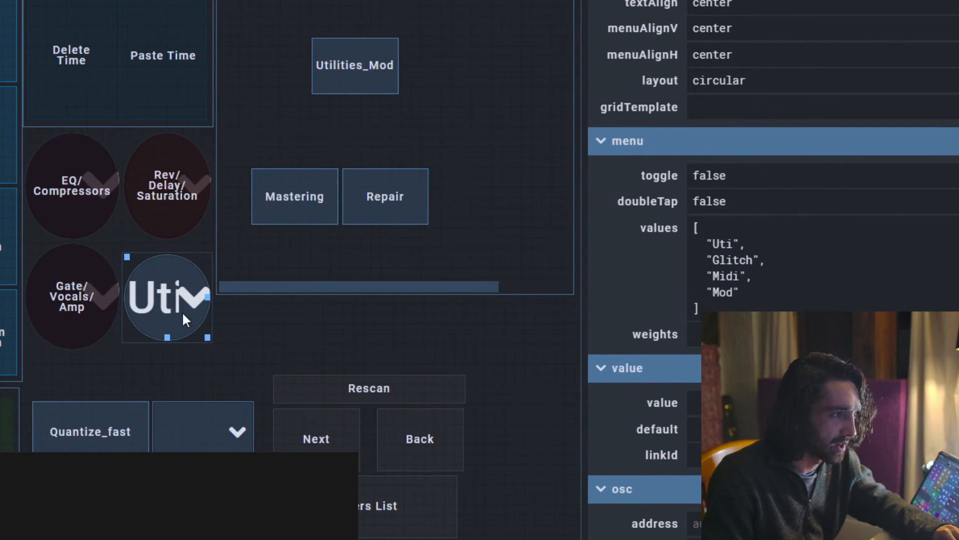
Try out the circular menu, and open the script's if block with "{" followed by a new line.
left_click_drag(182, 311, 28, 205)
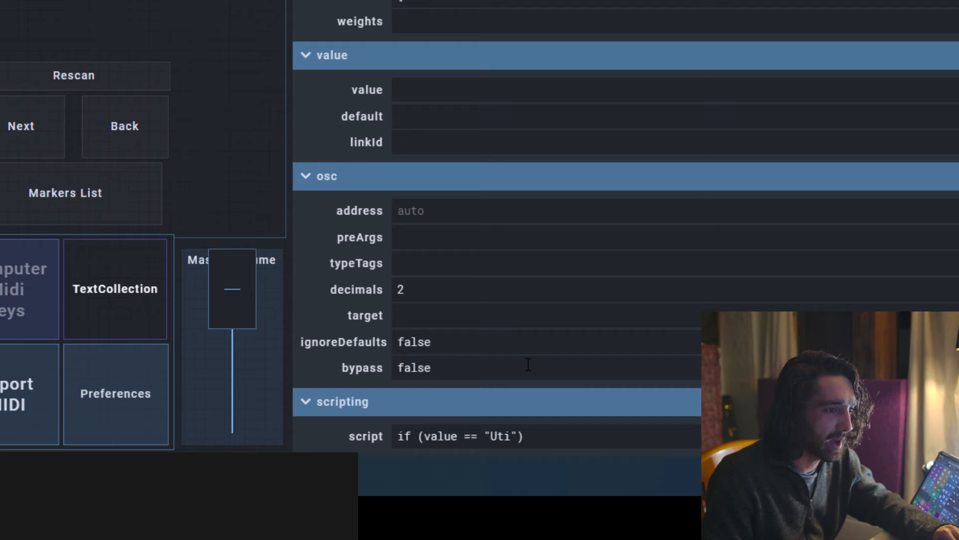
left_click(554, 430)
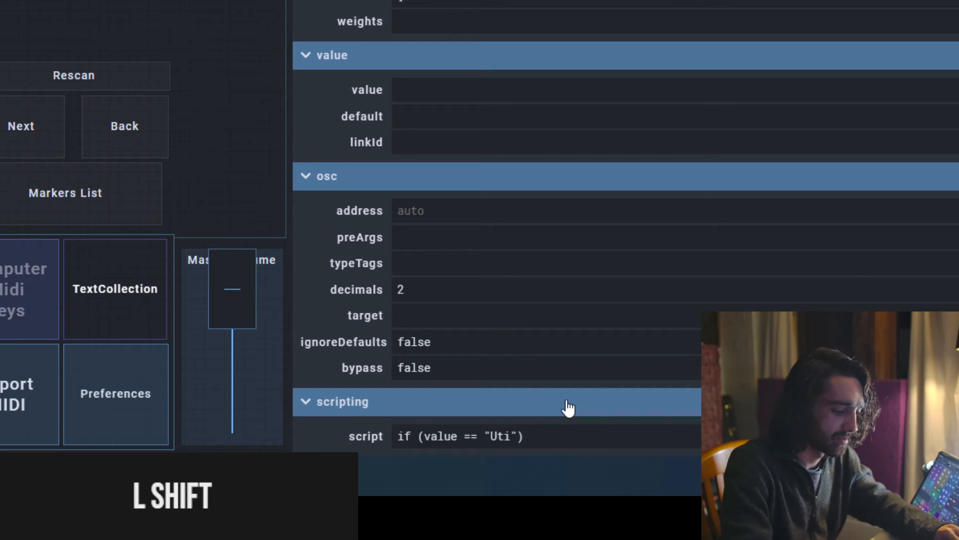
type("{")
key("shift+Return")
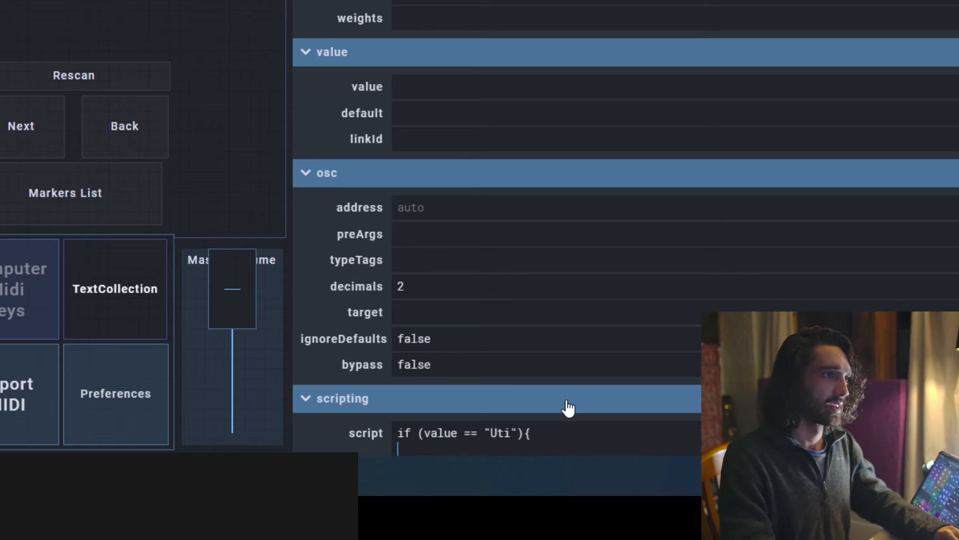
Add the line set('Utilities_Mod',1) inside the script's if block, followed by a new line.
type("set")
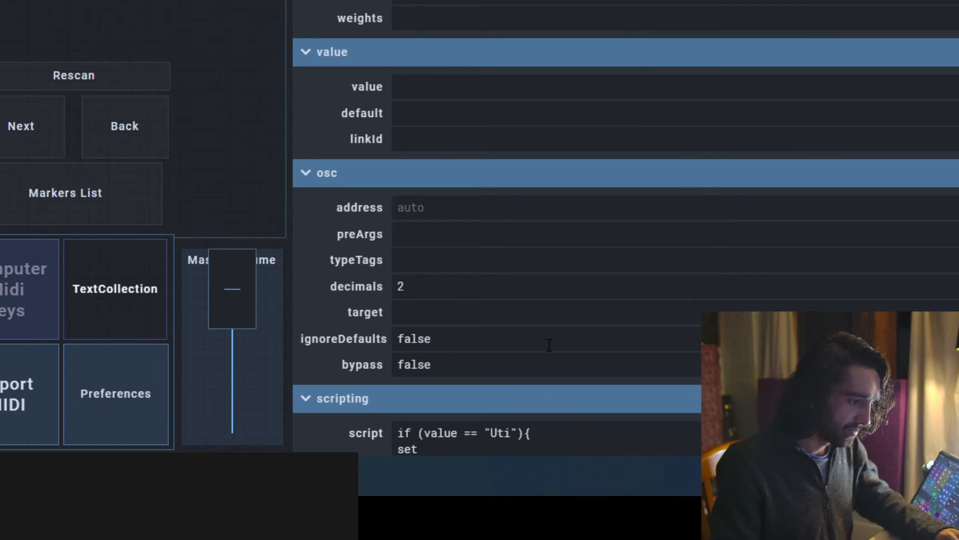
type("(")
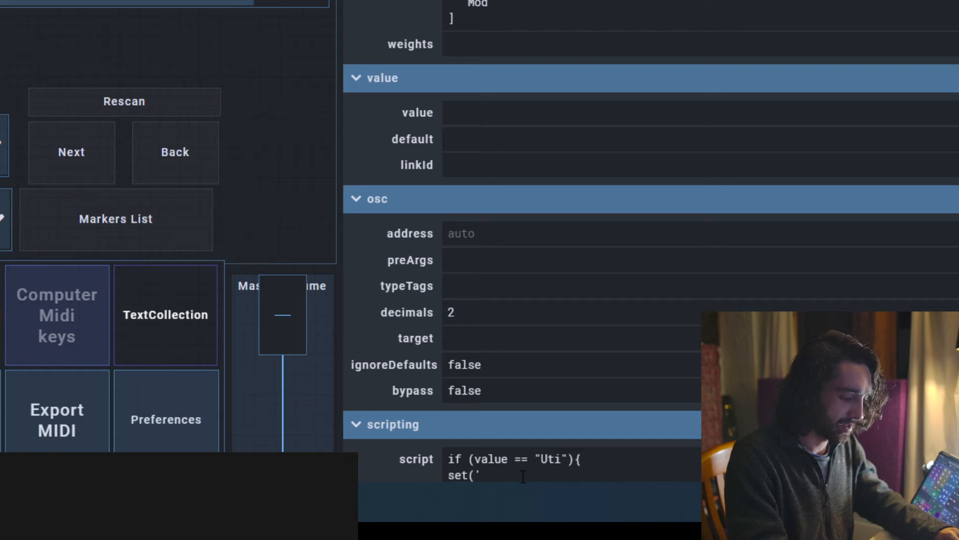
type("Utiliti")
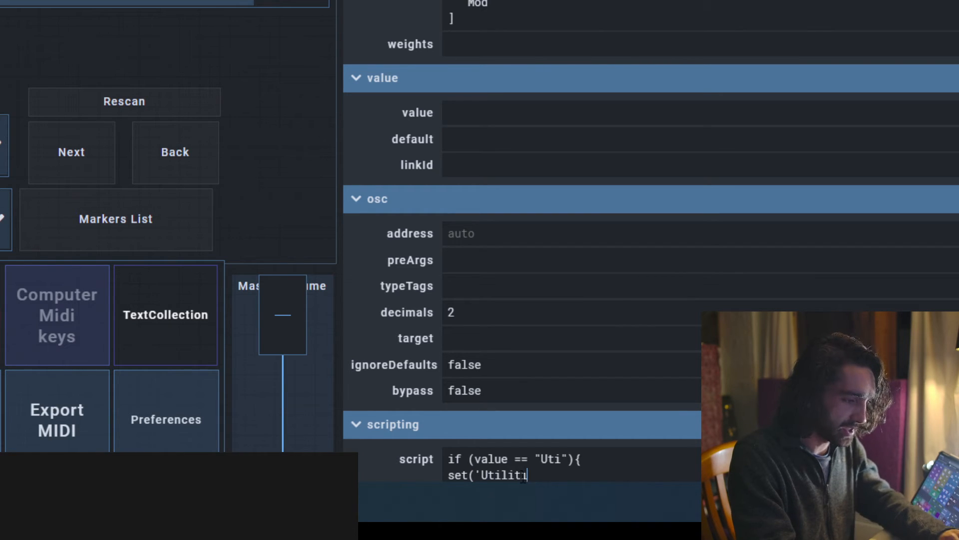
type("es_Mod")
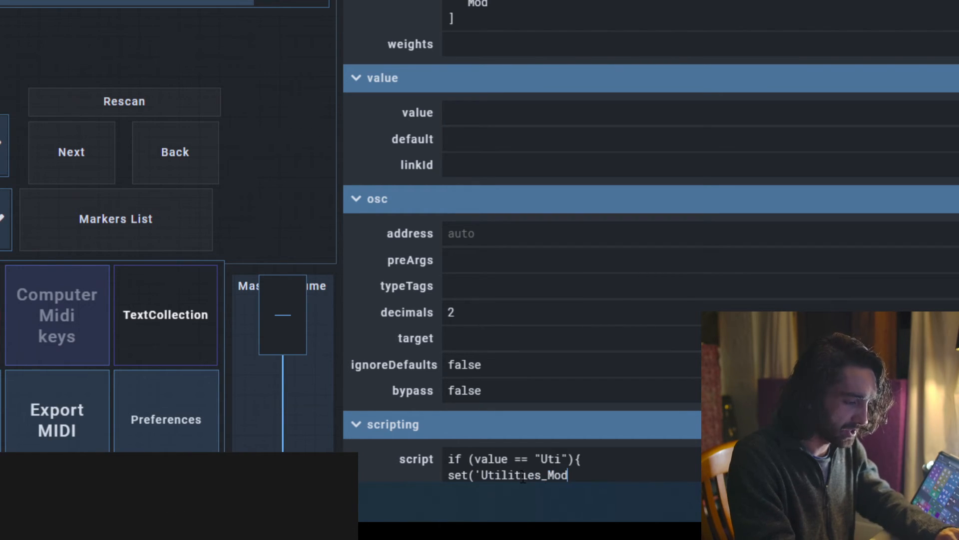
key("shift")
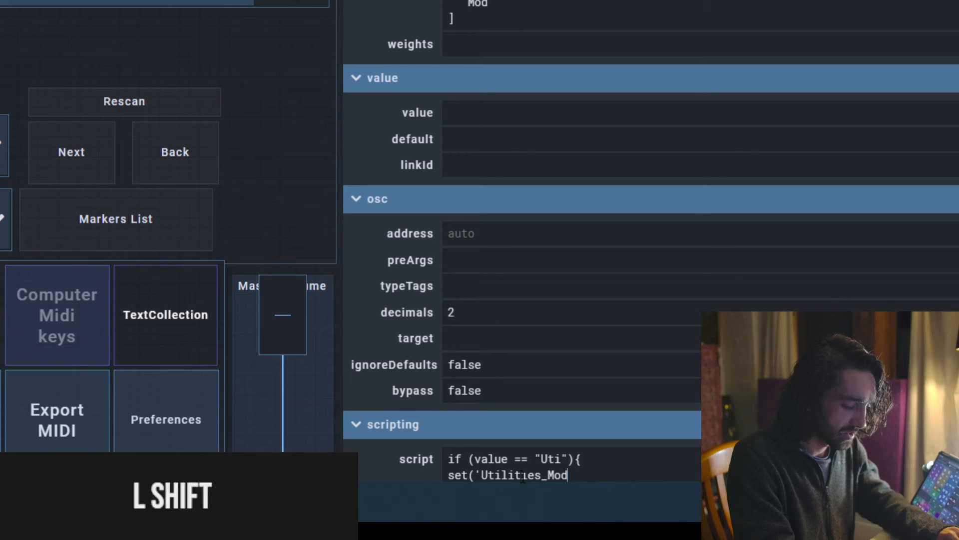
type("\"")
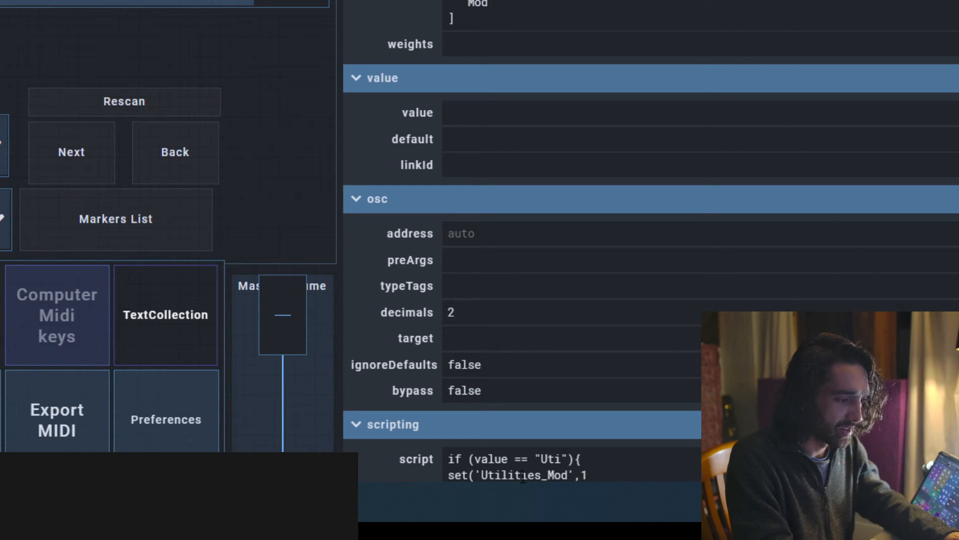
key("BackSpace")
type("0")
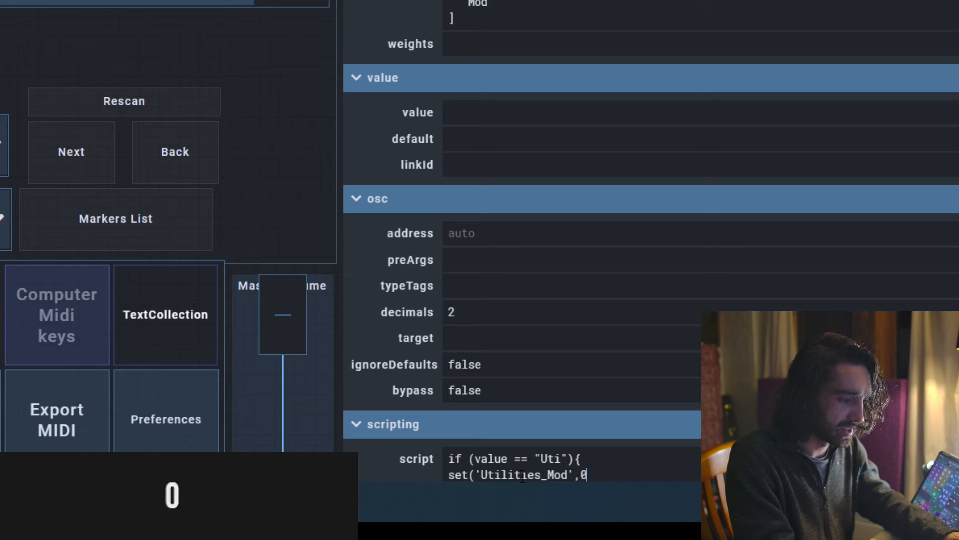
key("BackSpace")
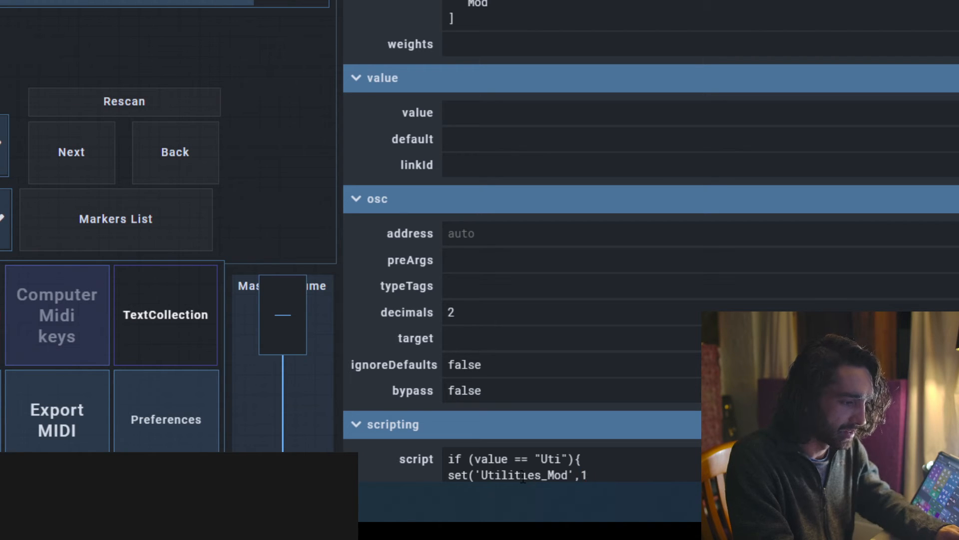
key("shift")
type("1)")
key("Return")
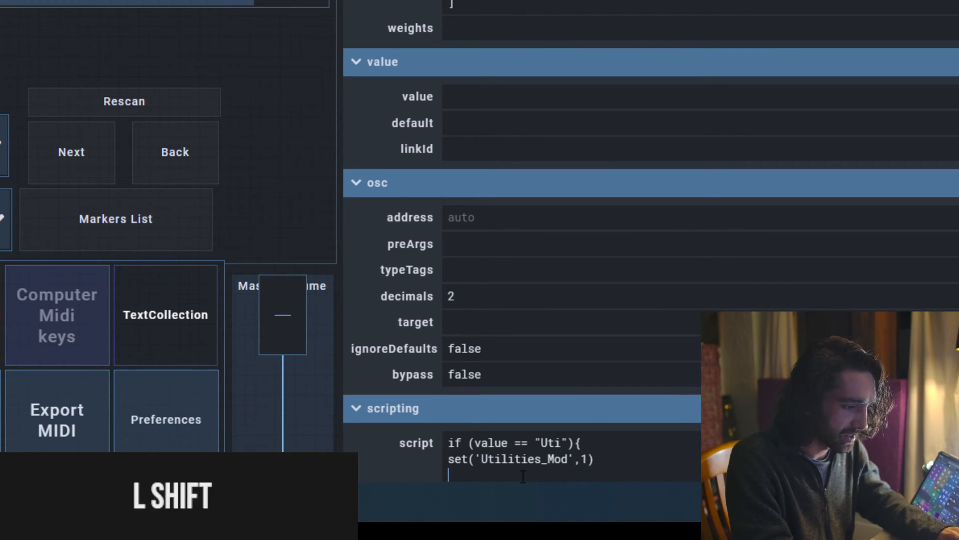
Add the line set('Utilities',1) to the script's if block and close the block with "}" on its own line.
type("set(")
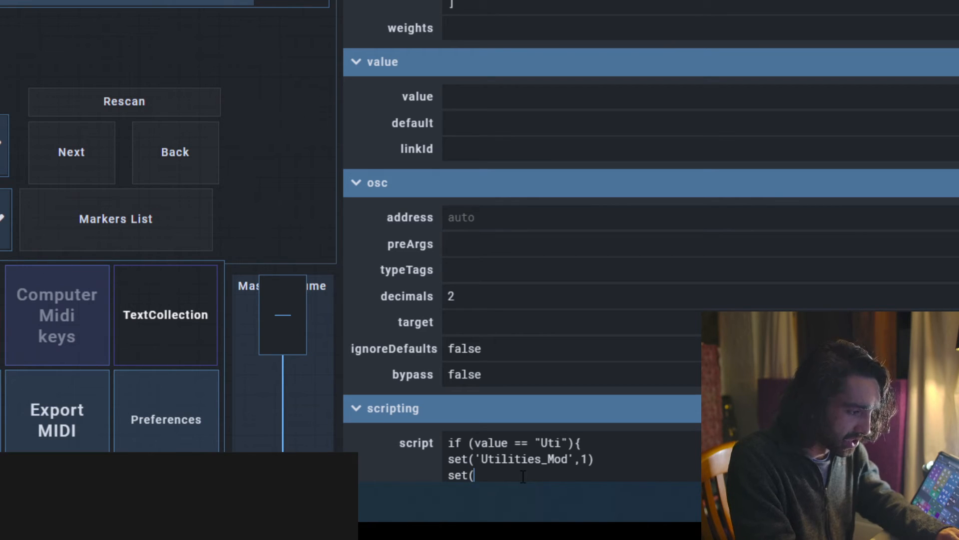
type("'Utilities")
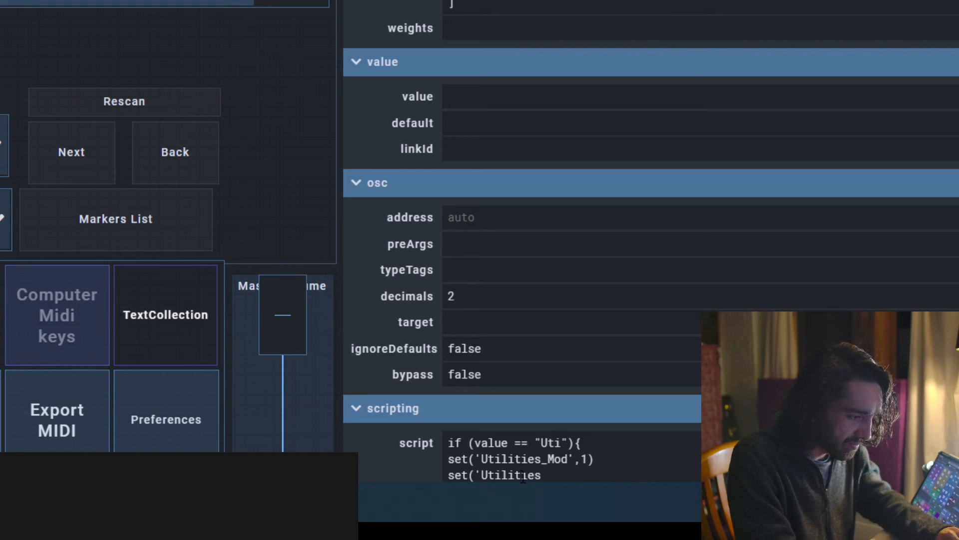
type("',")
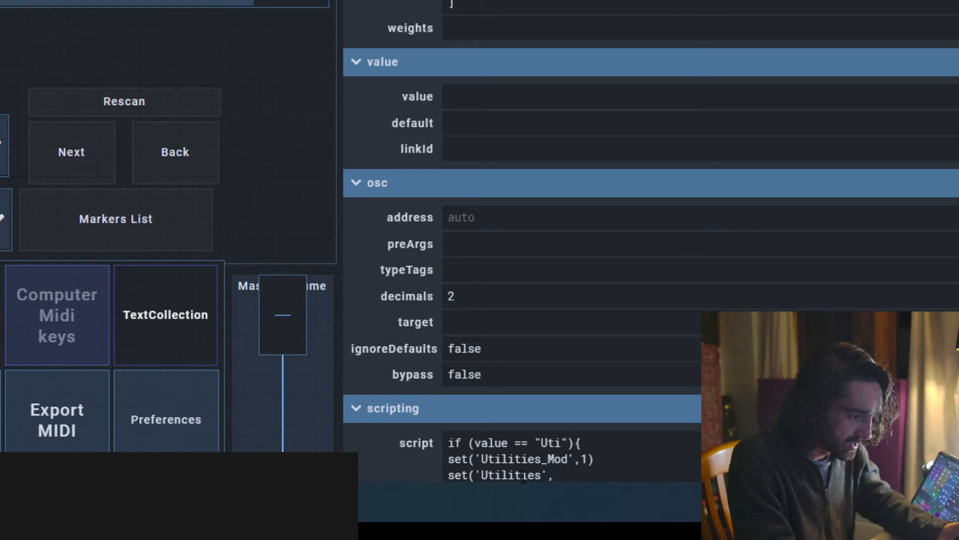
type("1)")
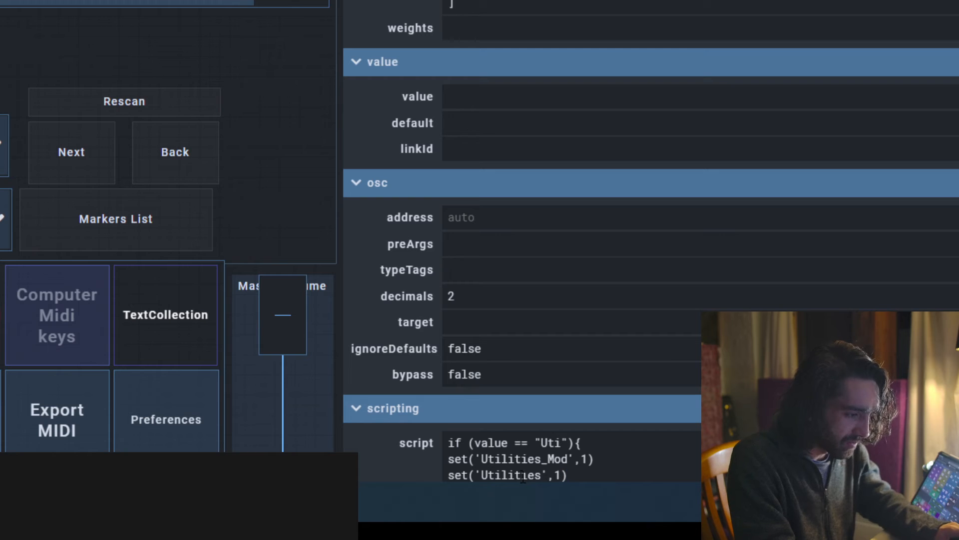
key("shift+Return")
type("}")
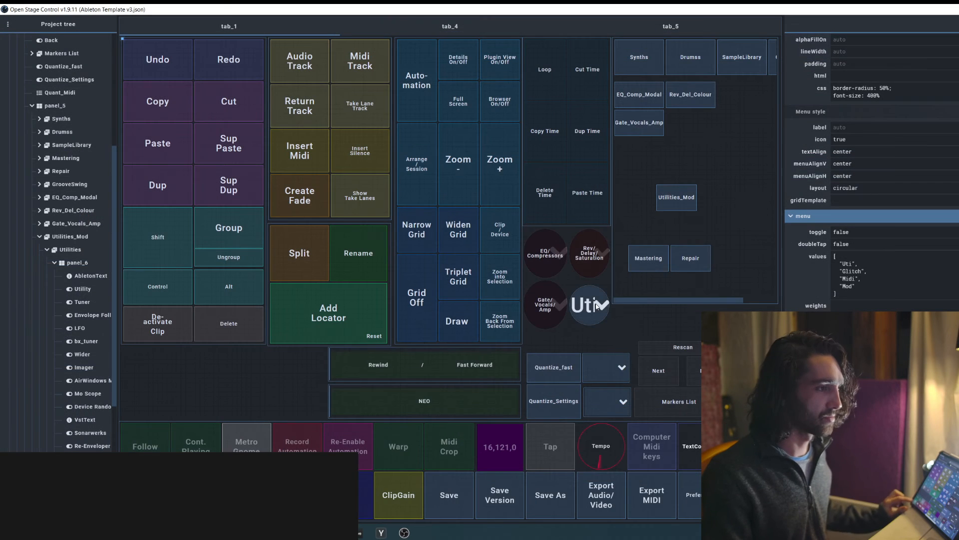
Pick Uti in the circular menu to test the script, select the Utility button in the modal and close the modal.
left_click(597, 306)
left_click_drag(597, 306, 538, 265)
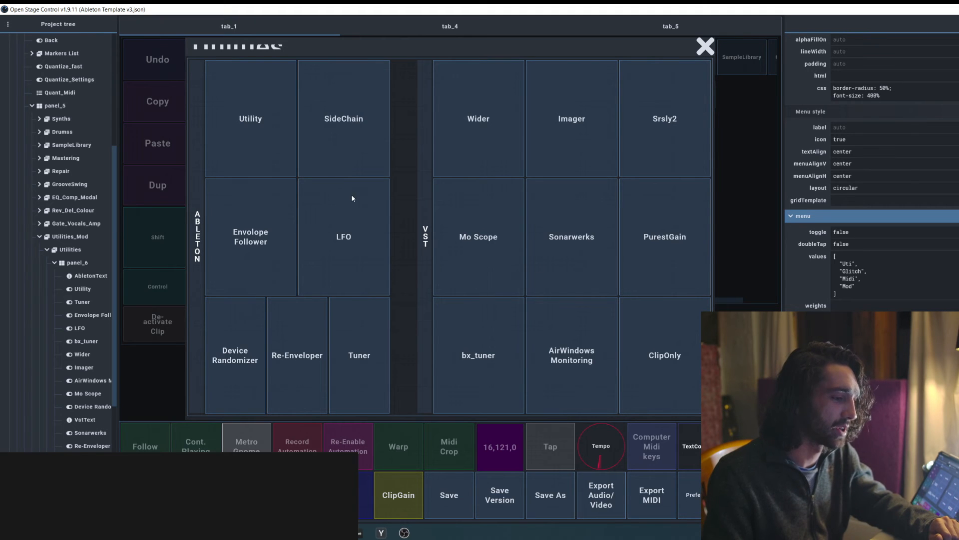
left_click(261, 148)
key("Escape")
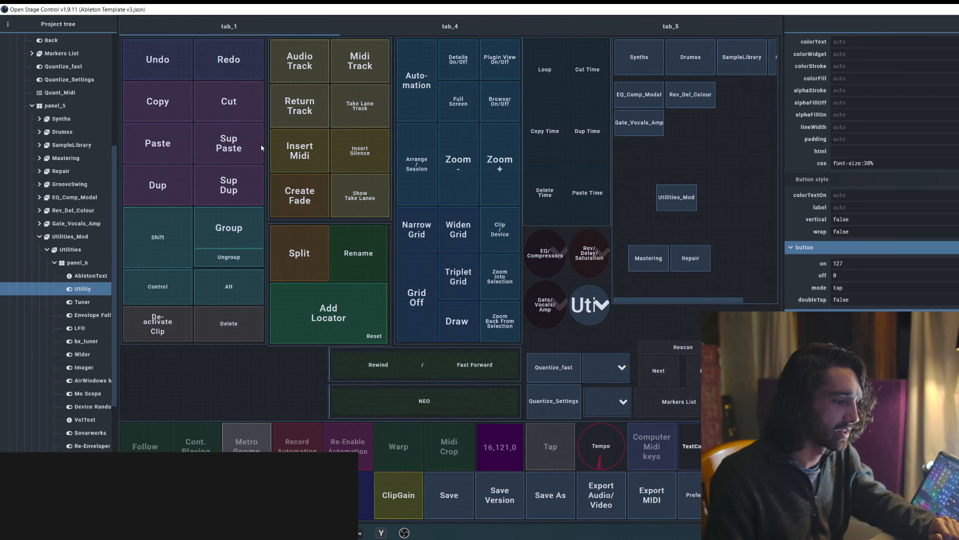
Select the circular Uti menu and collapse its value and osc property sections.
left_click(599, 309)
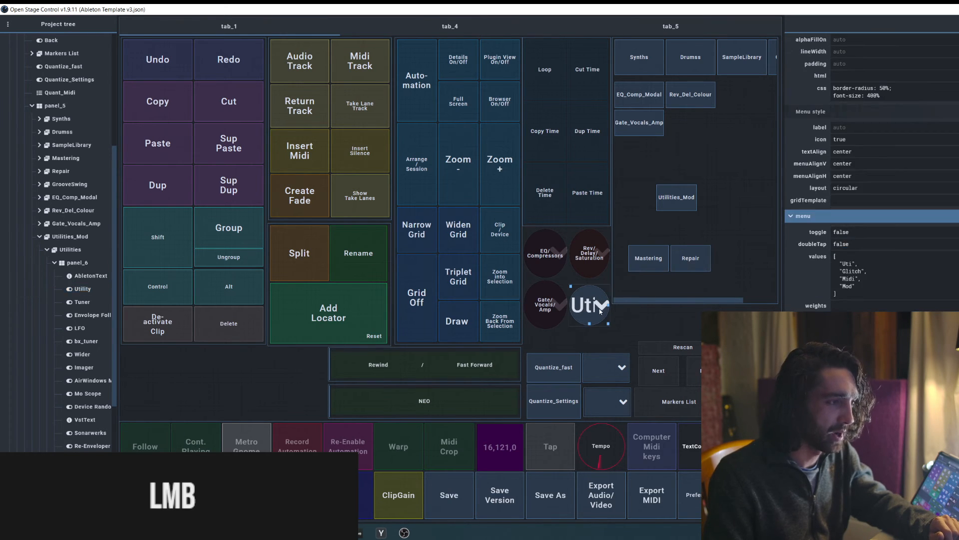
left_click(598, 304)
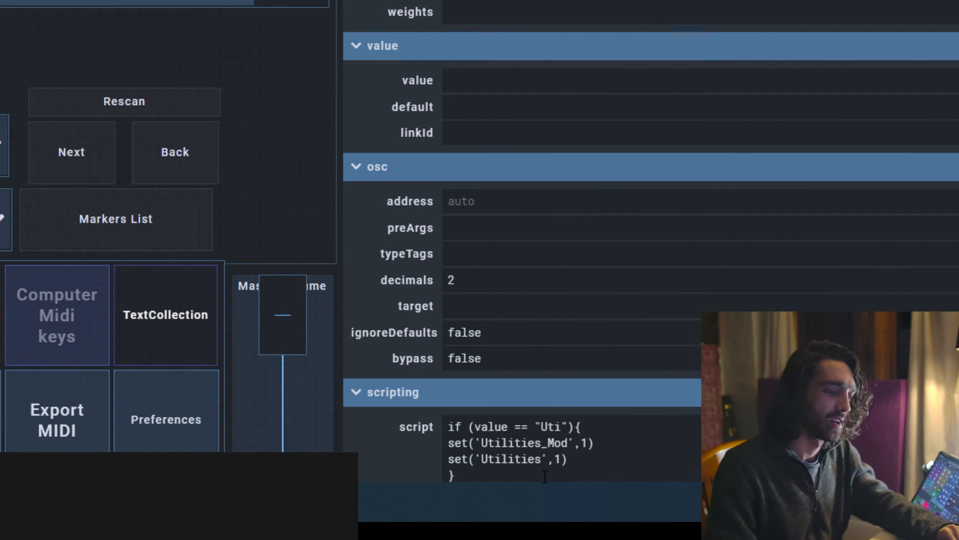
scroll(545, 476, "down", 1)
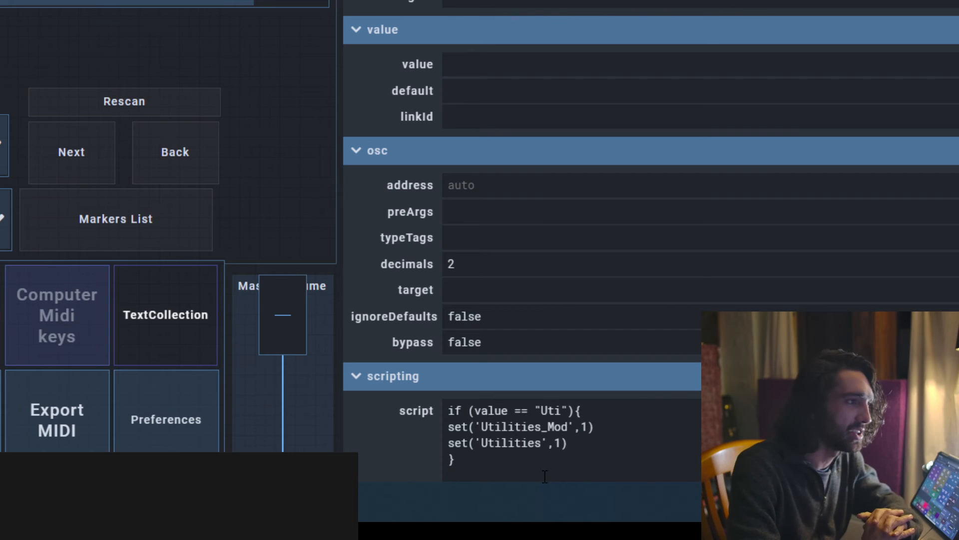
left_click(512, 293)
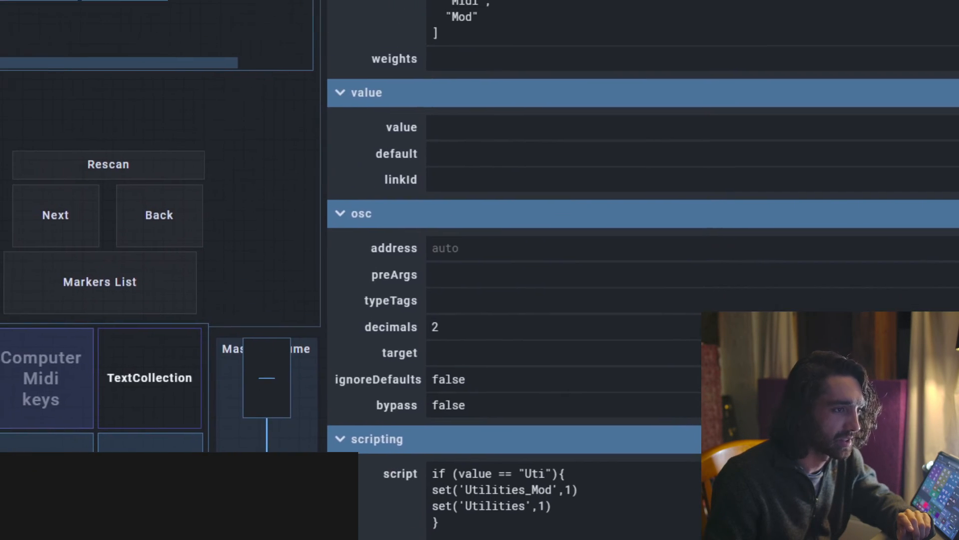
left_click(338, 100)
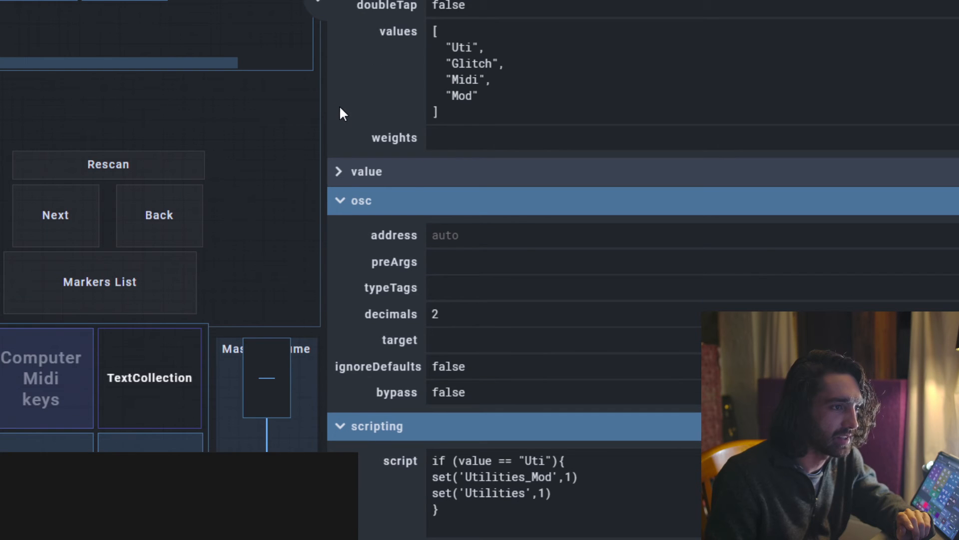
left_click(339, 200)
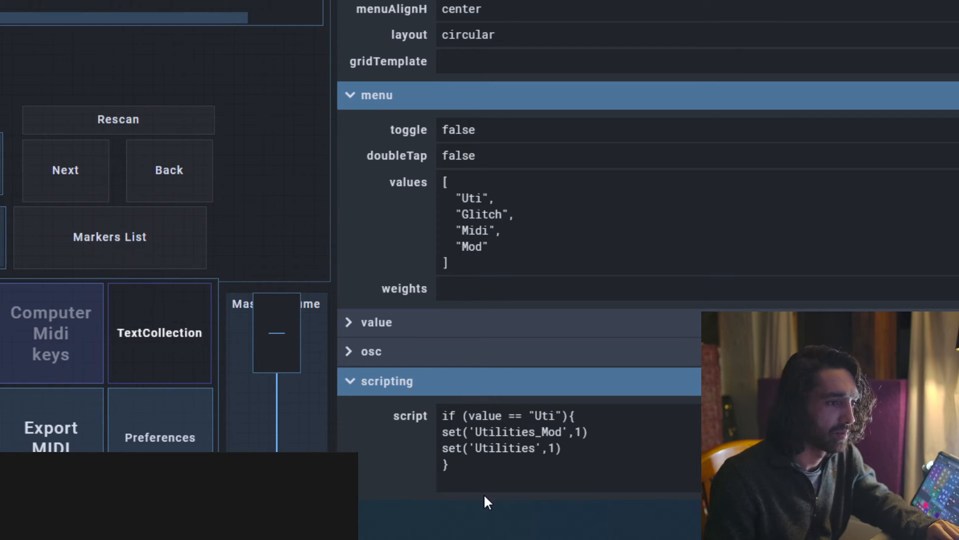
Add else on a new line after the script's Uti block, followed by a line break.
left_click(484, 478)
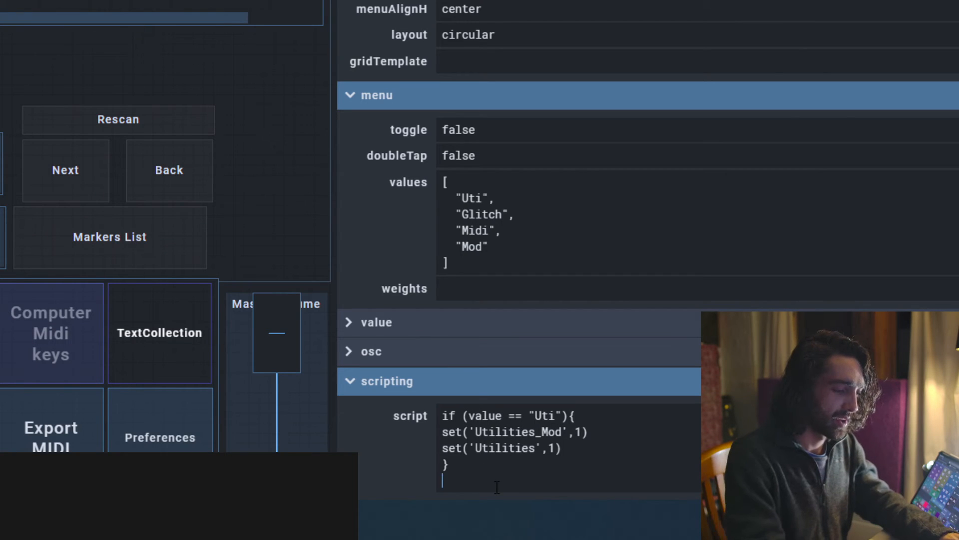
type("ls")
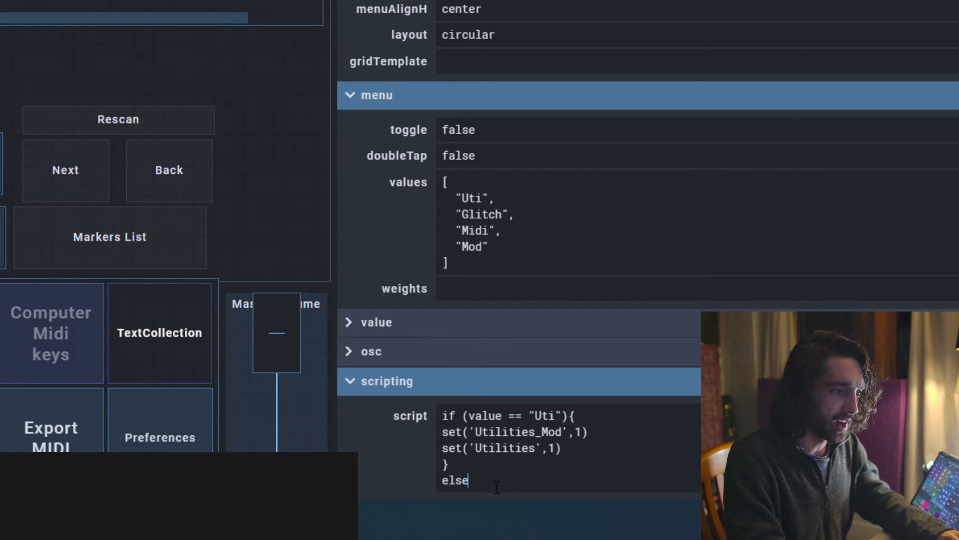
type("e")
key("shift")
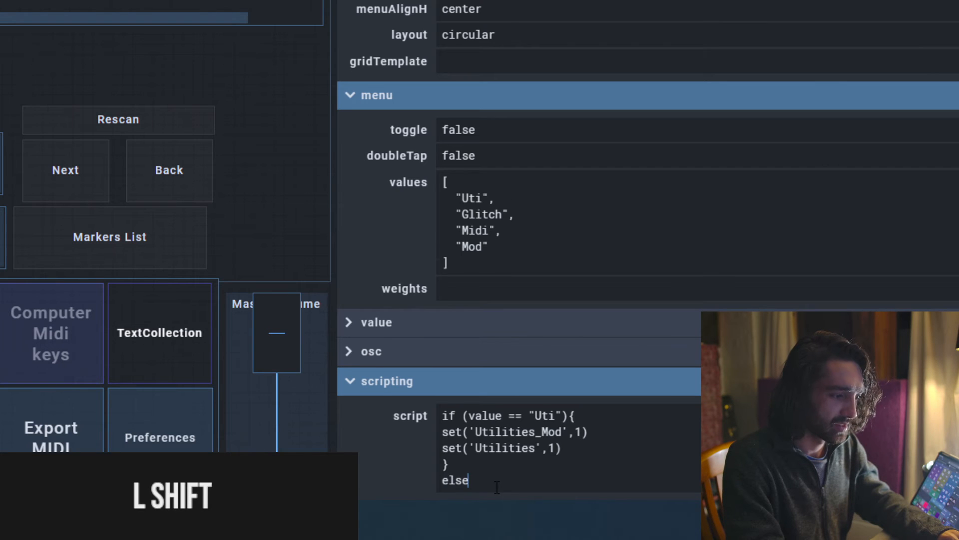
key("Return")
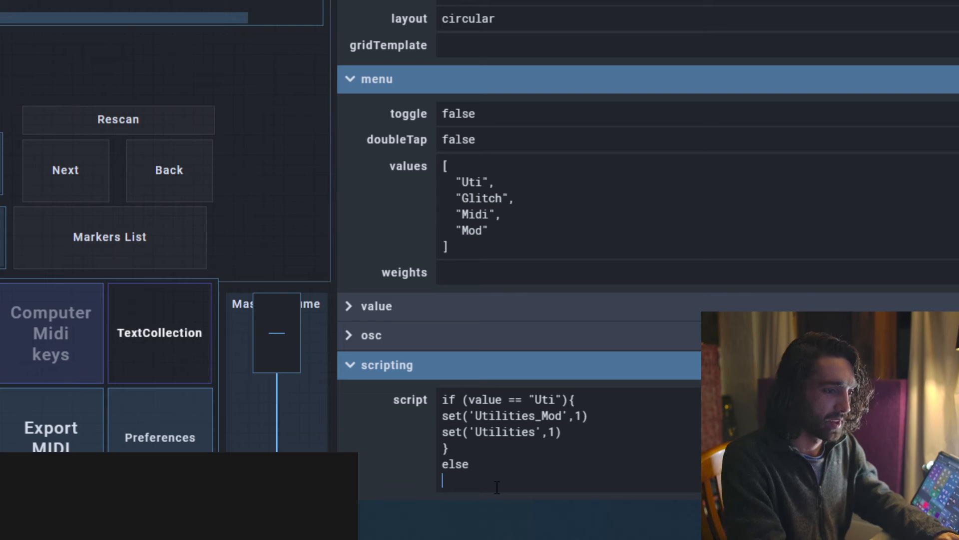
Write the condition if (value == "Glitch") on the line below else.
type("if")
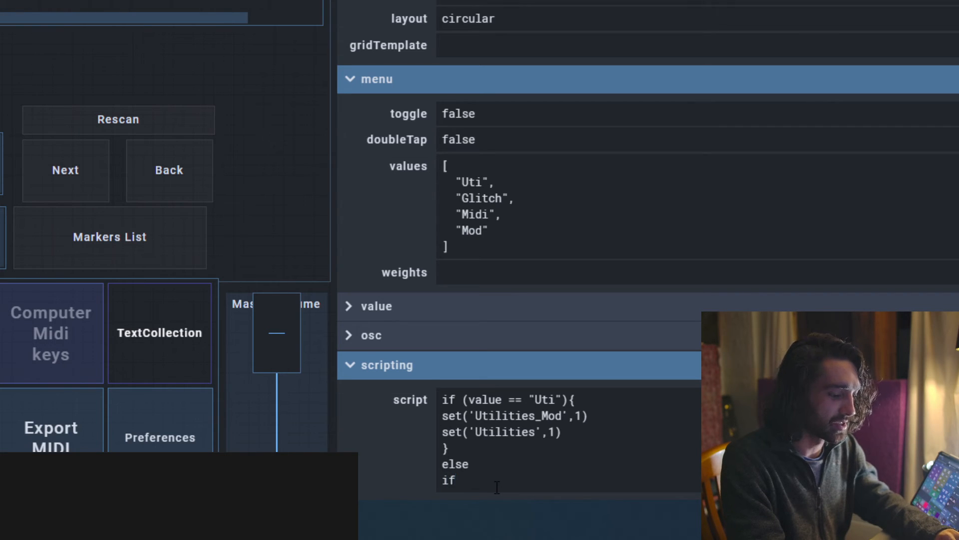
type(" (value")
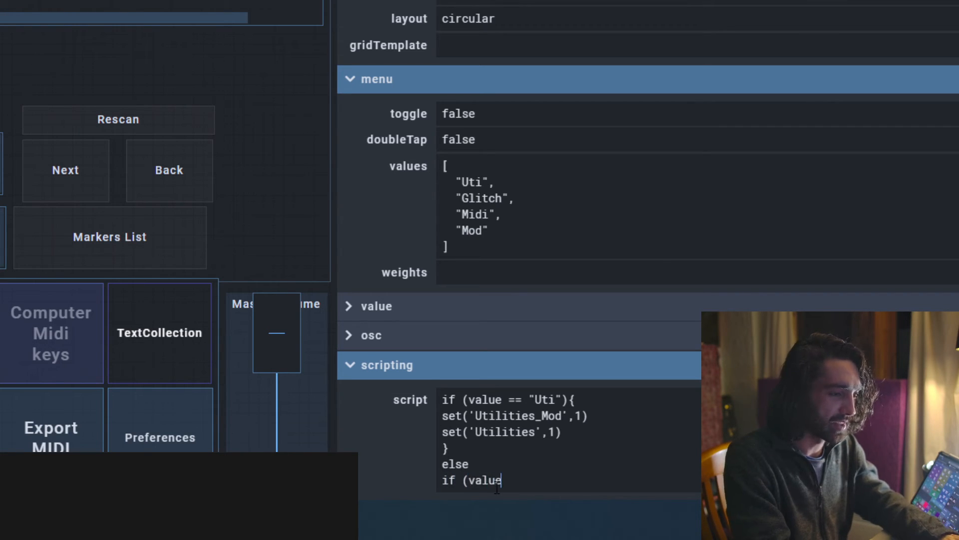
type(" == ")
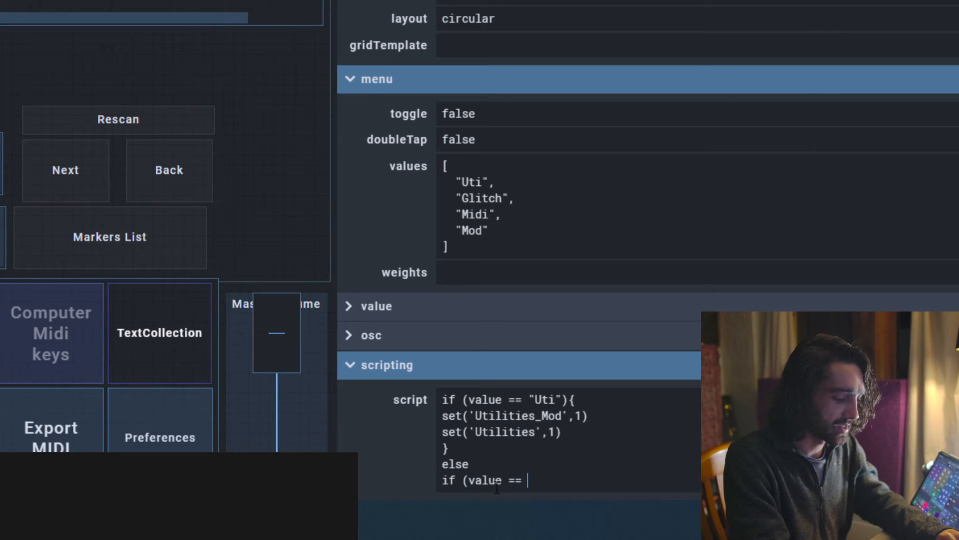
type("\"Gl")
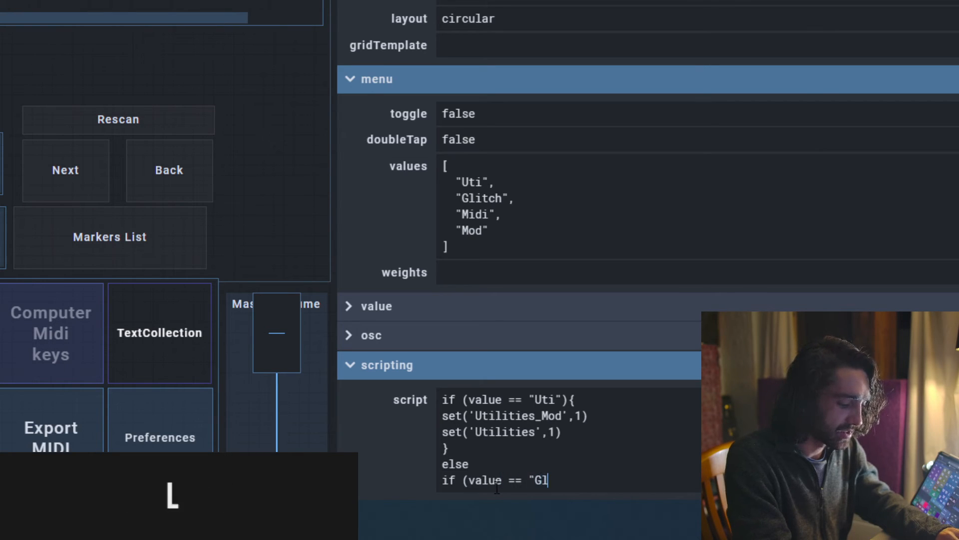
type("itch\"")
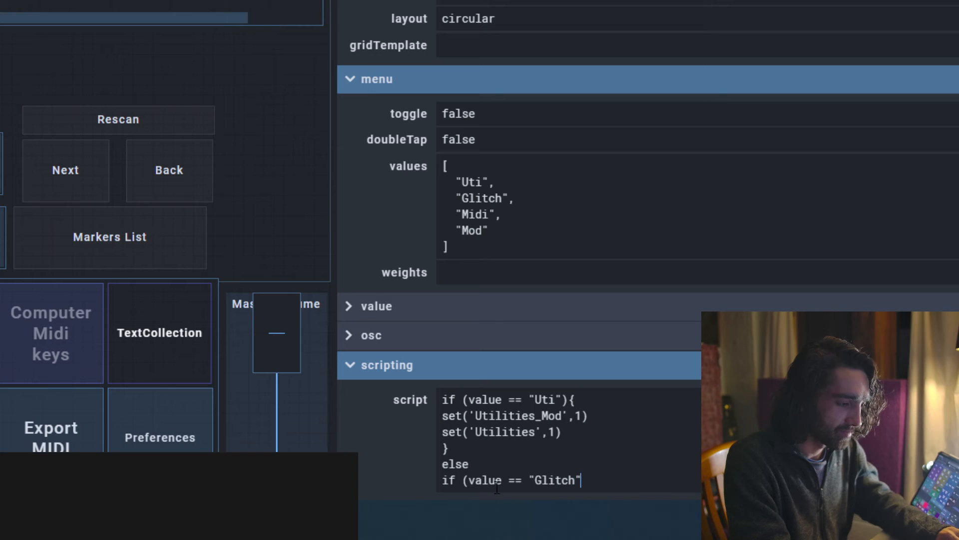
type(")")
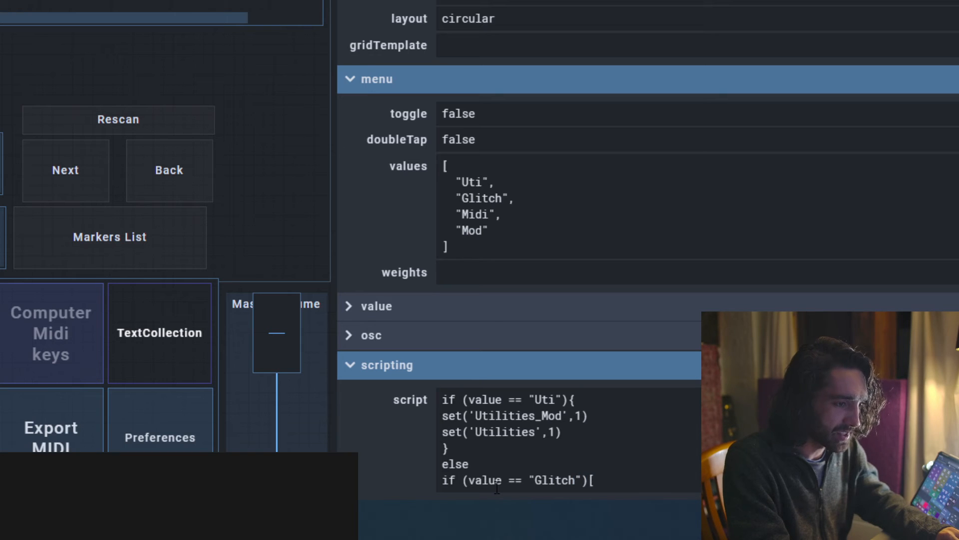
type("[")
key("BackSpace")
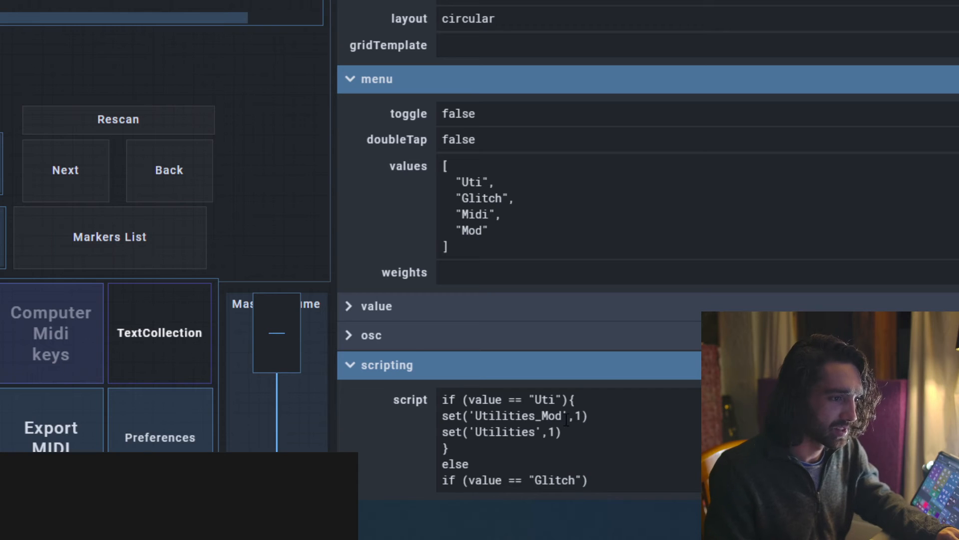
Copy the script from the Uti block's opening brace through the Glitch condition and paste it twice at the end.
left_click_drag(569, 399, 564, 437)
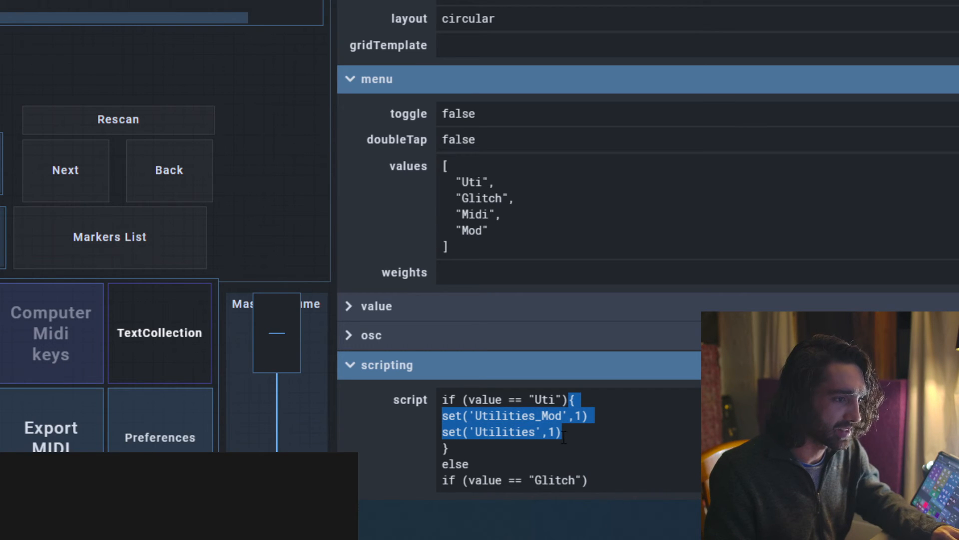
key("shift")
left_click(562, 452, "shift")
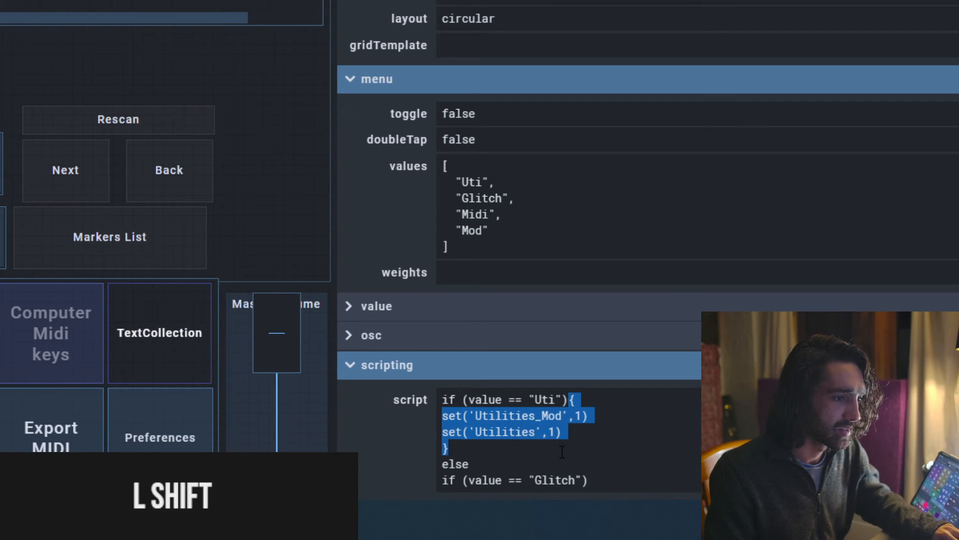
left_click(567, 469, "shift")
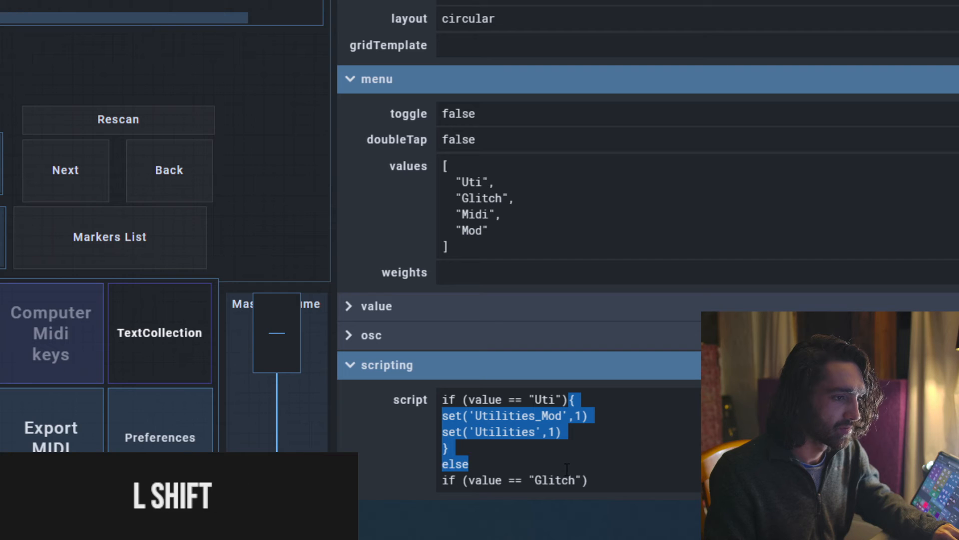
left_click(590, 481, "shift")
key("ctrl+c")
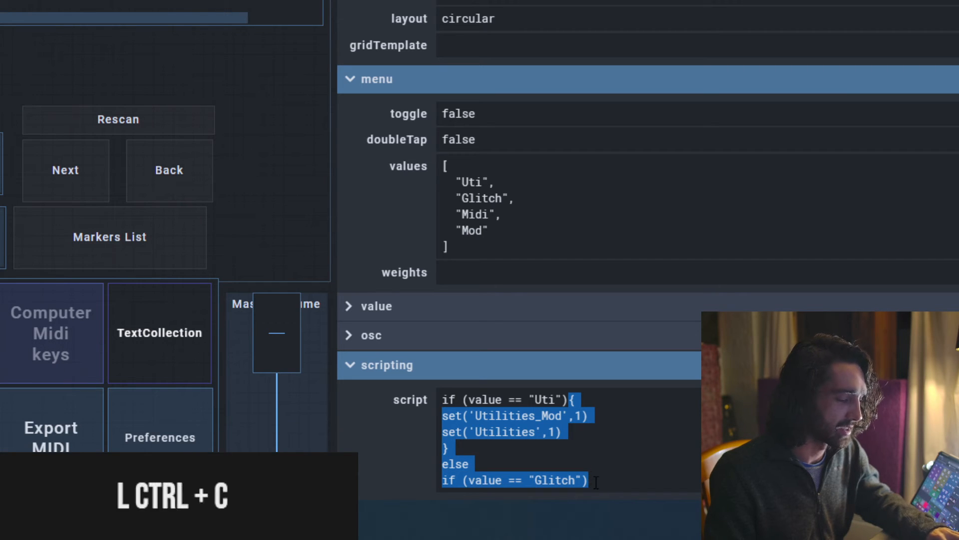
left_click(598, 477)
key("ctrl+v")
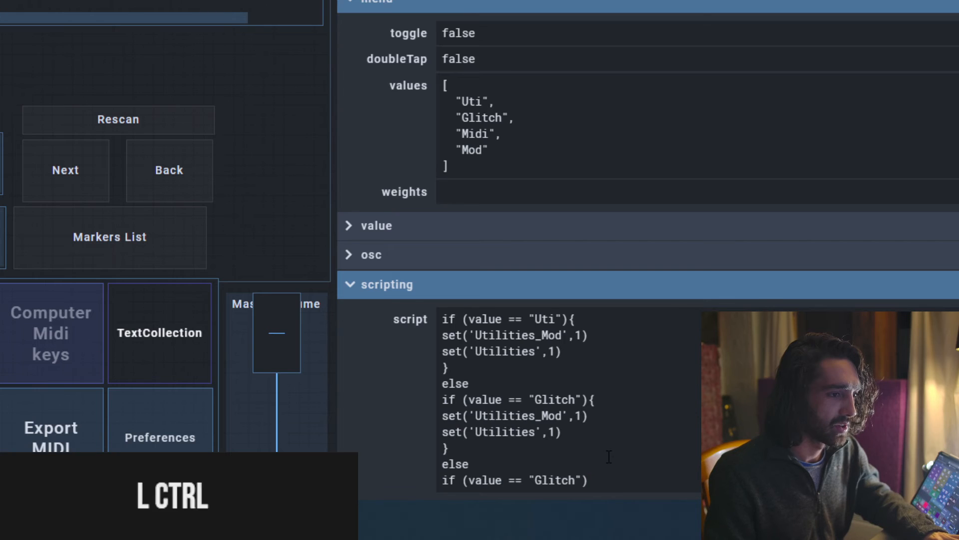
key("ctrl+v")
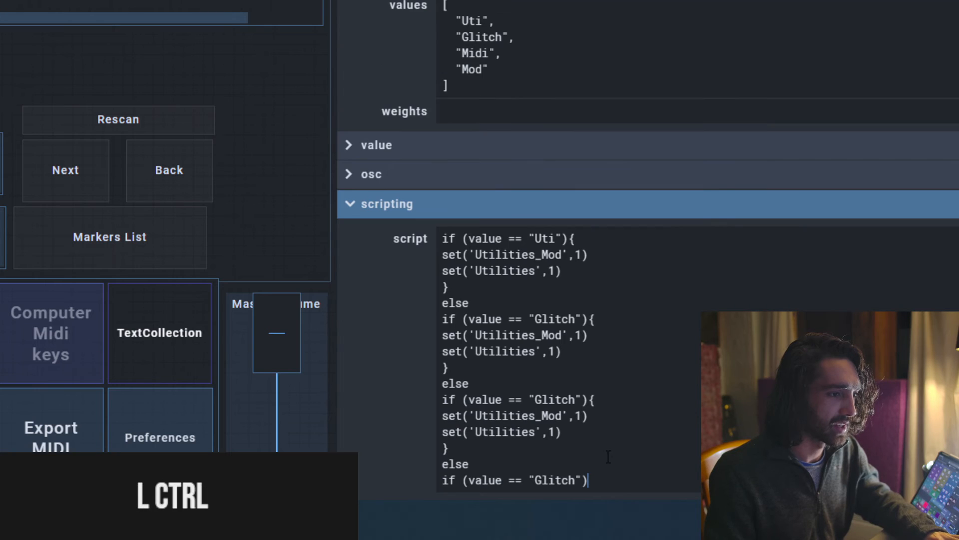
Insert a blank line before each else in the script to separate the blocks.
left_click(485, 301)
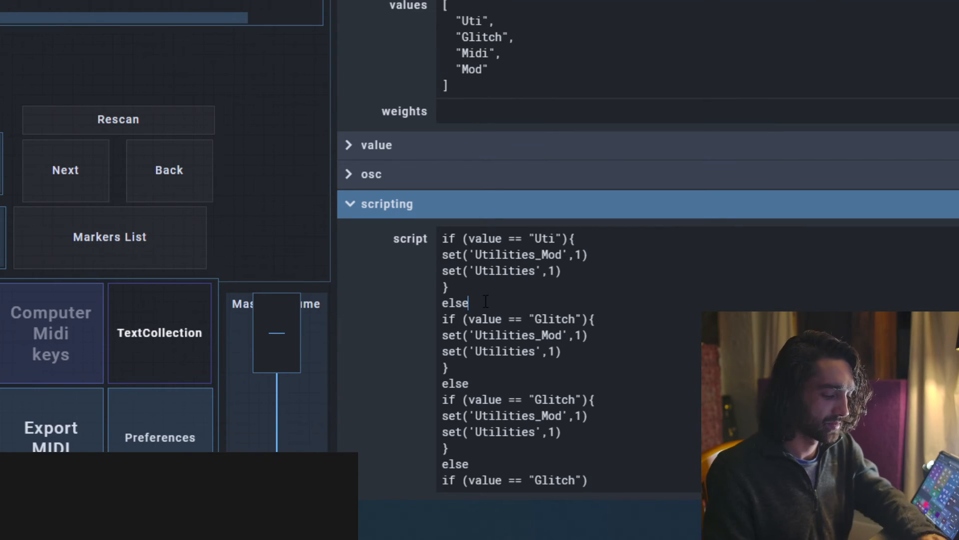
key("Up")
key("Return")
left_click(484, 373)
key("shift+Return")
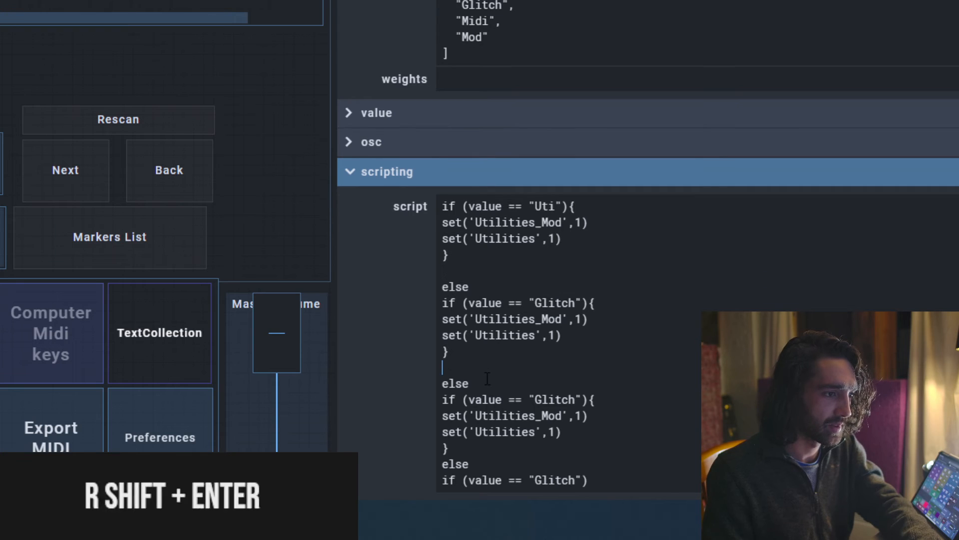
key("shift+Return")
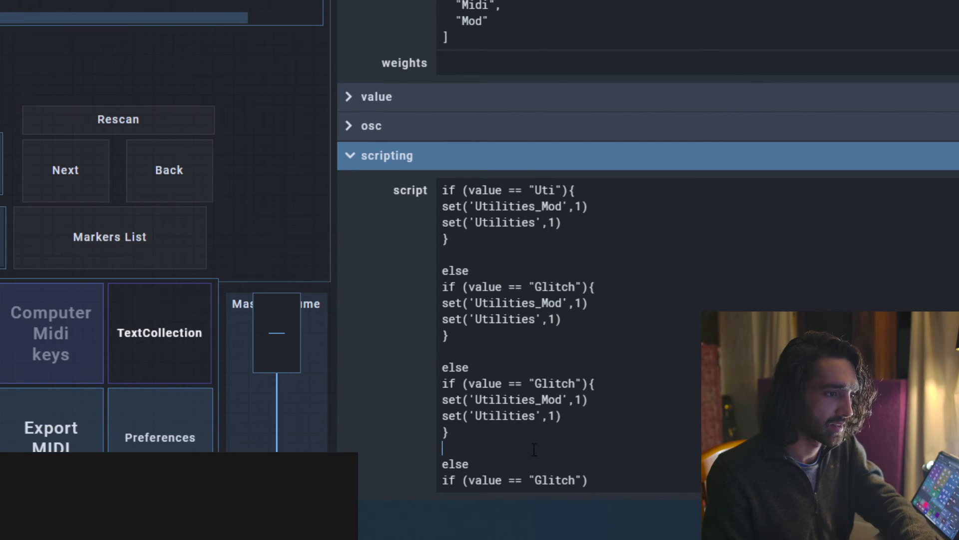
Complete the last Glitch condition with "{", a line break, and a copy of the preceding block's set lines and closing brace.
left_click(497, 433)
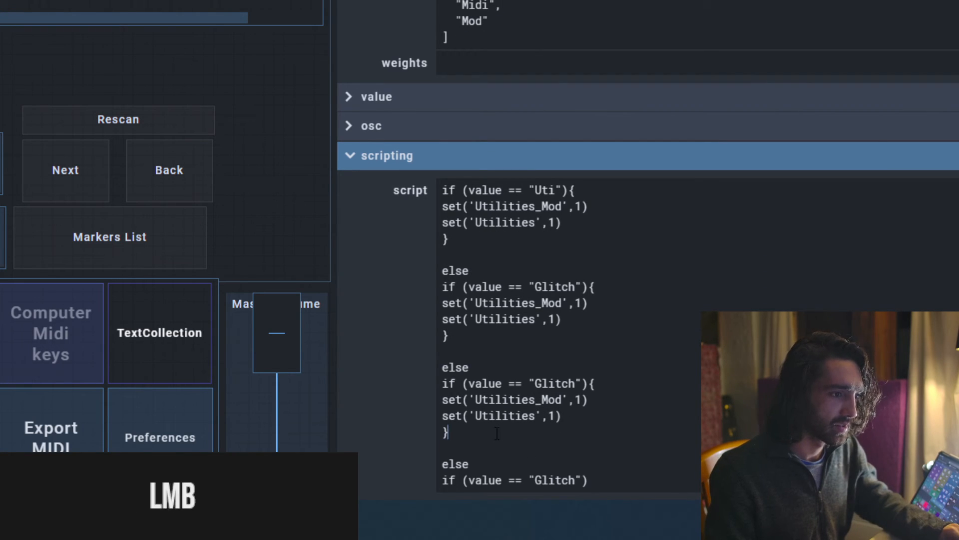
left_click_drag(497, 433, 433, 400)
key("ctrl+c")
left_click(621, 479)
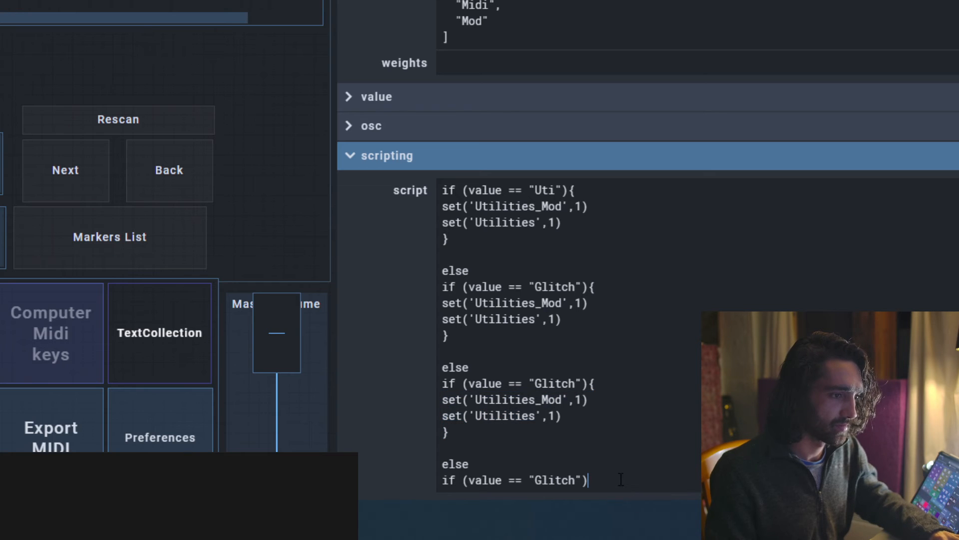
key("shift+Return")
key("BackSpace")
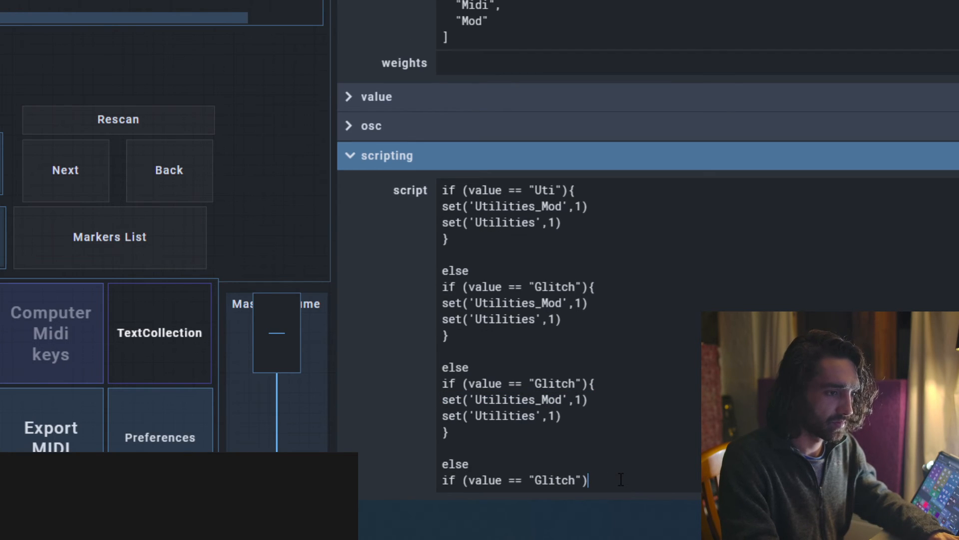
key("ctrl+v")
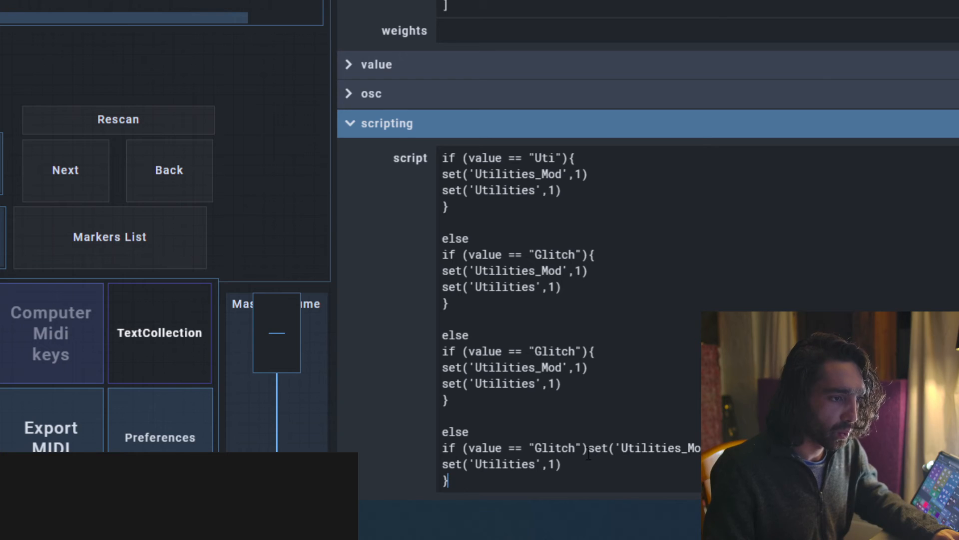
type("{")
key("Return")
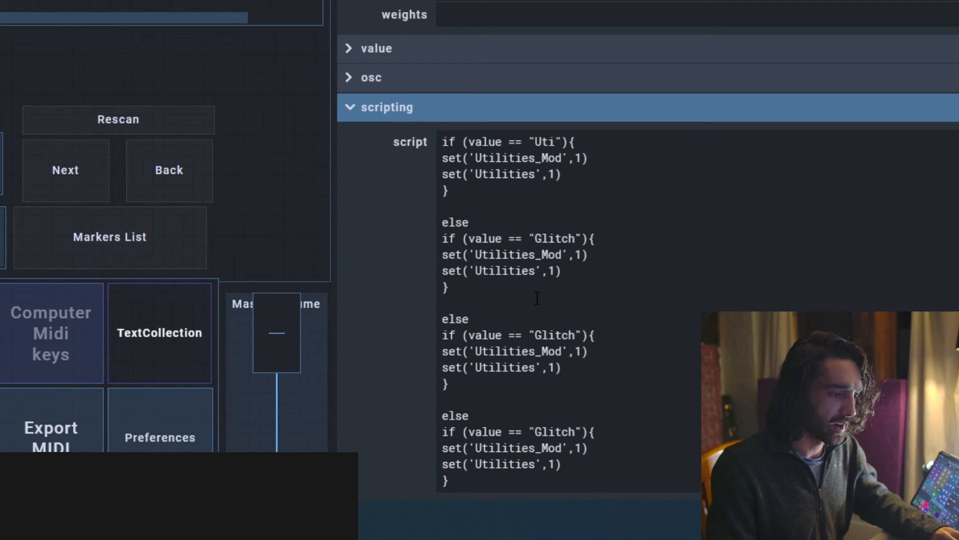
Replace the tab name Utilities with Glitch in the second set line of the first Glitch block.
left_click(575, 335)
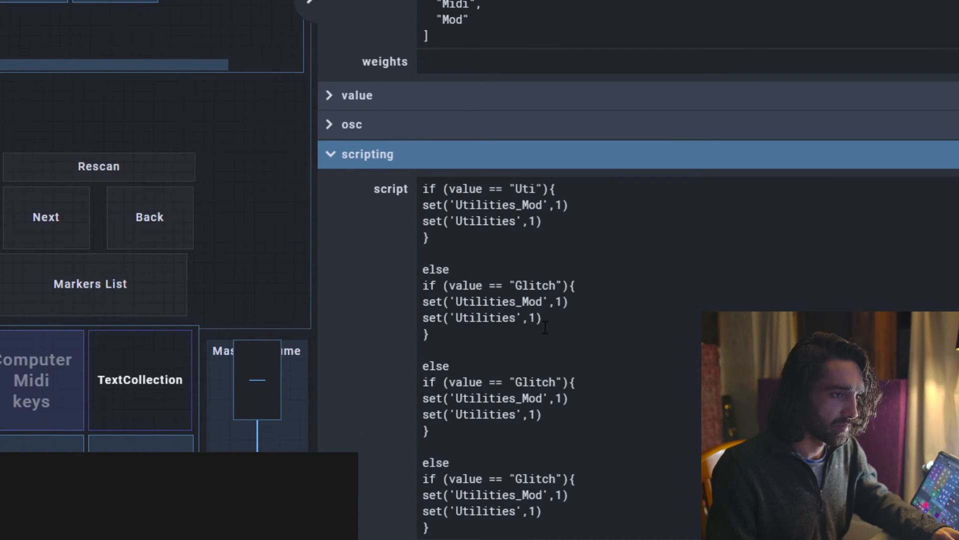
left_click_drag(545, 330, 399, 265)
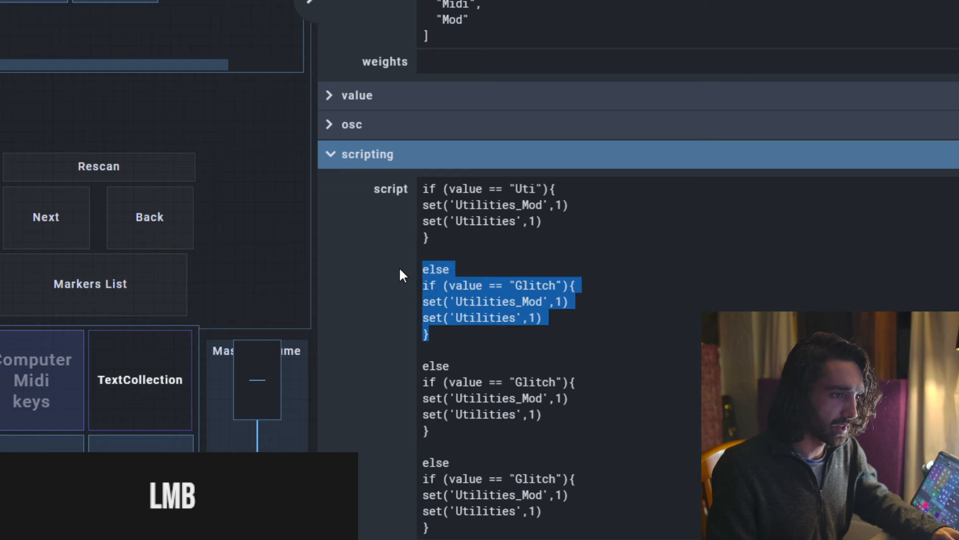
left_click(531, 299)
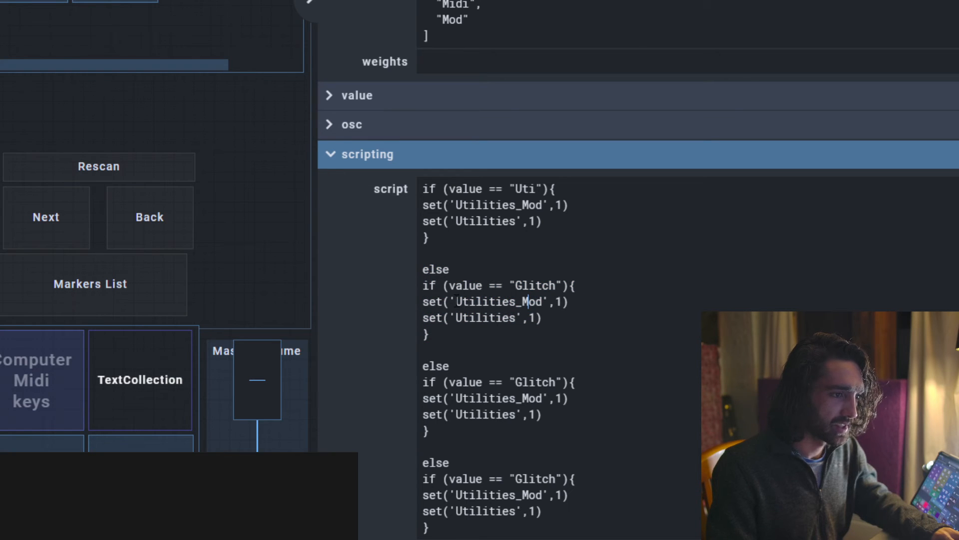
mouse_move(457, 302)
left_mouse_down()
mouse_move(530, 302)
mouse_move(543, 314)
mouse_move(455, 318)
left_mouse_up()
type("Glitch")
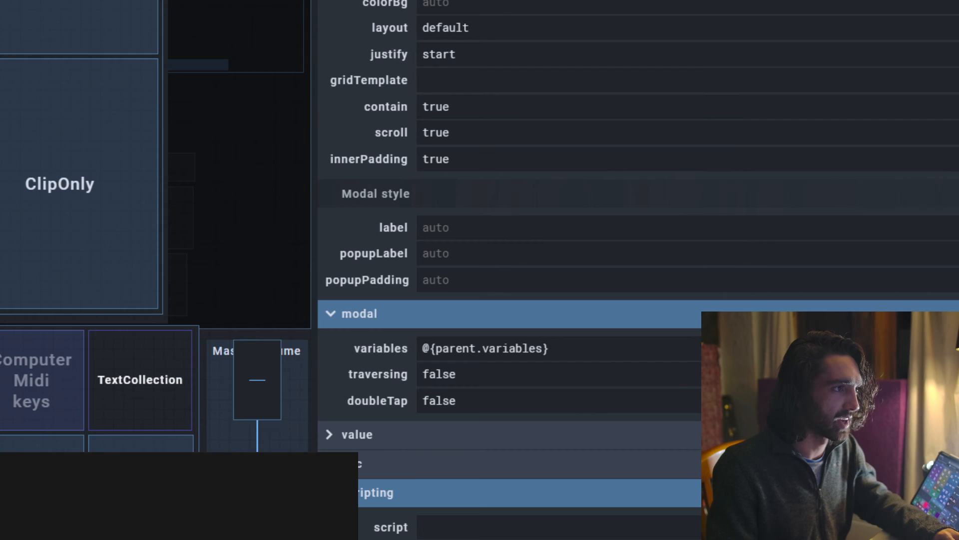
Check the tabs in the open modal, close it, and return to the circular dropdown's script.
key("Escape")
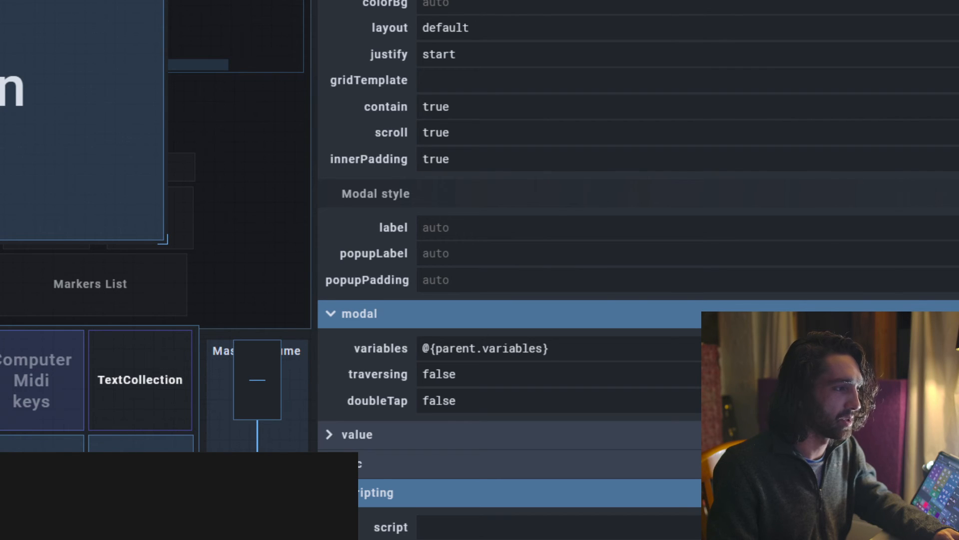
key("Escape")
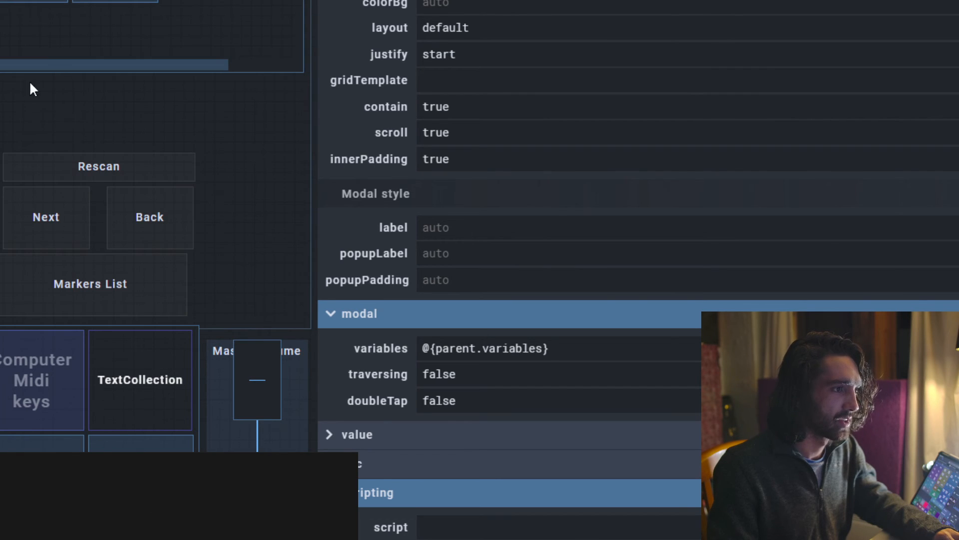
scroll(549, 350, "down", 6)
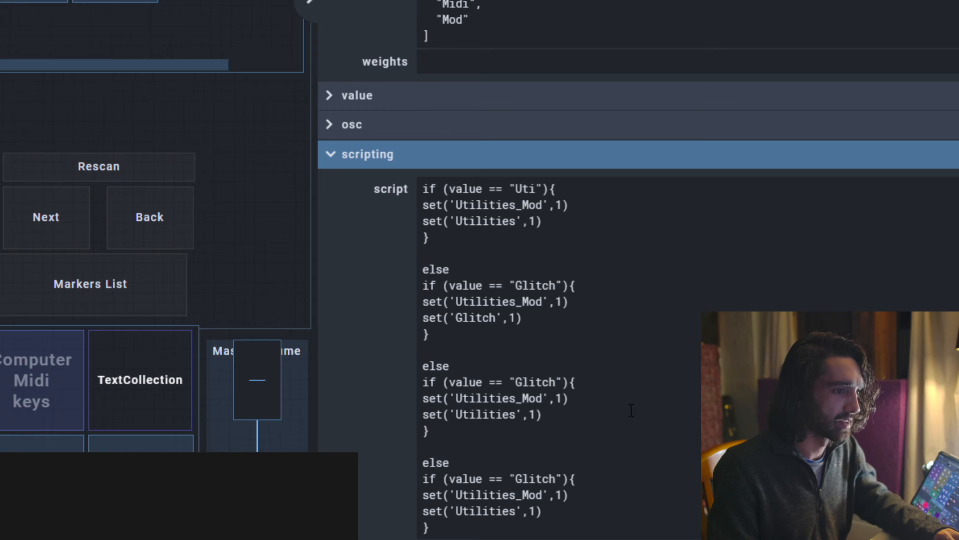
left_click(541, 380)
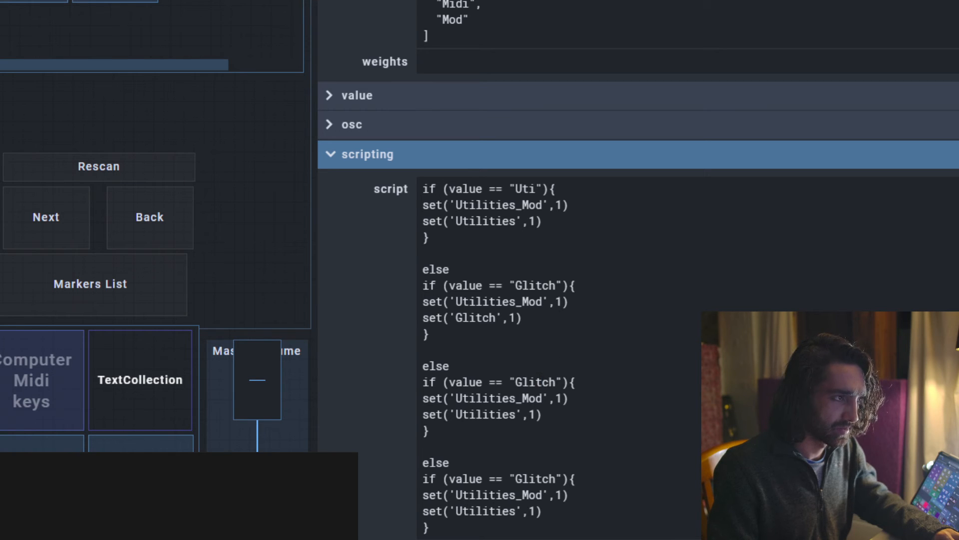
left_click(115, 2)
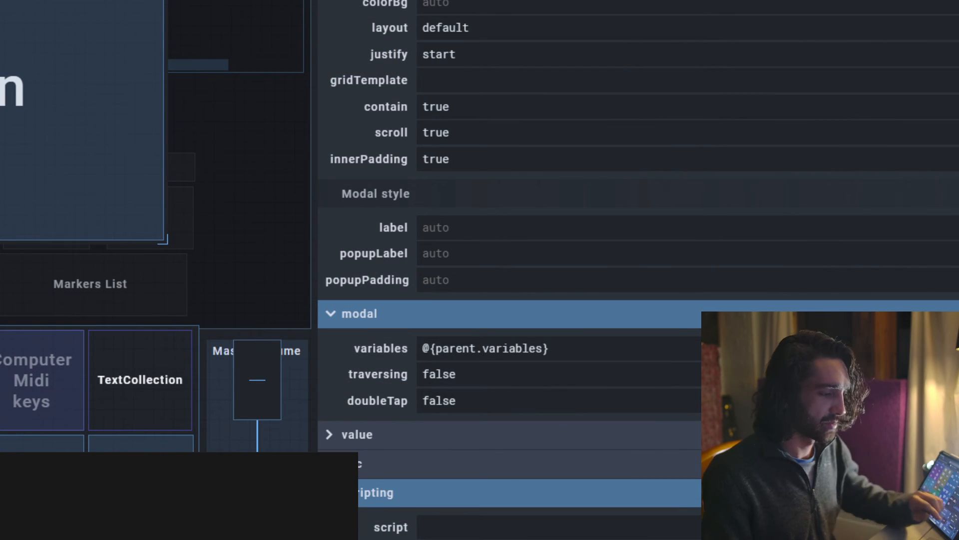
left_click(302, 112)
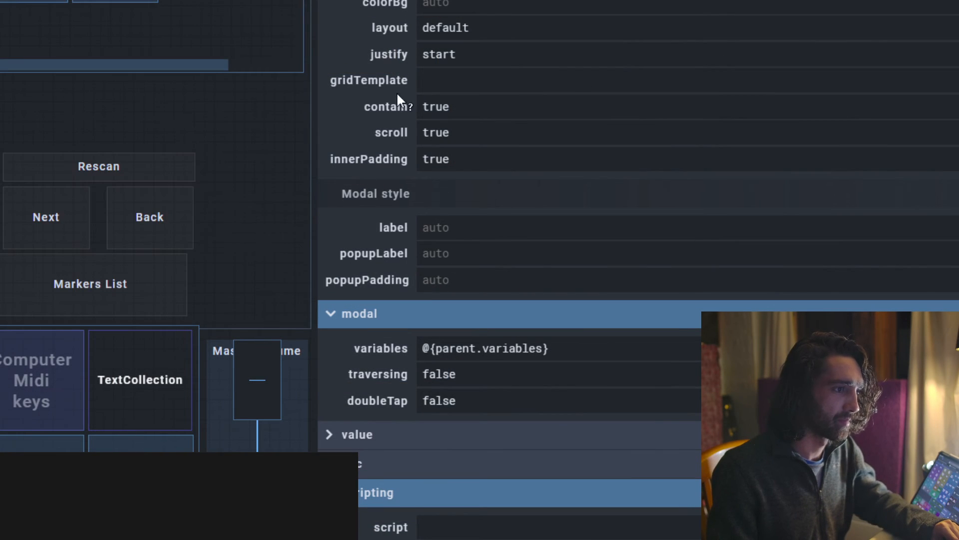
left_click(61, 29)
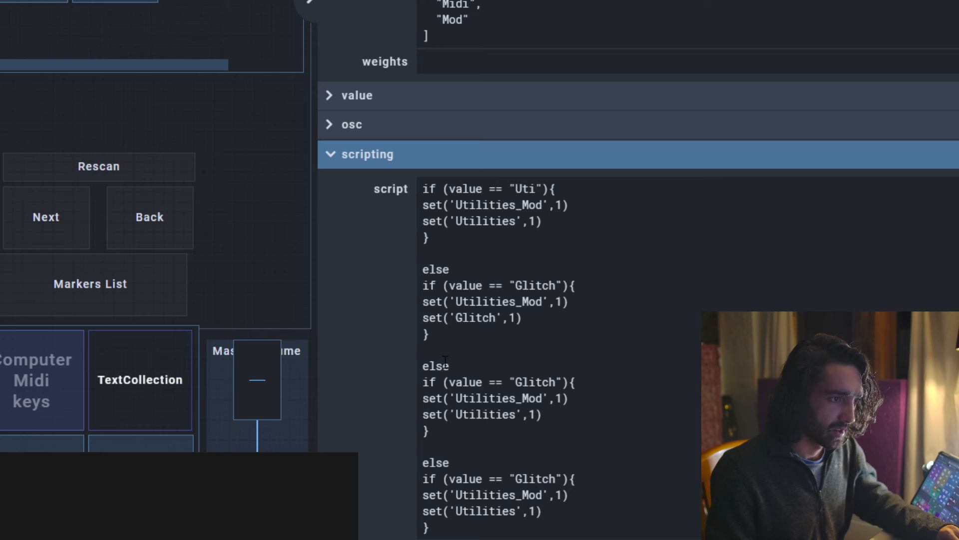
Change the third block's condition value to "Midi" and compare it with the option name in the dropdown's values list.
left_click_drag(450, 287, 575, 382)
left_click(508, 382)
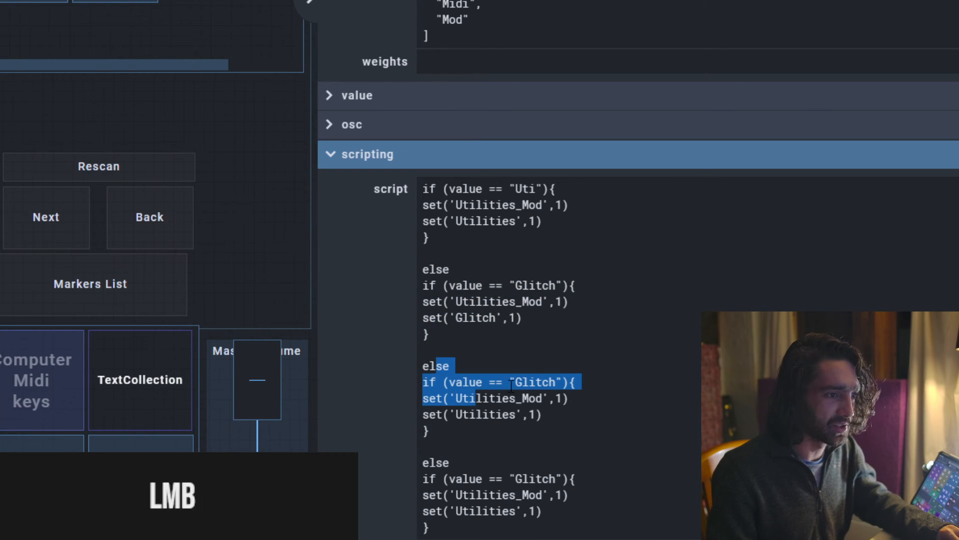
left_click_drag(516, 383, 553, 386)
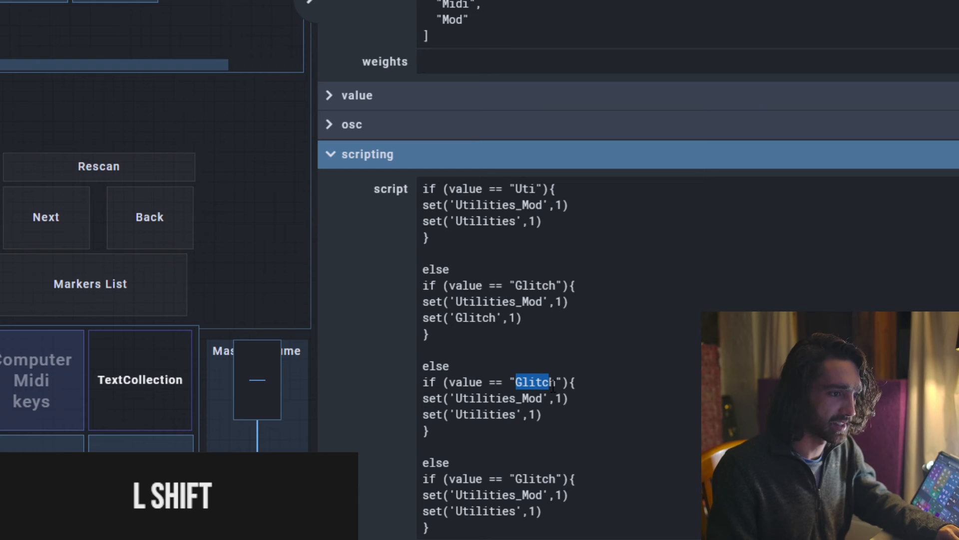
type("Midi")
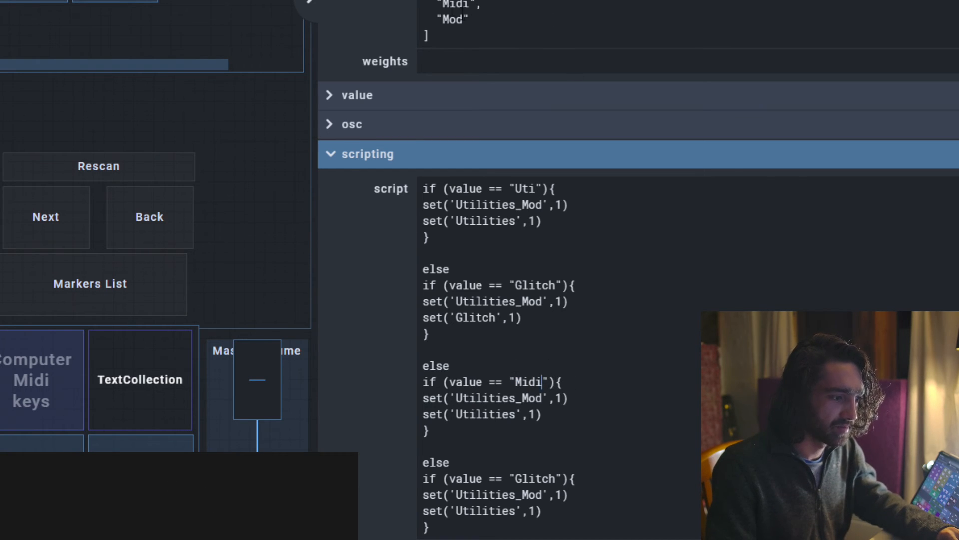
left_click(626, 190)
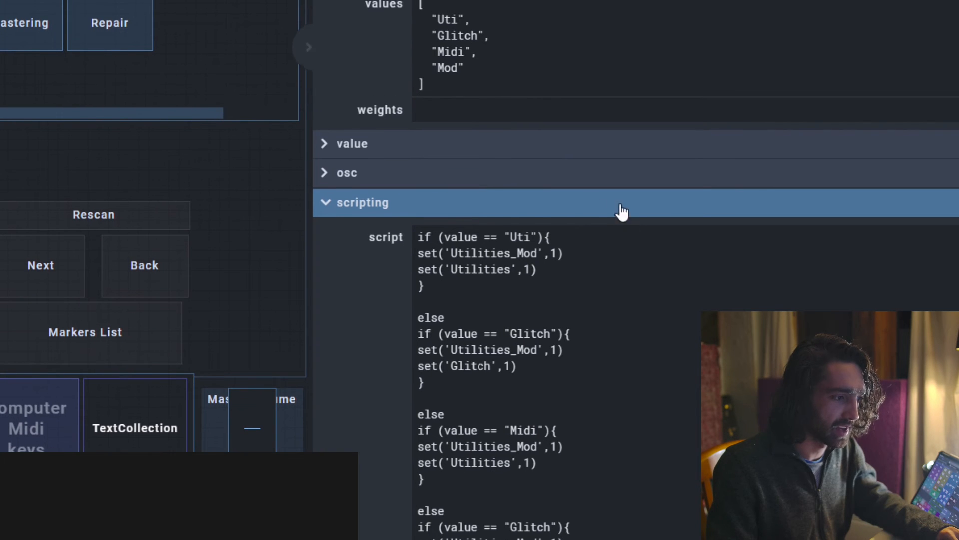
left_click_drag(452, 52, 439, 52)
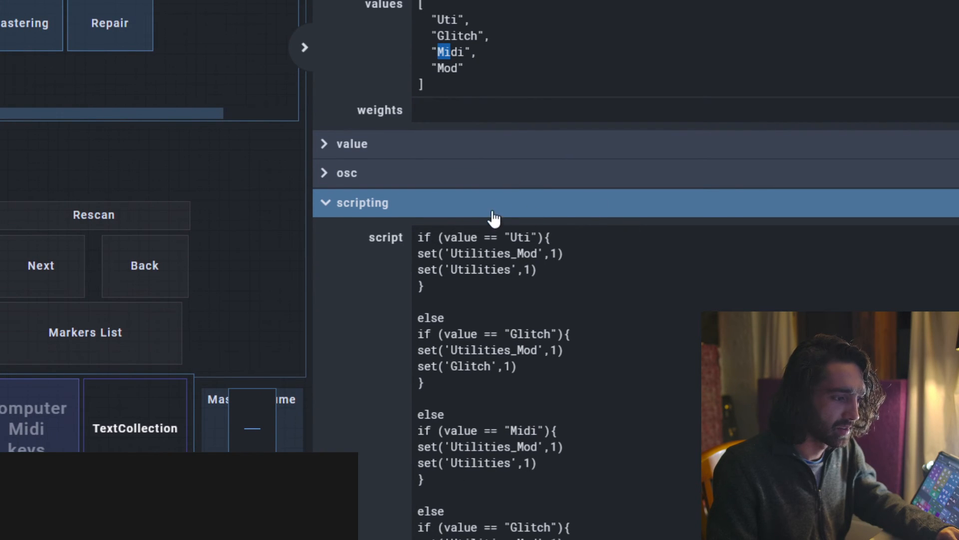
left_click_drag(527, 443, 505, 430)
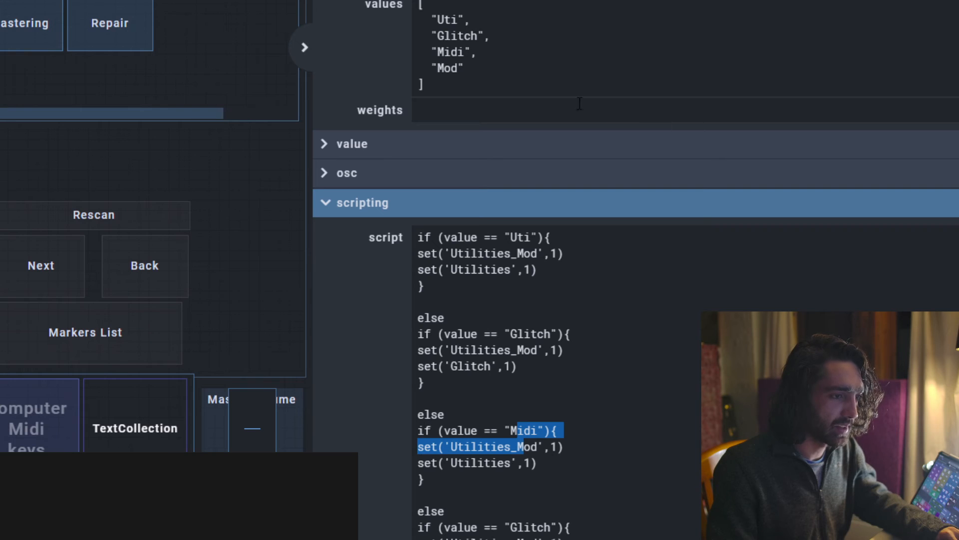
Replace the tab name in the second set line of the Midi block with Midi Fx.
left_click(537, 462)
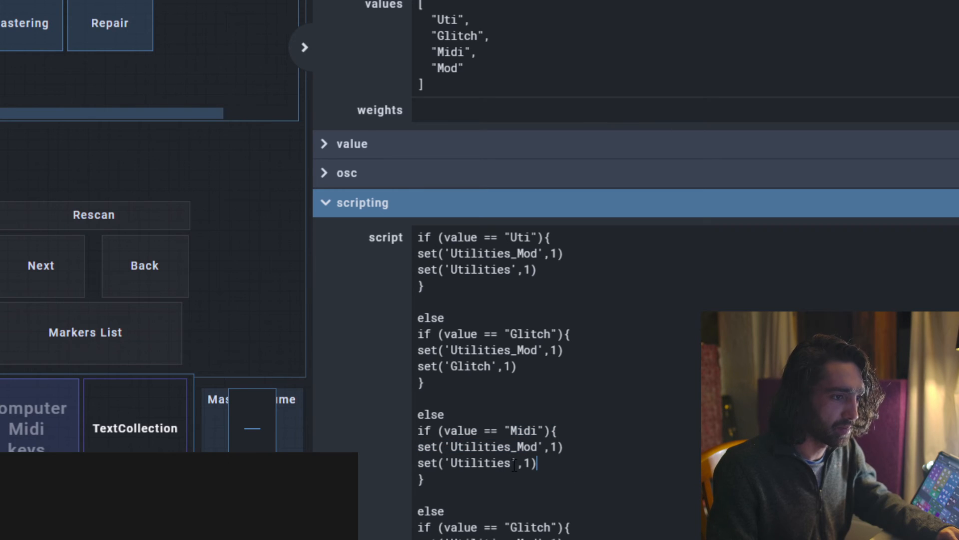
left_click_drag(515, 465, 452, 456)
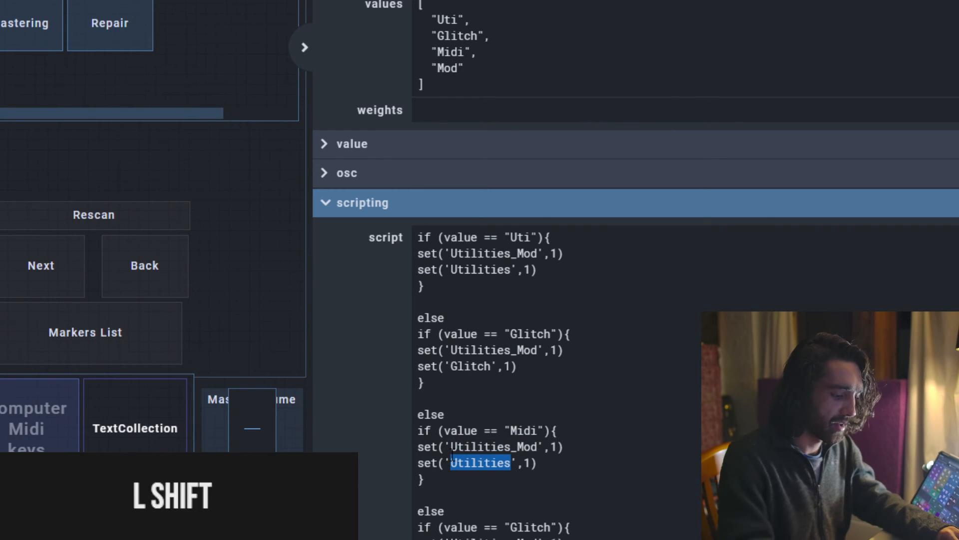
type("Midi Fx")
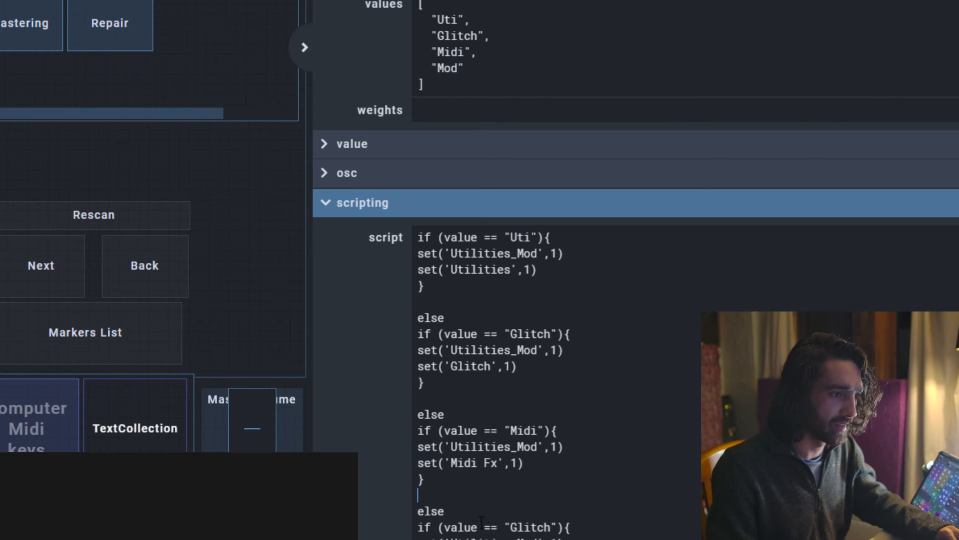
left_click(503, 487)
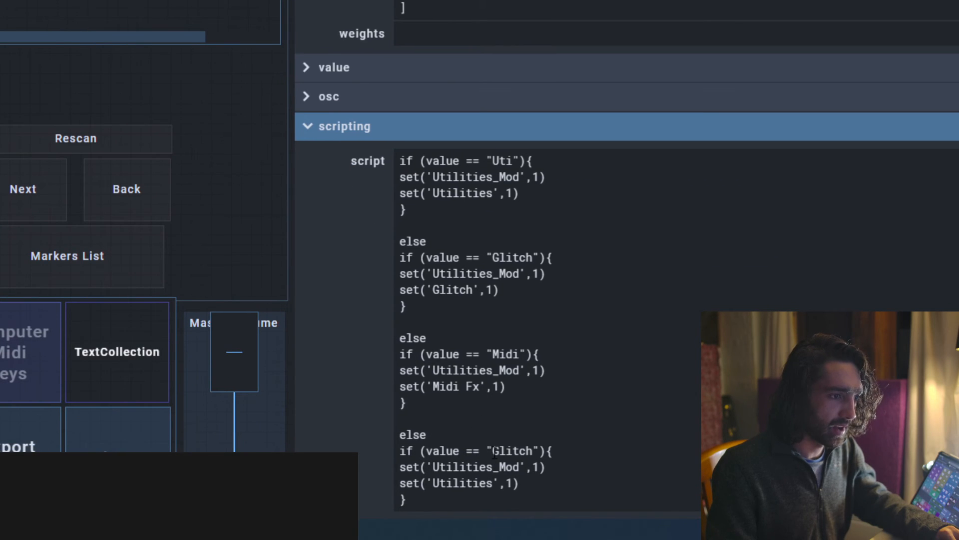
Write Modulation in the last block's condition, copy the word, and replace it there with "Mod".
left_click_drag(494, 453, 536, 452)
type("M")
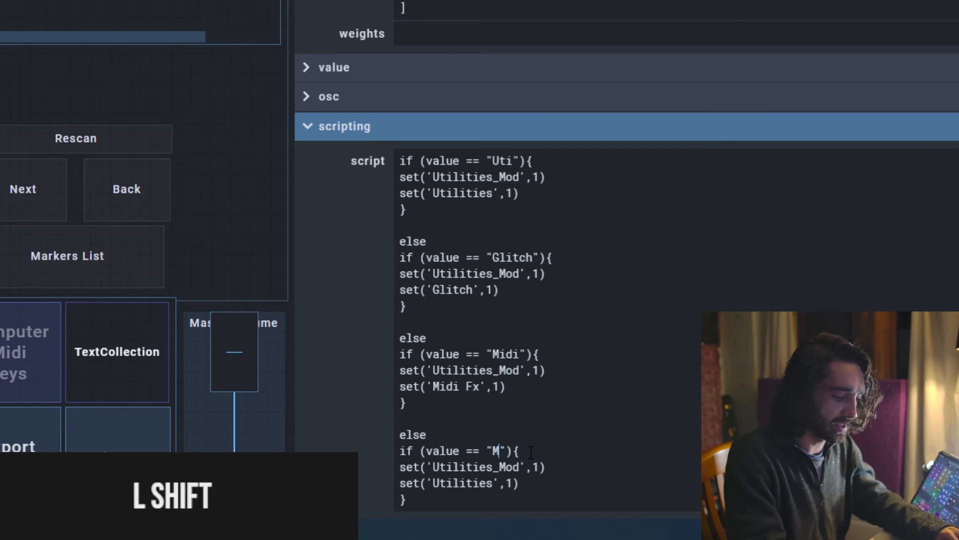
type("odulation")
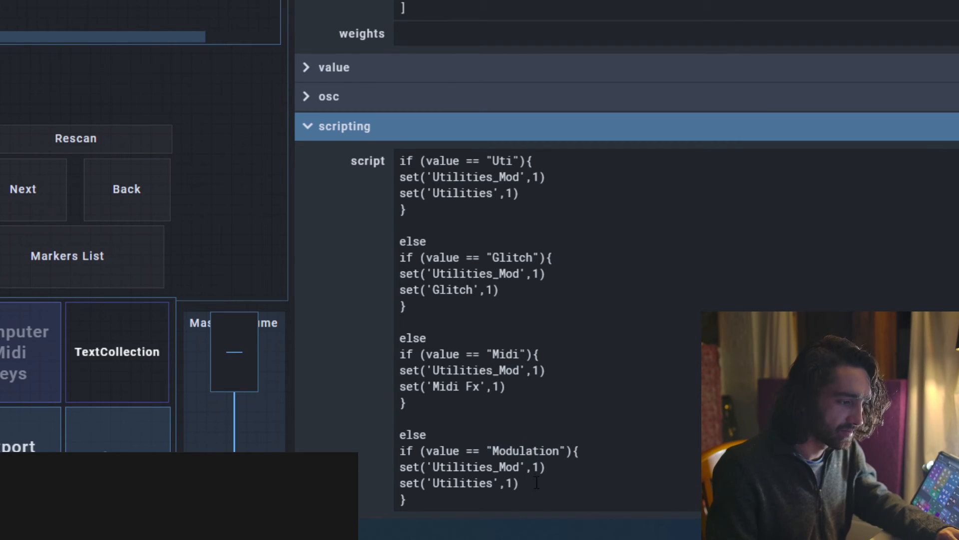
key("shift")
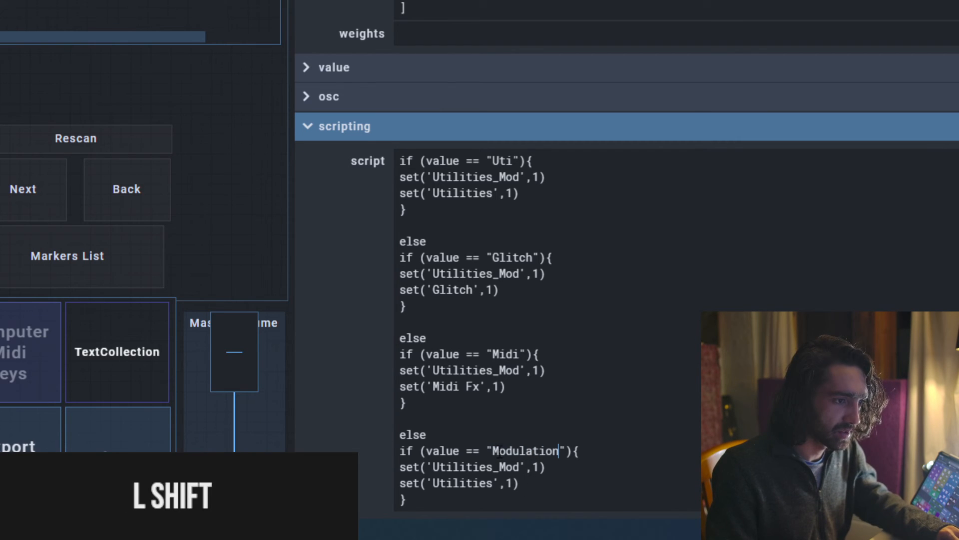
double_click(501, 452)
key("ctrl+c")
key("BackSpace")
type("Mod")
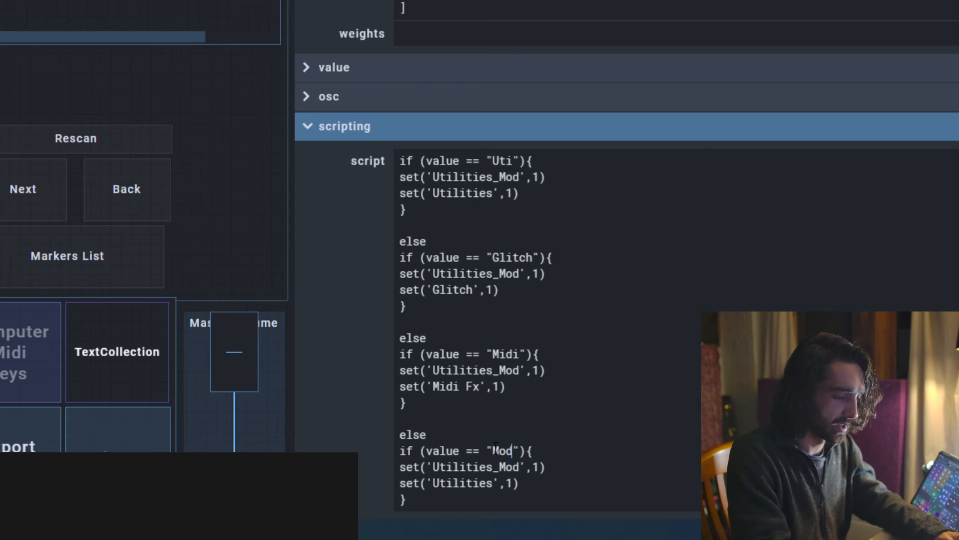
left_click(459, 5)
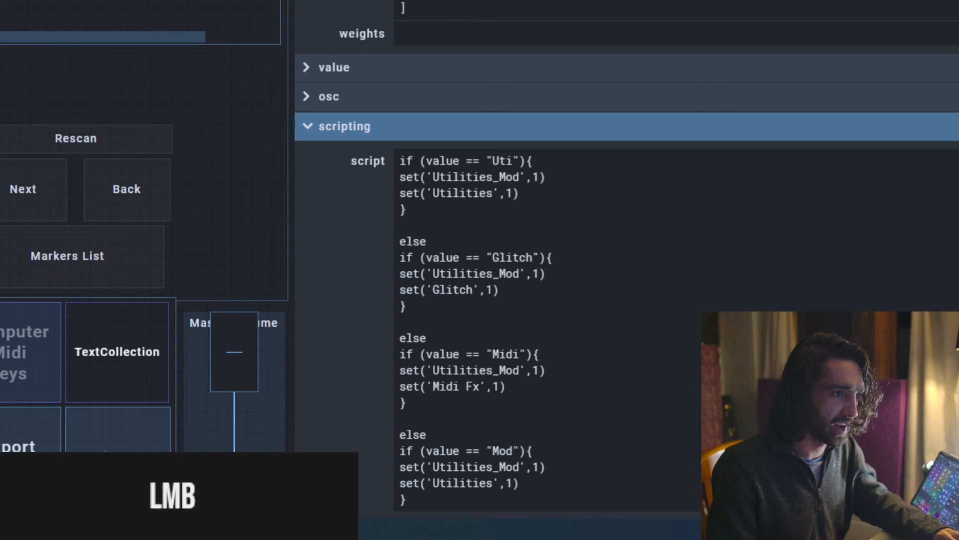
Paste the copied Modulation over the tab name in the Mod block's second set line.
left_click(476, 501)
left_click_drag(492, 484, 432, 483)
key("ctrl+v")
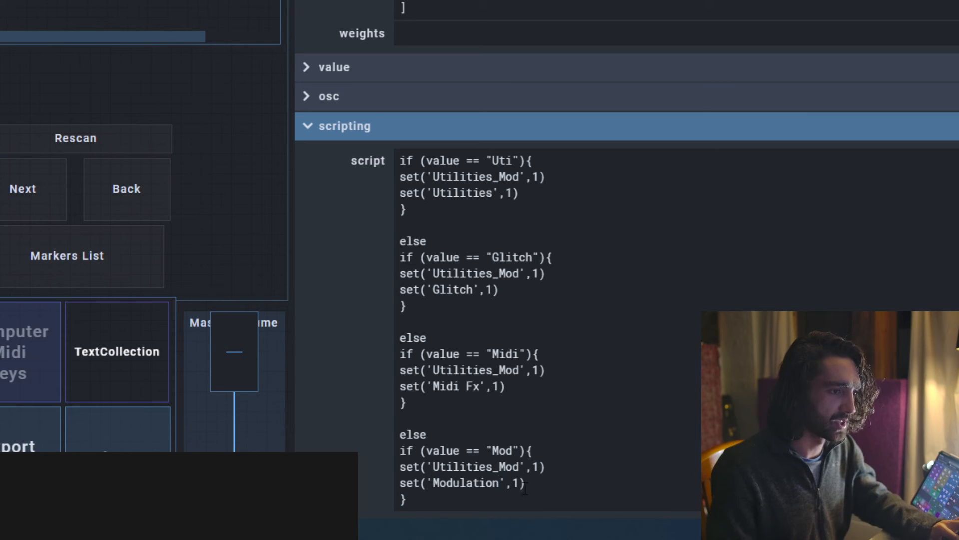
left_click(494, 500)
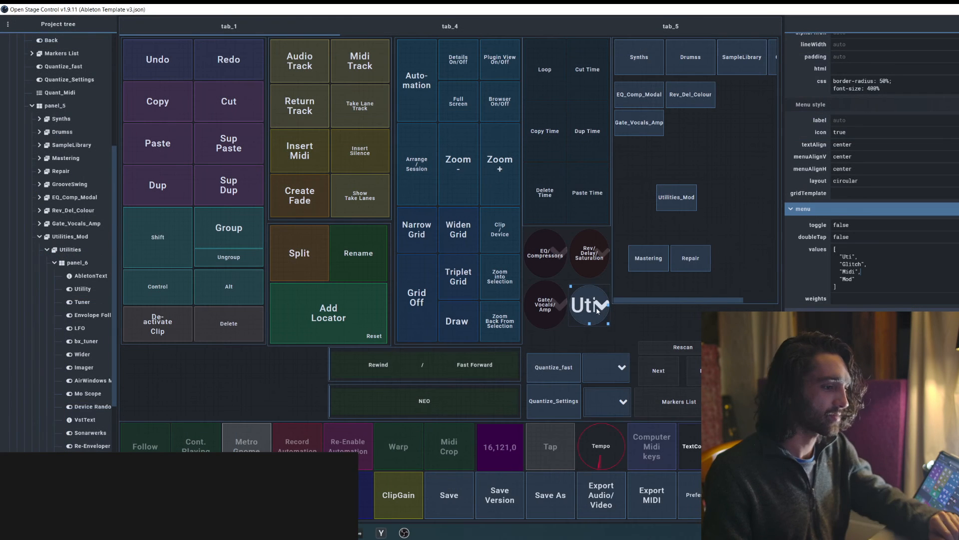
Test the circular dropdown by choosing Uti, closing the Utilities modal, and choosing Glitch.
left_click(600, 310)
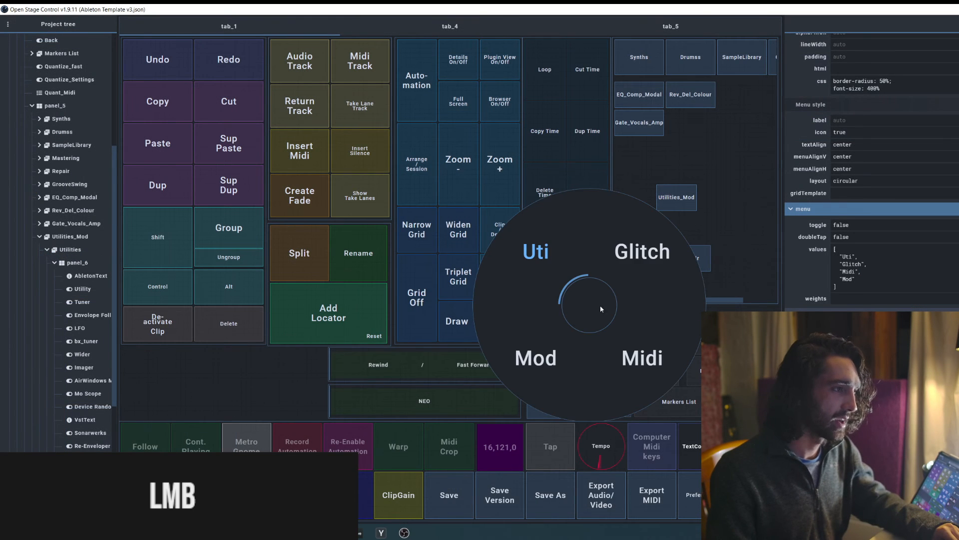
left_click(544, 261)
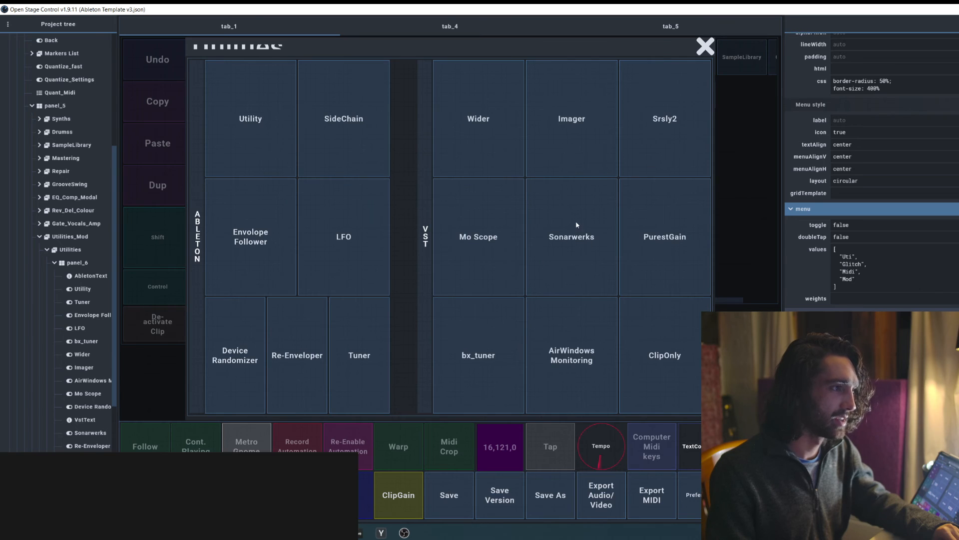
left_click(578, 248)
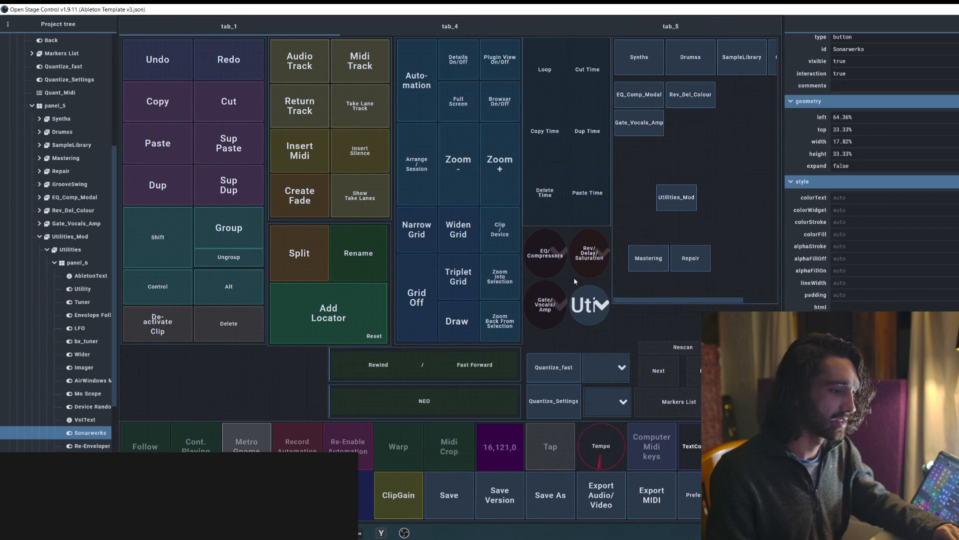
left_click(590, 308)
left_click(590, 309)
left_click(637, 256)
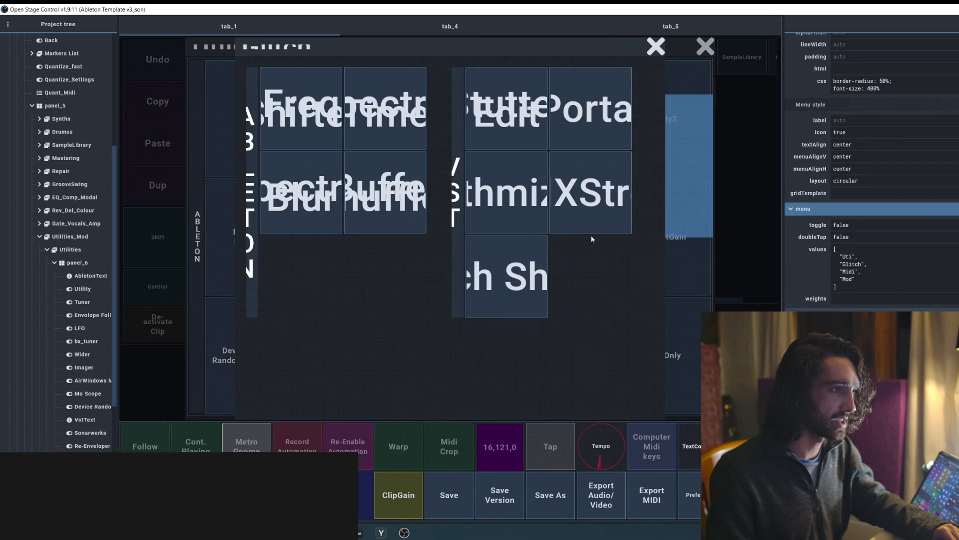
Try to select all the text and button widgets inside the Glitch modal together.
left_click(254, 100)
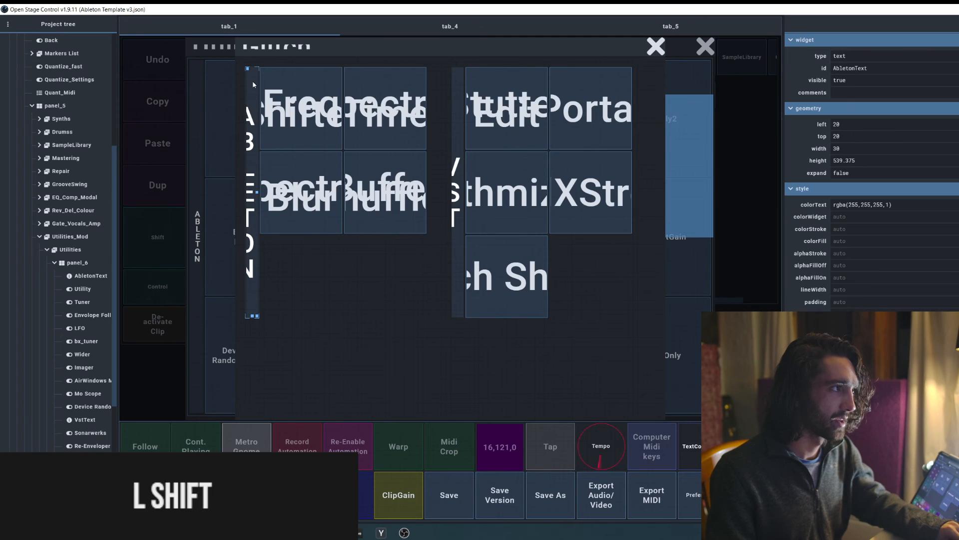
mouse_move(251, 82)
left_mouse_down("shift")
mouse_move(640, 325)
mouse_move(615, 321)
left_mouse_up("shift")
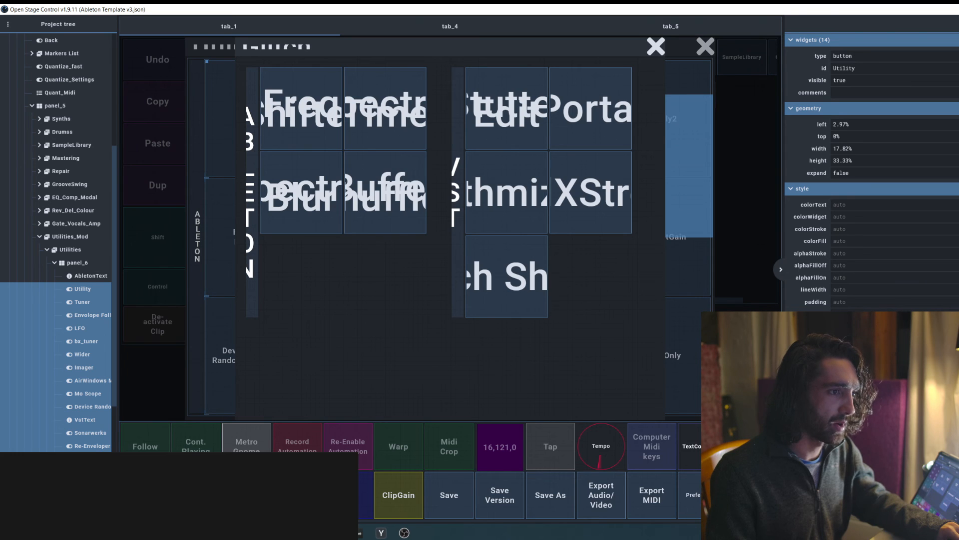
left_click(253, 87)
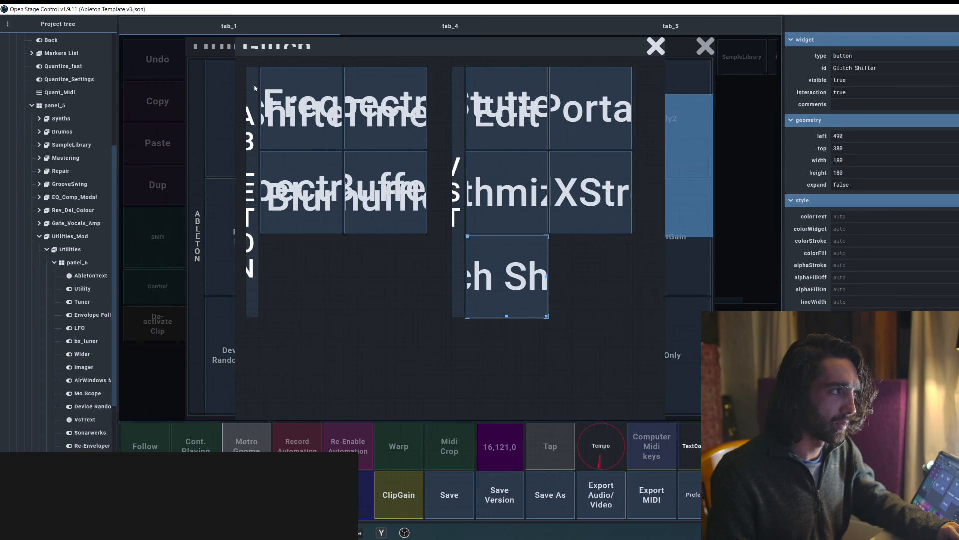
left_click_drag(251, 85, 603, 285, "shift")
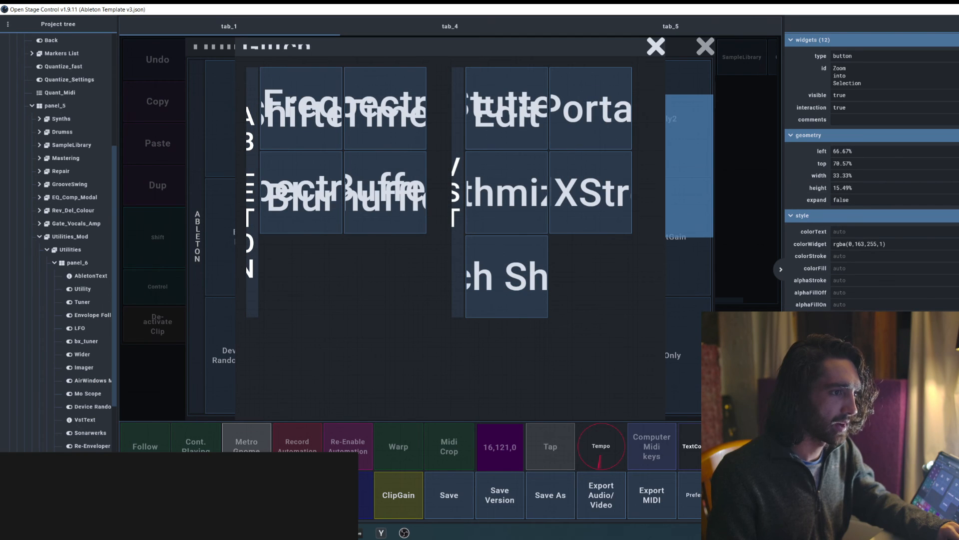
key("t")
key("z")
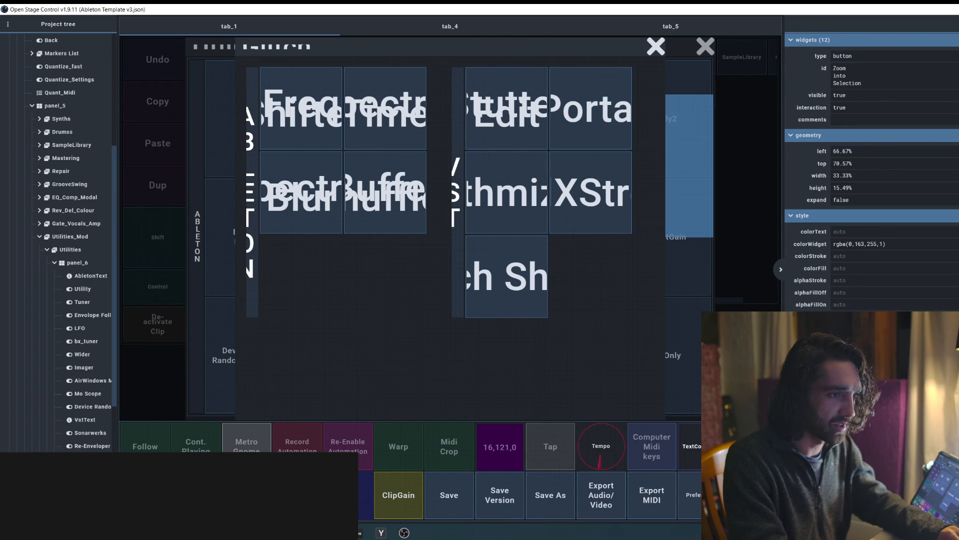
key("shift")
key("3")
key("shift")
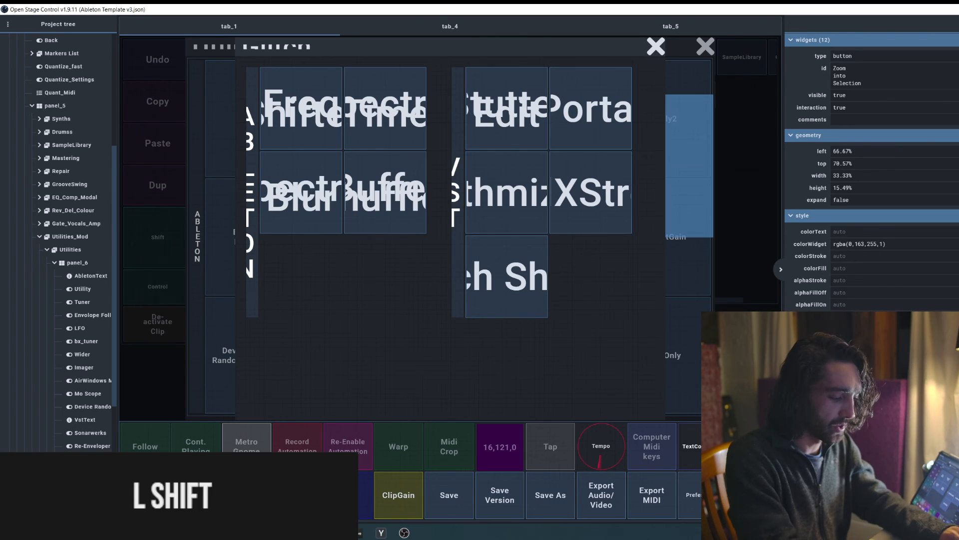
key("ctrl")
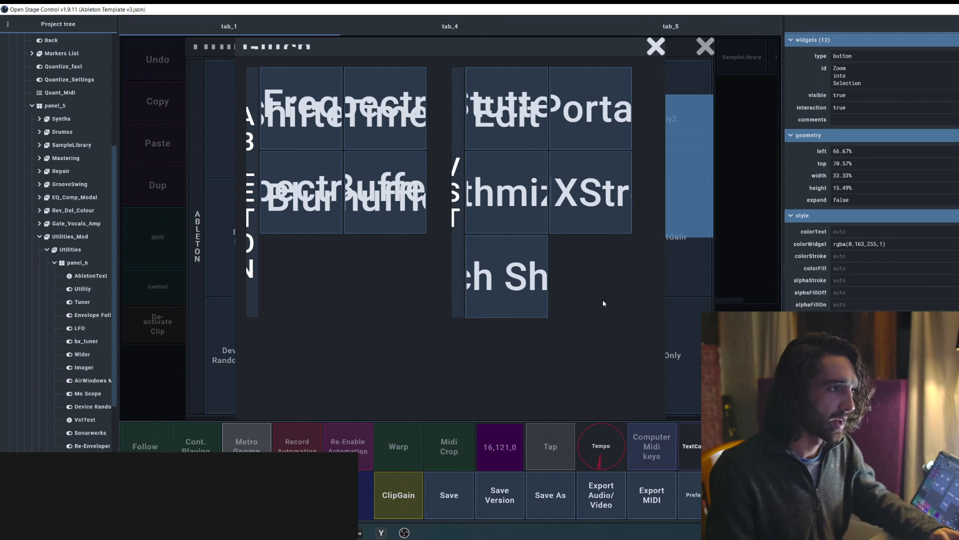
Reduce the font size of all the text and button widgets in the Glitch modal, and close the open modals.
left_click(627, 321)
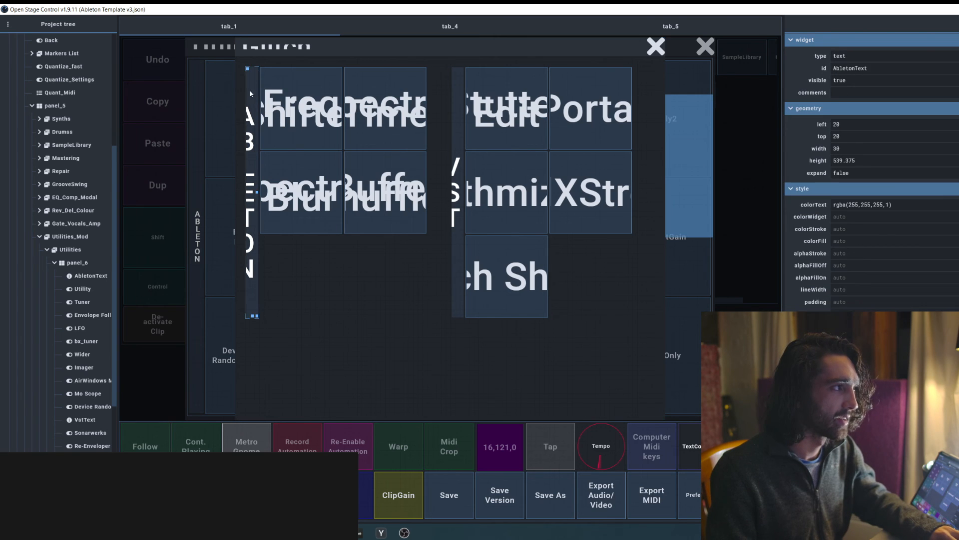
left_click_drag(250, 86, 604, 296)
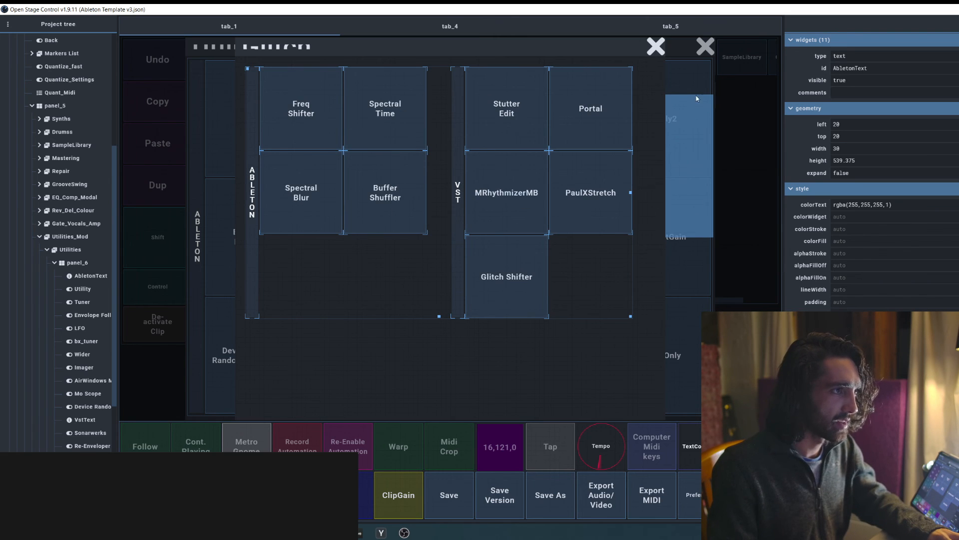
left_click(656, 46)
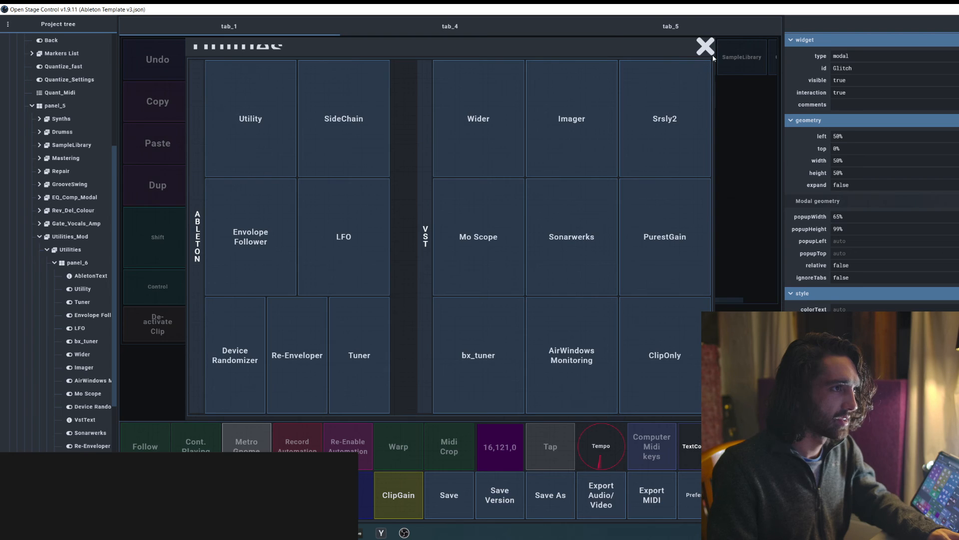
left_click(705, 46)
left_click(753, 75)
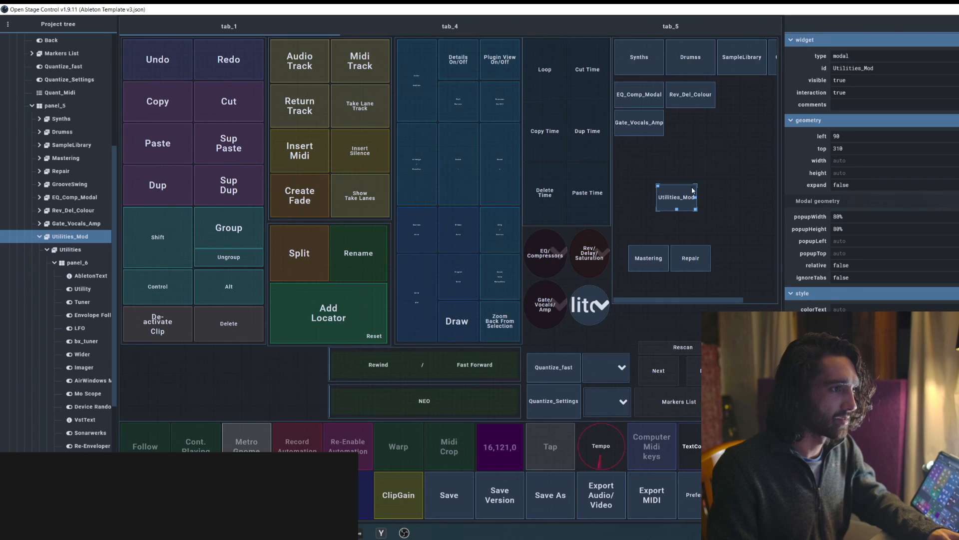
Test the circular dropdown by choosing Glitch and triggering MRhythmizerMB, and close the Utilities_Mod modal.
left_click(677, 202)
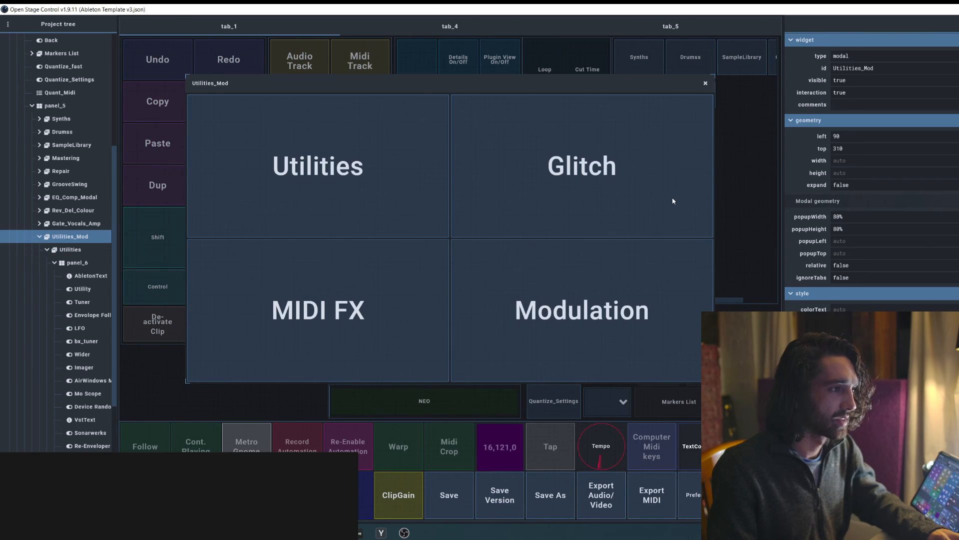
left_click(705, 83)
left_click(592, 306)
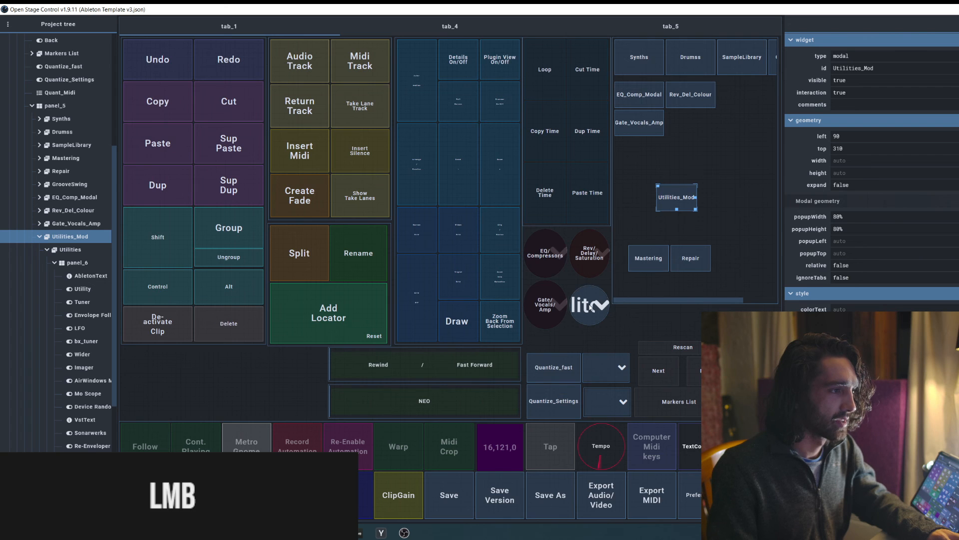
left_click_drag(647, 253, 643, 253)
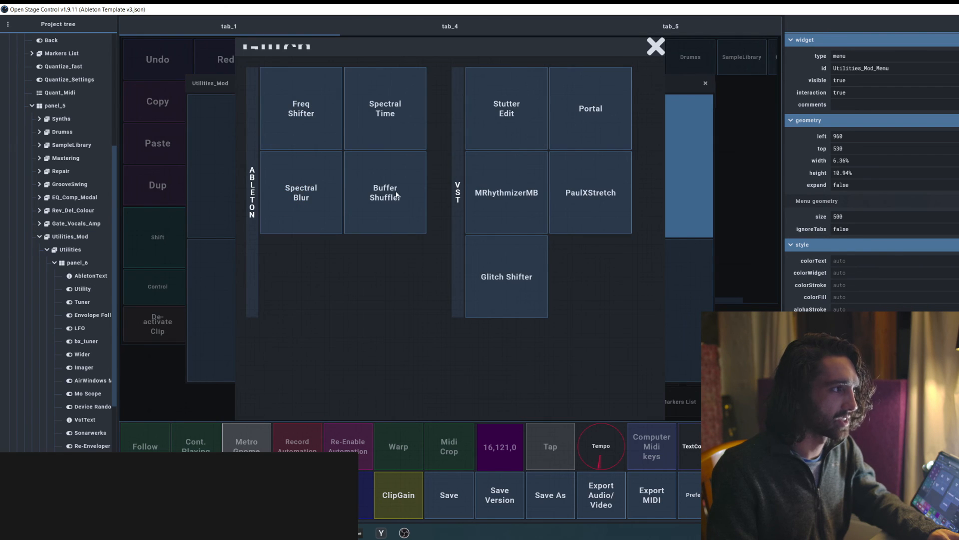
left_click(515, 199)
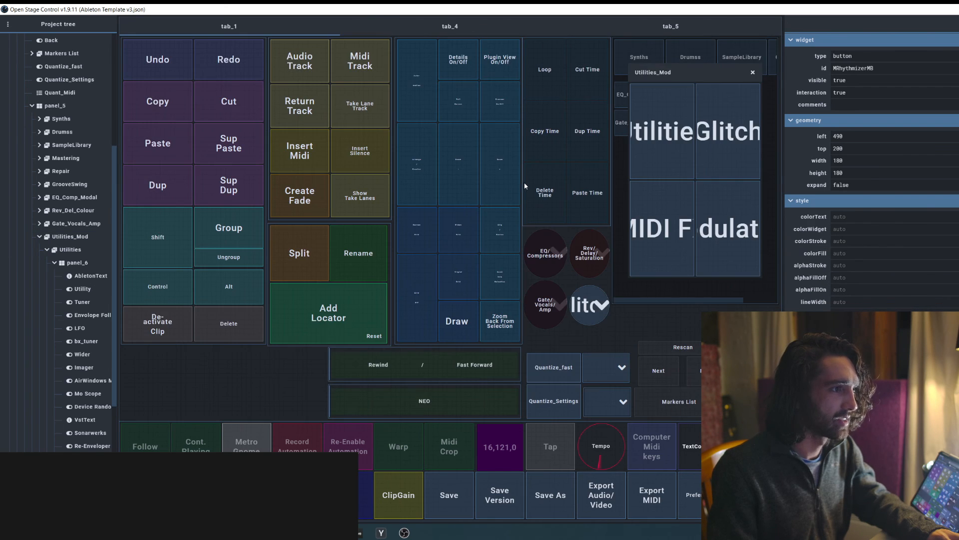
left_click(766, 75)
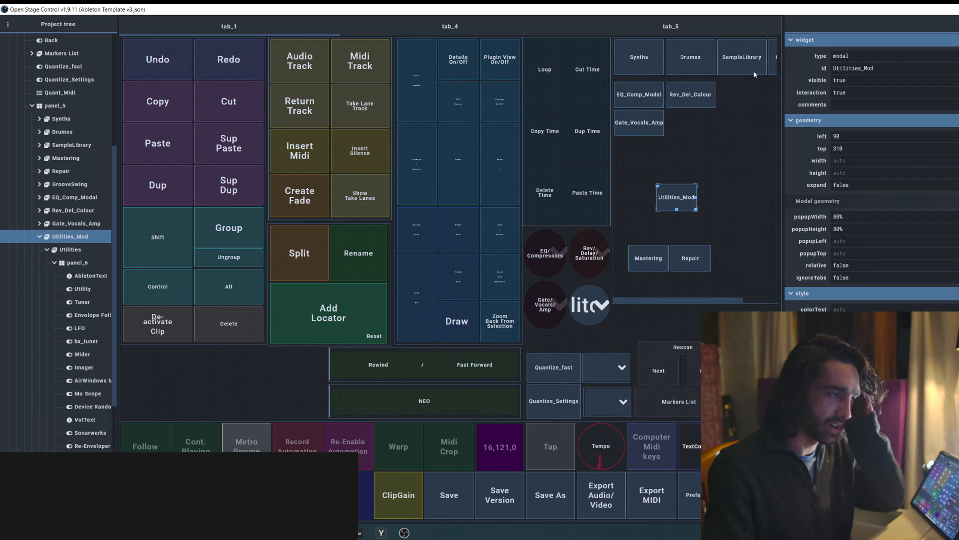
Examine the SideChain button's properties inside the Utilities modal, and close that modal.
left_click(684, 196)
left_click(386, 175)
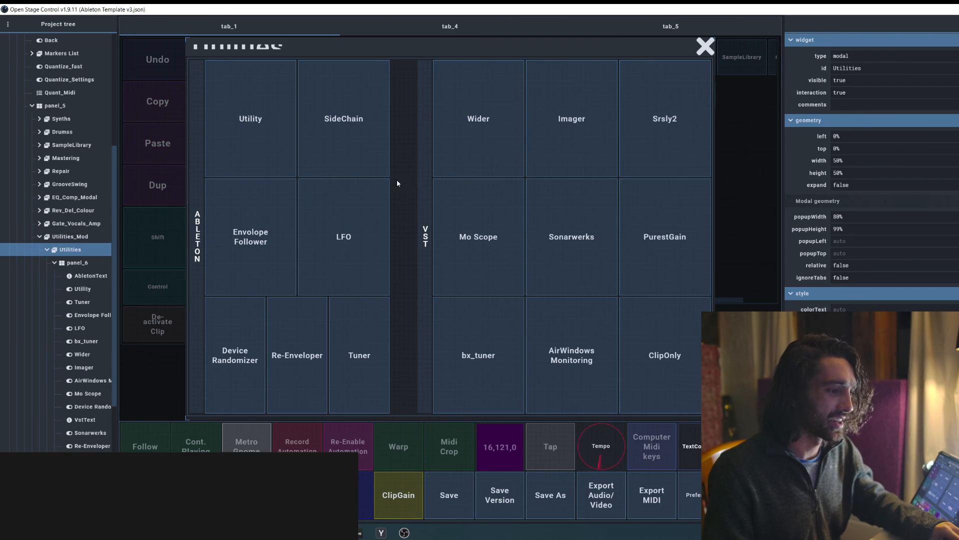
scroll(872, 170, "down", 4)
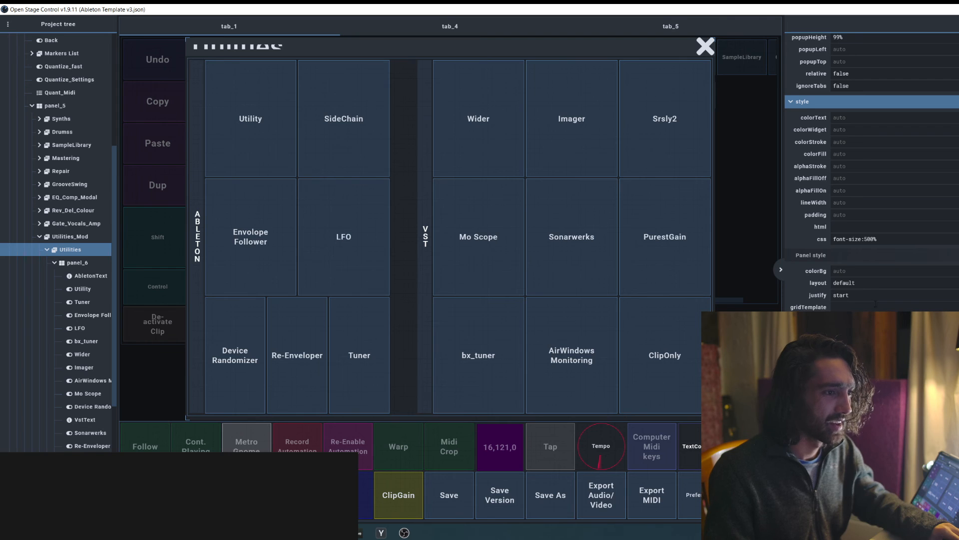
left_click(382, 171)
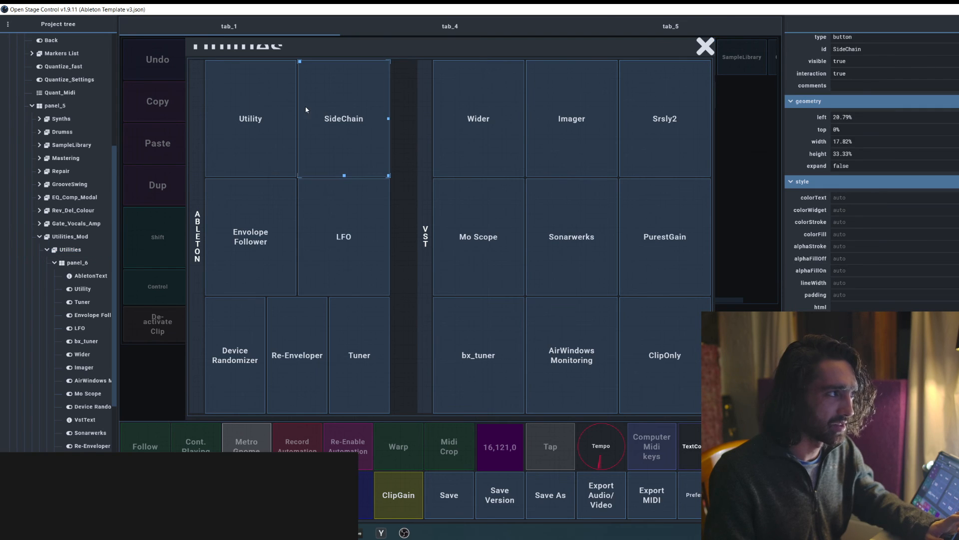
key("ctrl")
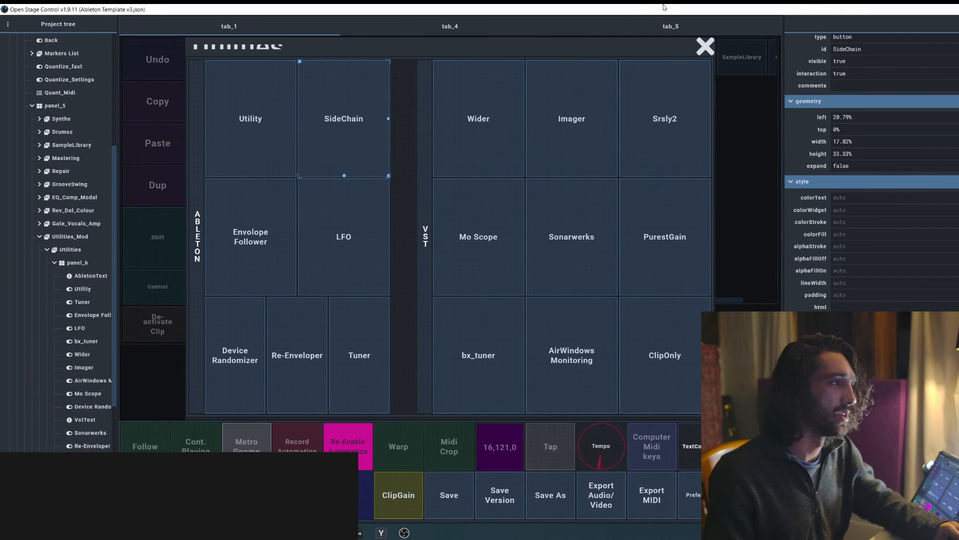
left_click(705, 46)
Set the script of all nine plugin buttons in the Glitch modal to set('Utilities_Mod',0), and close the modal.
left_click(553, 162)
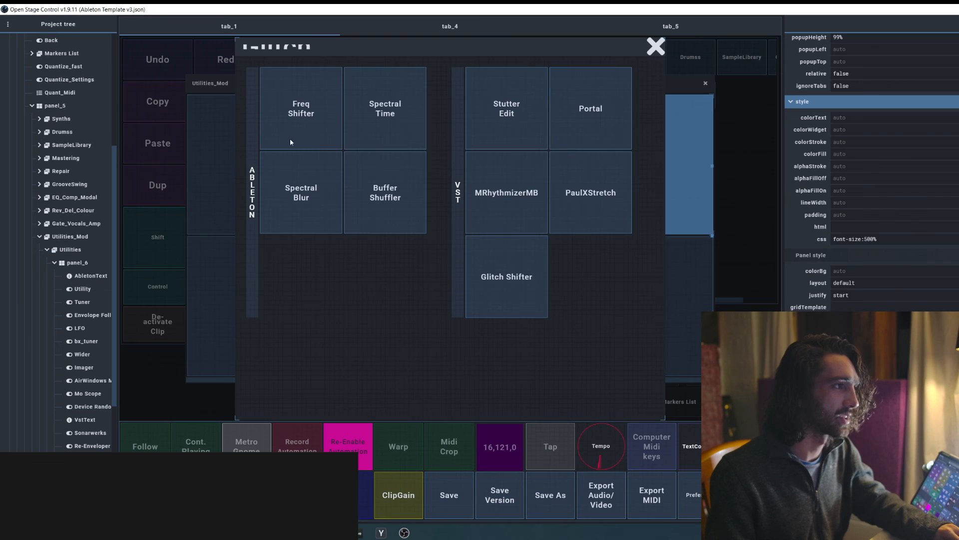
left_click(290, 142)
left_click_drag(320, 147, 429, 199)
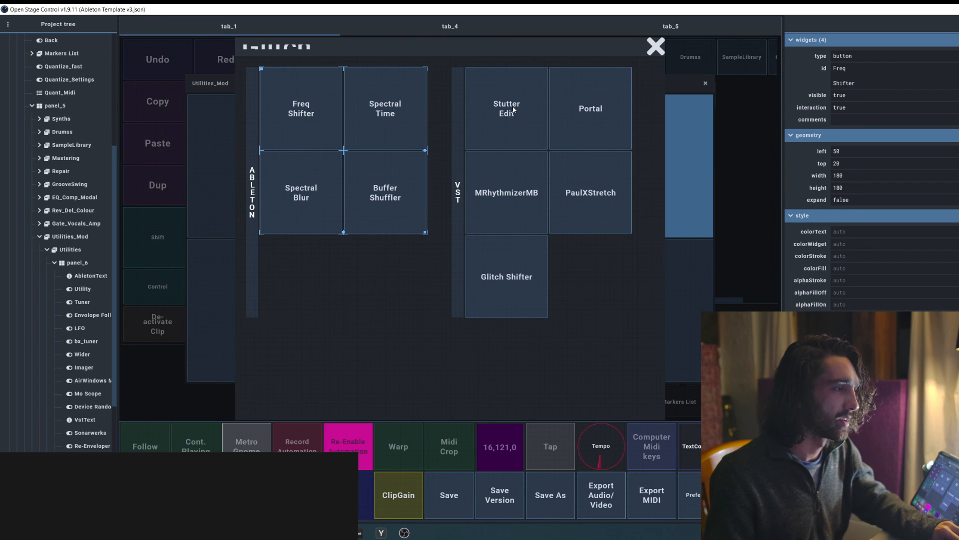
left_click_drag(513, 110, 605, 275)
scroll(781, 270, "down", 1)
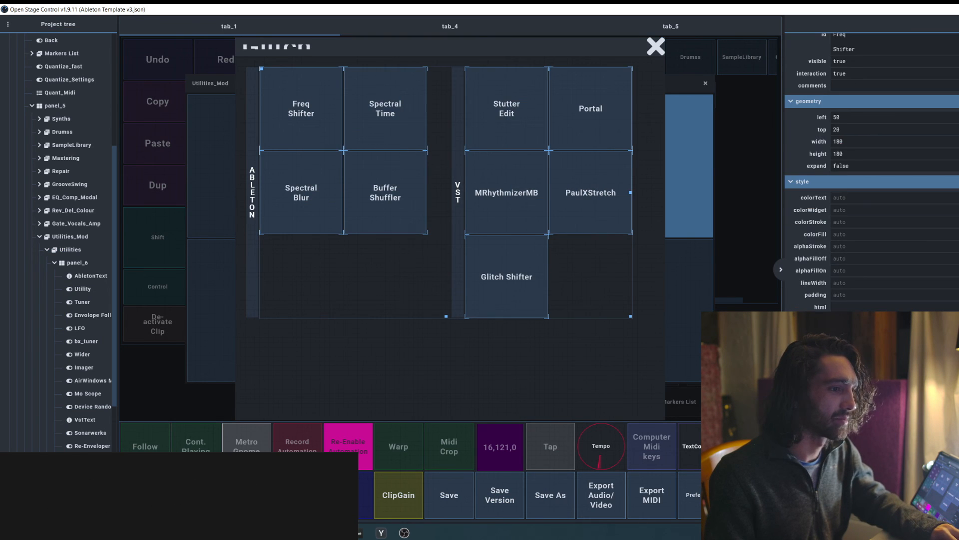
left_click(797, 181)
left_click(803, 123)
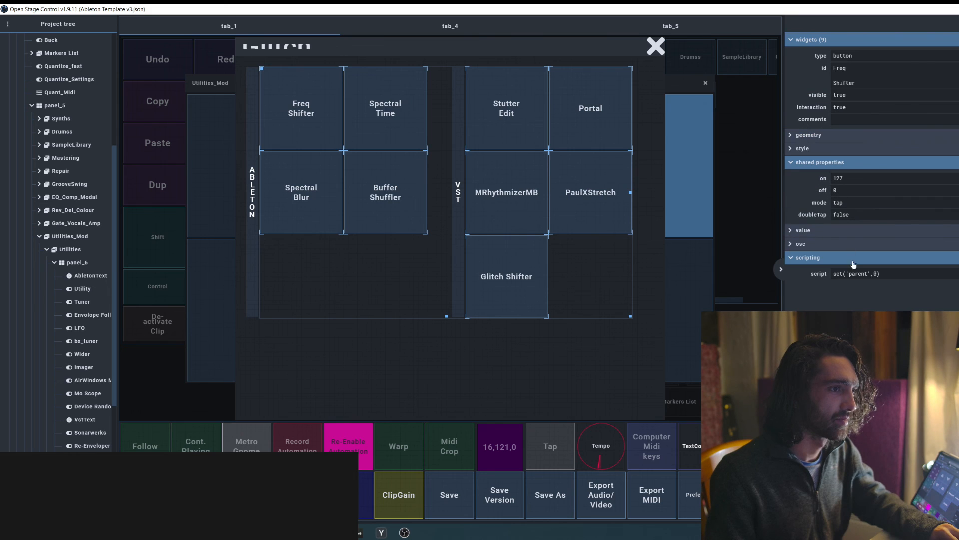
type("set('Utilities_Mod',0)")
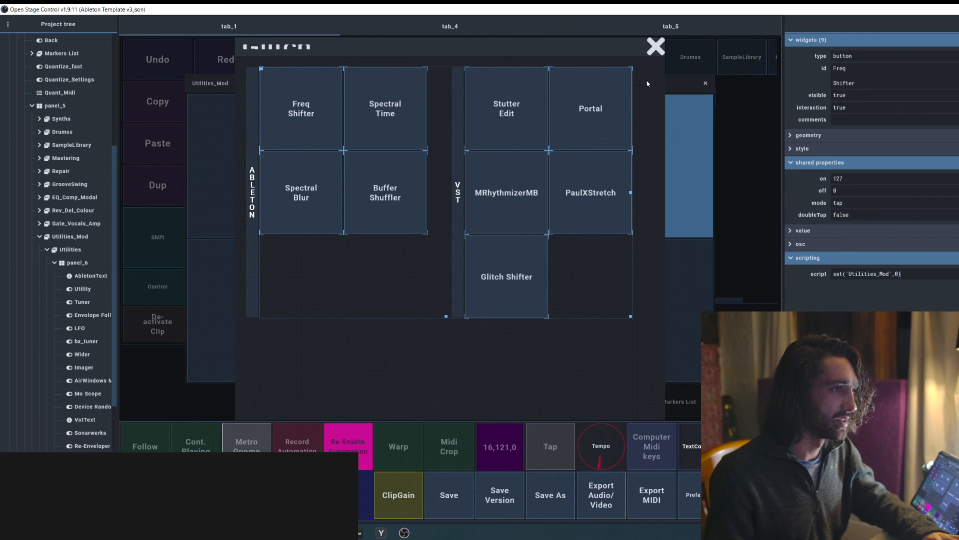
left_click(656, 47)
Set the script of all ten buttons in the MIDI FX modal to set('Utilities_Mod',0), and close the modal.
left_click(353, 282)
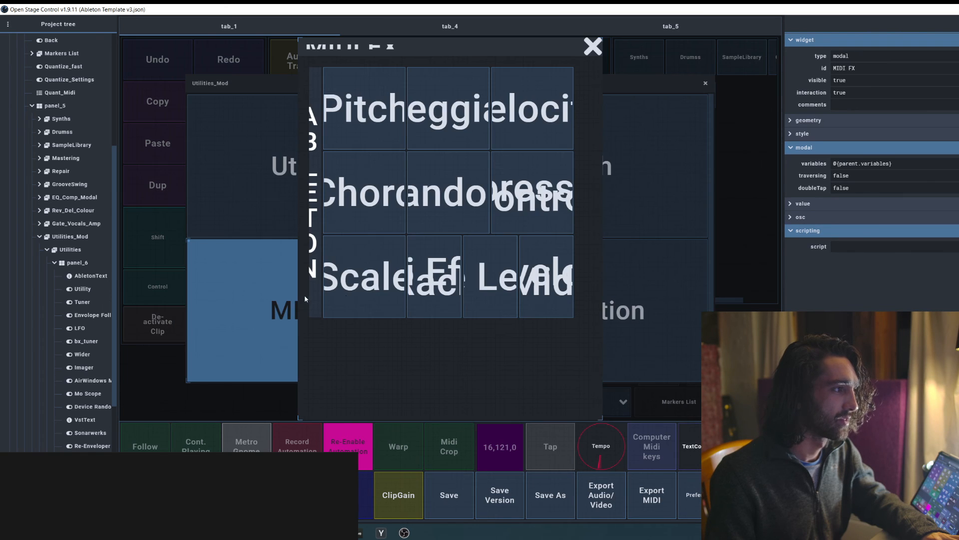
left_click(351, 102)
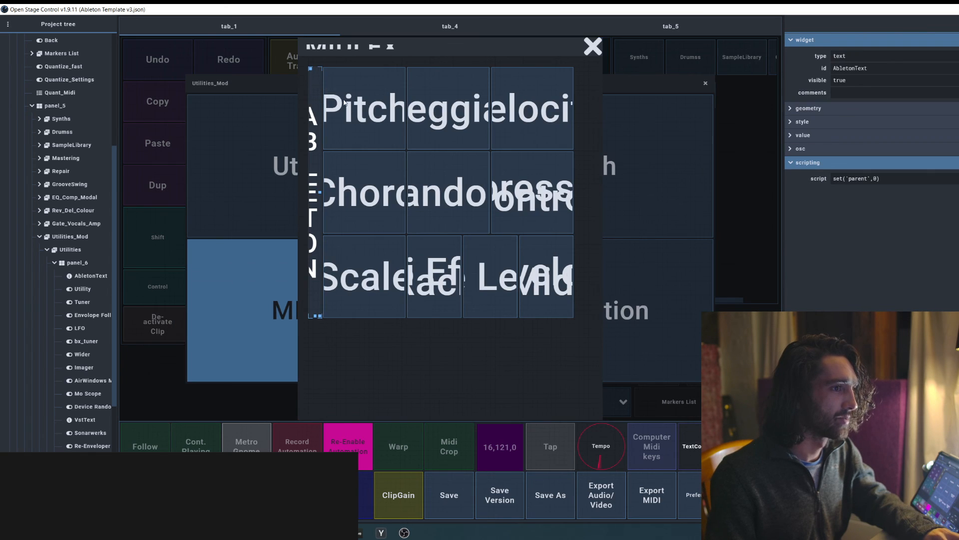
left_click_drag(351, 100, 570, 285)
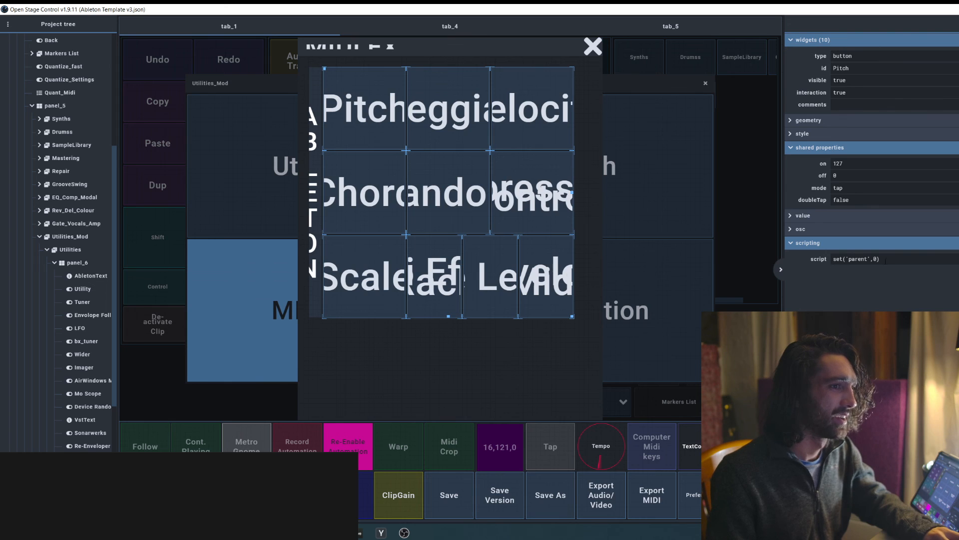
left_click_drag(885, 261, 719, 231)
type("set('Utilities_Mod',0)")
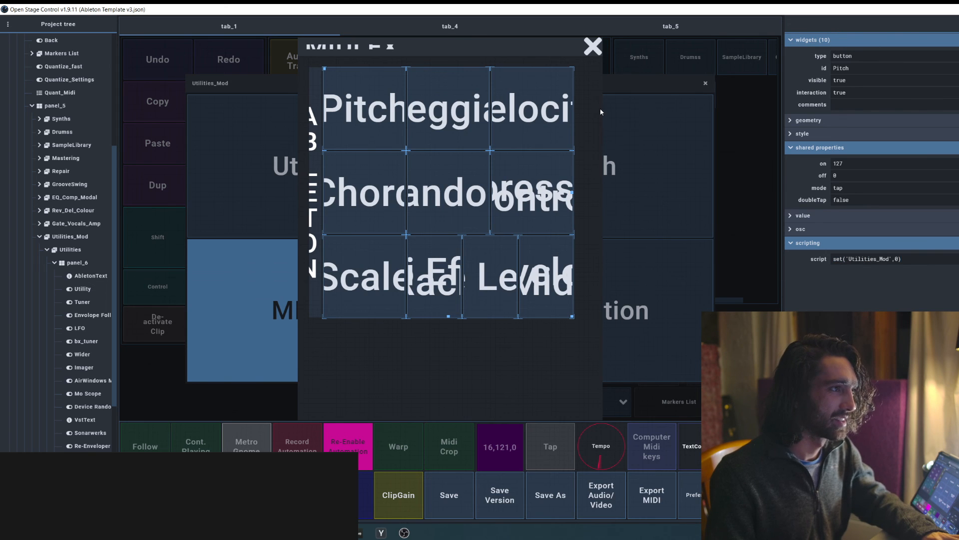
left_click(593, 68)
left_click(593, 48)
Set the script of all six plugin buttons in the Modulation modal to set('Utilities_Mod',0), and close the modal.
left_click(450, 240)
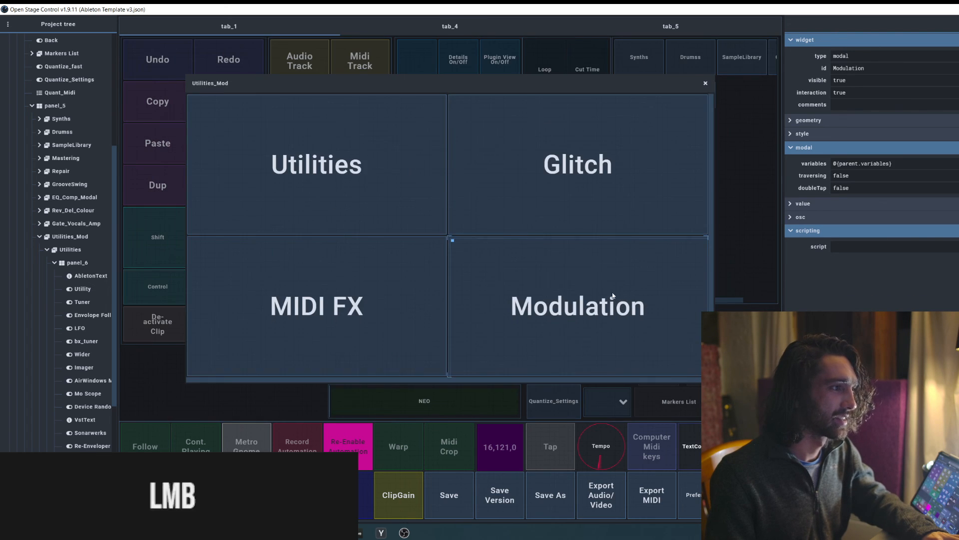
left_click(395, 182, "ctrl")
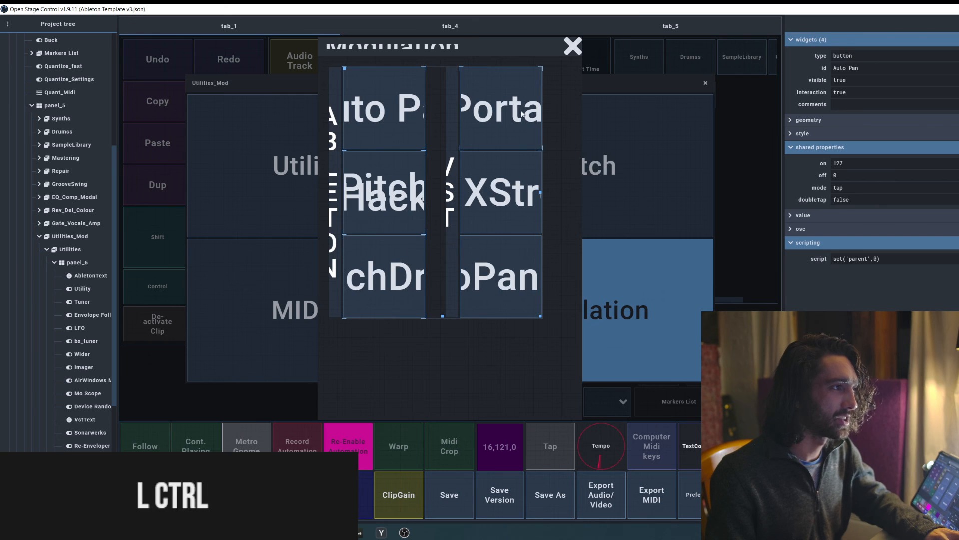
left_click(513, 182, "ctrl")
left_click(505, 255, "ctrl")
left_click_drag(887, 259, 775, 243)
type("set('Utilities_Mod',0)")
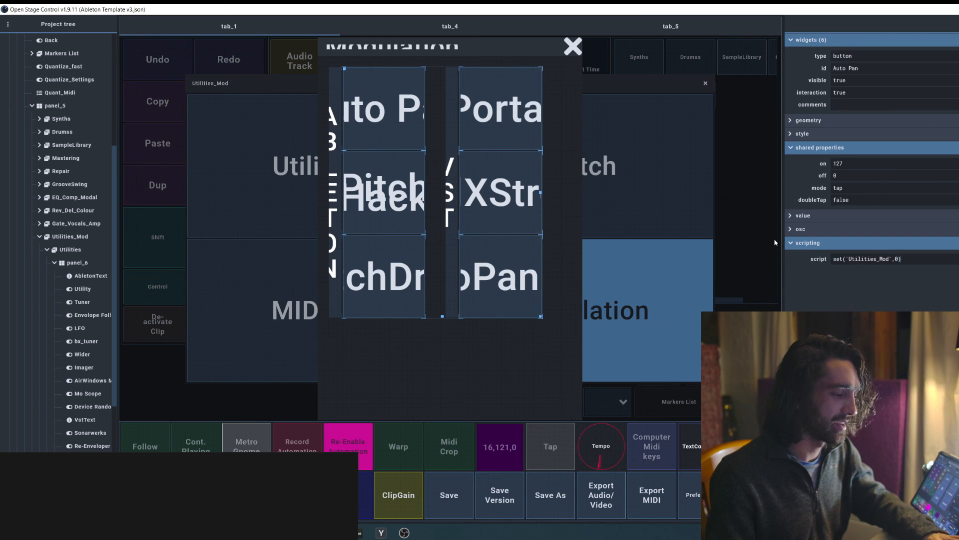
left_click(483, 360)
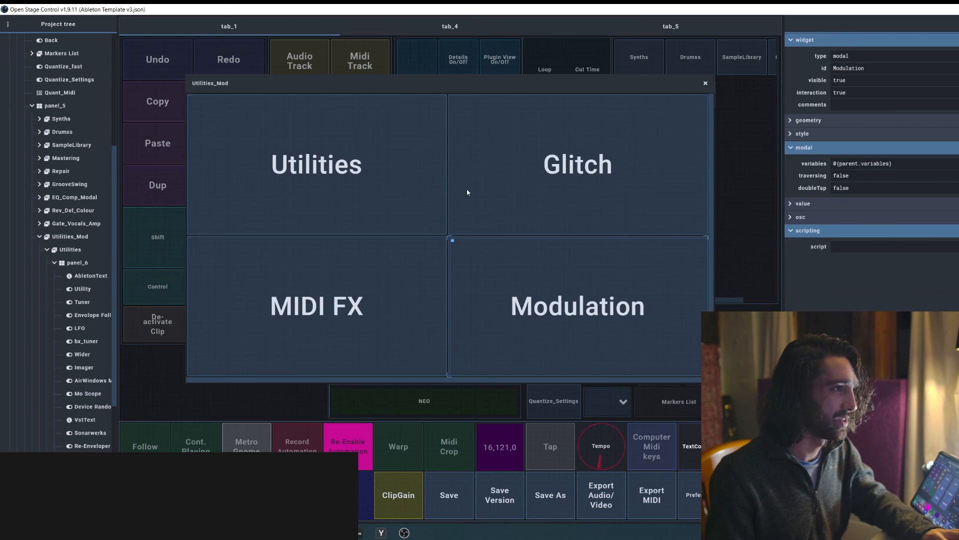
Set the css of the ten buttons and the AbletonText label in the MIDI FX modal to font-size:30%, and close the modal.
left_click(367, 295)
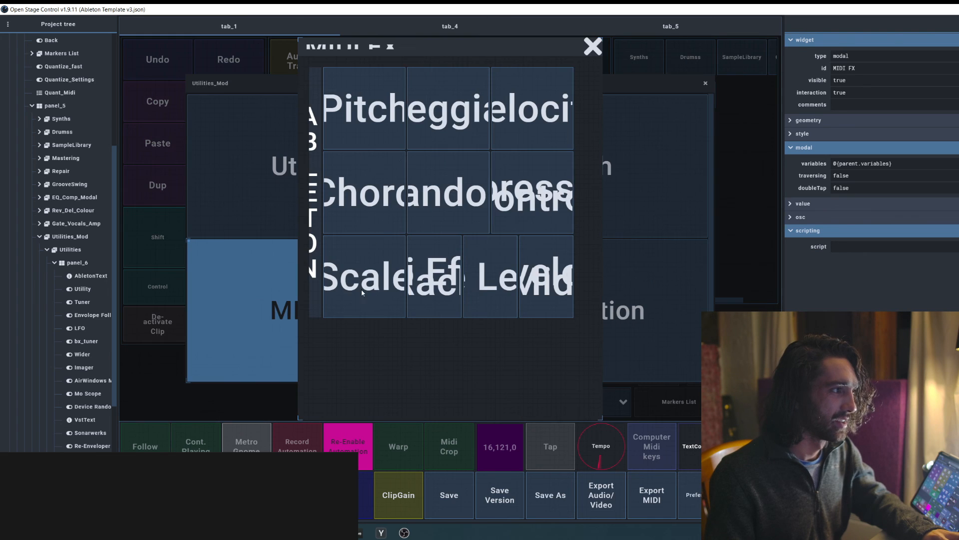
left_click(345, 98)
left_click_drag(345, 98, 579, 304)
left_click(806, 218)
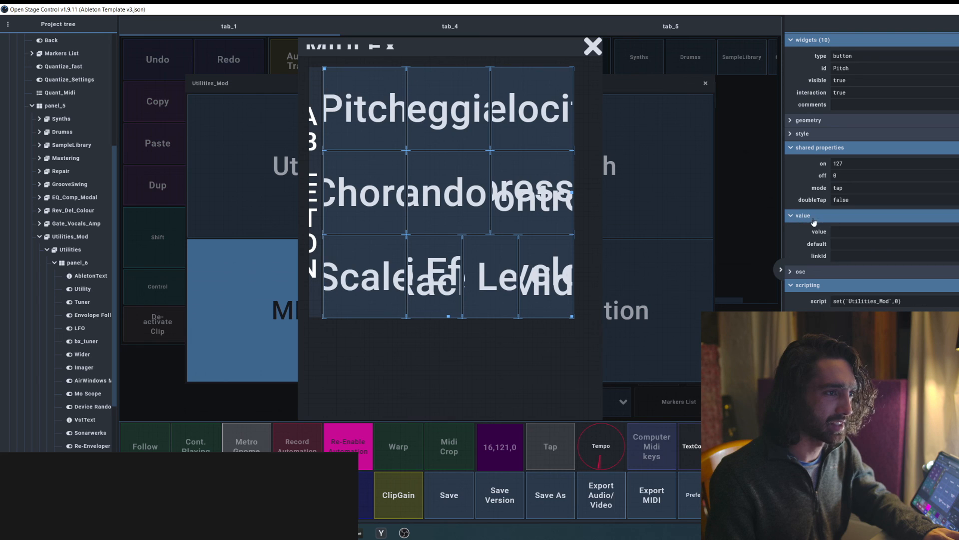
left_click(801, 218)
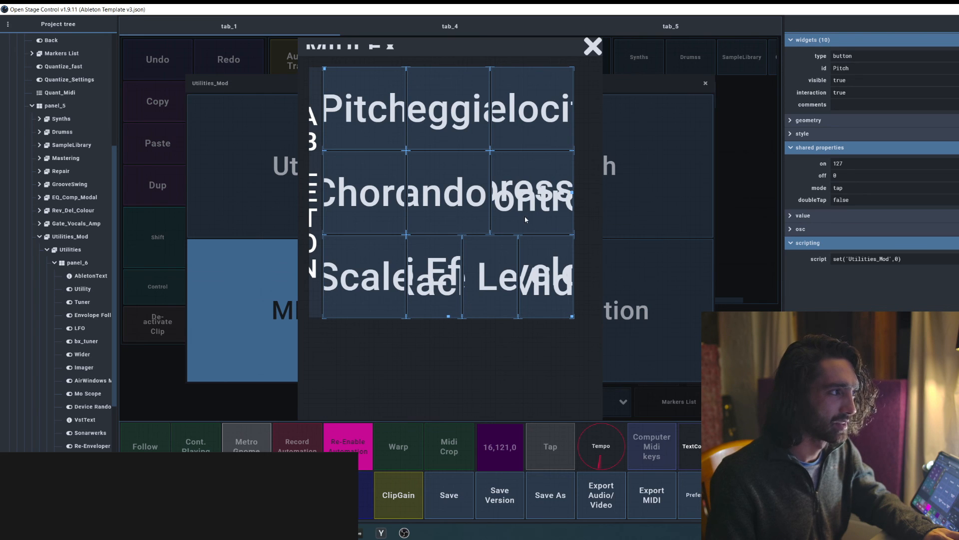
left_click(314, 195, "ctrl")
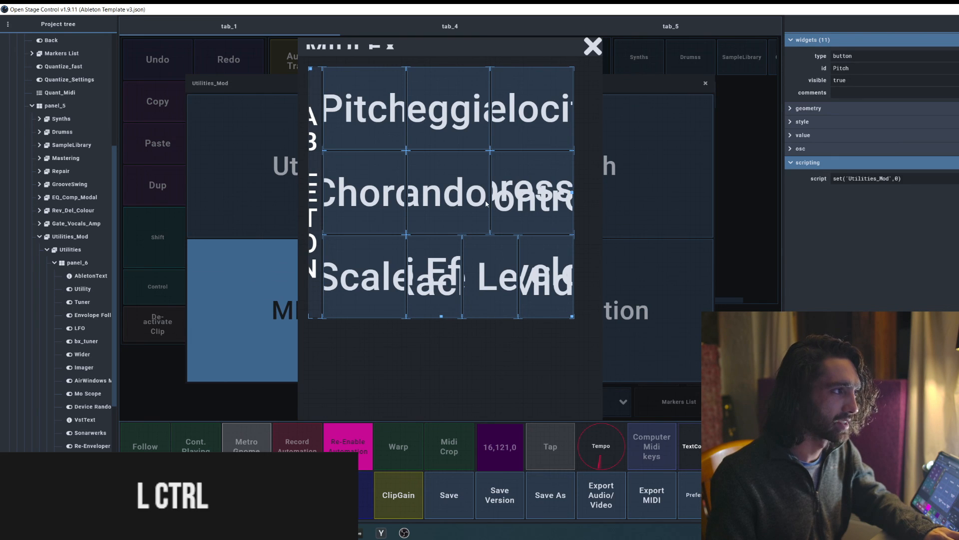
left_click(796, 135)
left_click(796, 135)
left_click(797, 122)
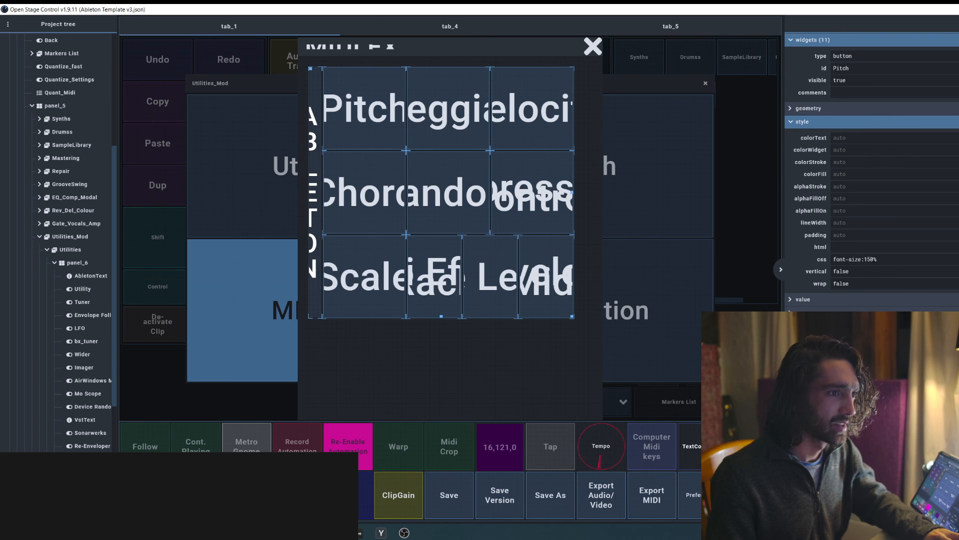
left_click_drag(874, 259, 864, 258)
type("30")
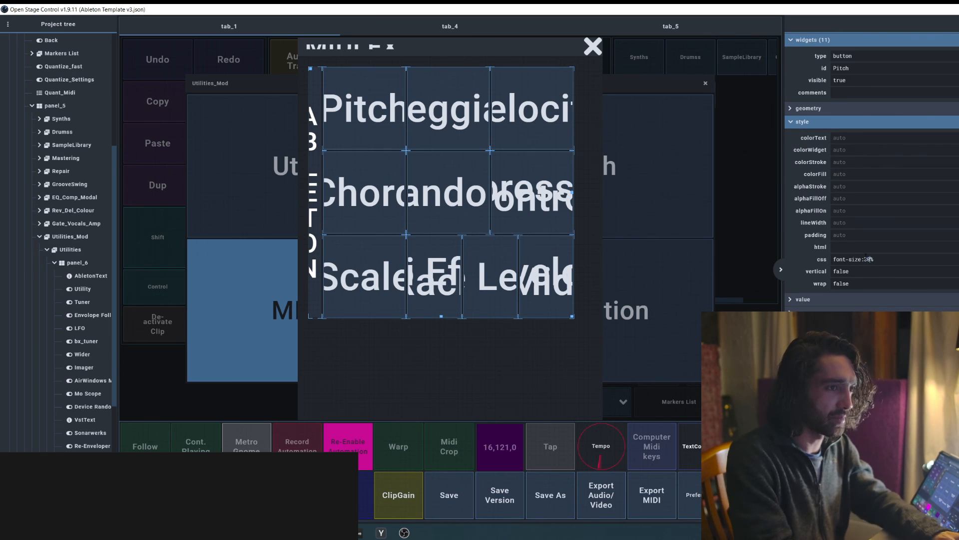
key("ctrl+a")
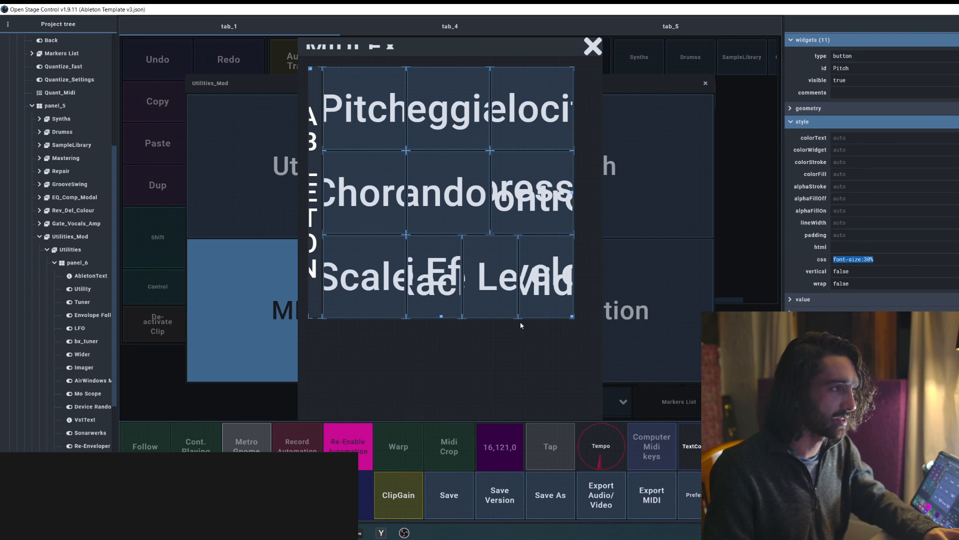
left_click(506, 364)
left_click(593, 47)
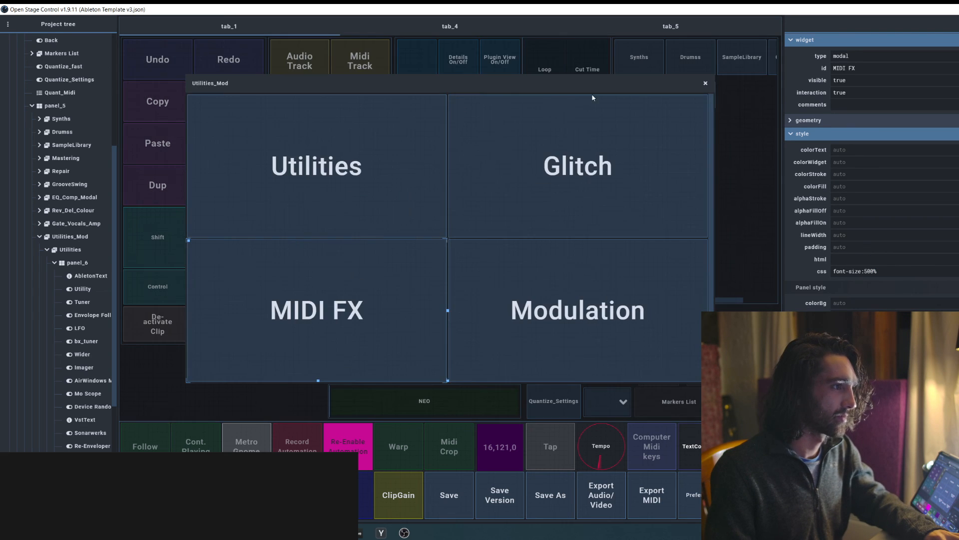
Set the css of the six plugin buttons and both text labels in the Modulation modal to font-size:30%, and close Modulation and Utilities_Mod.
left_click(535, 278)
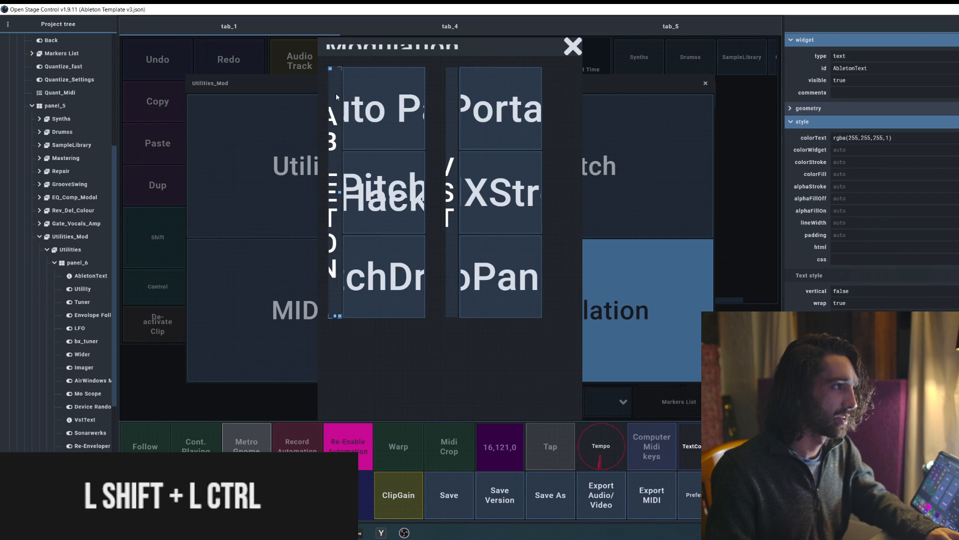
left_click_drag(336, 94, 489, 259)
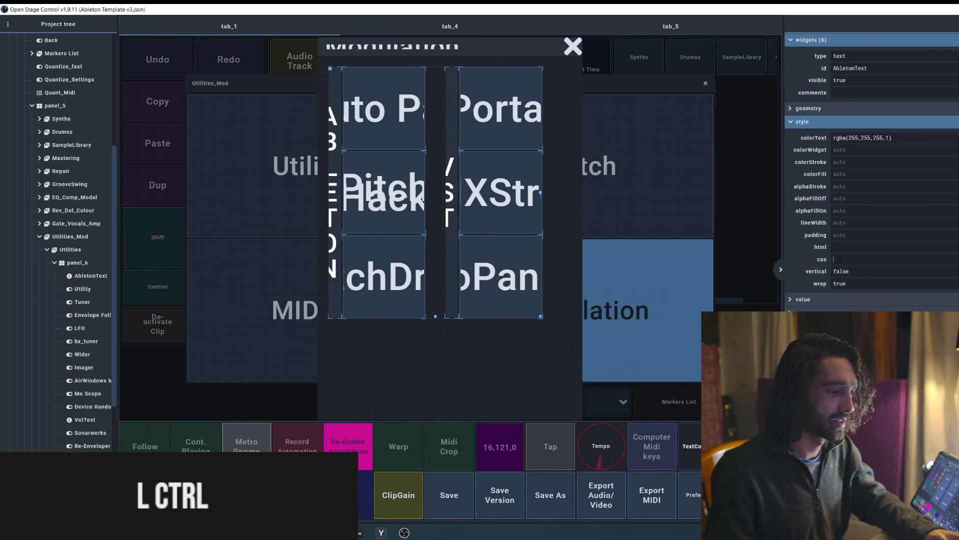
left_click(538, 345)
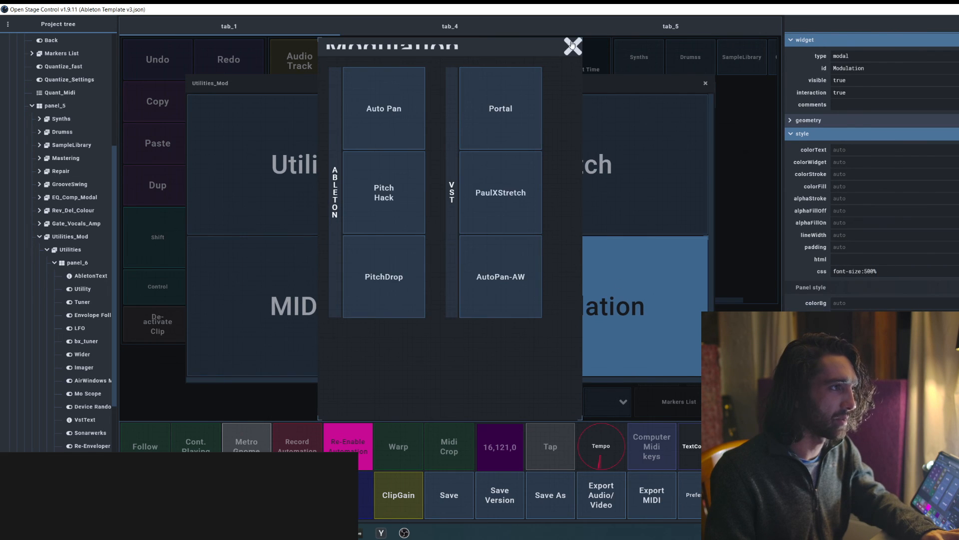
left_click(572, 45)
left_click(705, 83)
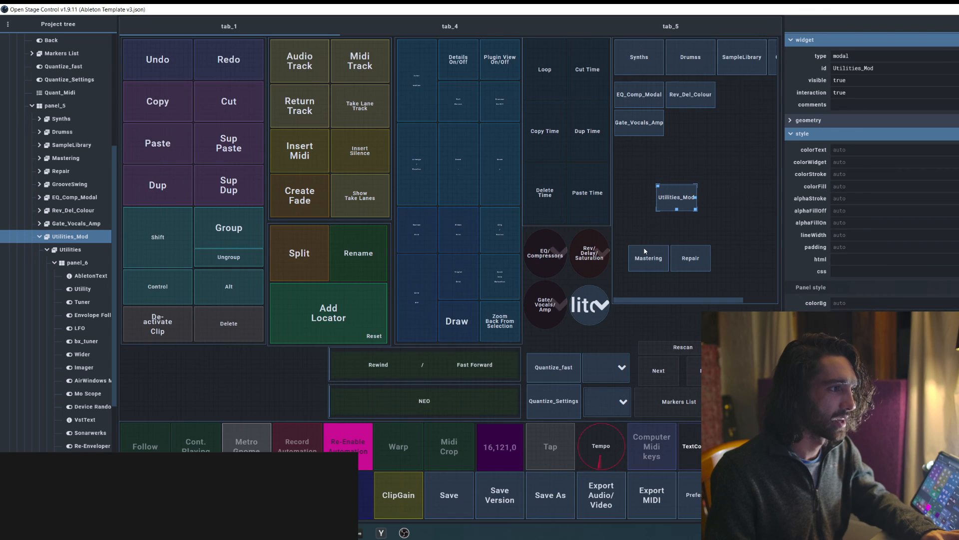
Test the Mod and Midi options of the circular Utilities_Mod_Menu dropdown, triggering Auto Pan in the opened modal each time.
left_click(593, 315)
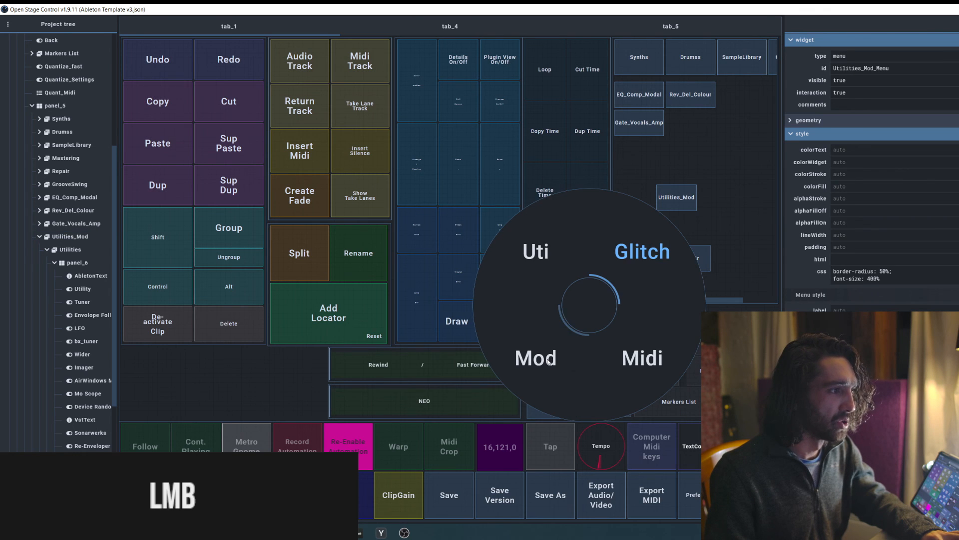
left_click_drag(548, 360, 548, 362)
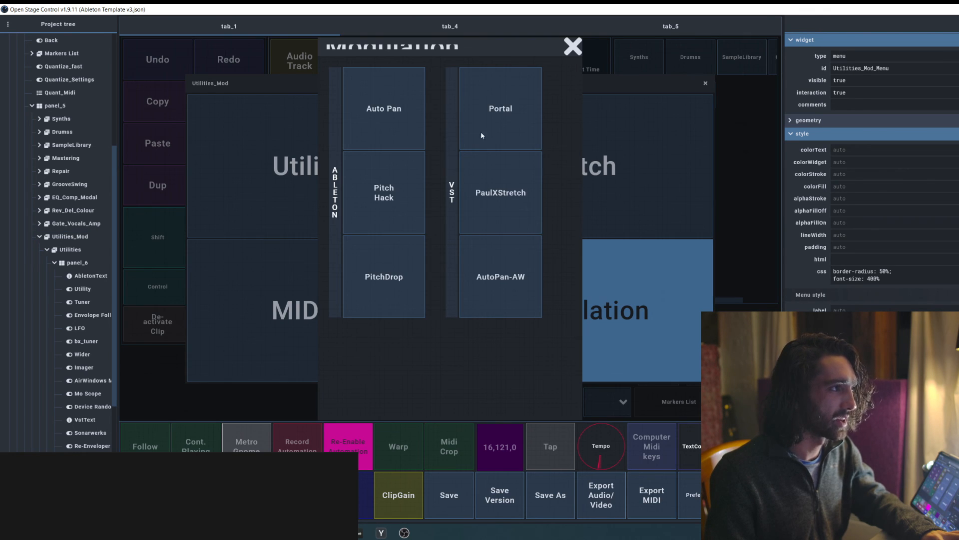
left_click(397, 112)
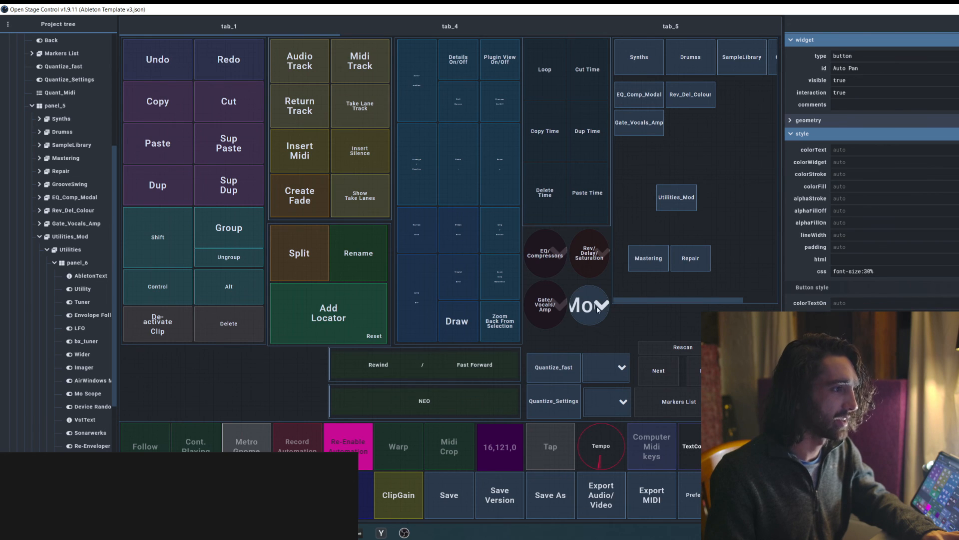
left_click(594, 308)
left_click_drag(593, 308, 642, 359)
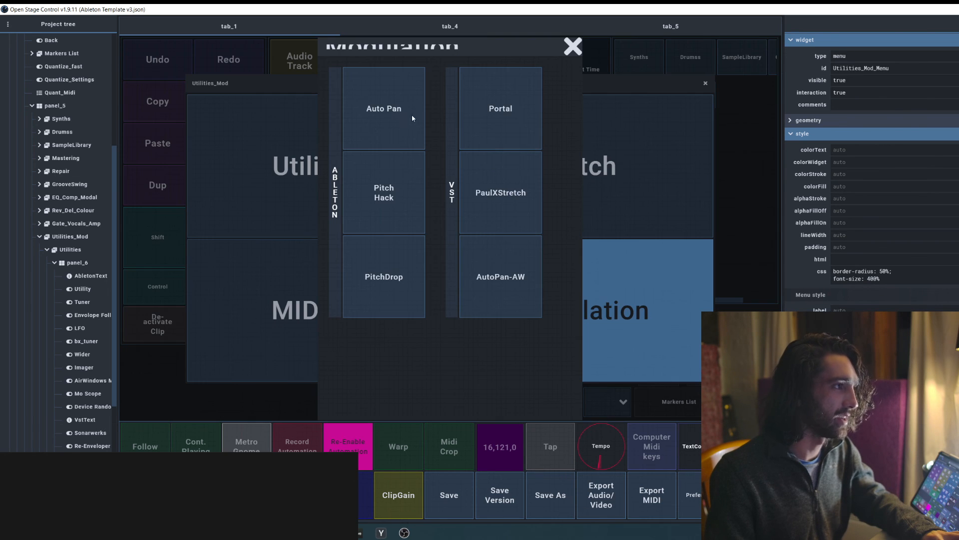
left_click(386, 111)
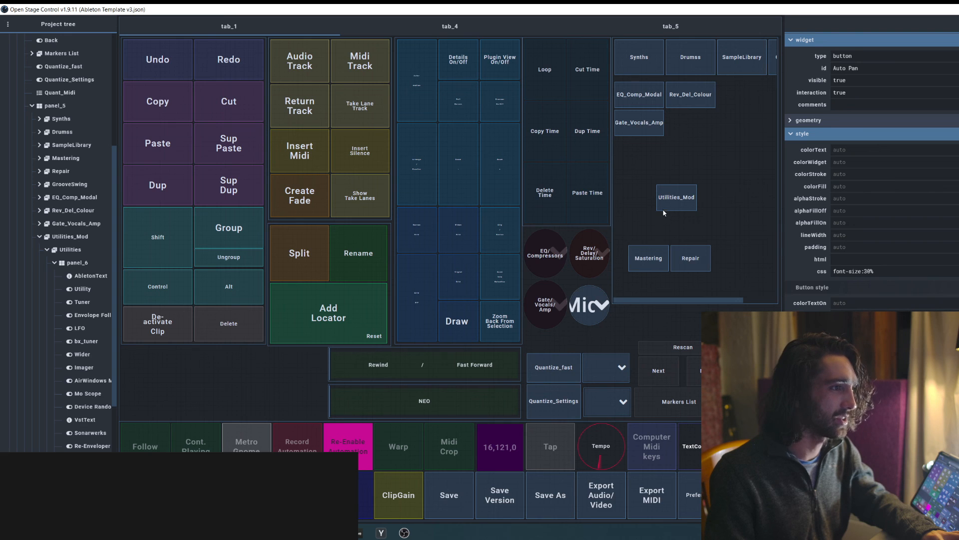
Test the Glitch option of the circular dropdown and trigger PaulXStretch in the opened modal.
left_click(594, 306)
left_click_drag(595, 306, 598, 304)
left_click_drag(618, 238, 619, 240)
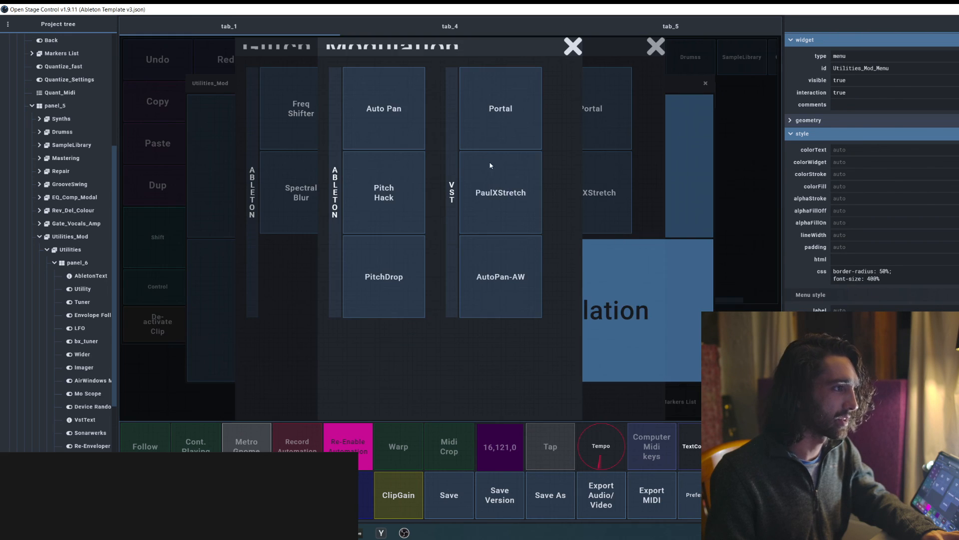
left_click(515, 190)
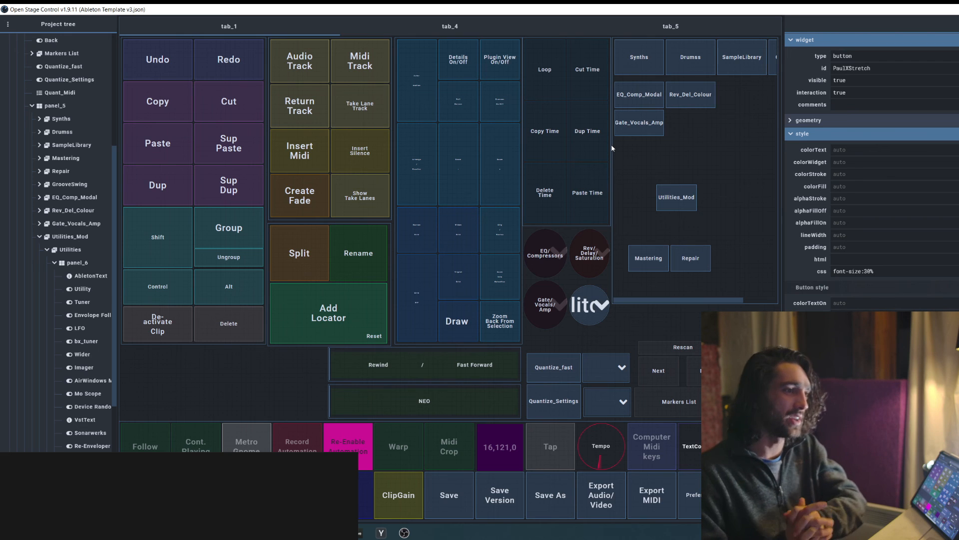
Reopen Utilities_Mod, close the Modulation and Glitch modals still open inside it, and close Utilities_Mod.
left_click(666, 199)
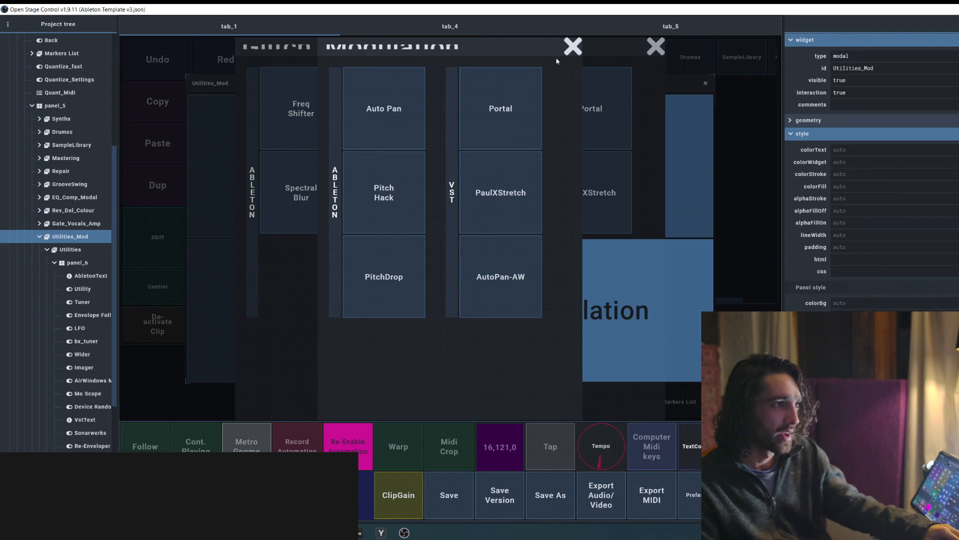
left_click(570, 47)
left_click(735, 93)
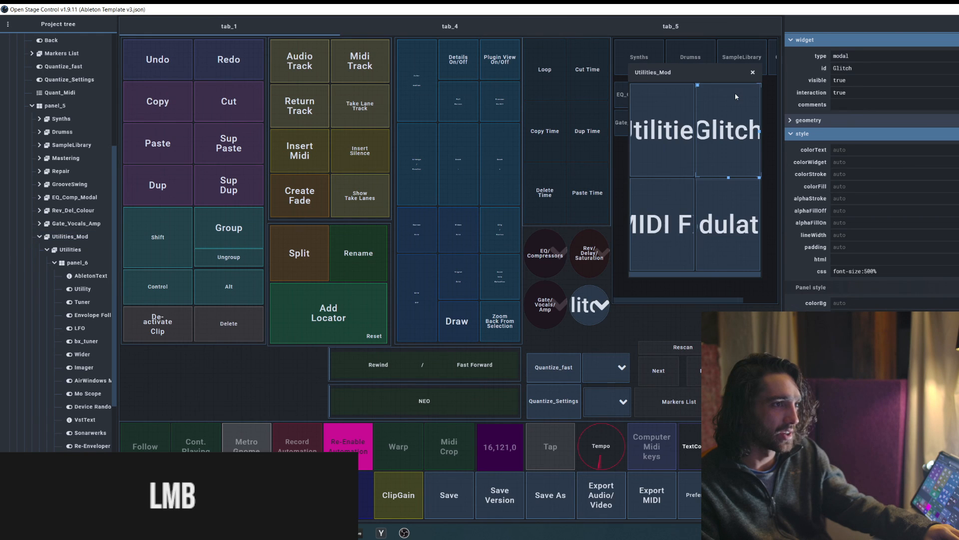
left_click(753, 73)
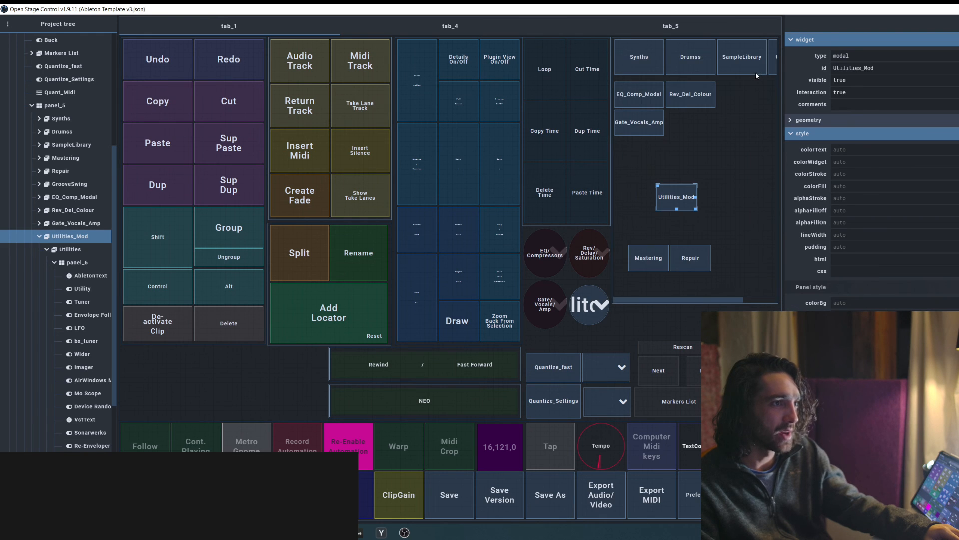
Open the Utilities modal inside Utilities_Mod and trigger the Utility button to test its closing script.
left_click(687, 202)
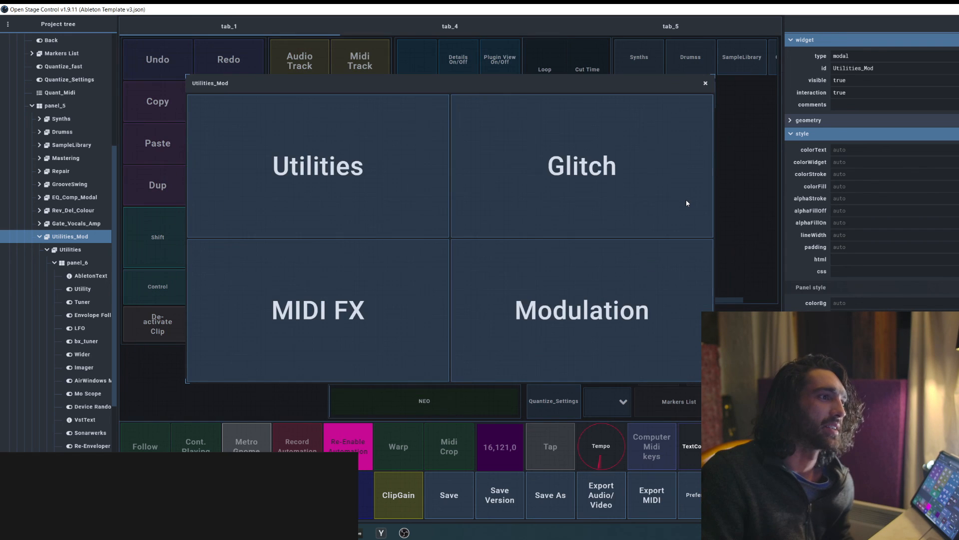
left_click(448, 165)
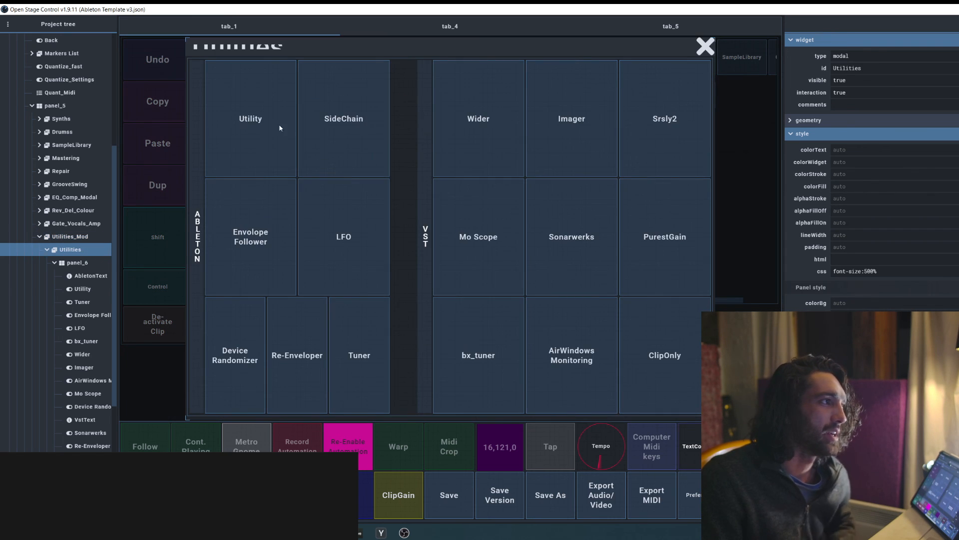
left_click(280, 125)
Duplicate the set('Utilities_Mod',0) line in the script of the Utility button, with each call on its own line.
left_click(678, 199)
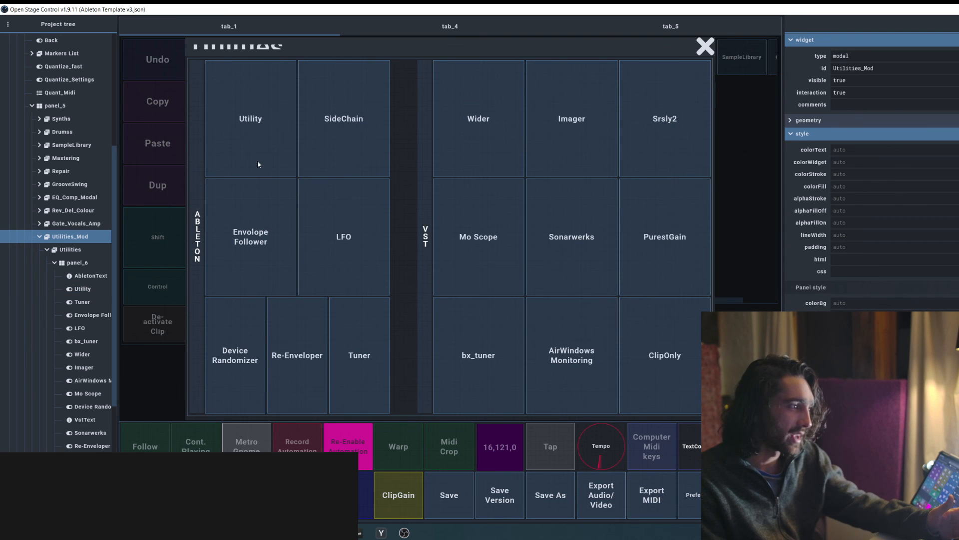
left_click(267, 125)
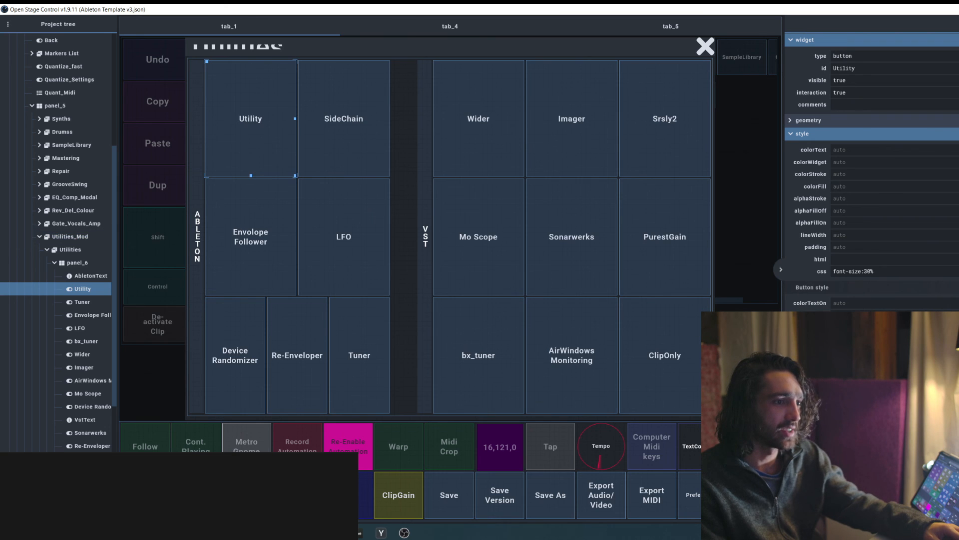
left_click(796, 135)
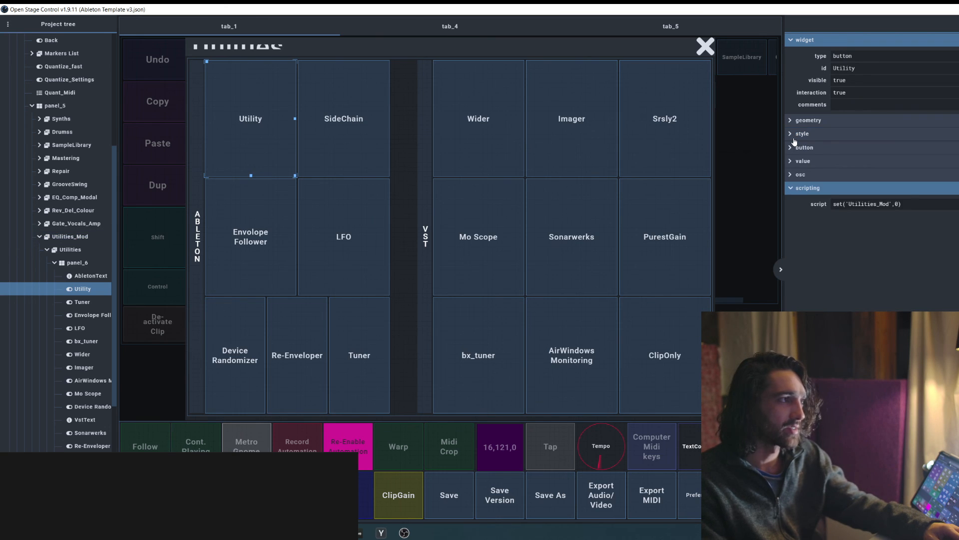
key("ctrl+a")
key("ctrl+c")
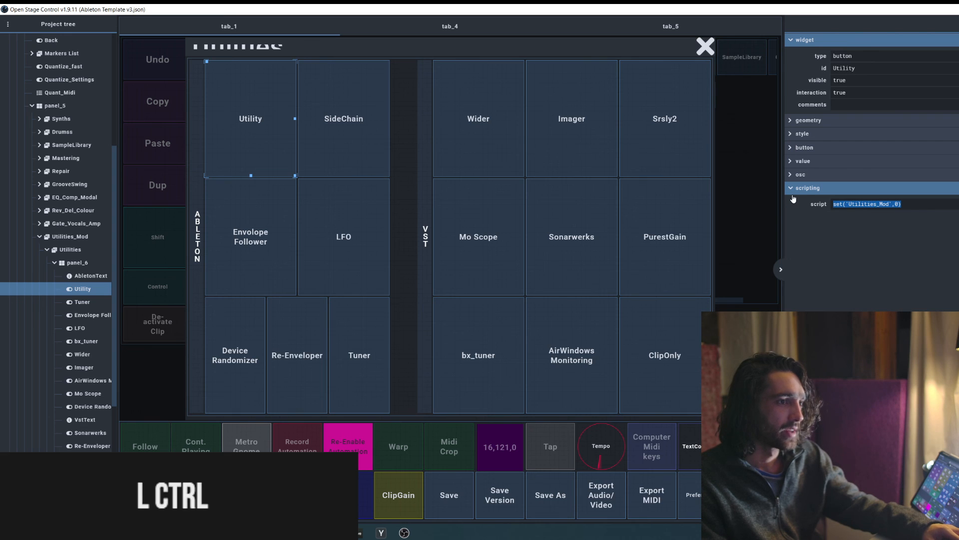
left_click(833, 204)
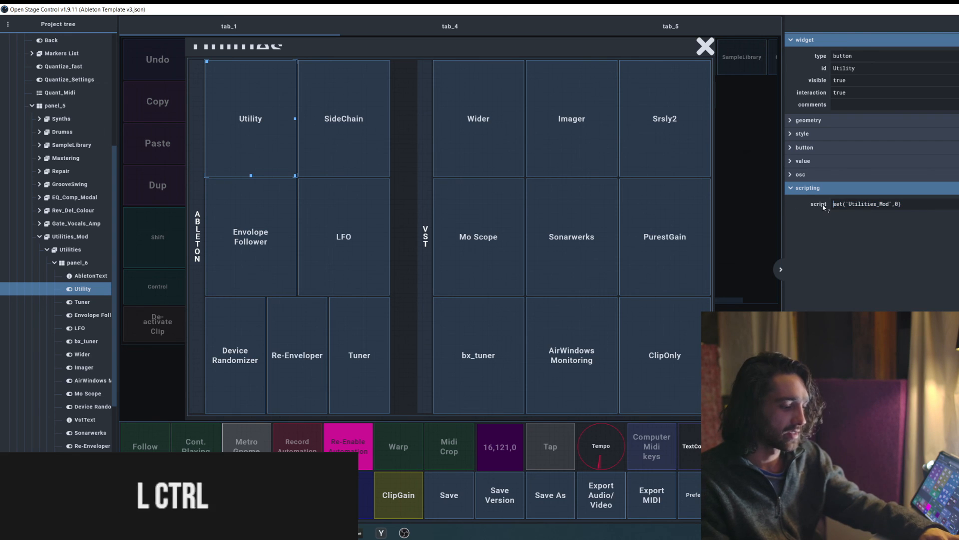
key("ctrl+v")
key("shift+Home")
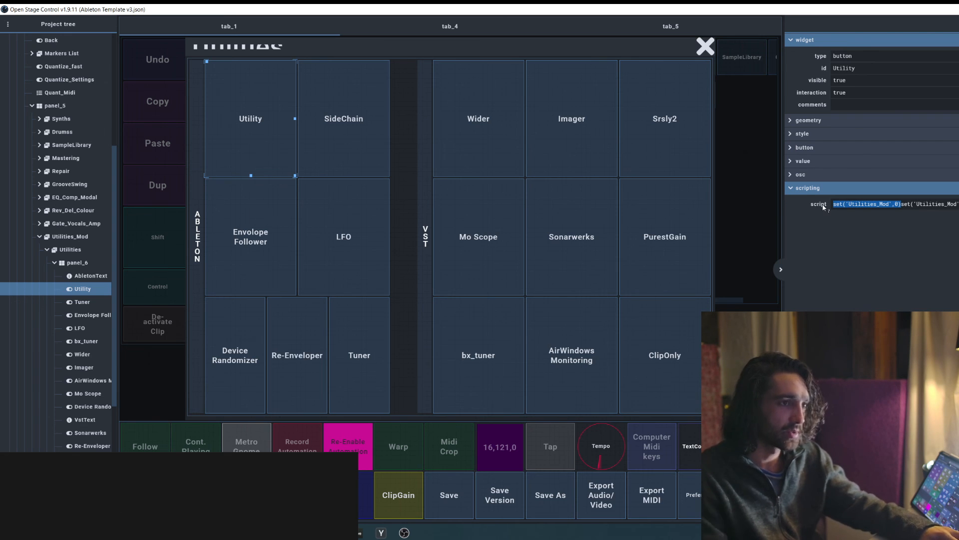
left_click(903, 203)
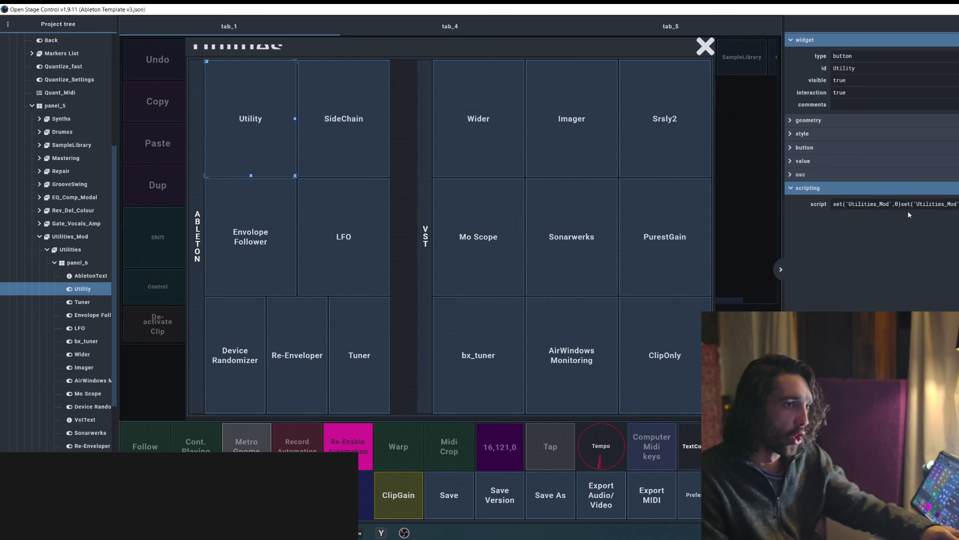
left_click(901, 203)
key("shift+Return")
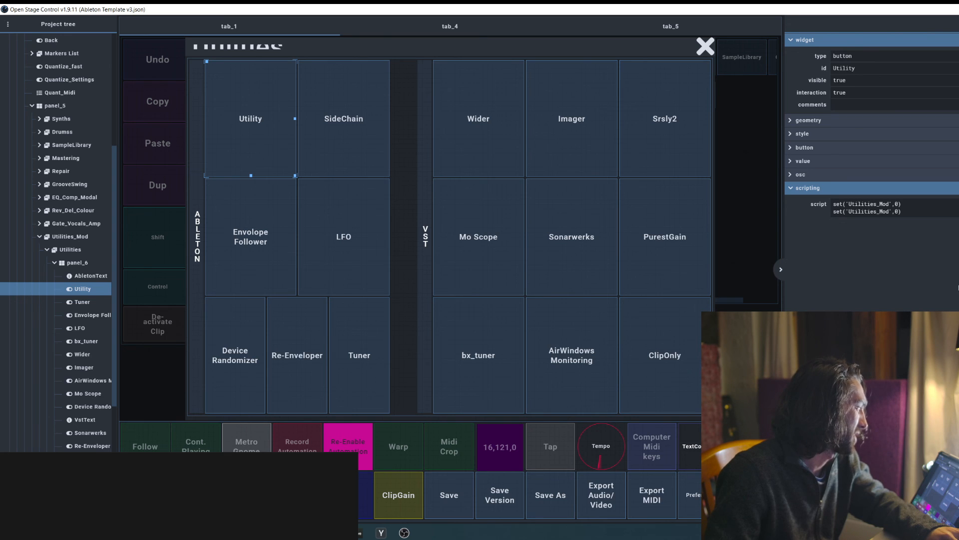
Change the first line of the Utility button's script to set('Utilities',0).
left_click(704, 56)
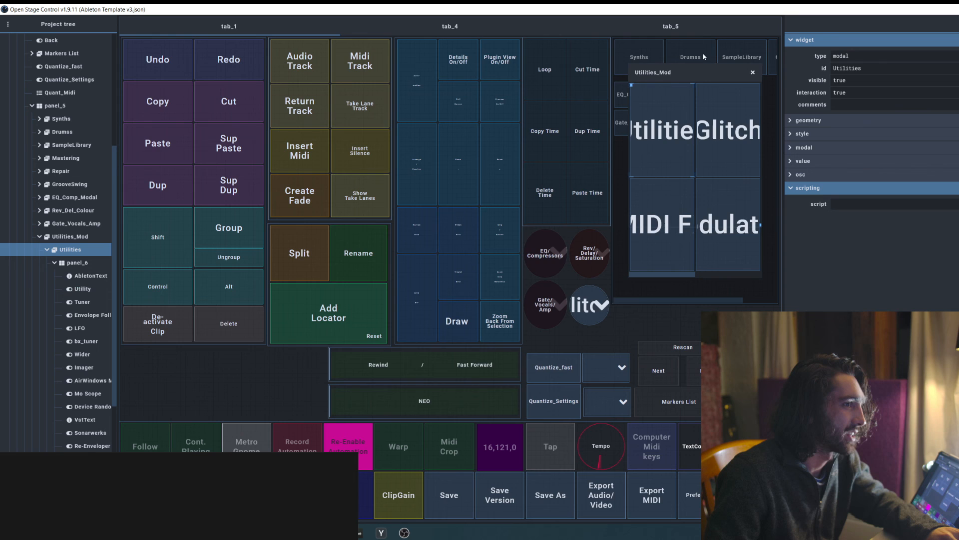
left_click(663, 144)
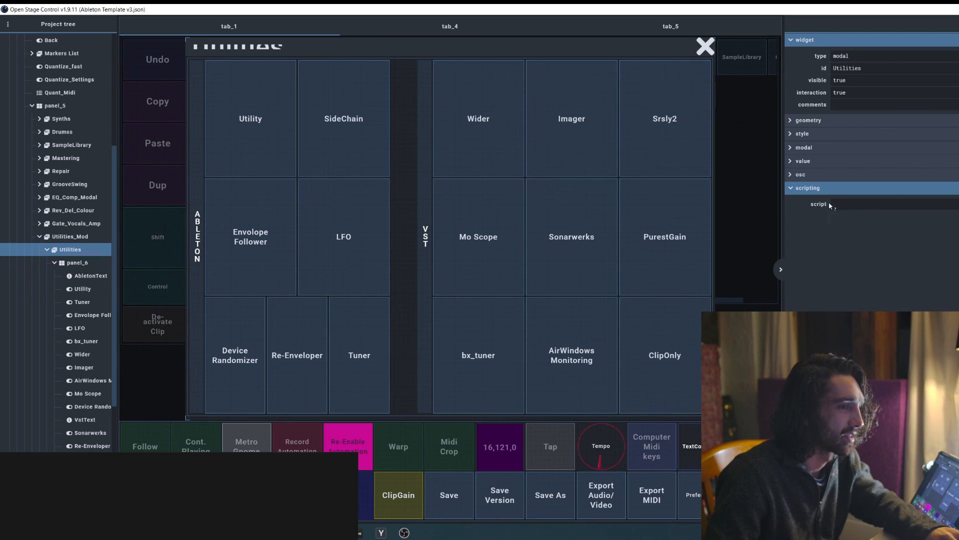
left_click(266, 119)
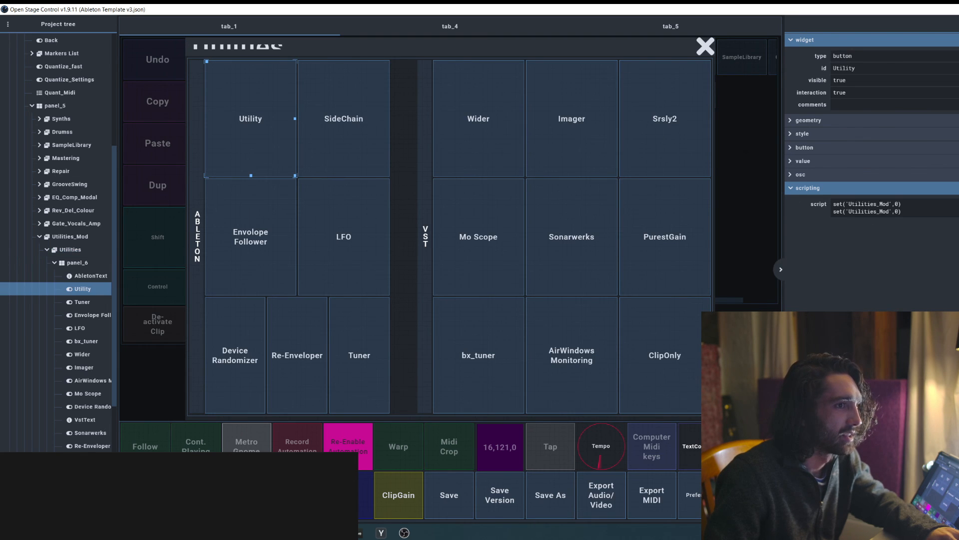
left_click_drag(877, 204, 885, 205)
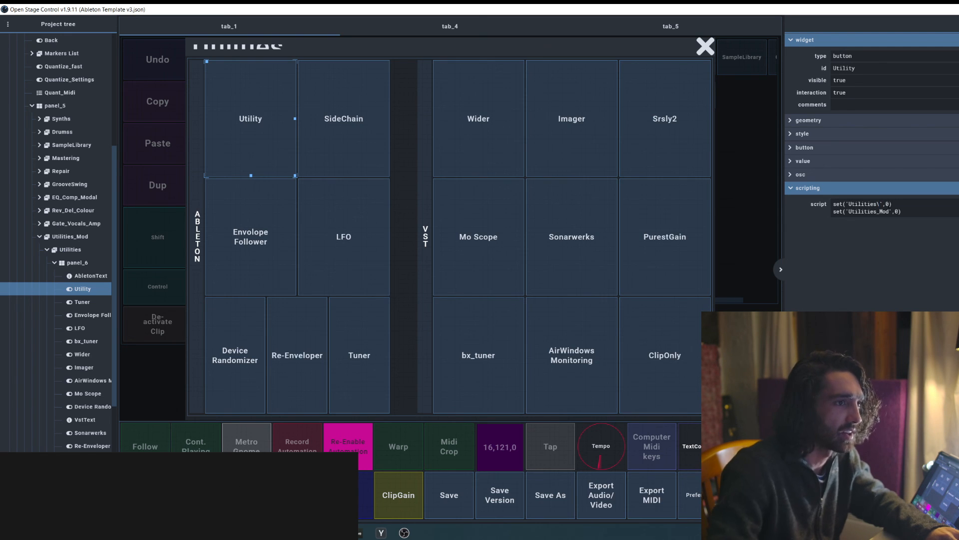
key("BackSpace")
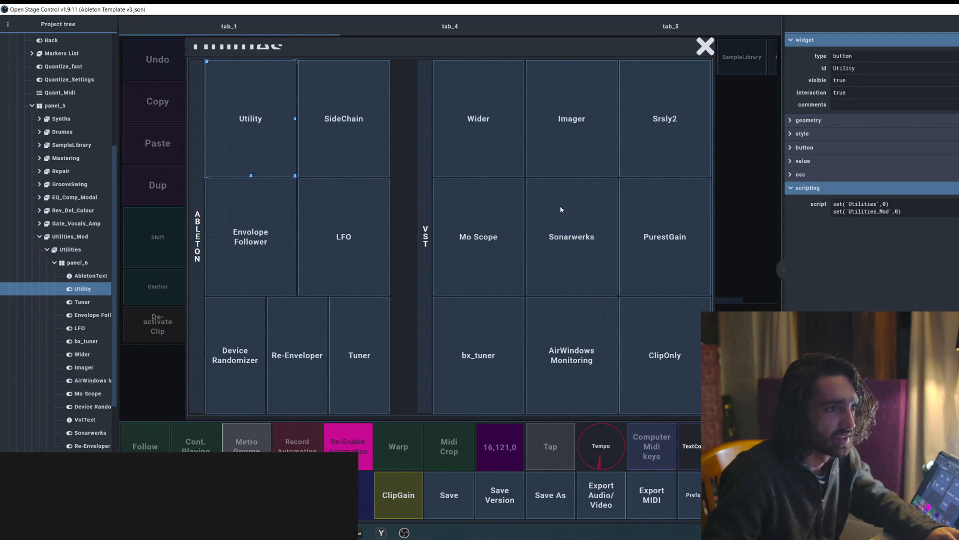
Test the Utility button's two-line script by reopening the Utilities modal through Utilities_Mod and triggering Utility again.
left_click(265, 126)
left_click(676, 204)
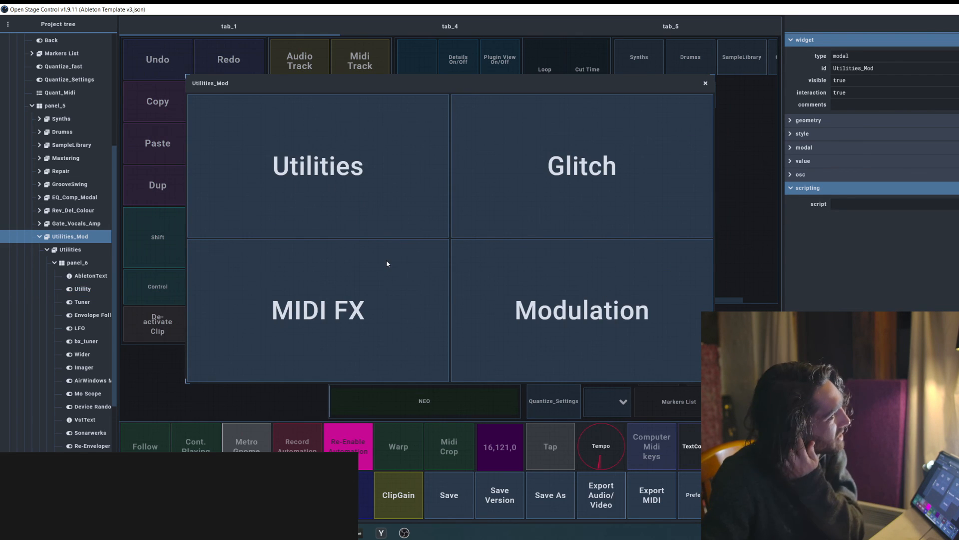
left_click(367, 181)
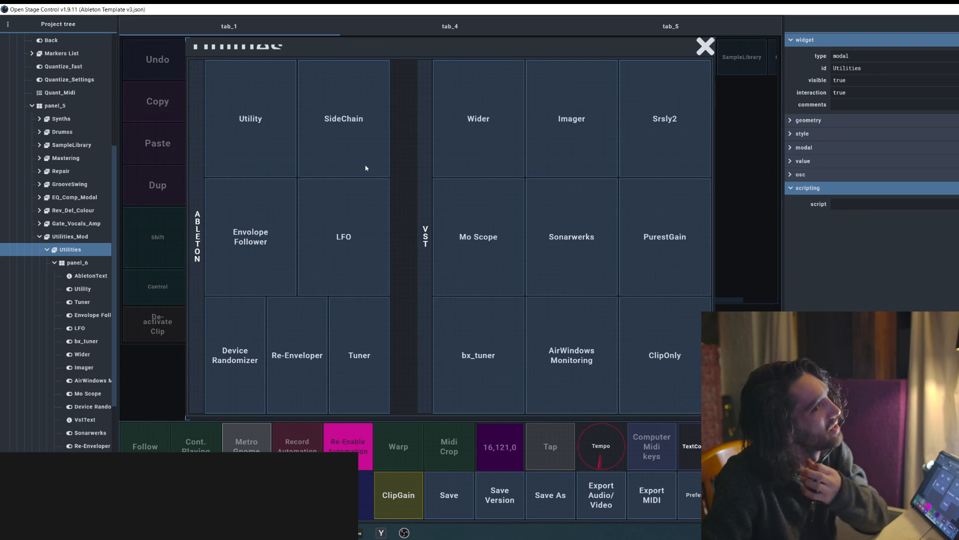
left_click(283, 119)
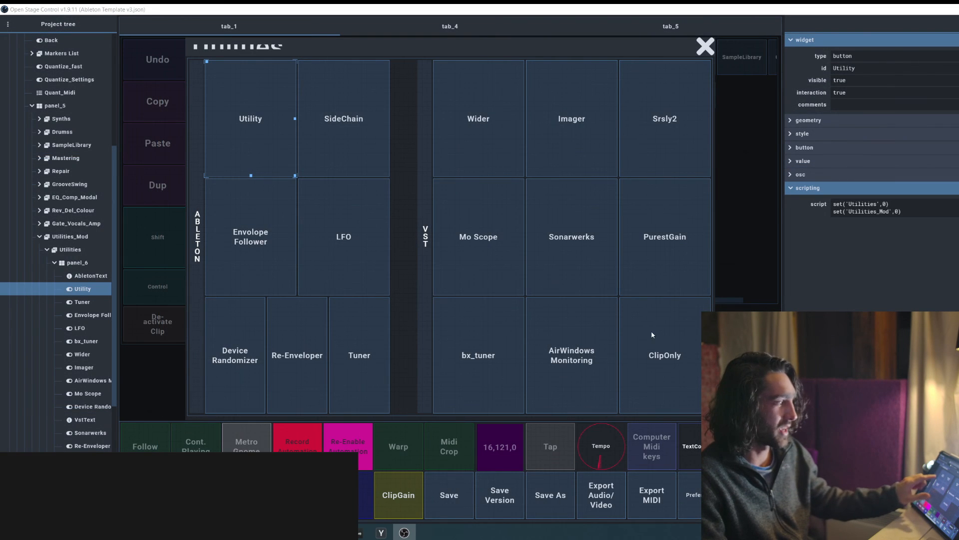
left_click(269, 116)
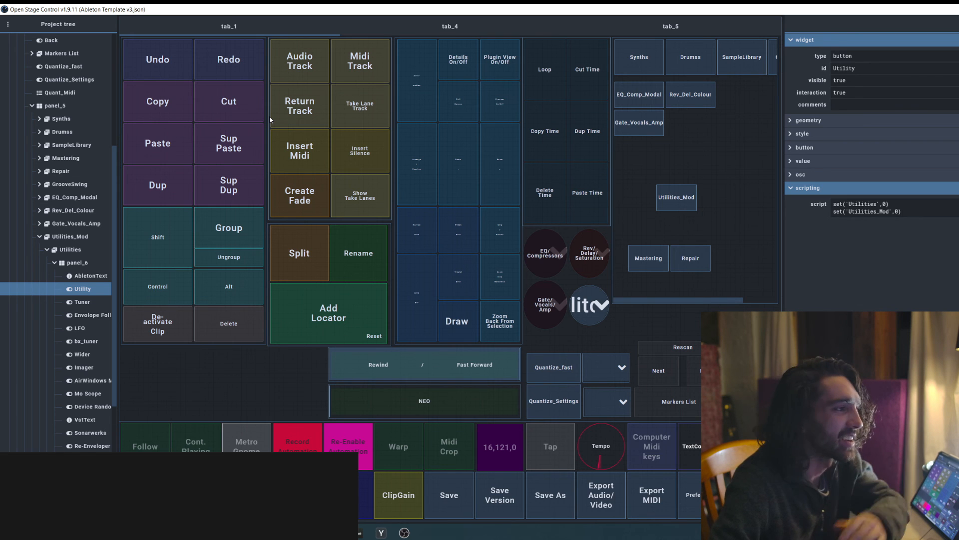
left_click(420, 99)
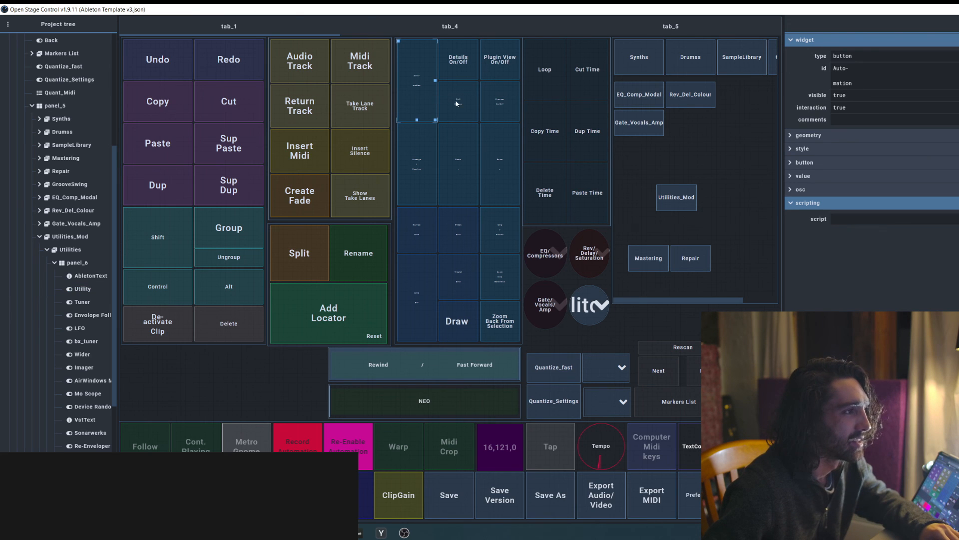